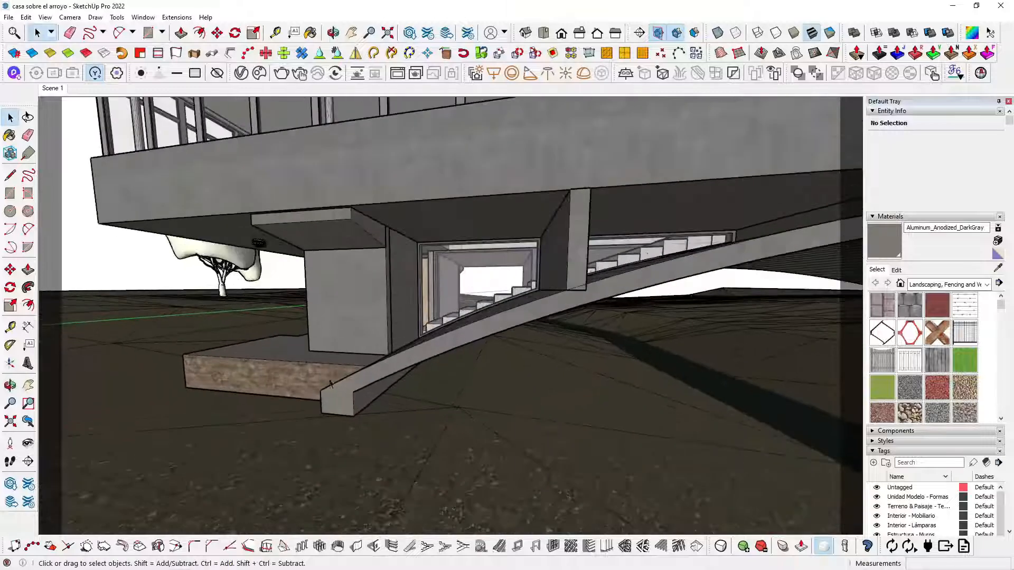
# Extend the arch's foot downward about 15 cm into the terrain by push/pulling its underside face
pyautogui.moveTo(327, 385); pyautogui.dragTo(367, 336, button='middle')
pyautogui.scroll(8, 364, 348)
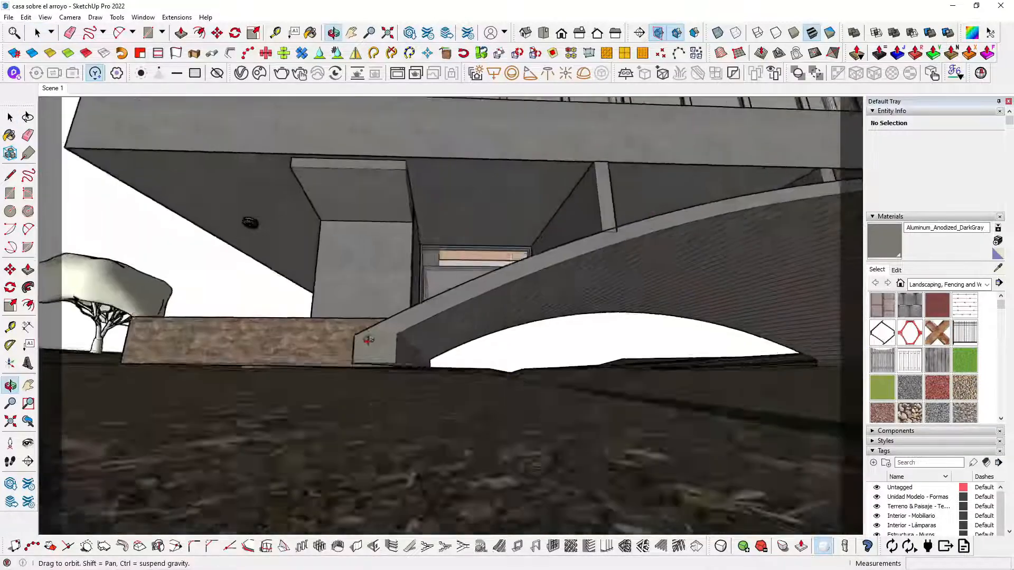
pyautogui.moveTo(365, 375); pyautogui.dragTo(388, 318, button='middle')
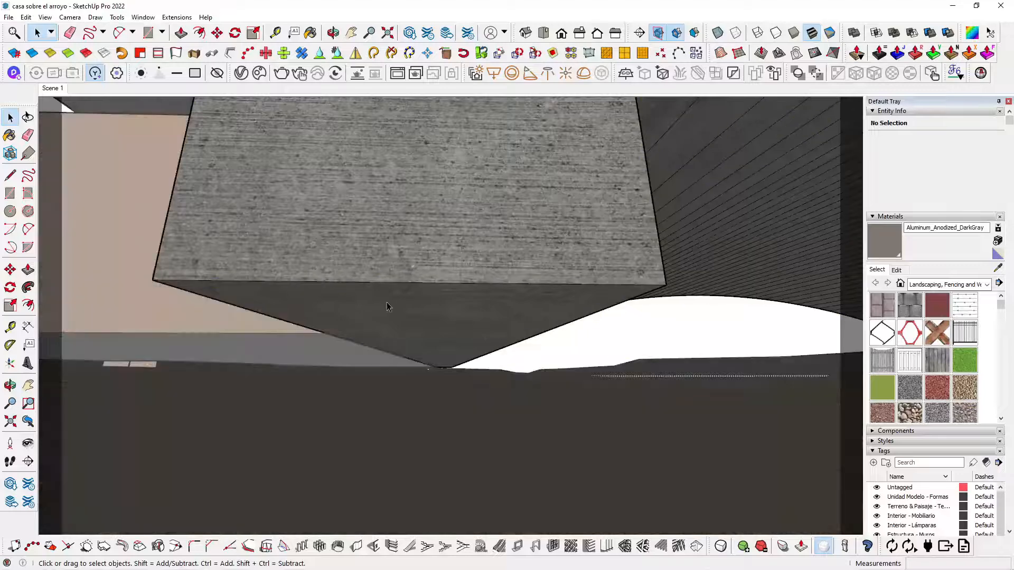
pyautogui.click(430, 300)
pyautogui.press('p')
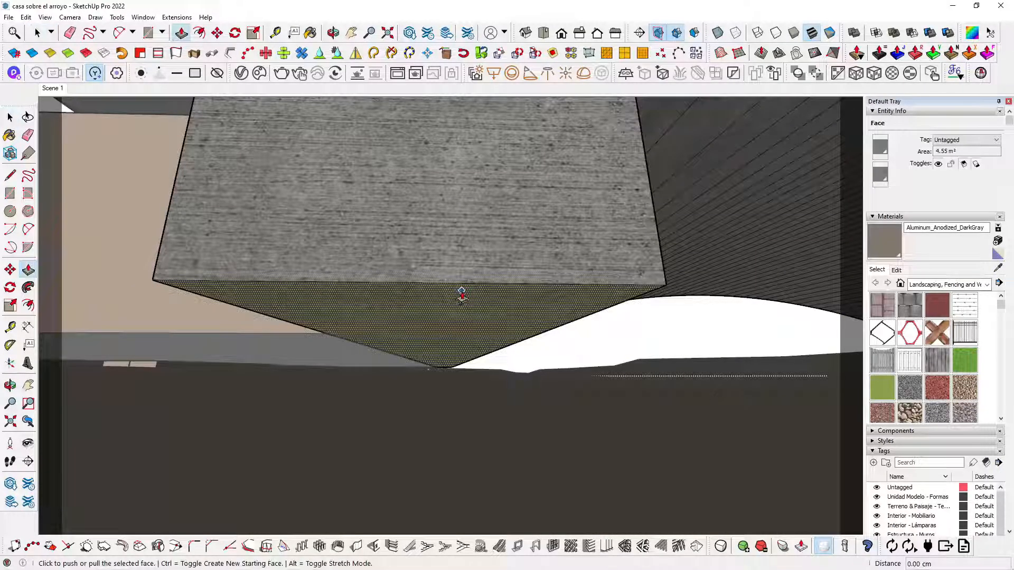
pyautogui.click(460, 298)
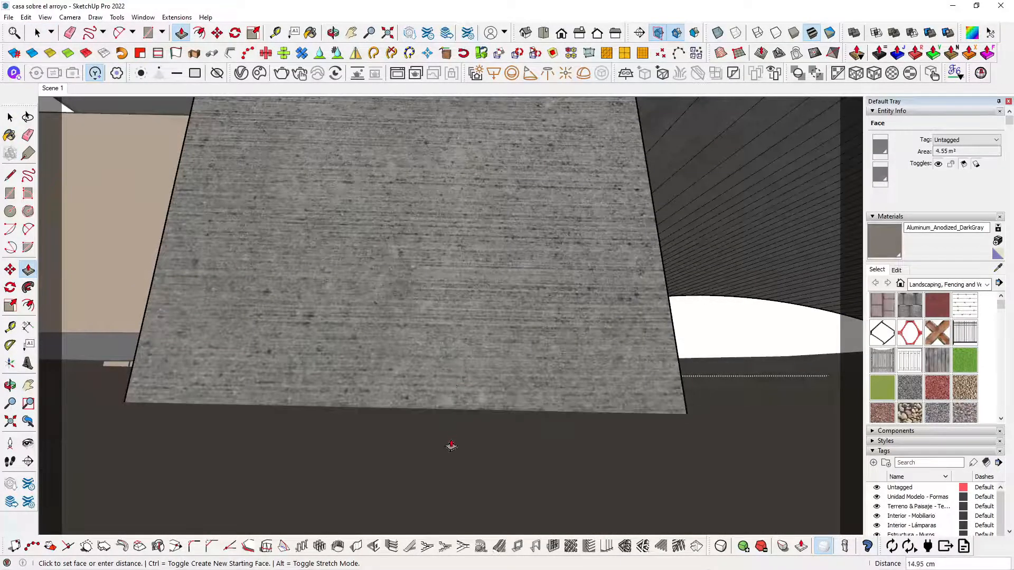
pyautogui.click(451, 447)
pyautogui.press('space')
# Push/pull the stone base's underside about 28 cm down into the terrain and delete that bottom face
pyautogui.scroll(-6, 722, 382)
pyautogui.scroll(-3, 525, 362)
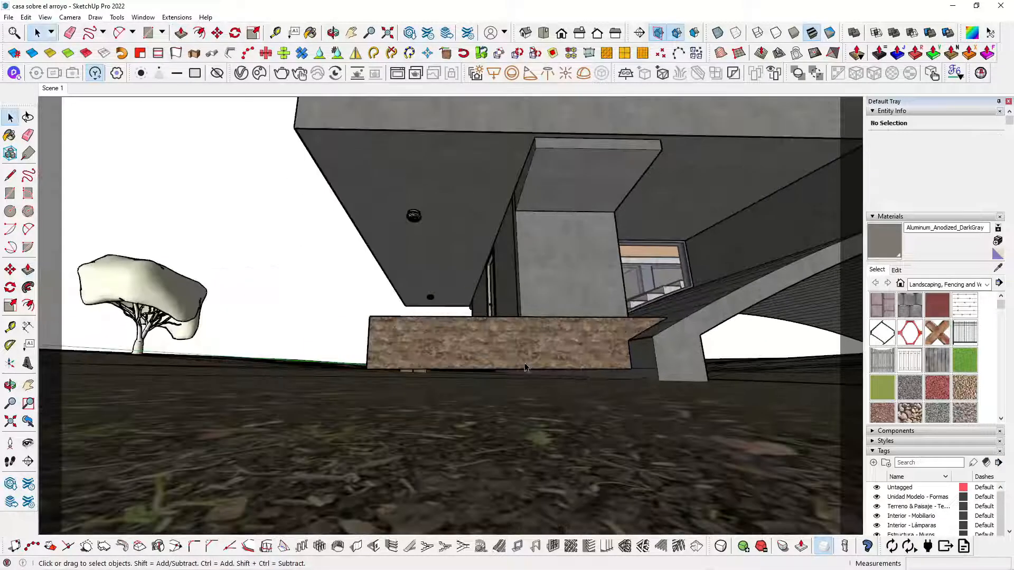
pyautogui.scroll(8, 524, 370)
pyautogui.scroll(3, 524, 381)
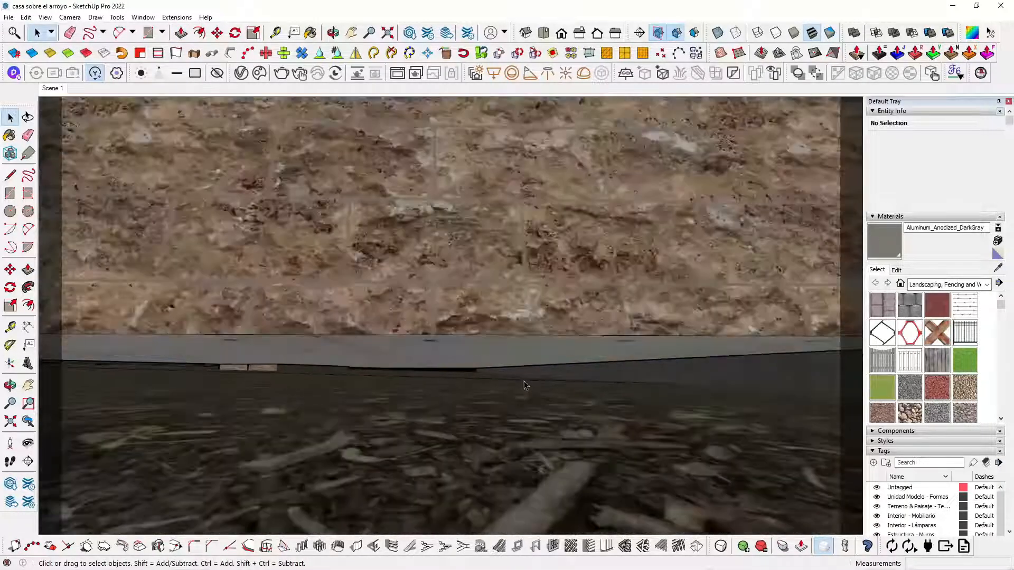
pyautogui.click(496, 351)
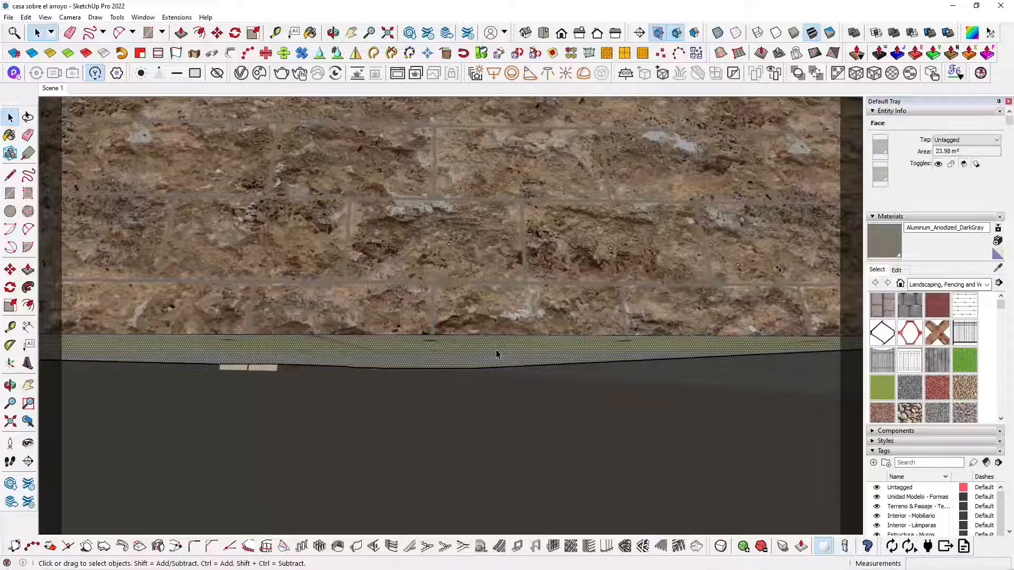
pyautogui.press('p')
pyautogui.moveTo(496, 350); pyautogui.dragTo(502, 437)
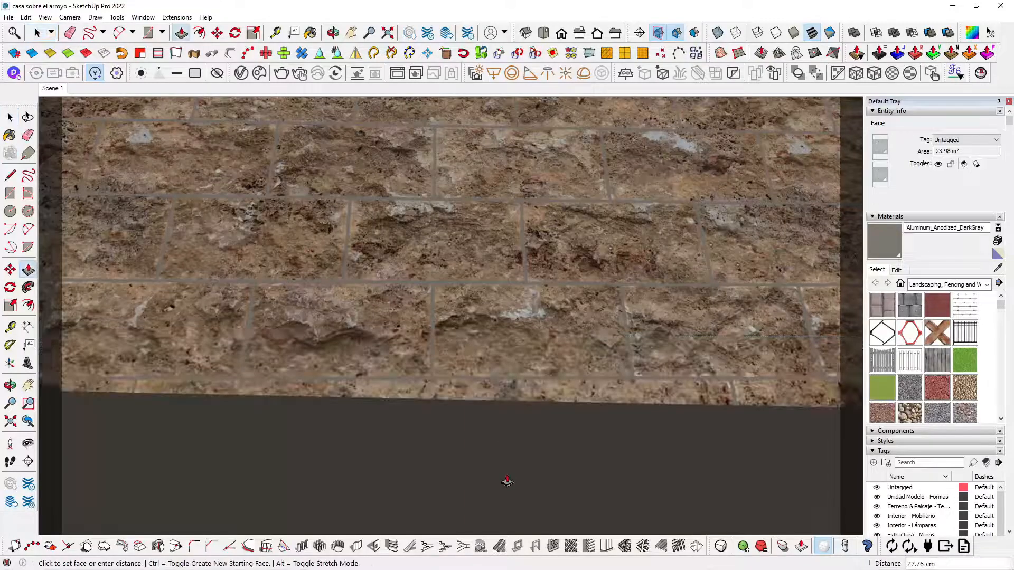
pyautogui.press('space')
pyautogui.press('Delete')
pyautogui.scroll(-6, 405, 450)
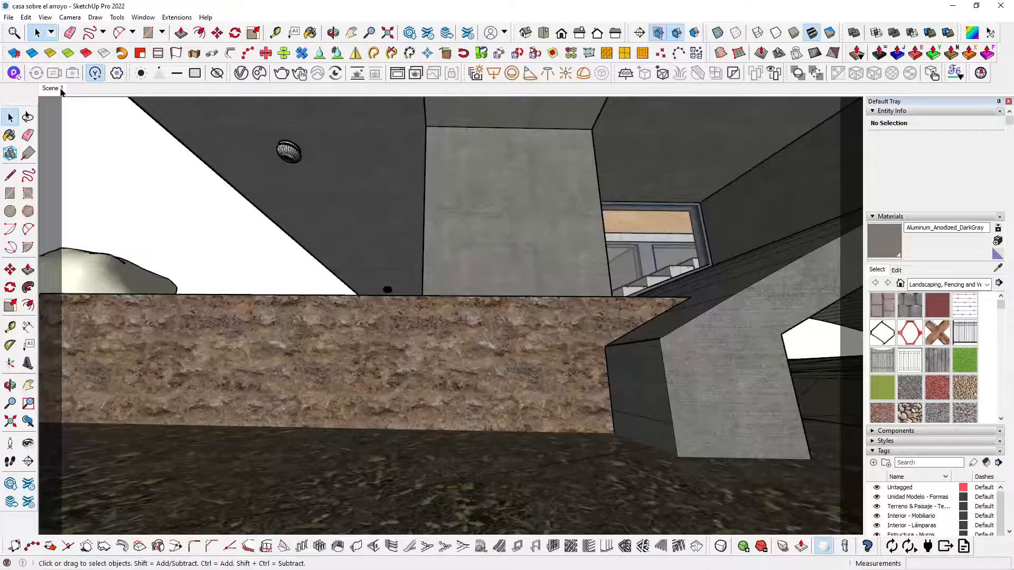
# Return to the Scene 1 view, select the tree beside the house and create a new tag named PROXIS
pyautogui.click(60, 89)
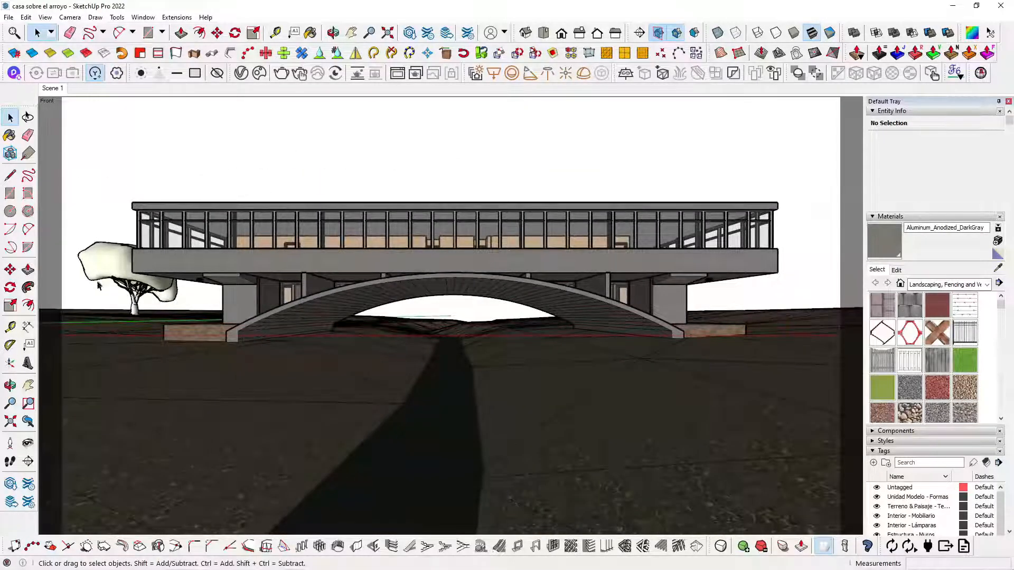
pyautogui.click(120, 262)
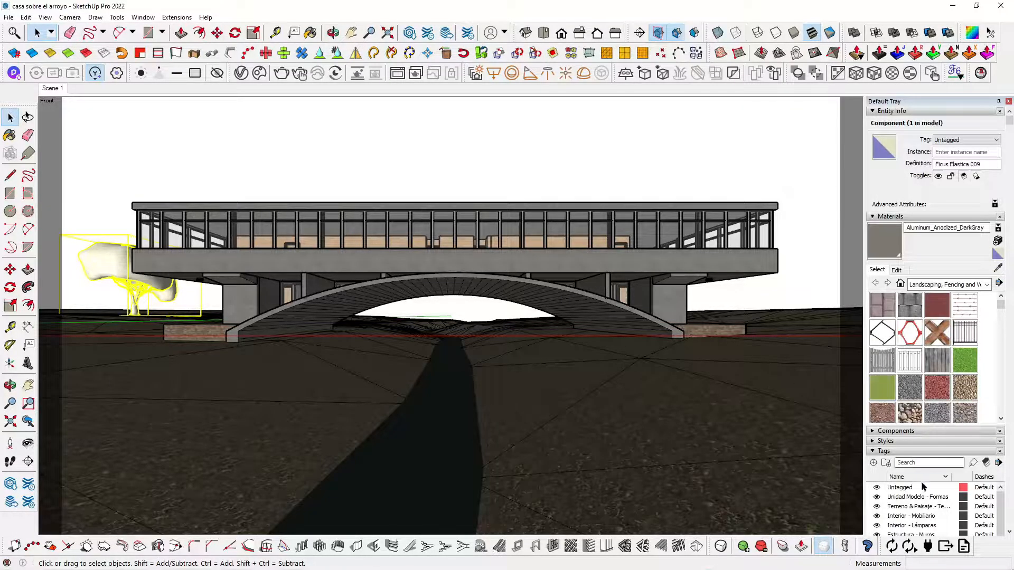
pyautogui.click(875, 218)
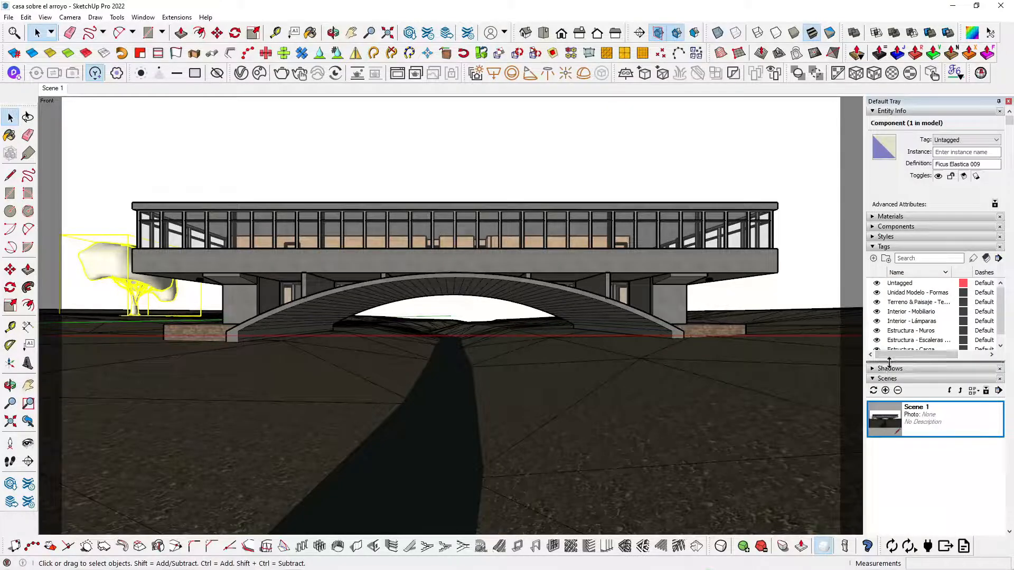
pyautogui.moveTo(885, 429); pyautogui.dragTo(890, 455)
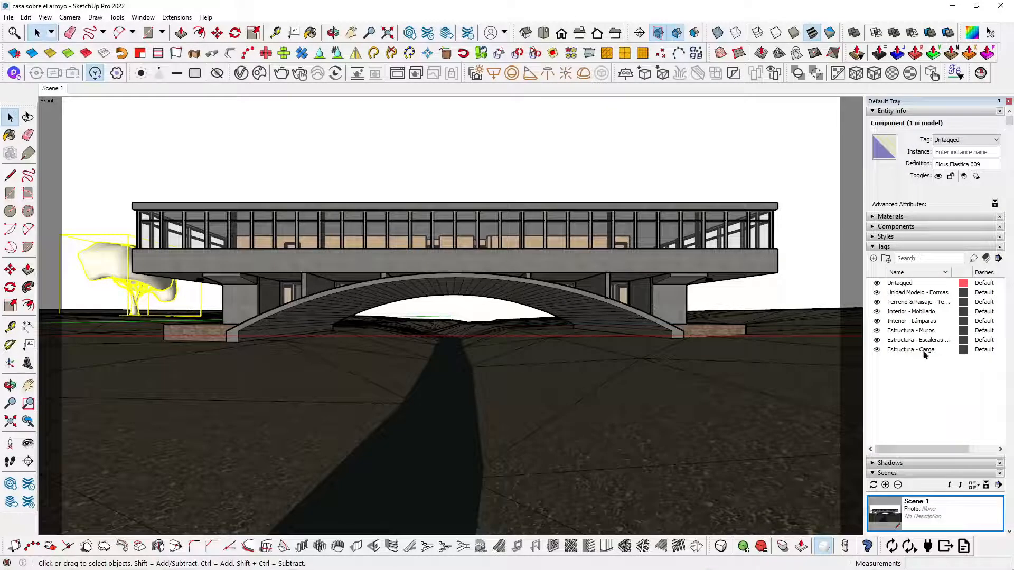
pyautogui.click(873, 258)
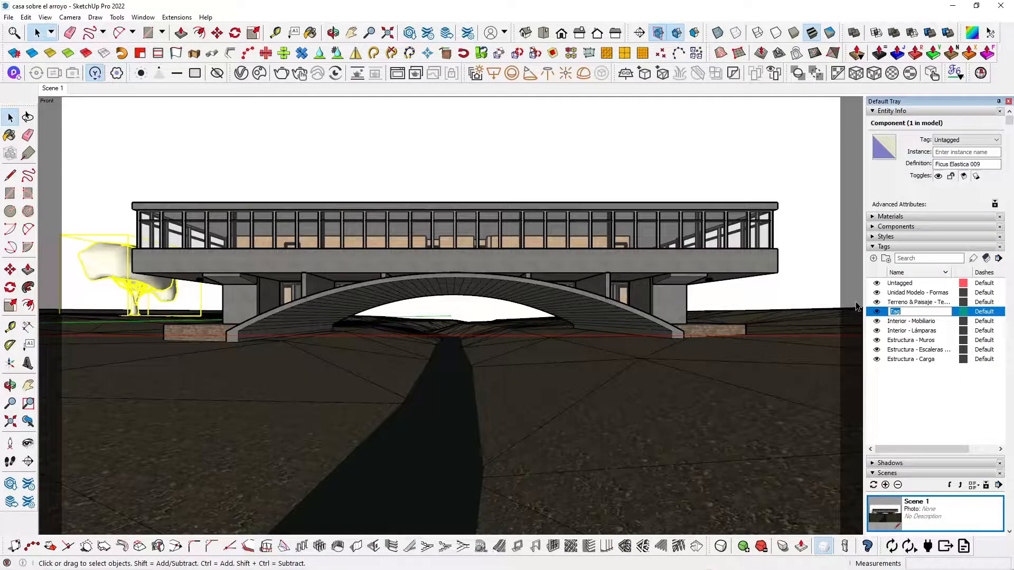
pyautogui.write('PROXIS')
pyautogui.click(909, 386)
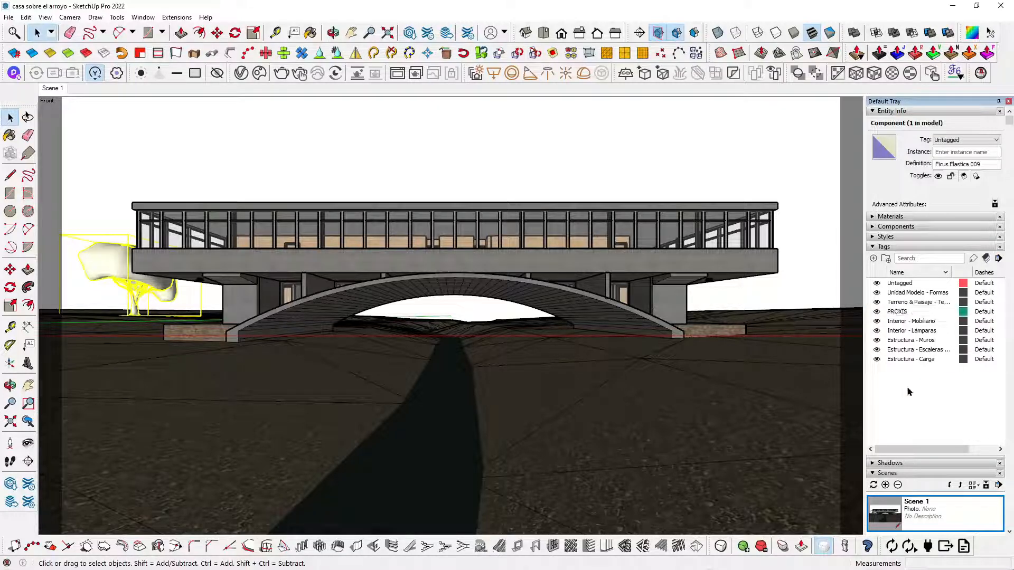
# Assign the selected Ficus Elastica tree component to the PROXIS tag and deselect it
pyautogui.click(947, 141)
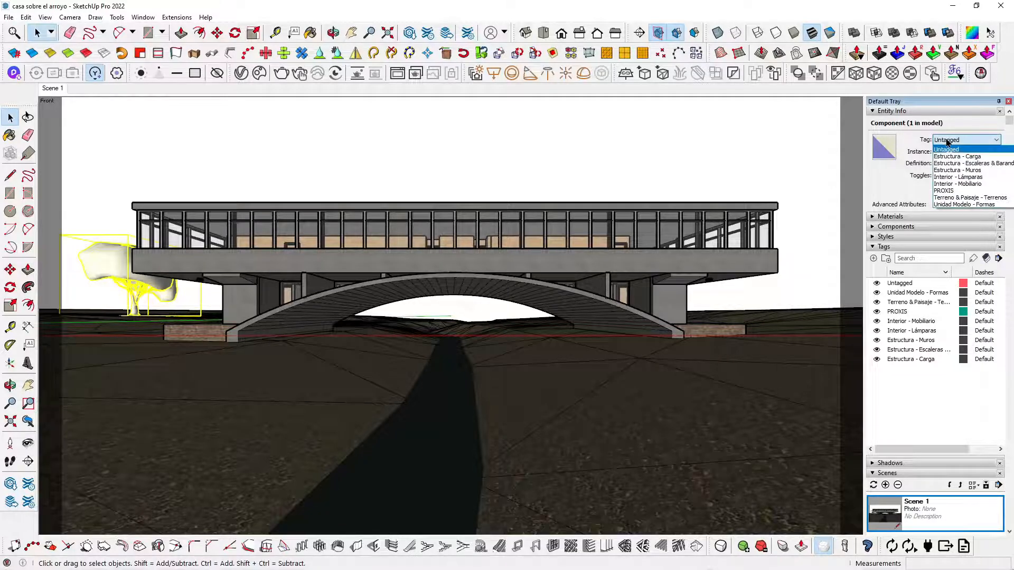
pyautogui.click(945, 190)
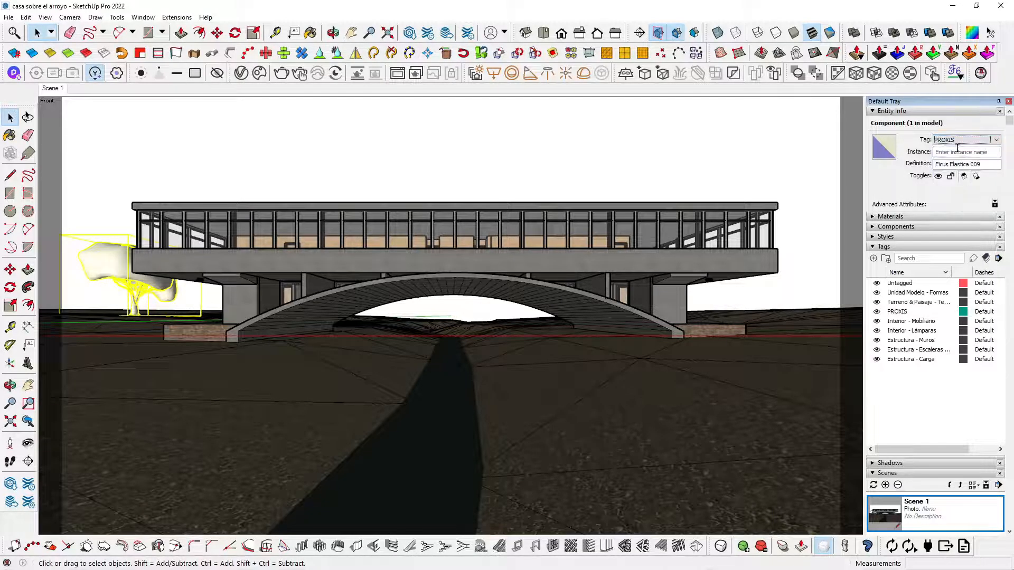
pyautogui.click(750, 144)
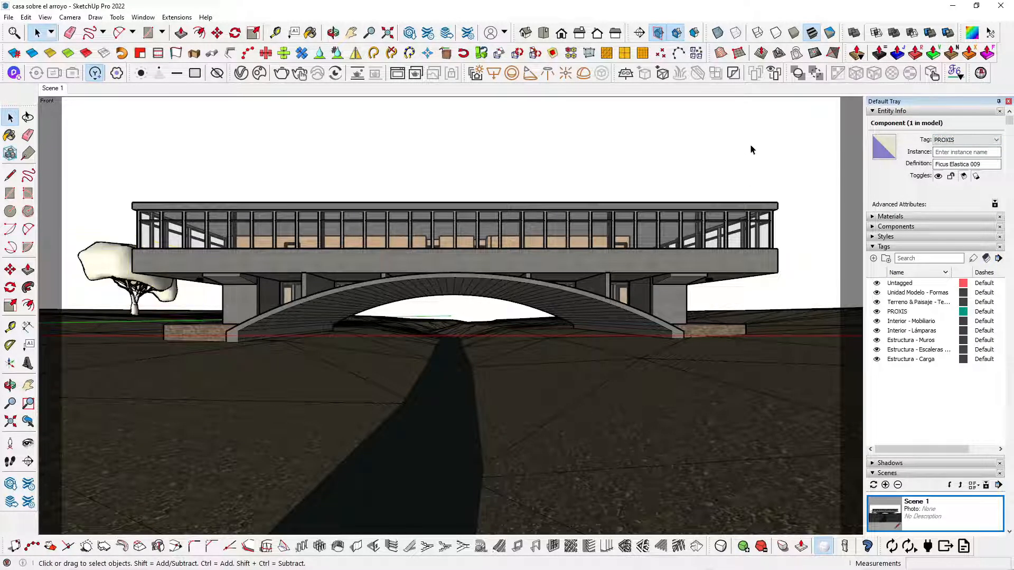
# Hide the PROXIS tag, inspect the bridge house from other angles and return to the Scene 1 view
pyautogui.click(877, 312)
pyautogui.moveTo(451, 297); pyautogui.dragTo(642, 300, button='middle')
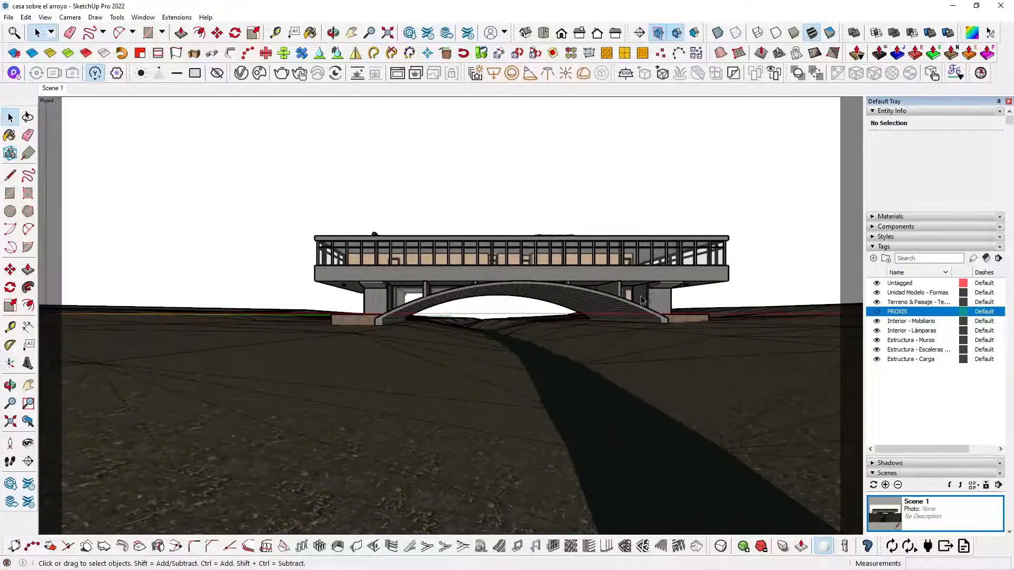
pyautogui.moveTo(575, 242); pyautogui.dragTo(576, 422, button='middle')
pyautogui.scroll(10, 574, 421)
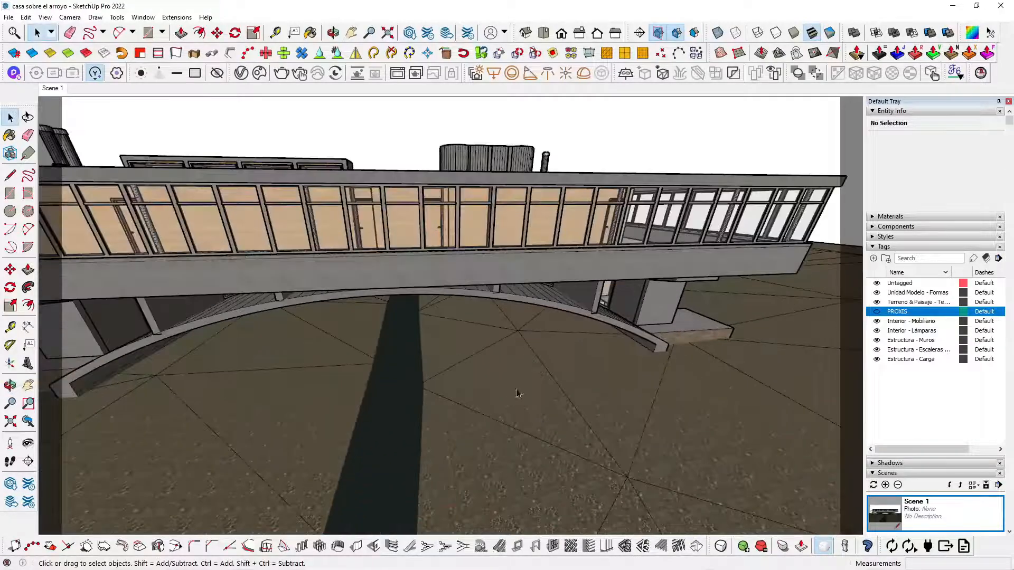
pyautogui.moveTo(474, 385); pyautogui.dragTo(438, 364, button='middle')
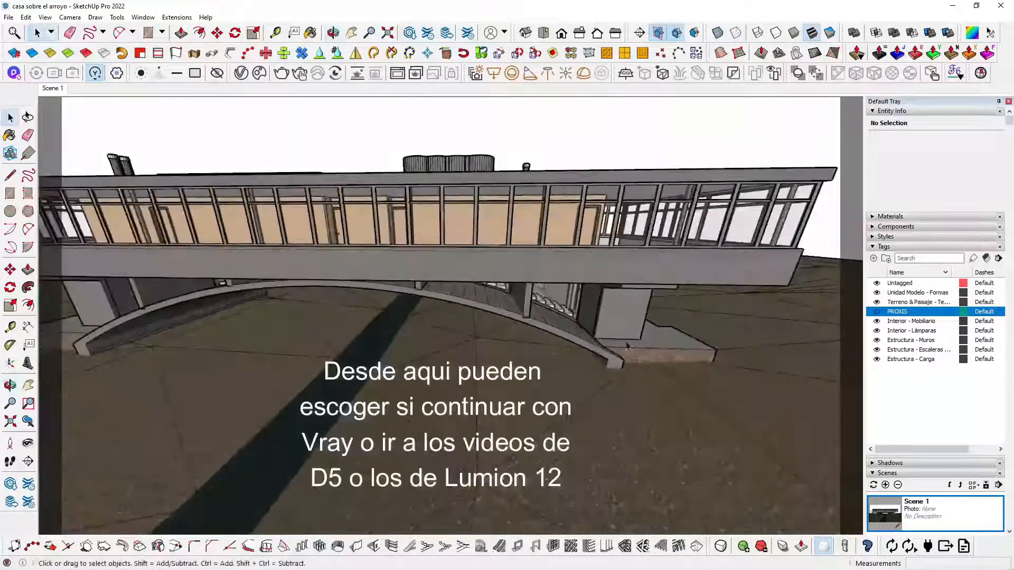
pyautogui.scroll(-4, 618, 342)
pyautogui.scroll(-2, 617, 342)
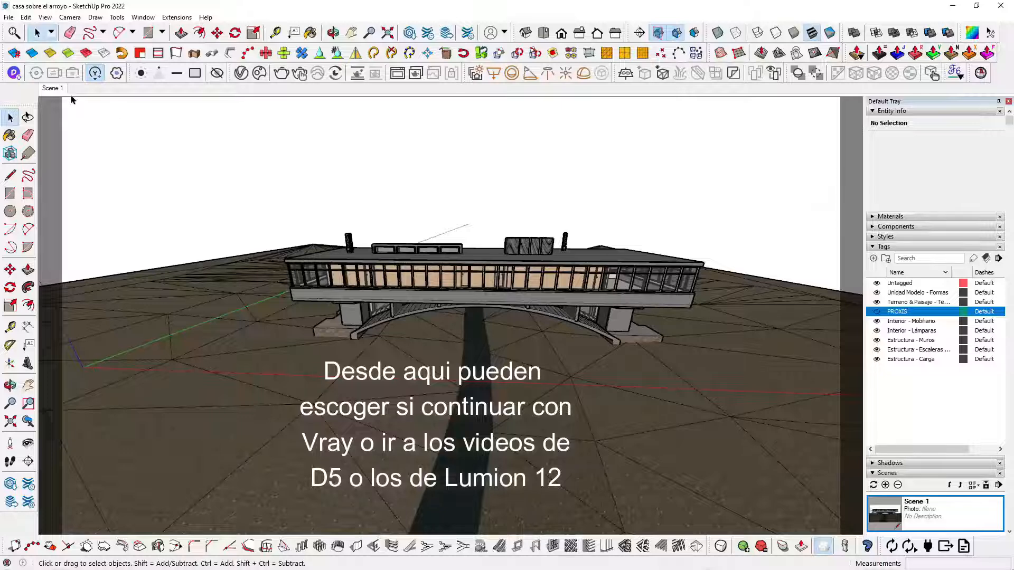
pyautogui.click(55, 89)
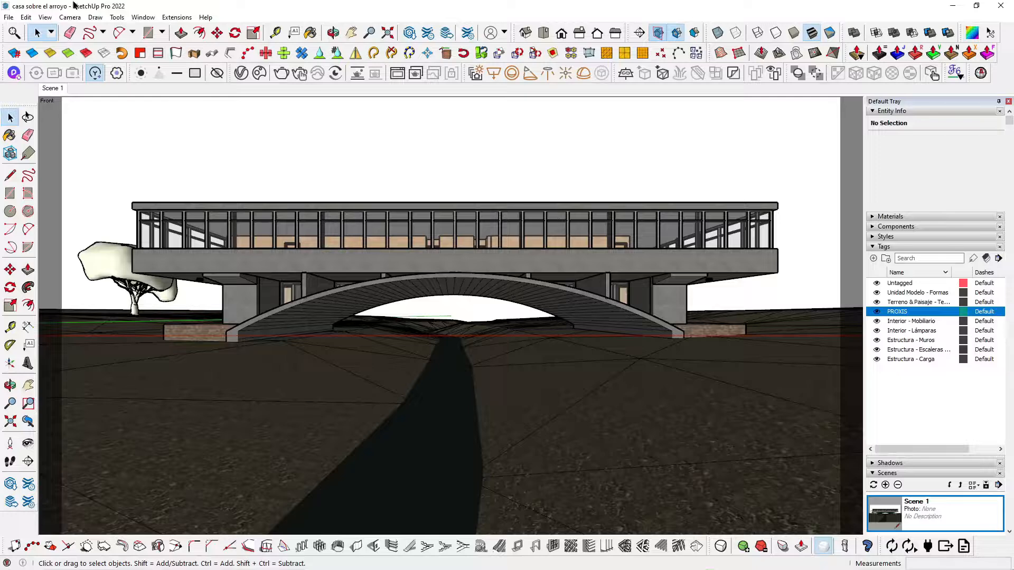
# Save the model under the new name "casa sobre el arroyo V RAY" in the CASA SOBRE EL ARROYO folder
pyautogui.click(9, 17)
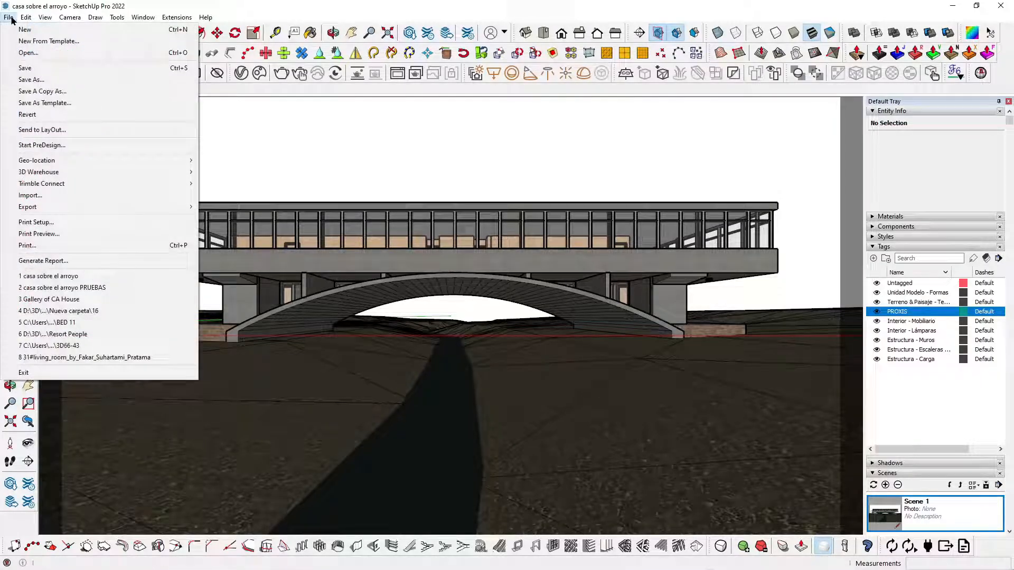
pyautogui.click(38, 81)
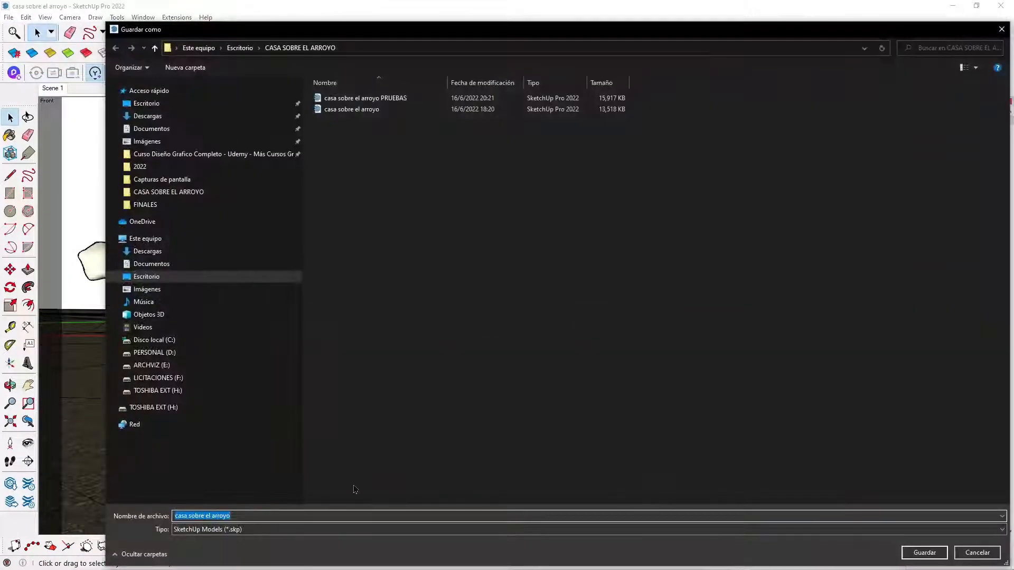
pyautogui.click(251, 515)
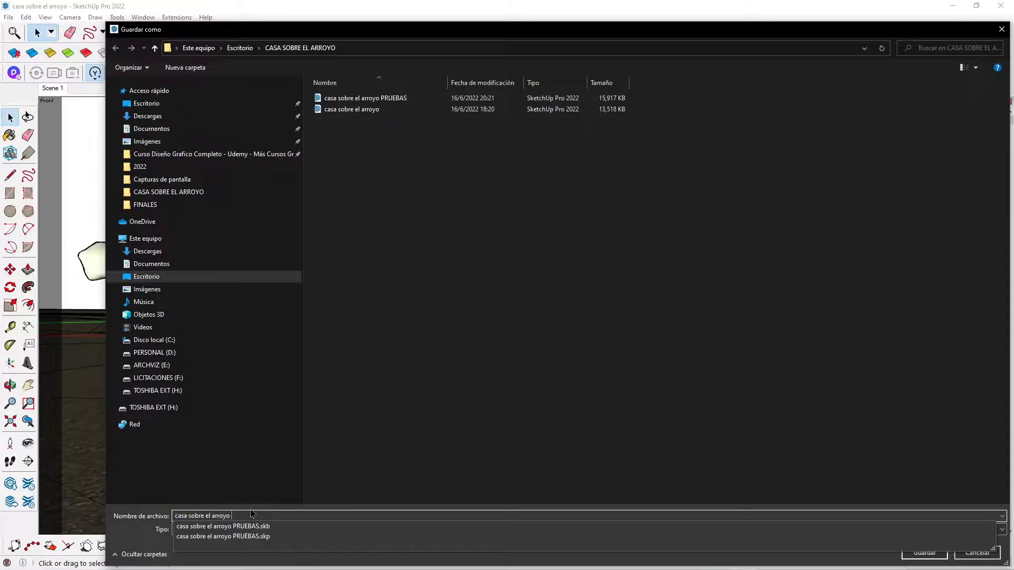
pyautogui.write('VA')
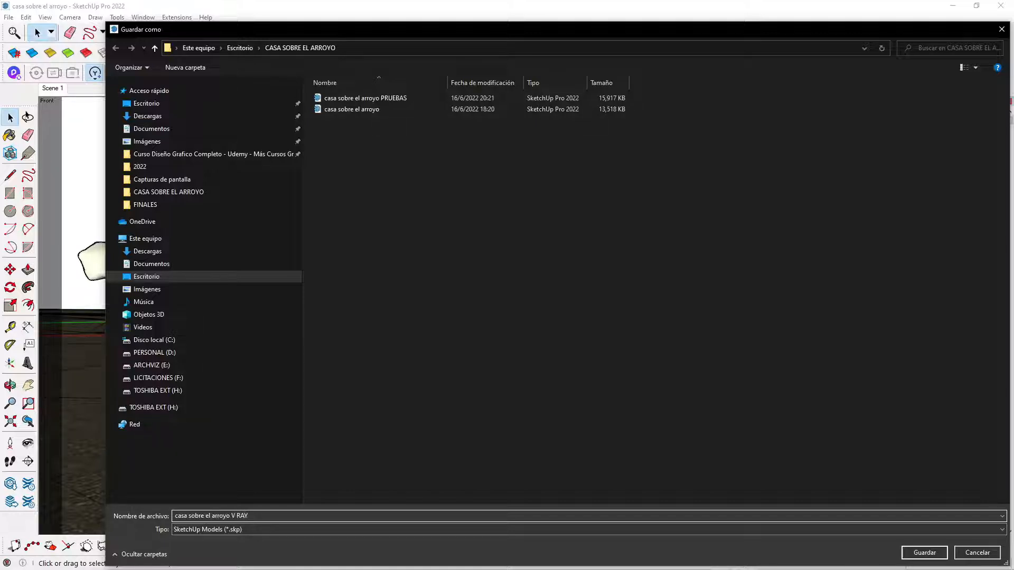
pyautogui.click(924, 552)
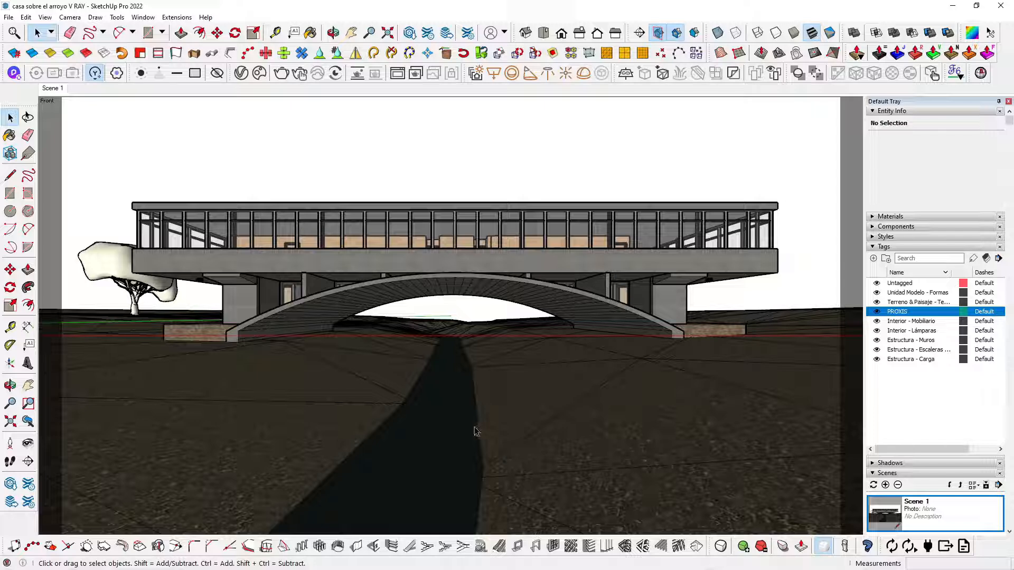
pyautogui.click(456, 418)
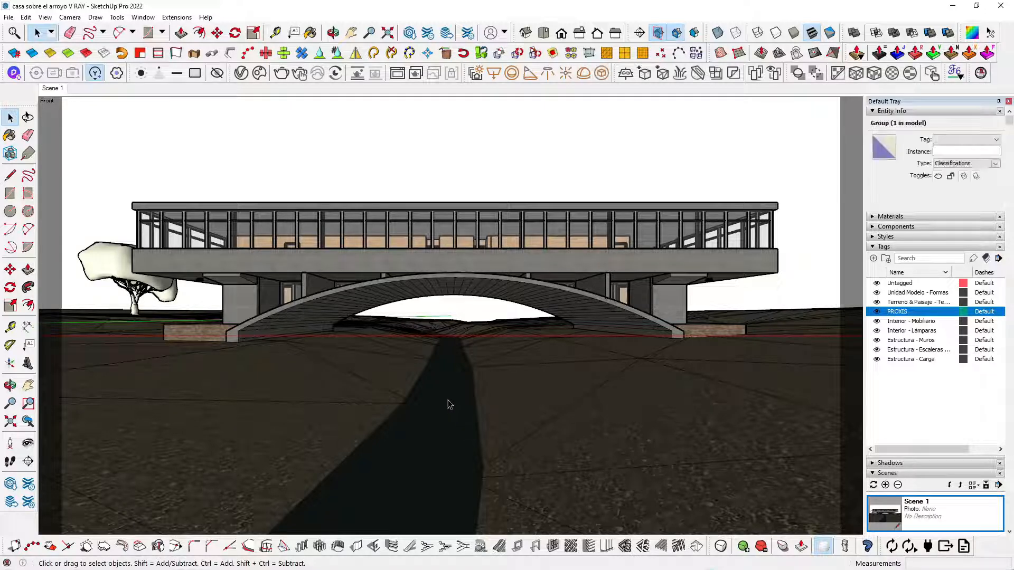
pyautogui.scroll(-4, 450, 409)
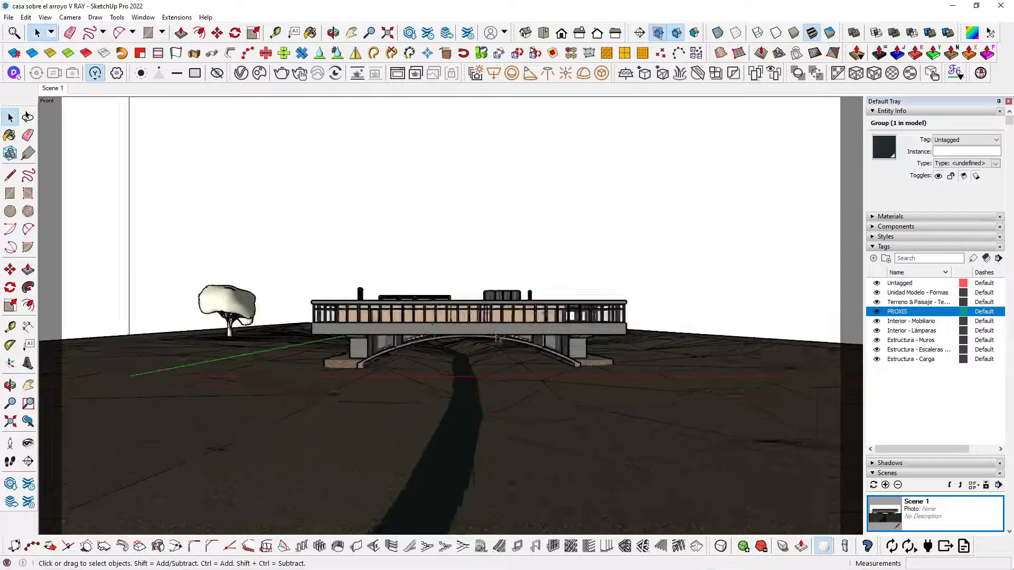
pyautogui.moveTo(485, 377)
pyautogui.mouseDown(button='middle')
pyautogui.moveTo(482, 364)
pyautogui.moveTo(459, 443)
pyautogui.moveTo(487, 357)
pyautogui.moveTo(486, 389)
pyautogui.moveTo(486, 379)
pyautogui.mouseUp(button='middle')
pyautogui.scroll(4, 486, 365)
pyautogui.click(50, 88)
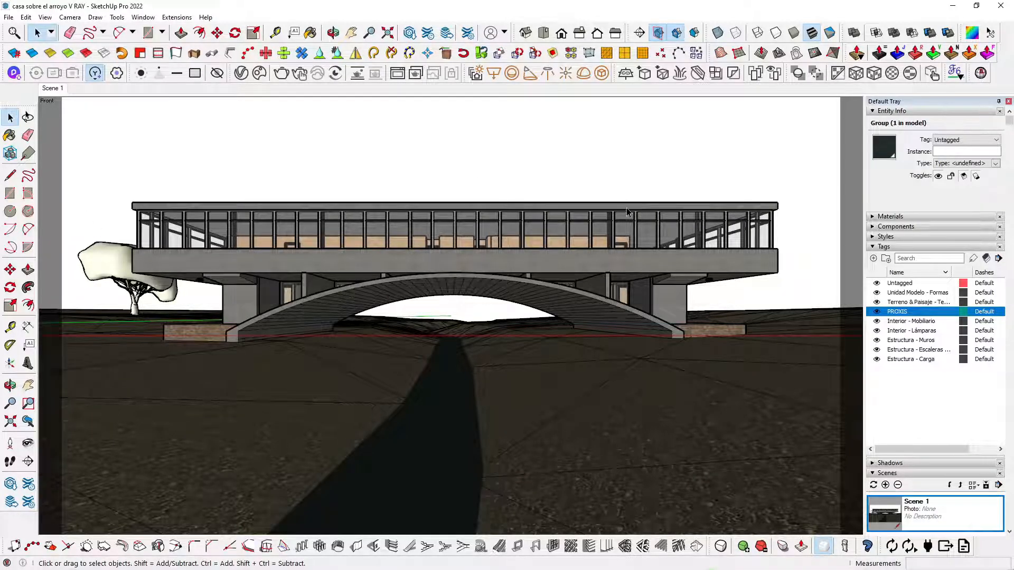
# Examine the bridge house's glazed facade and interior up close, and return to the Scene 1 view
pyautogui.moveTo(627, 211); pyautogui.dragTo(479, 417, button='middle')
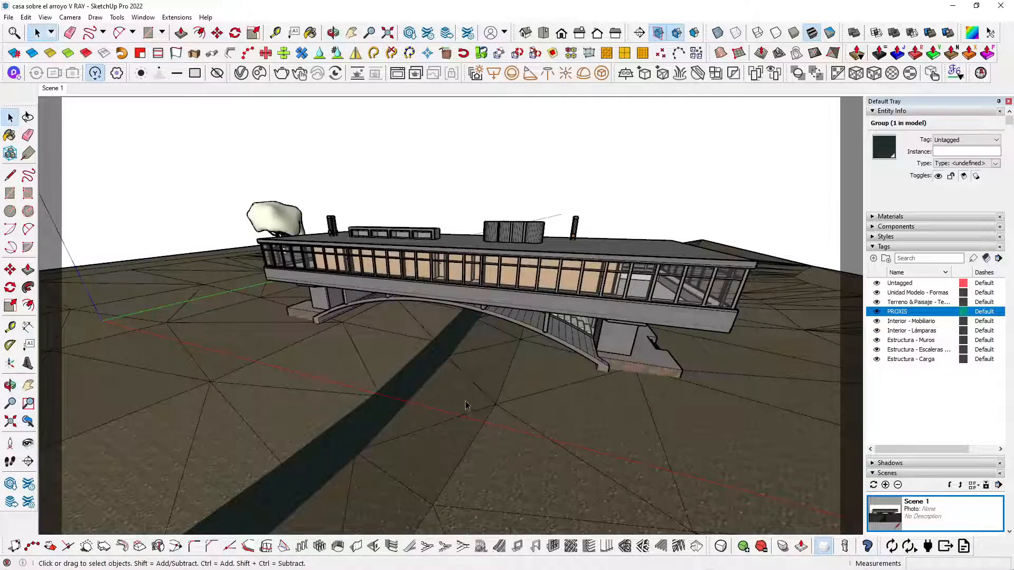
pyautogui.scroll(5, 655, 302)
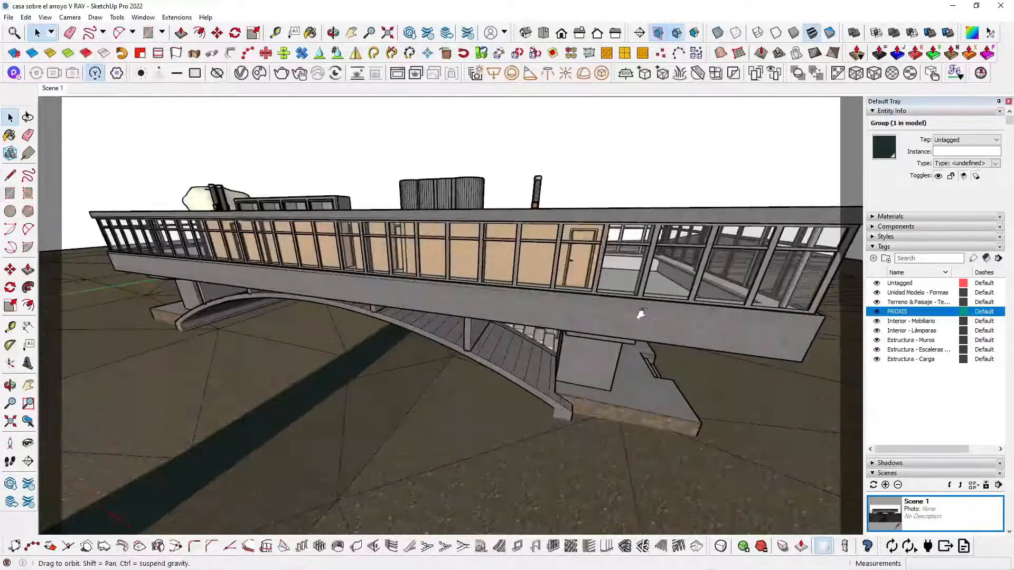
pyautogui.moveTo(643, 315); pyautogui.dragTo(581, 306, button='middle')
pyautogui.scroll(6, 580, 307)
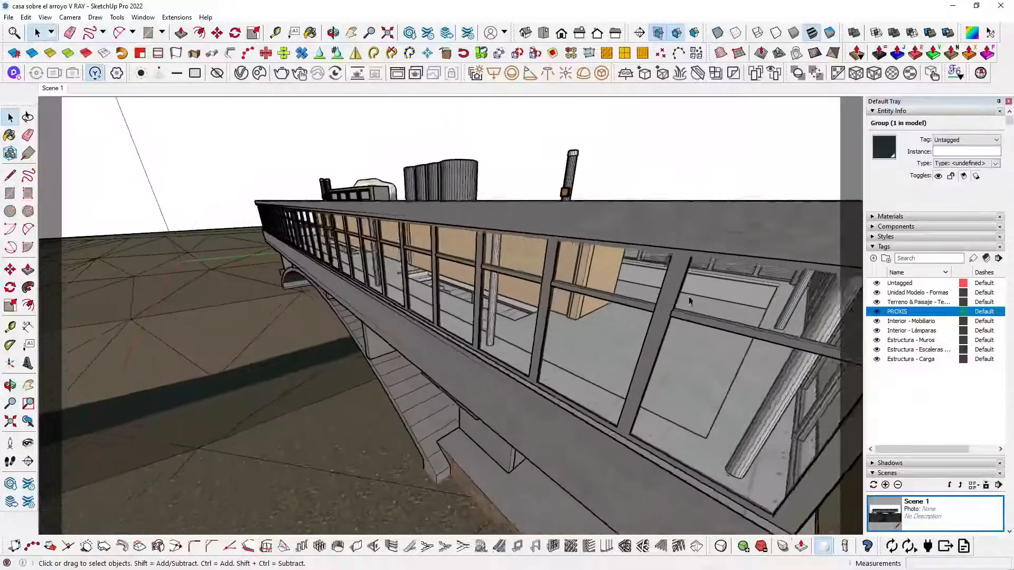
pyautogui.scroll(8, 581, 307)
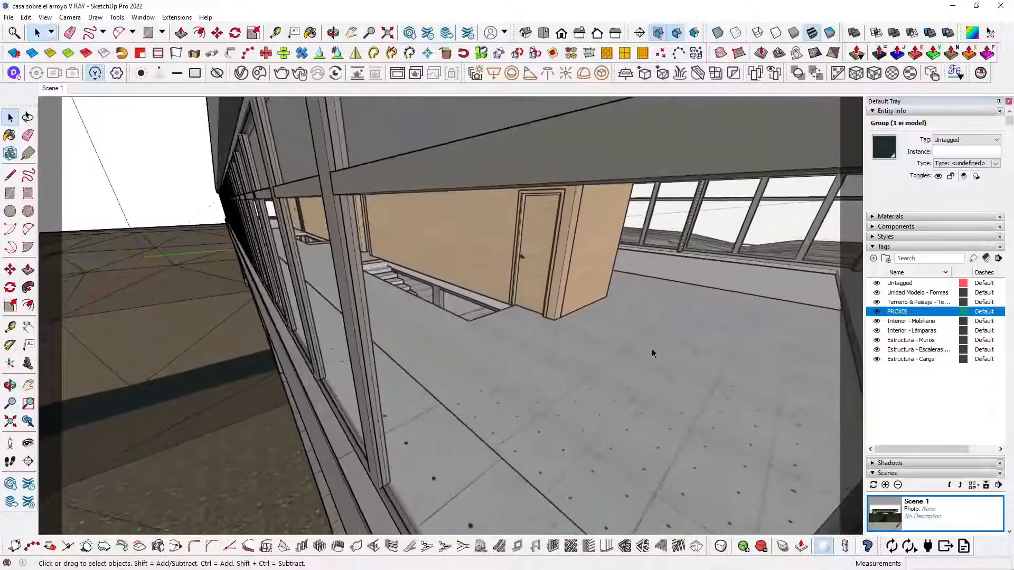
pyautogui.scroll(7, 655, 335)
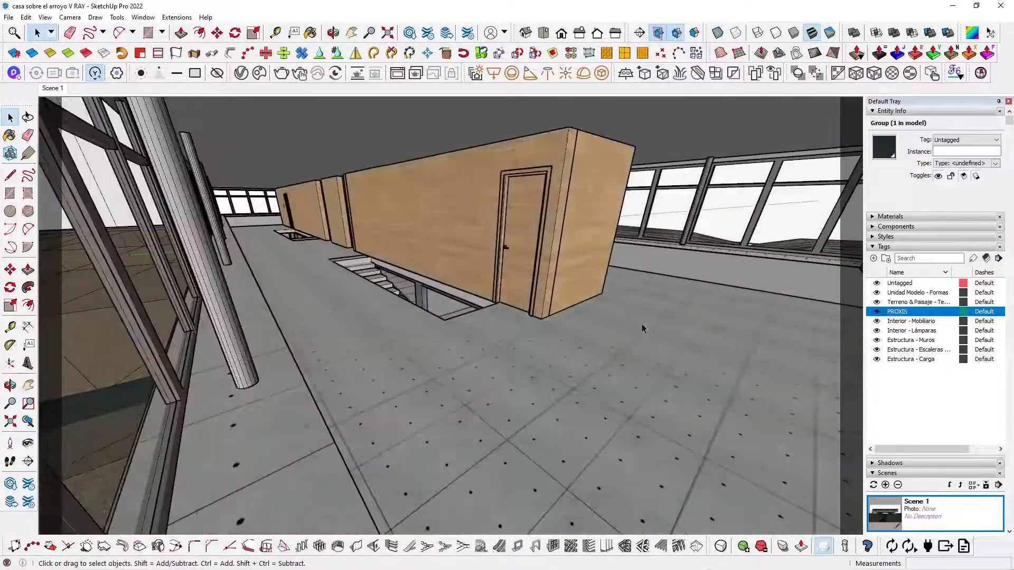
pyautogui.moveTo(643, 329); pyautogui.dragTo(708, 319, button='middle')
pyautogui.scroll(-5, 708, 320)
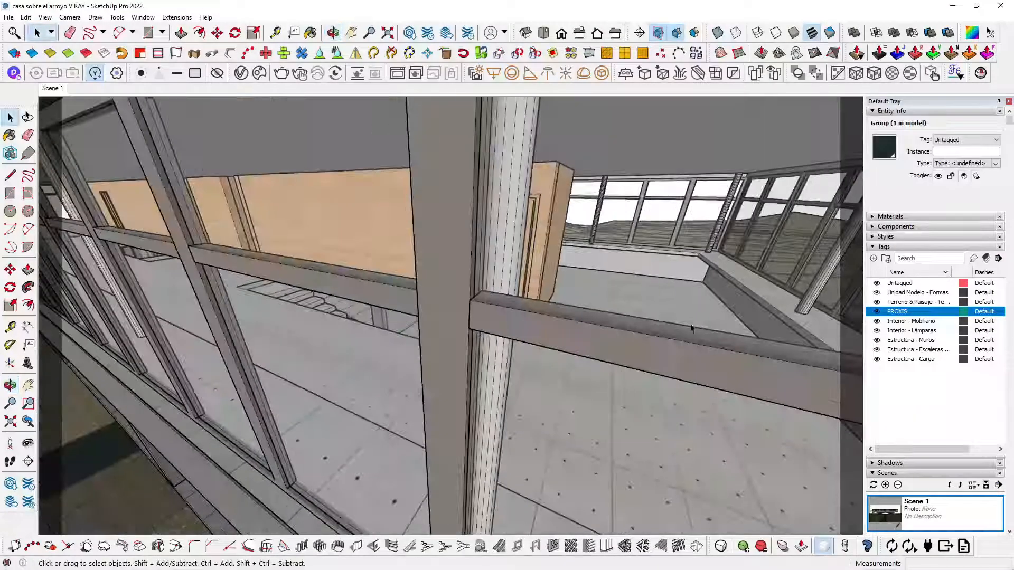
pyautogui.scroll(-6, 719, 284)
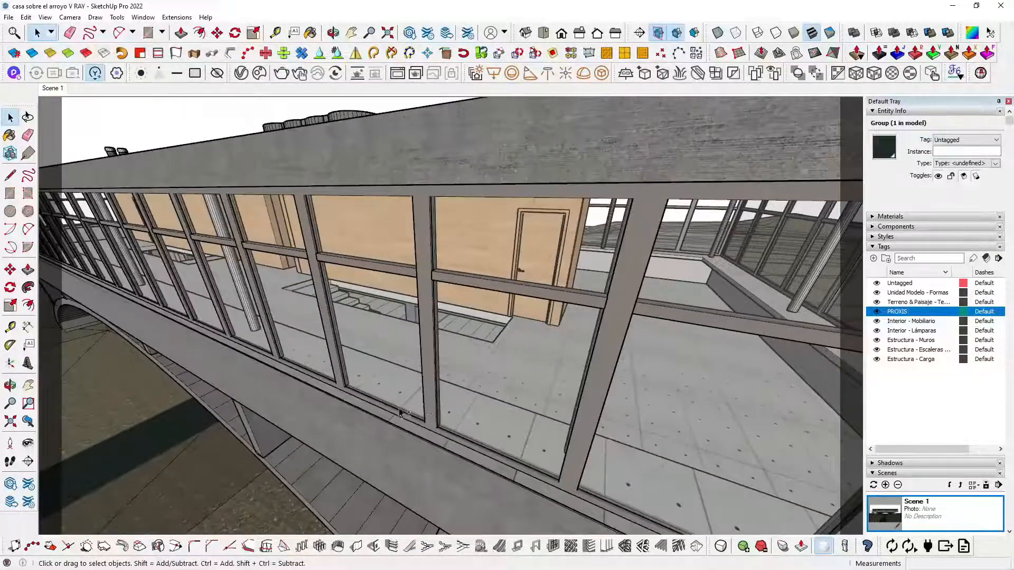
pyautogui.moveTo(396, 390); pyautogui.dragTo(198, 153, button='middle')
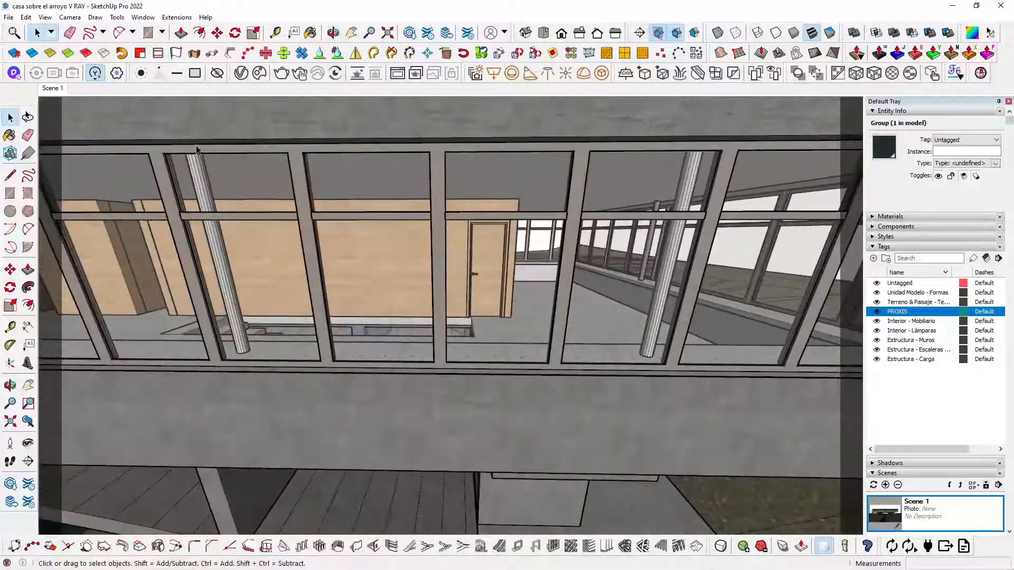
pyautogui.click(60, 89)
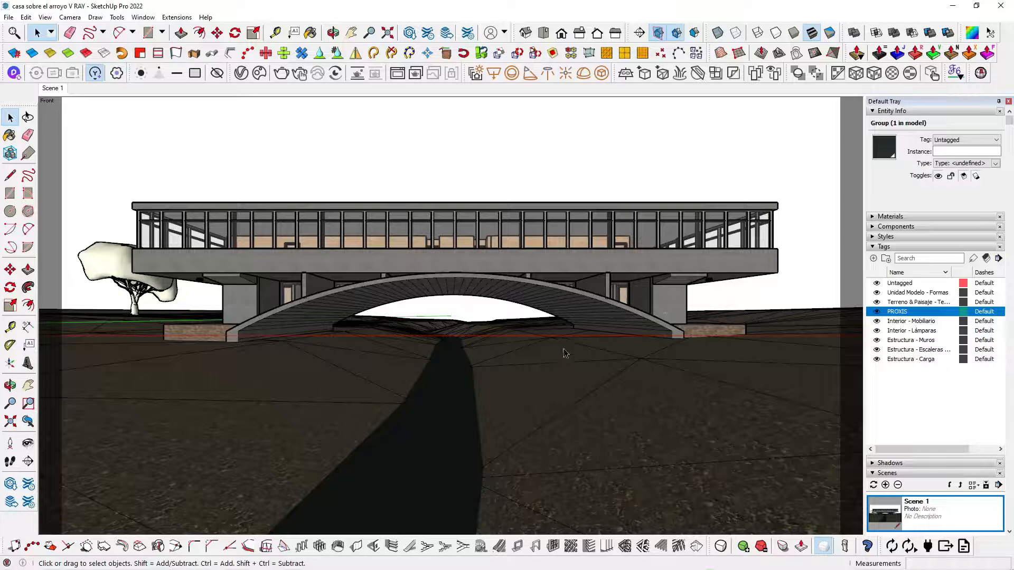
# Examine the terrain, stream and tree around the bridge house from above and from near ground level
pyautogui.moveTo(572, 337); pyautogui.dragTo(515, 481, button='middle')
pyautogui.scroll(-5, 464, 285)
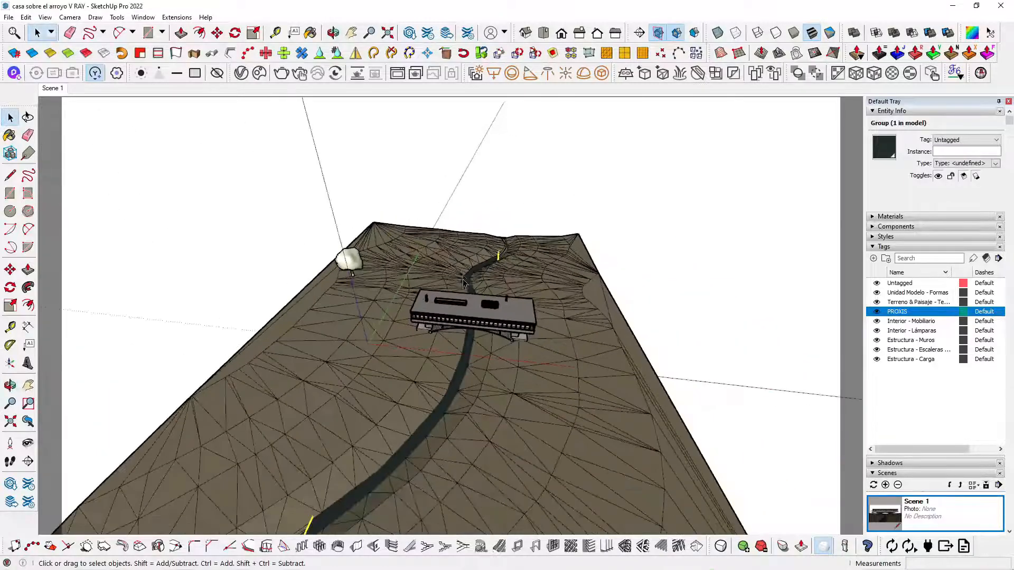
pyautogui.moveTo(421, 334); pyautogui.dragTo(448, 275, button='middle')
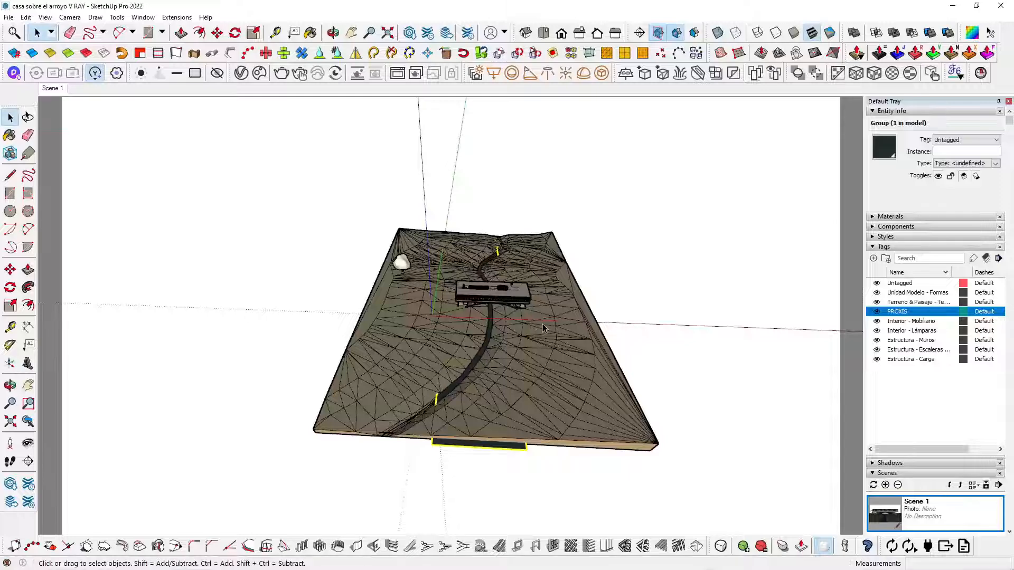
pyautogui.scroll(3, 677, 385)
pyautogui.moveTo(636, 387); pyautogui.dragTo(608, 333, button='middle')
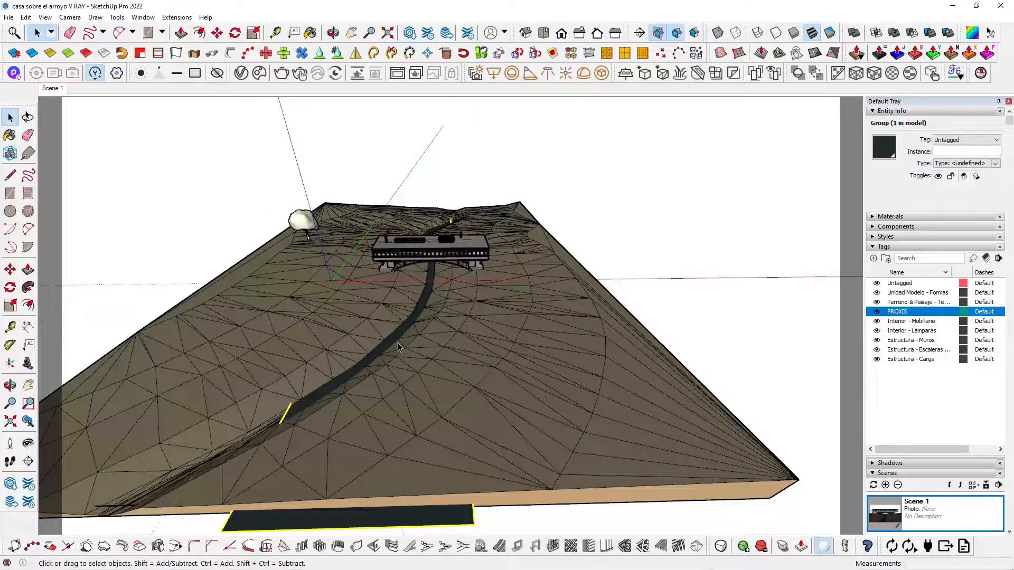
pyautogui.scroll(10, 513, 361)
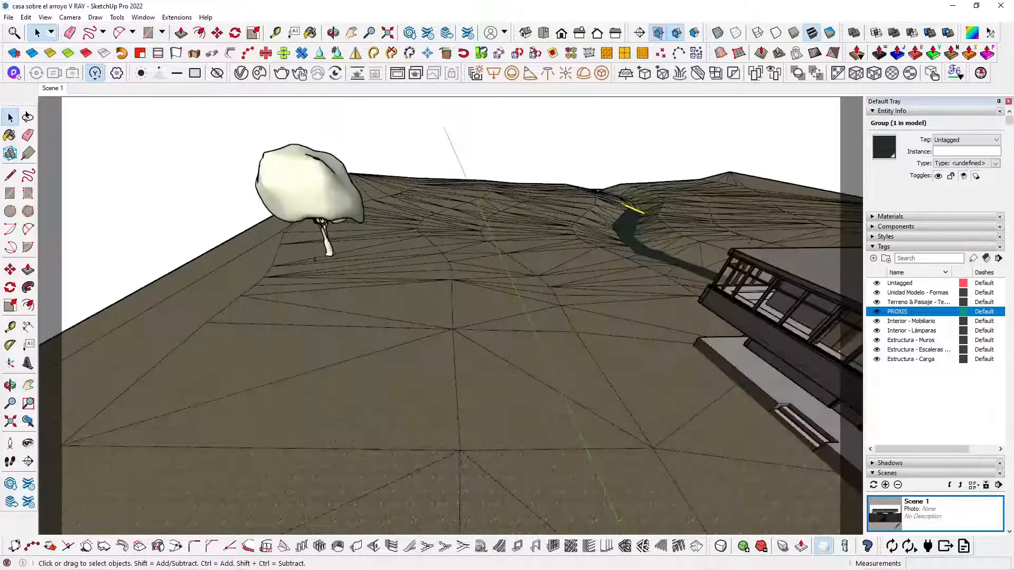
pyautogui.moveTo(370, 370); pyautogui.dragTo(597, 406, button='middle')
pyautogui.scroll(-6, 660, 447)
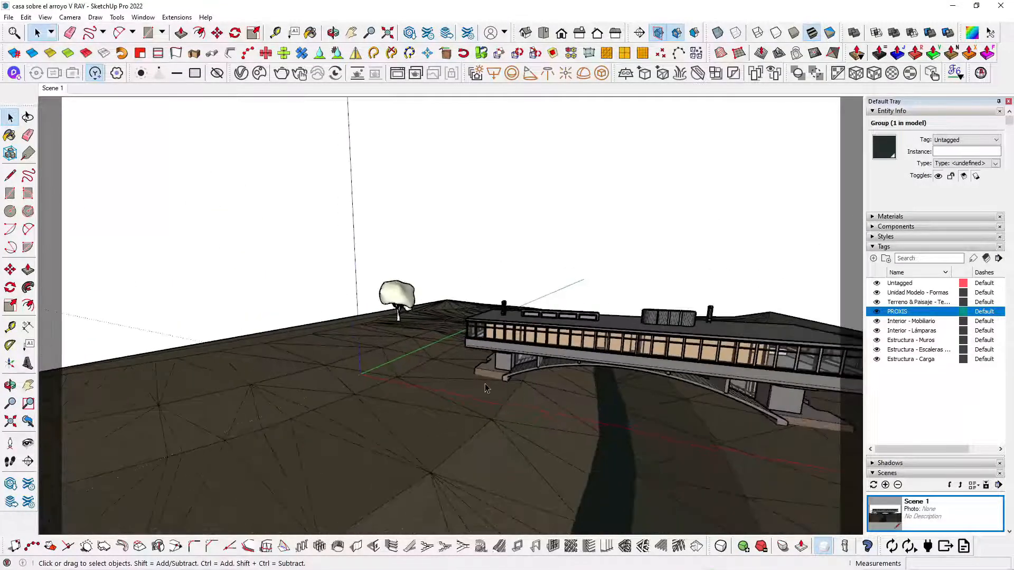
pyautogui.scroll(6, 590, 429)
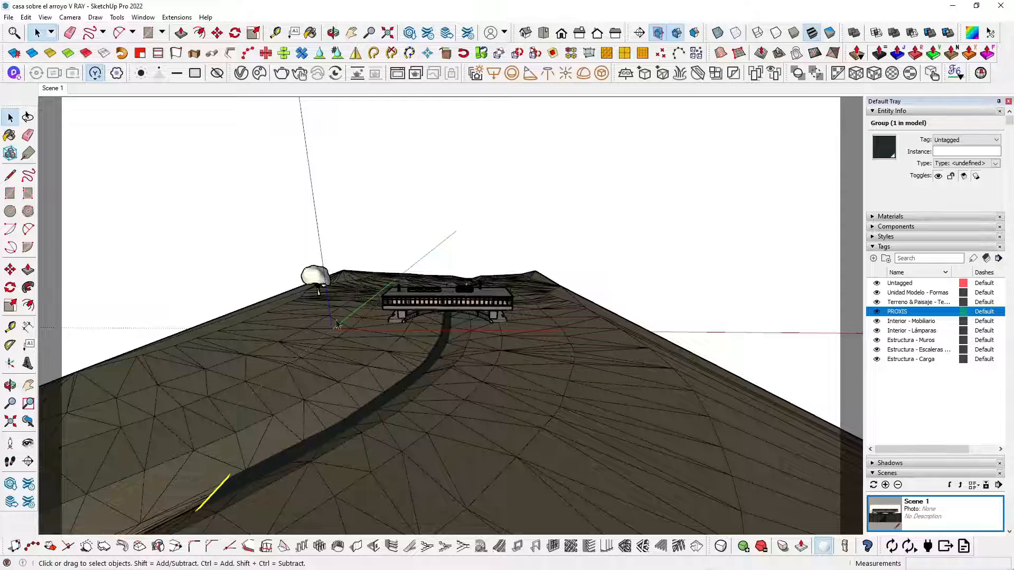
pyautogui.scroll(5, 337, 320)
pyautogui.scroll(1, 334, 309)
pyautogui.scroll(-4, 305, 287)
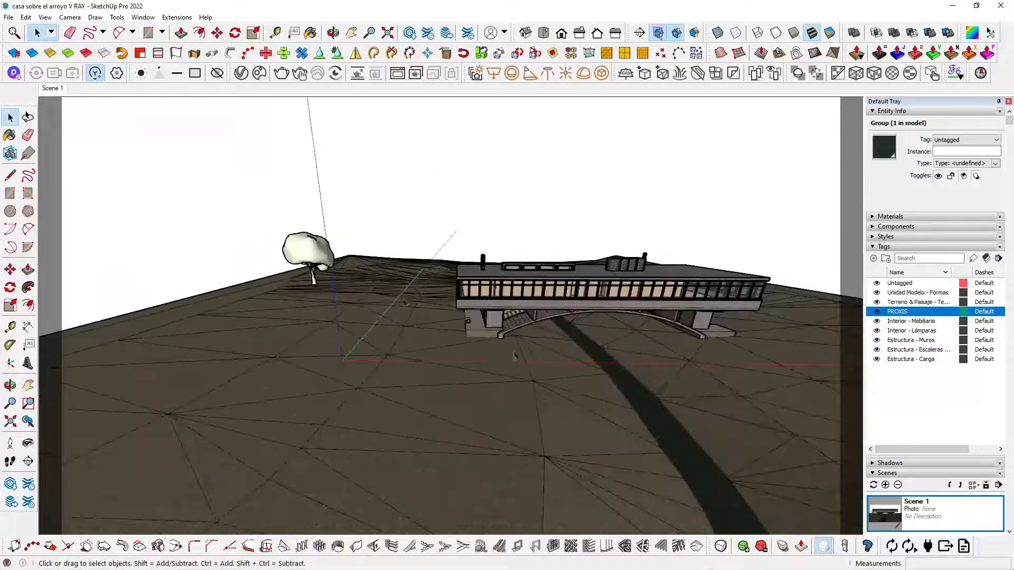
pyautogui.moveTo(527, 387); pyautogui.dragTo(393, 315, button='middle')
pyautogui.scroll(3, 425, 405)
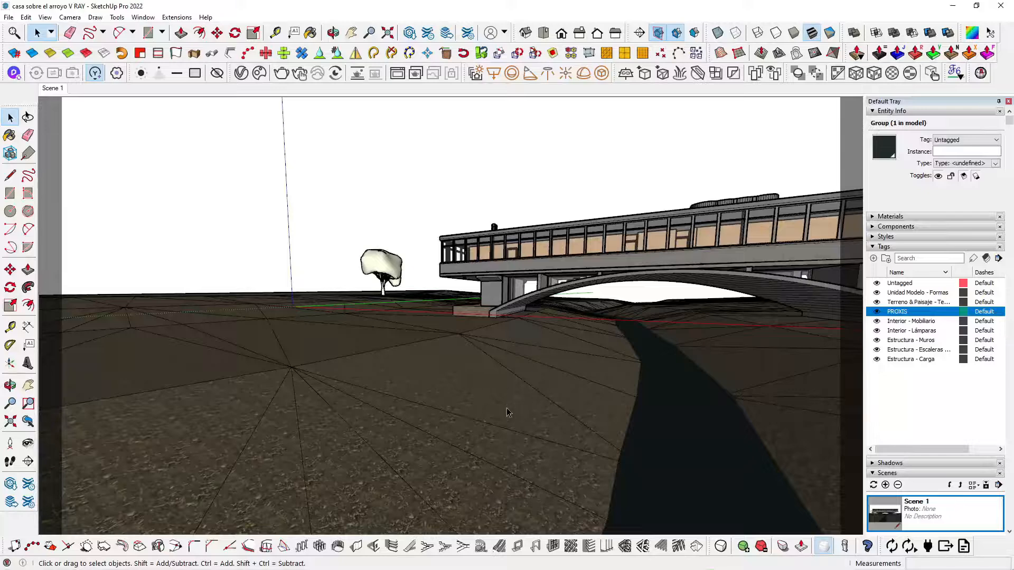
pyautogui.scroll(-4, 507, 412)
pyautogui.moveTo(567, 405); pyautogui.dragTo(640, 419, button='middle')
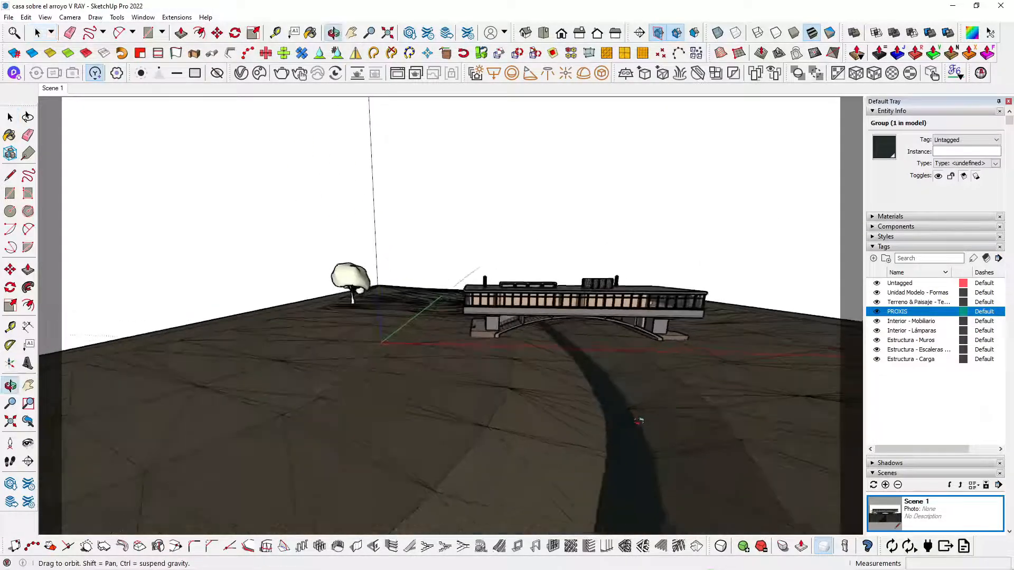
pyautogui.scroll(-3, 449, 376)
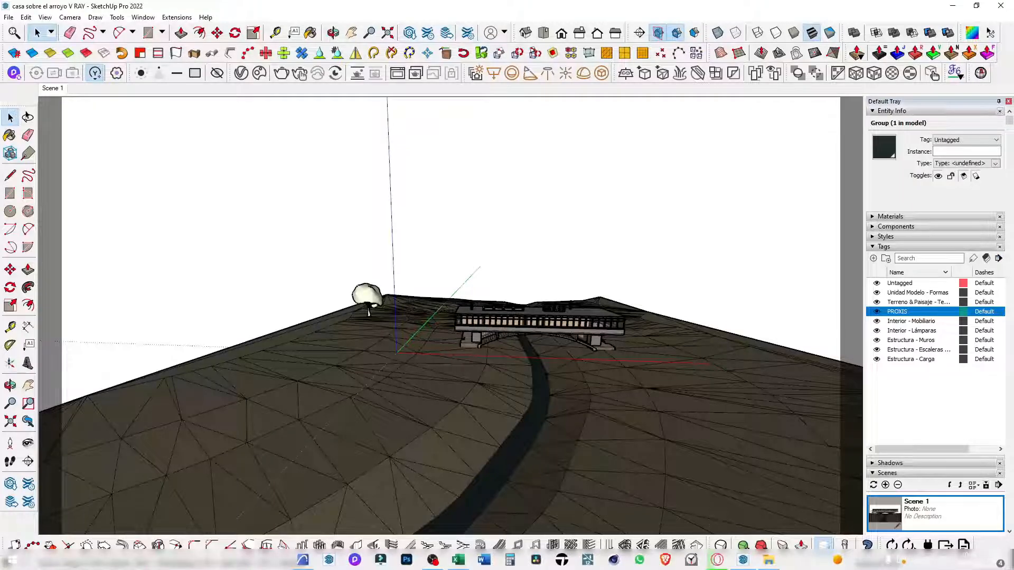
# Switch to the ARCHICAD project casa sobre el arroyo and show its 0. Planta Baja floor plan
pyautogui.click(299, 561)
pyautogui.press('F2')
pyautogui.scroll(2, 562, 384)
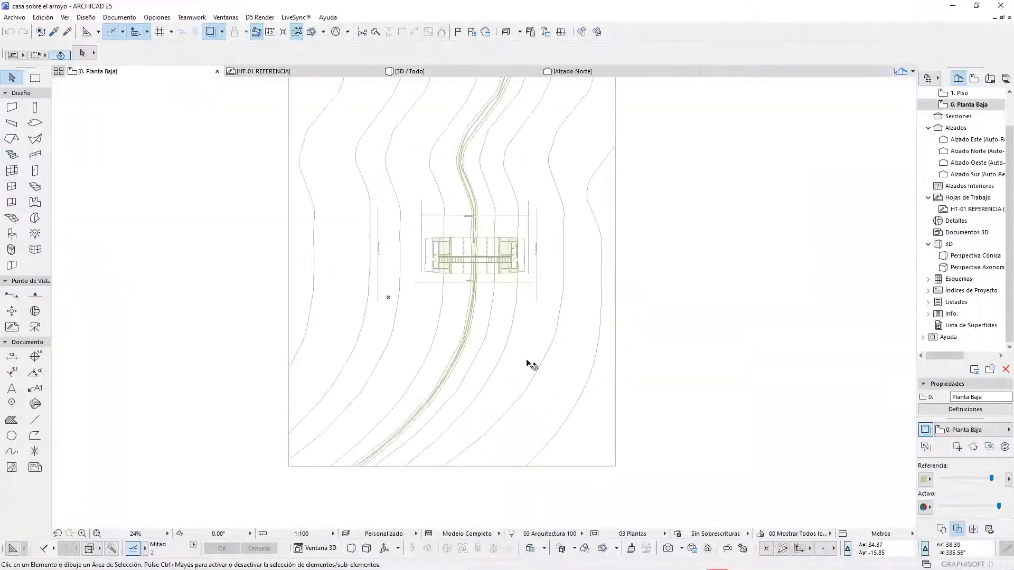
# Select the terrain mesh and place a copy of it 150 m away horizontally, beside the original
pyautogui.click(528, 362)
pyautogui.scroll(-3, 393, 369)
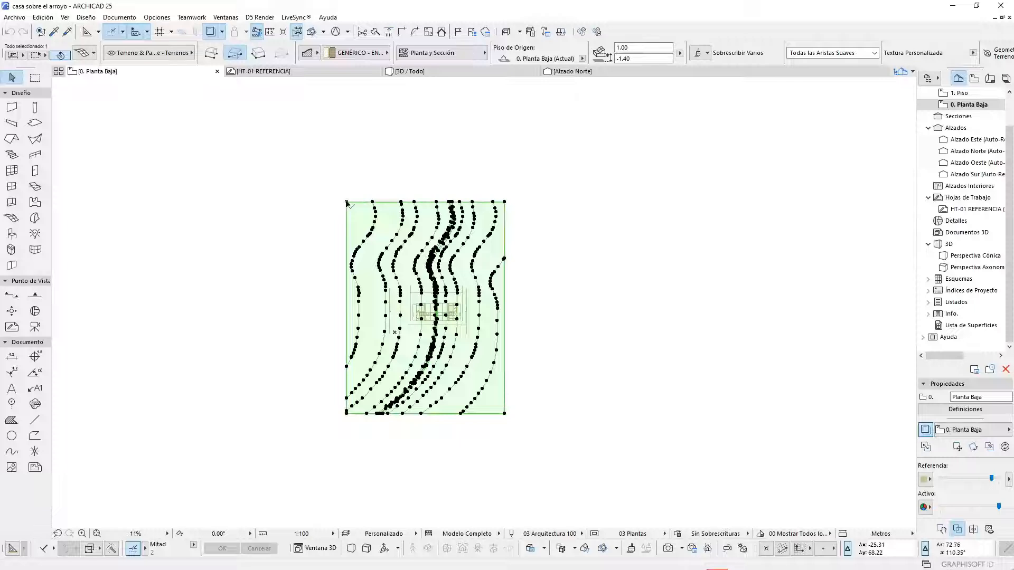
pyautogui.click(346, 203)
pyautogui.click(395, 268)
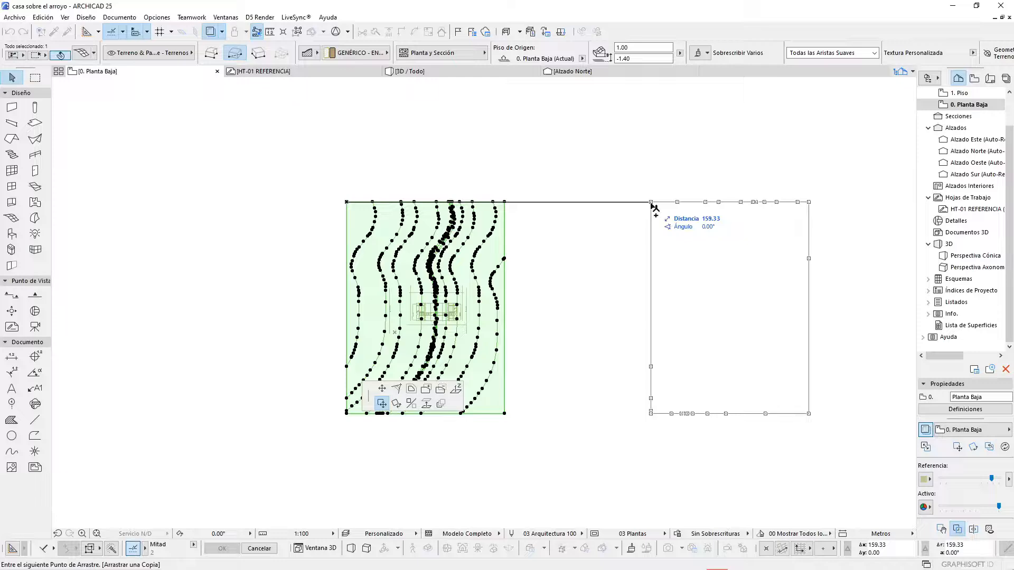
pyautogui.write('150')
pyautogui.press('Return')
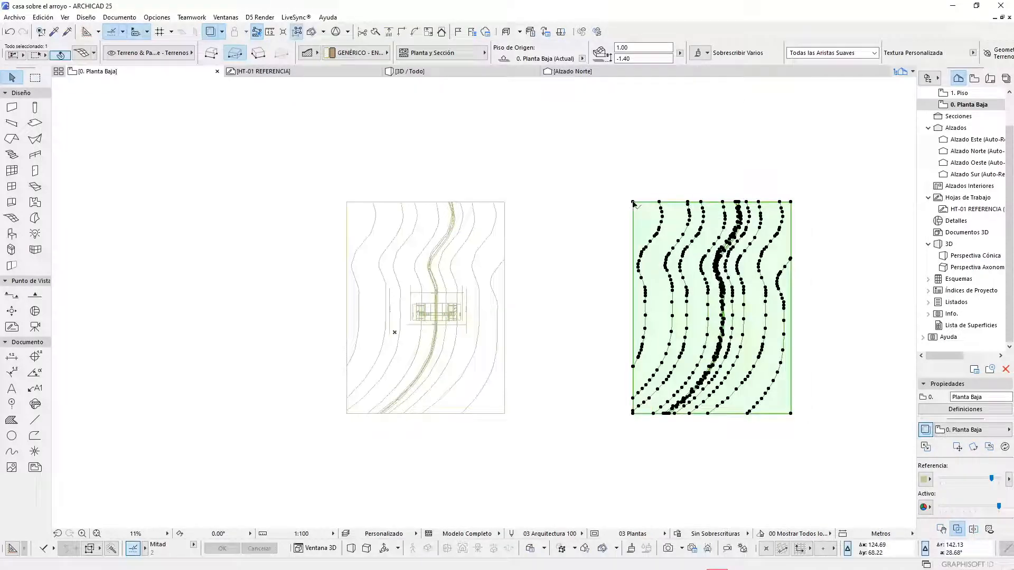
pyautogui.click(608, 218)
# Select the original terrain mesh and check where the bridge house sits on it
pyautogui.click(362, 239)
pyautogui.scroll(4, 419, 248)
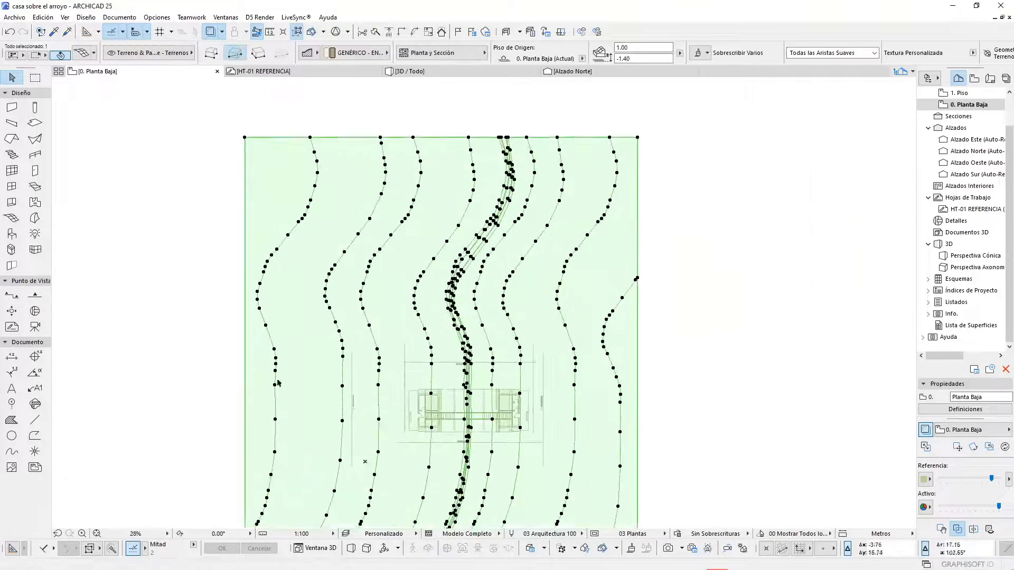
pyautogui.scroll(2, 444, 336)
pyautogui.scroll(3, 497, 396)
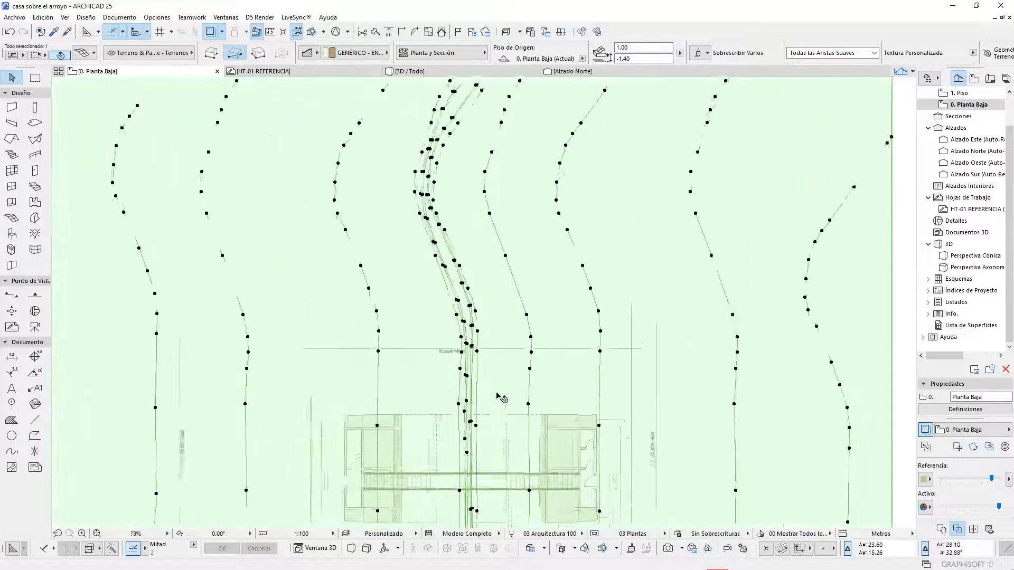
pyautogui.moveTo(496, 396); pyautogui.dragTo(549, 303, button='middle')
pyautogui.scroll(-5, 549, 303)
pyautogui.scroll(-2, 549, 237)
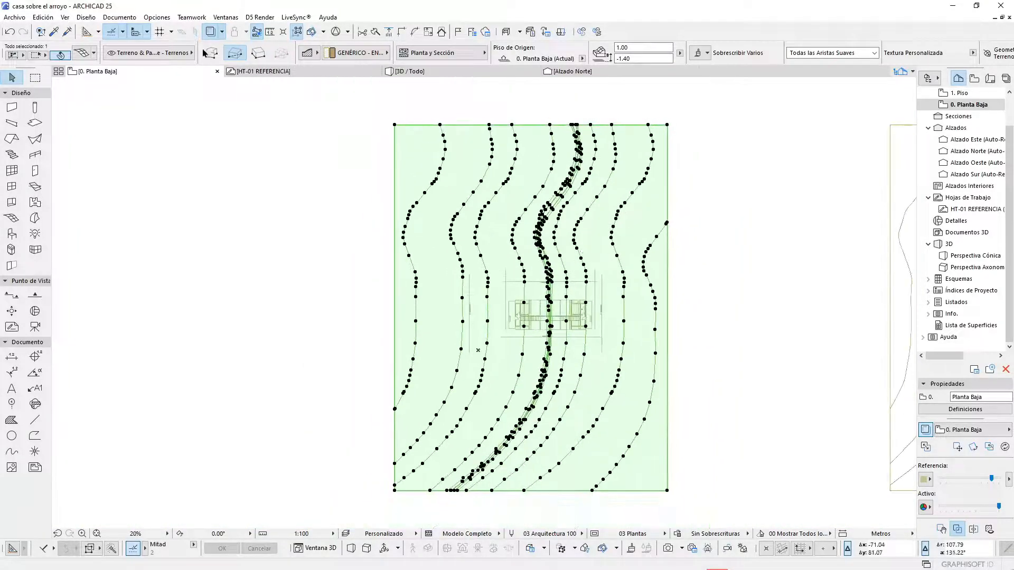
pyautogui.click(376, 31)
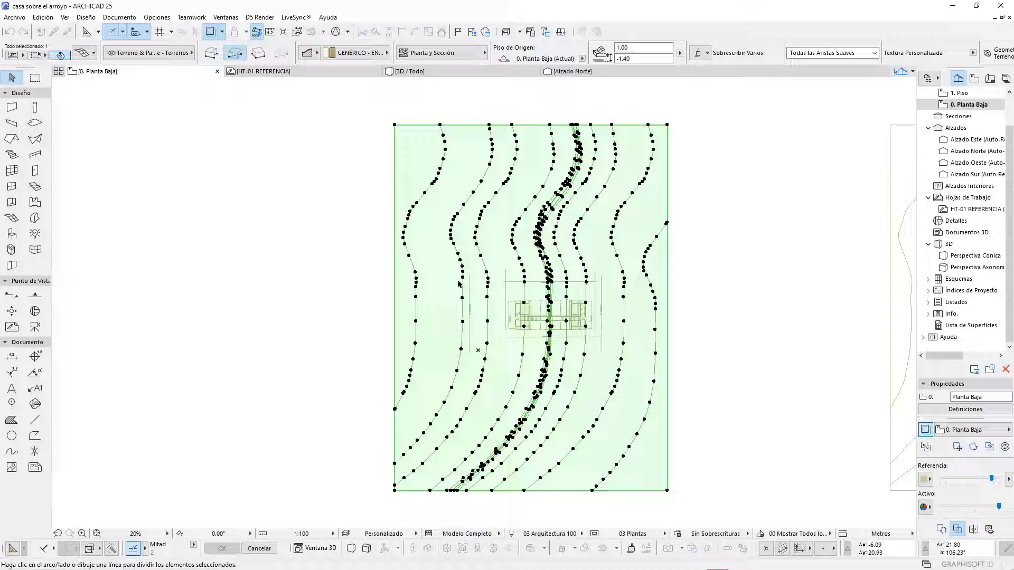
pyautogui.click(368, 291)
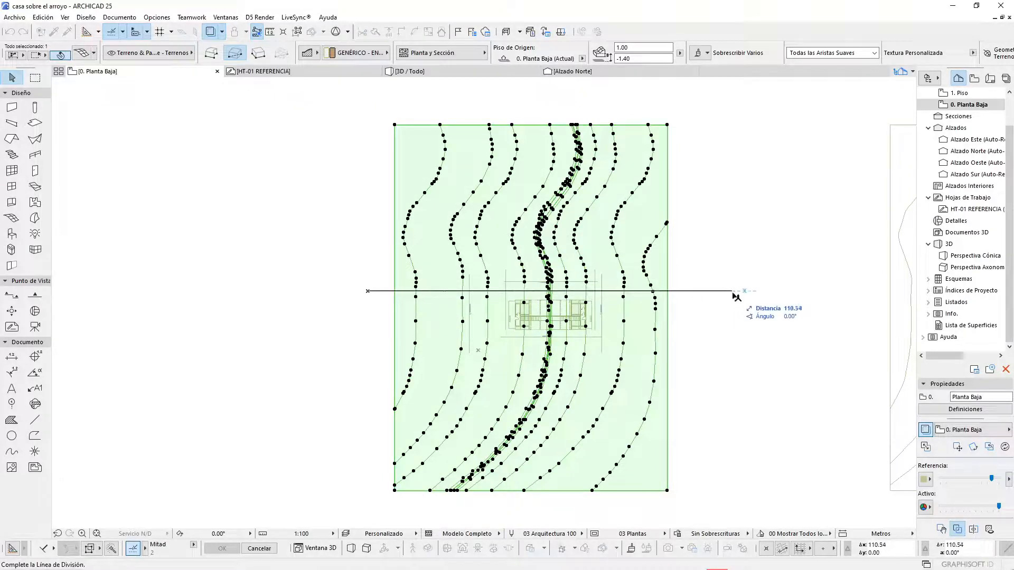
pyautogui.click(733, 291)
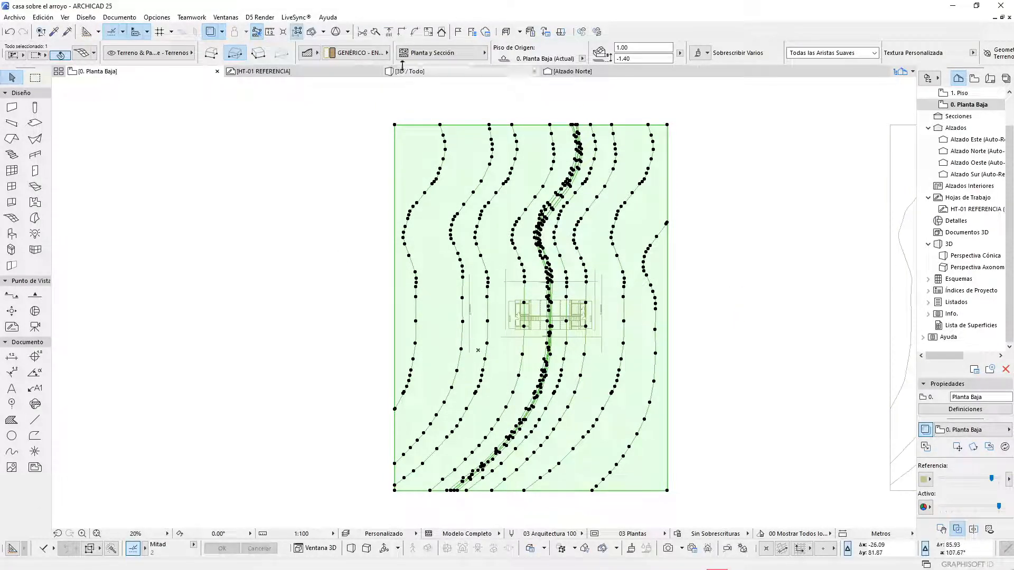
# Split the original terrain mesh with a horizontal line just north of the house, across its full width, keeping the northern piece selected
pyautogui.click(376, 33)
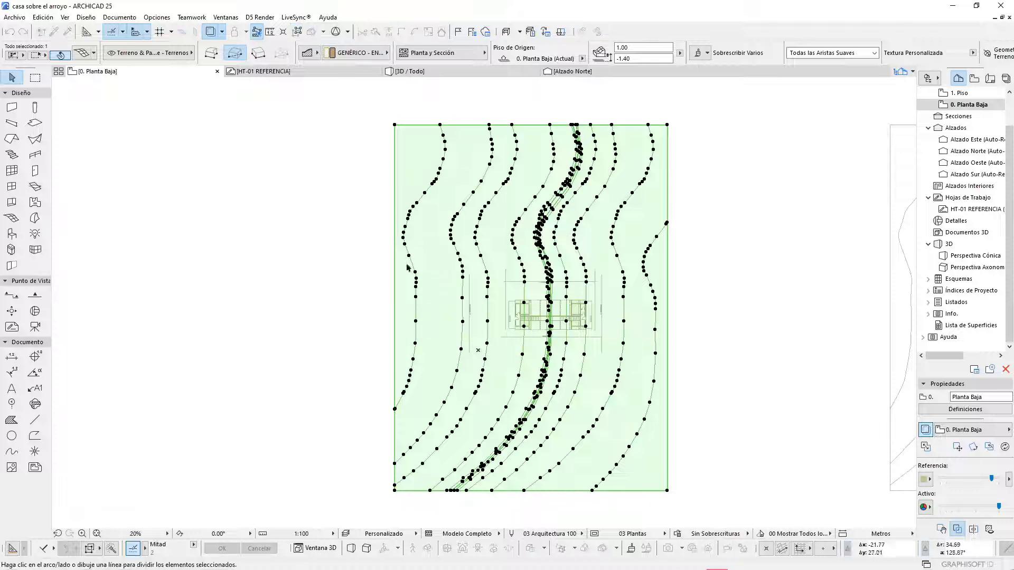
pyautogui.click(368, 281)
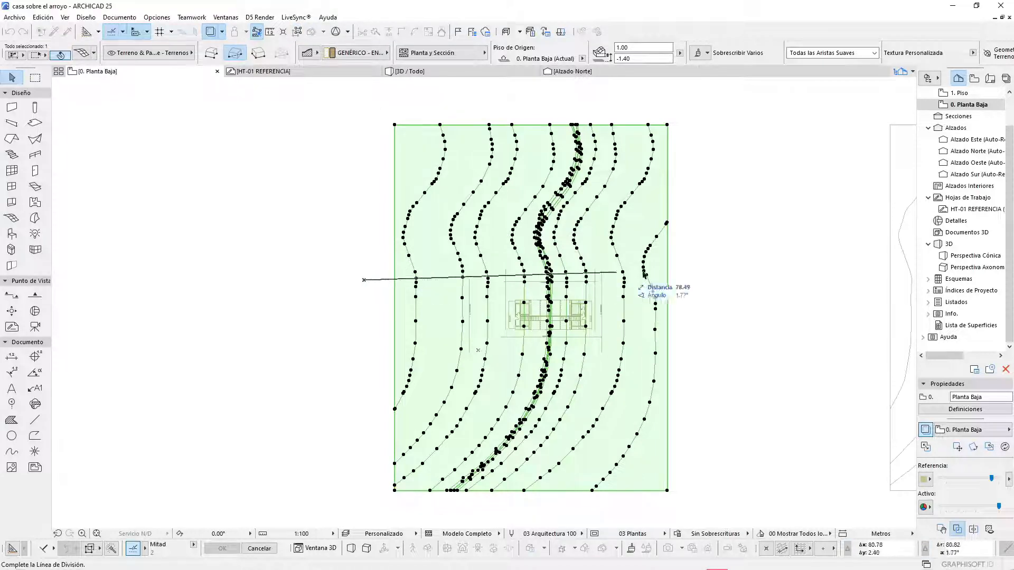
pyautogui.click(719, 280)
pyautogui.click(721, 186)
pyautogui.scroll(-2, 647, 267)
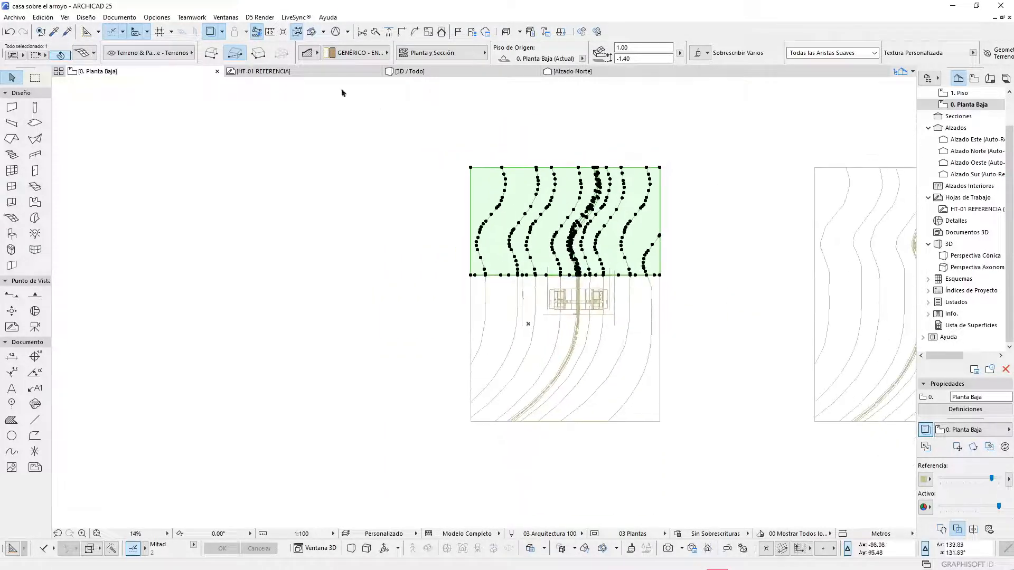
# Split the terrain piece containing the house with a full-width horizontal line south of the house, keeping the southern piece selected
pyautogui.click(376, 33)
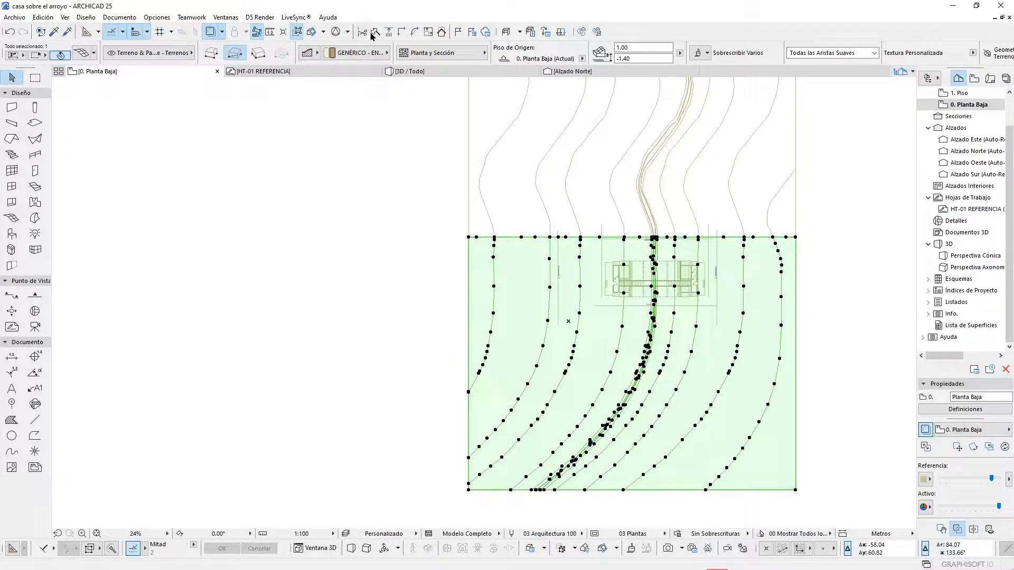
pyautogui.click(376, 32)
pyautogui.click(409, 351)
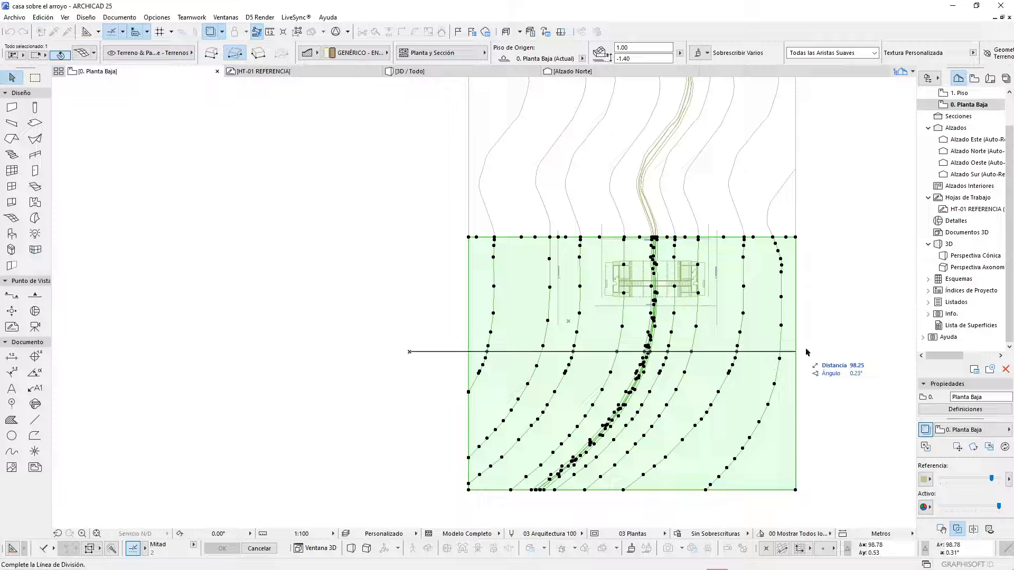
pyautogui.click(842, 351)
pyautogui.click(844, 408)
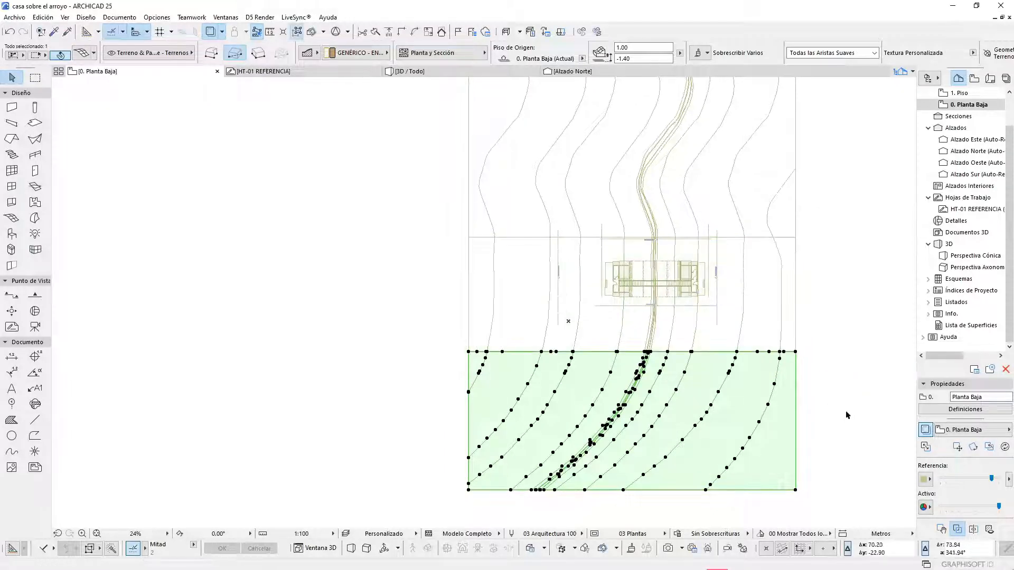
# Select all three pieces of the original terrain mesh and show only them in the 3D view
pyautogui.click(846, 415)
pyautogui.scroll(-3, 623, 357)
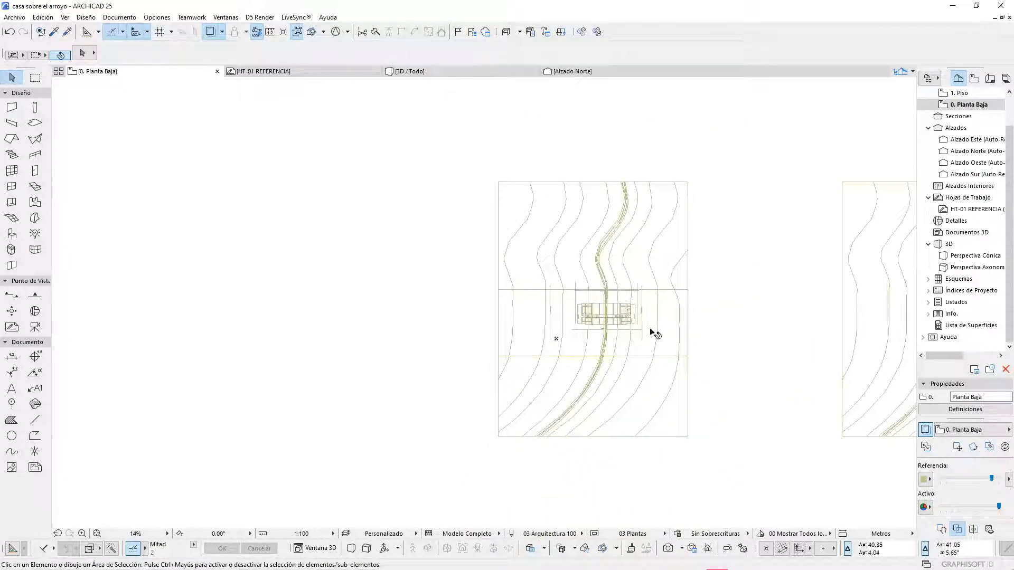
pyautogui.click(649, 256)
pyautogui.keyDown('shift'); pyautogui.click(675, 317); pyautogui.keyUp('shift')
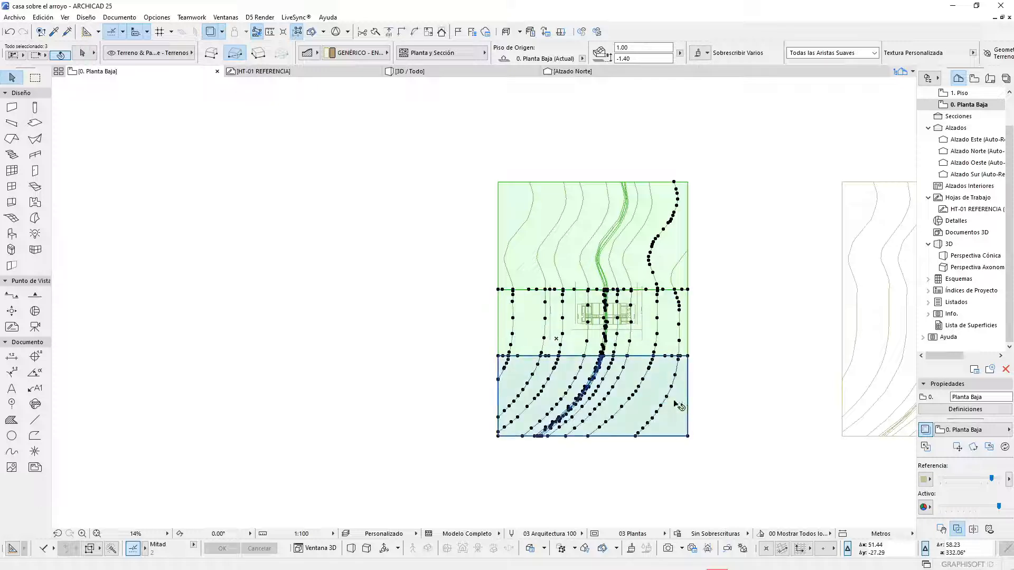
pyautogui.press('F5')
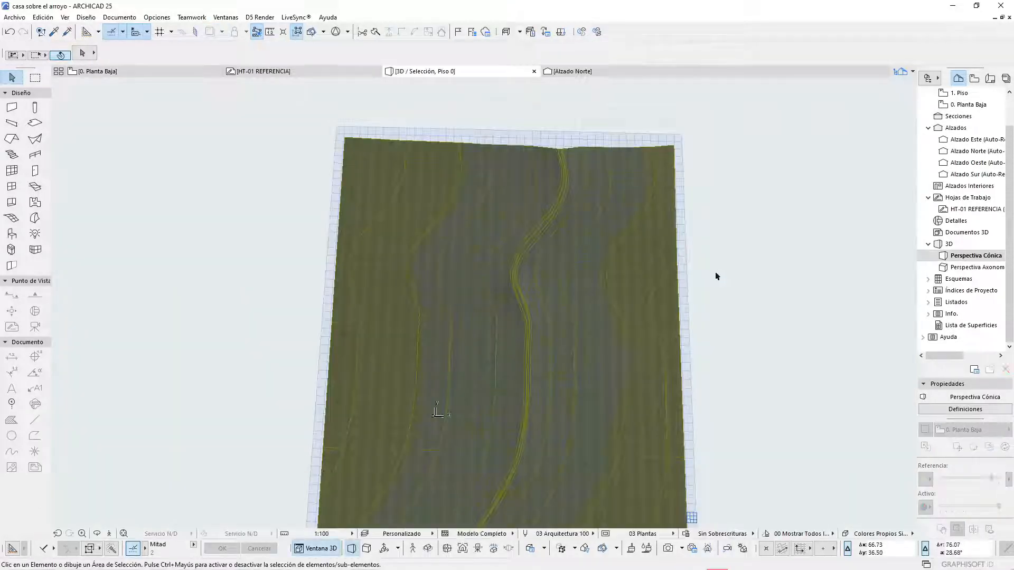
# Delete the middle terrain piece where the house sits, keeping the northern and southern pieces
pyautogui.click(624, 397)
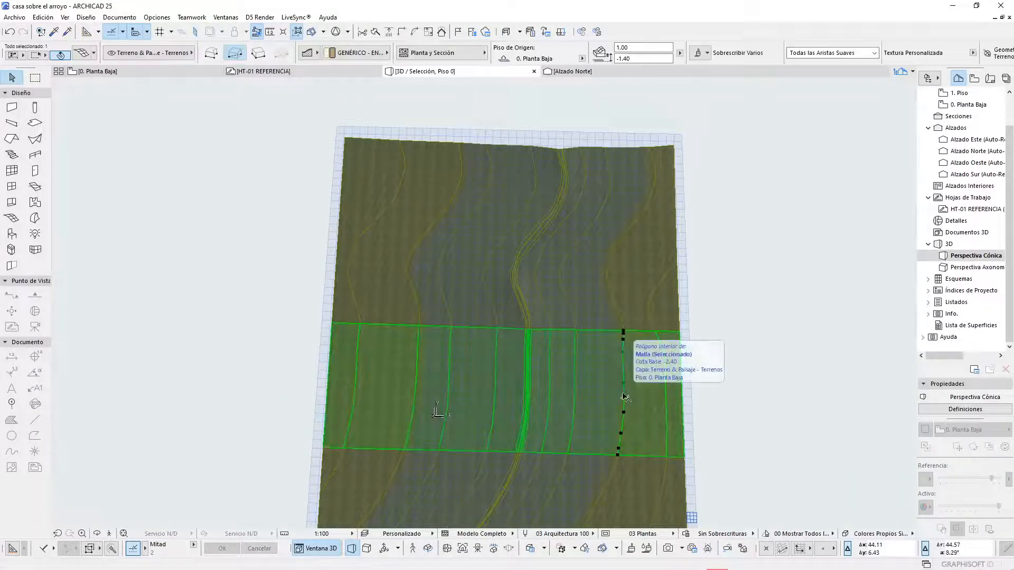
pyautogui.press('Delete')
pyautogui.scroll(-1, 478, 237)
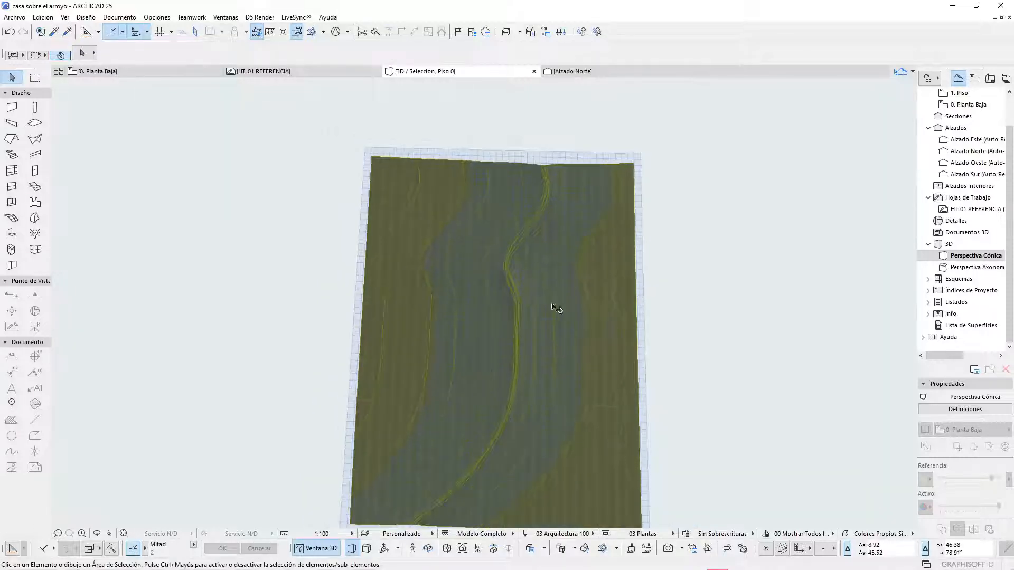
pyautogui.click(599, 359)
pyautogui.press('Delete')
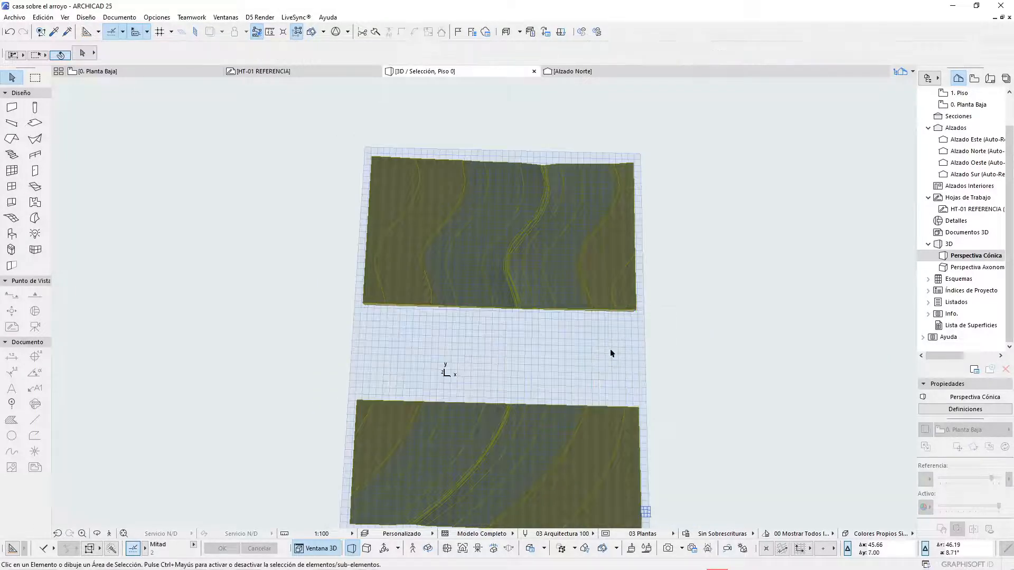
# Convert the northern and southern terrain meshes from solid bodies to surface only, without sides or base
pyautogui.scroll(-2, 567, 324)
pyautogui.moveTo(617, 389); pyautogui.dragTo(605, 327)
pyautogui.click(605, 327)
pyautogui.keyDown('shift'); pyautogui.click(438, 421); pyautogui.keyUp('shift')
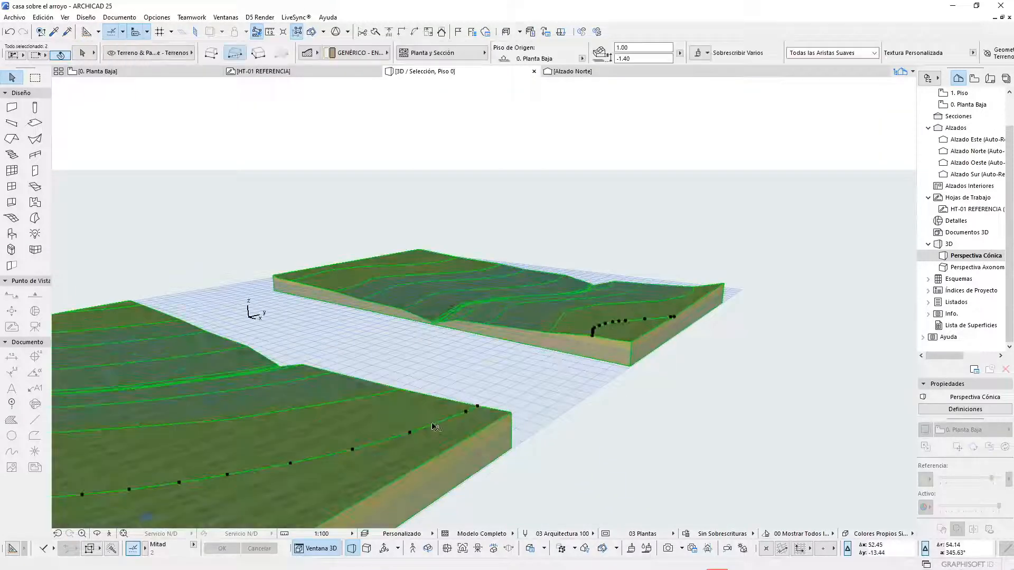
pyautogui.click(306, 54)
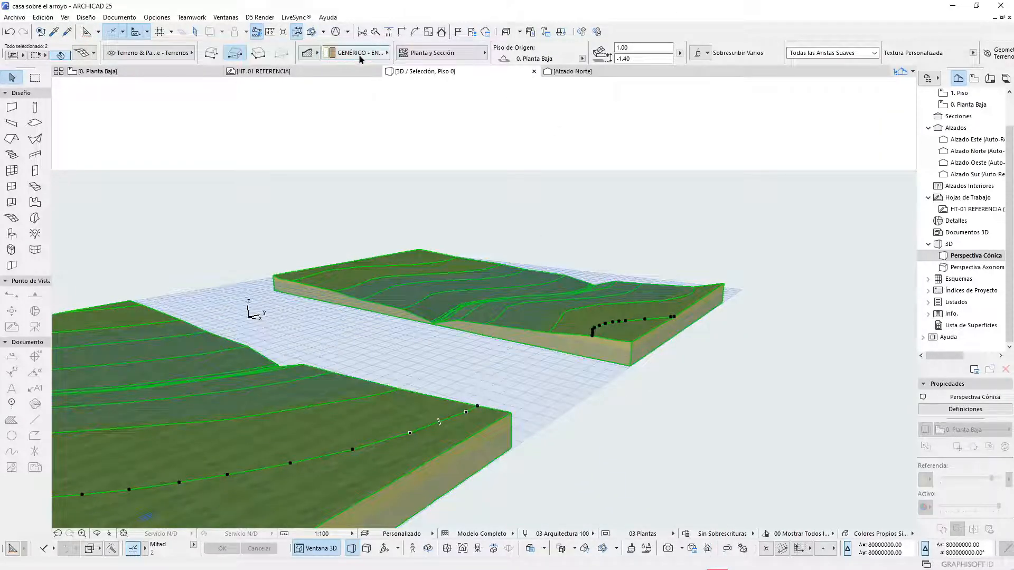
pyautogui.click(330, 52)
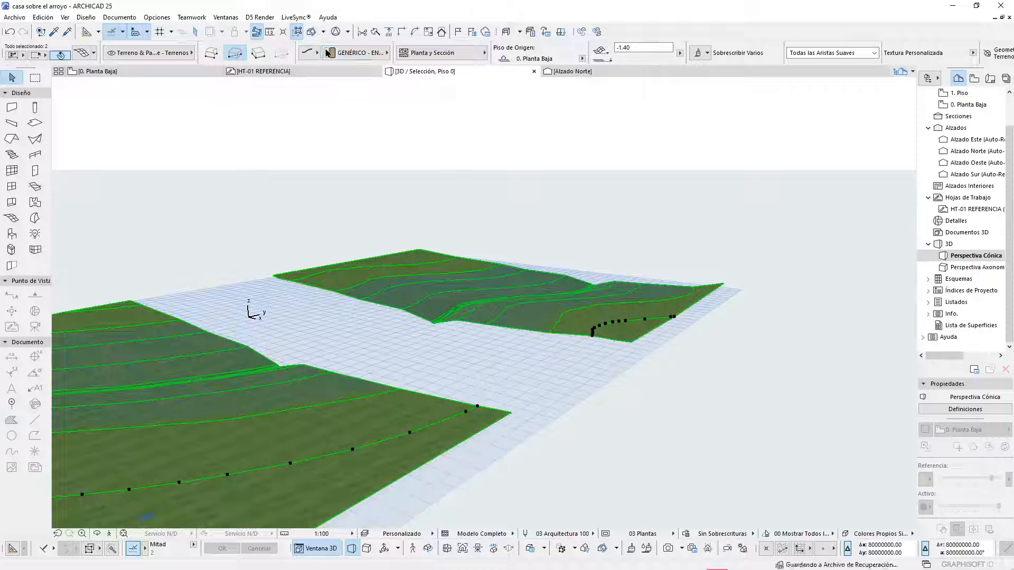
pyautogui.click(674, 364)
pyautogui.scroll(-3, 722, 296)
pyautogui.keyDown('shift'); pyautogui.moveTo(582, 280); pyautogui.dragTo(736, 333, button='middle'); pyautogui.keyUp('shift')
pyautogui.click(777, 310)
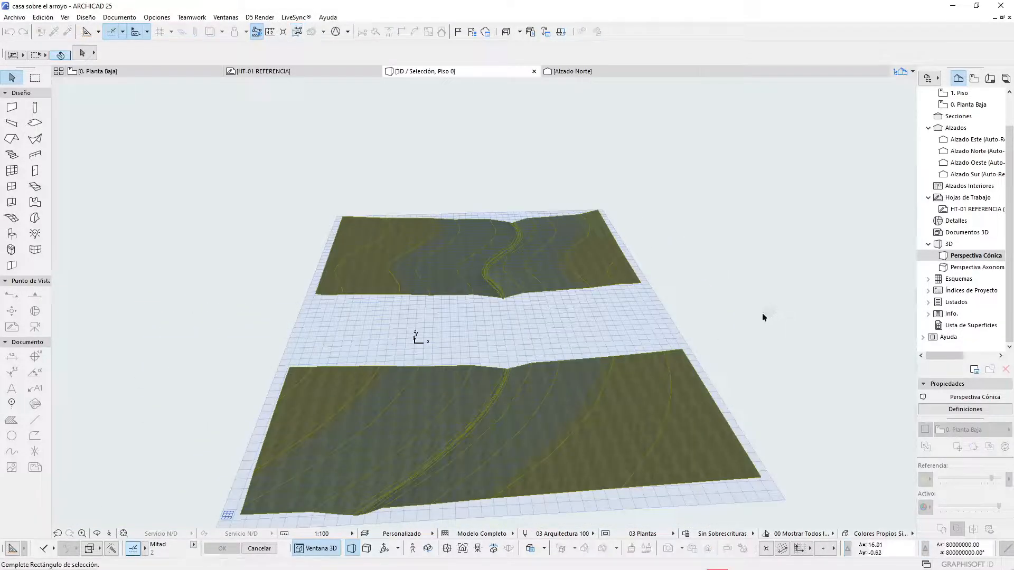
pyautogui.click(721, 348)
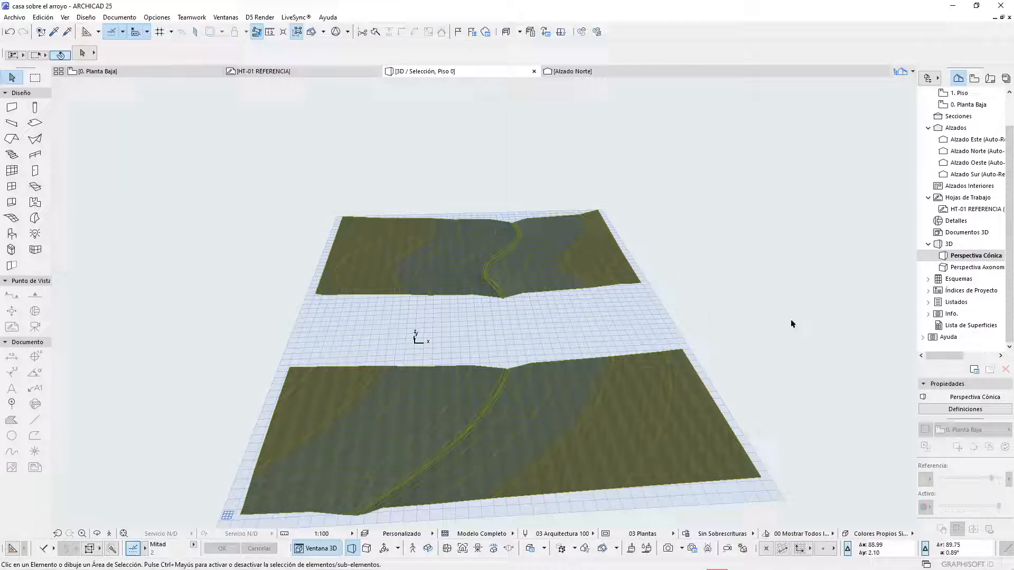
pyautogui.click(14, 17)
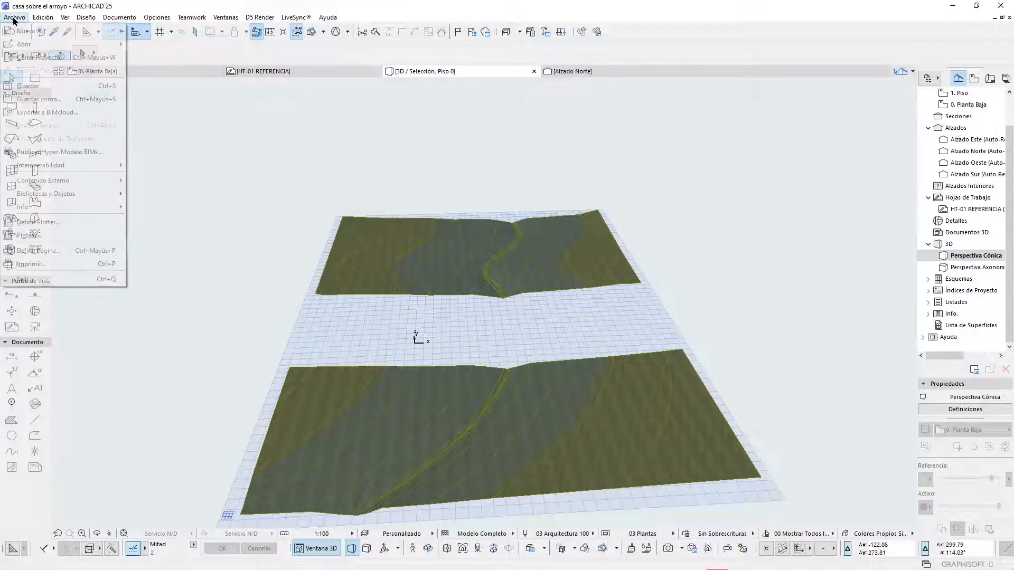
pyautogui.click(53, 102)
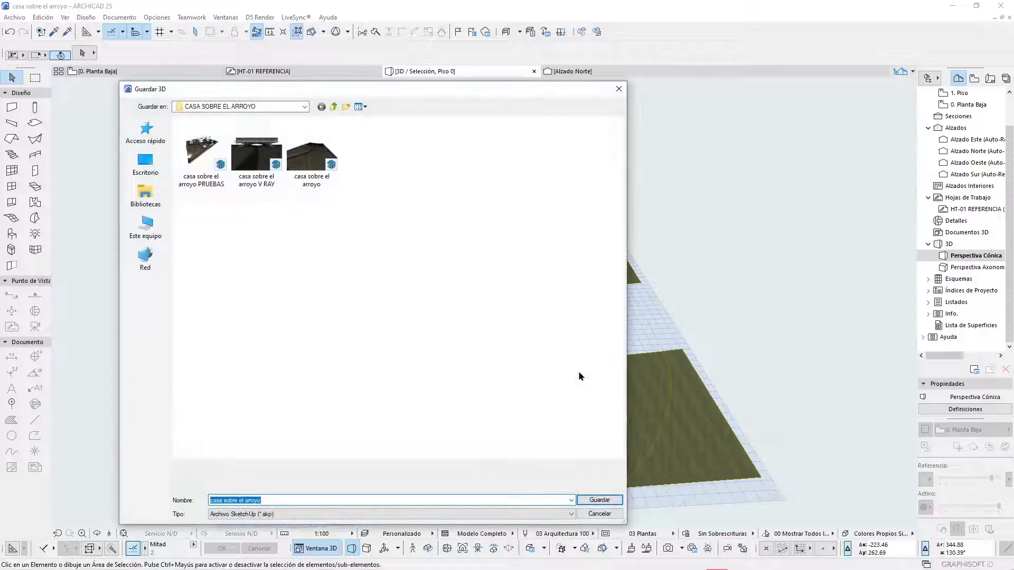
pyautogui.click(617, 91)
# Set the offset to home story of both remaining terrain meshes to -1.50
pyautogui.scroll(3, 765, 367)
pyautogui.click(685, 417)
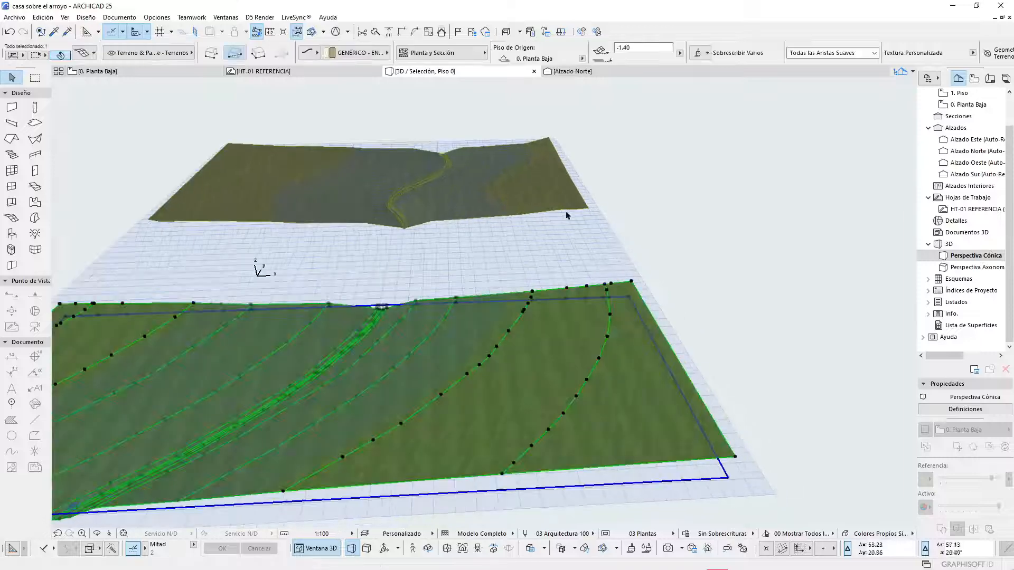
pyautogui.keyDown('shift'); pyautogui.click(559, 199); pyautogui.keyUp('shift')
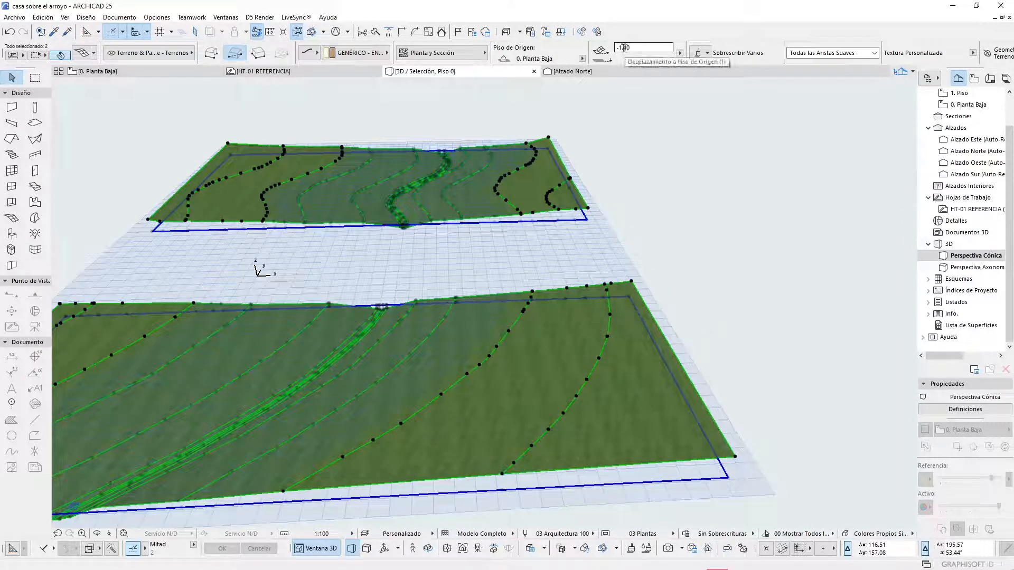
pyautogui.moveTo(623, 47); pyautogui.dragTo(661, 47)
pyautogui.write('5')
pyautogui.press('Return')
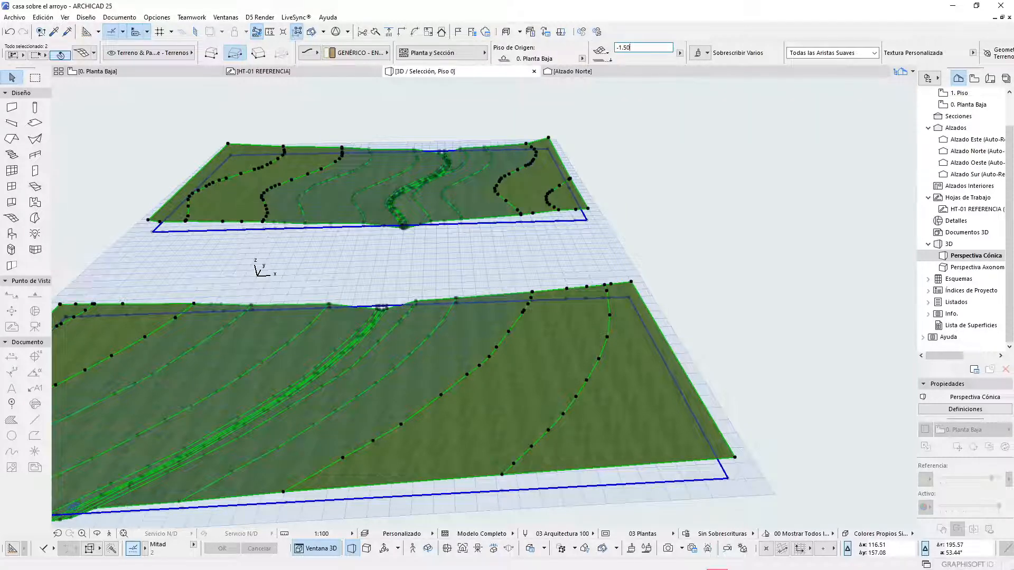
pyautogui.click(685, 151)
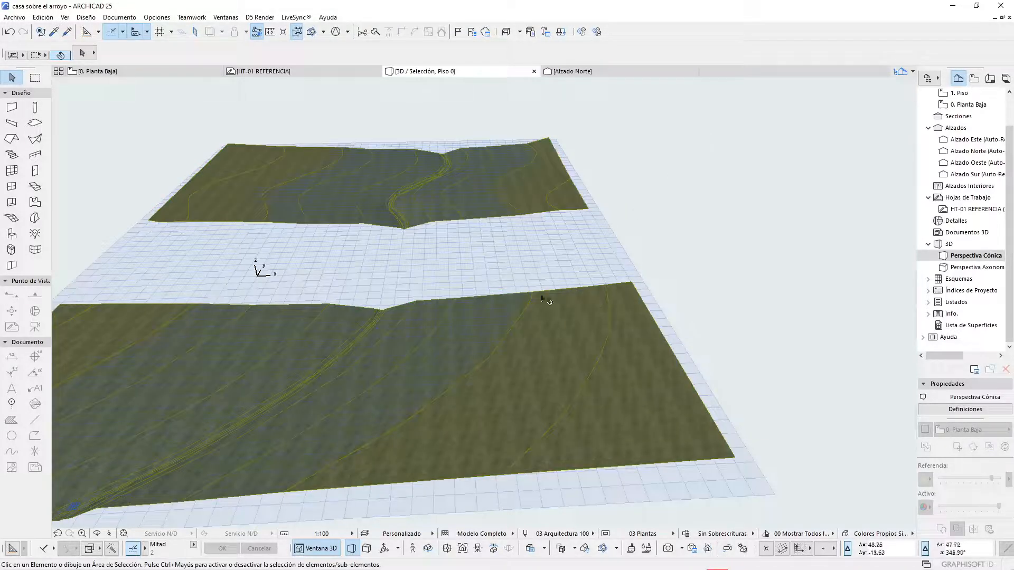
# Export the 3D view as a SketchUp file named terreno in the CASA SOBRE EL ARROYO folder, version 2019
pyautogui.click(14, 17)
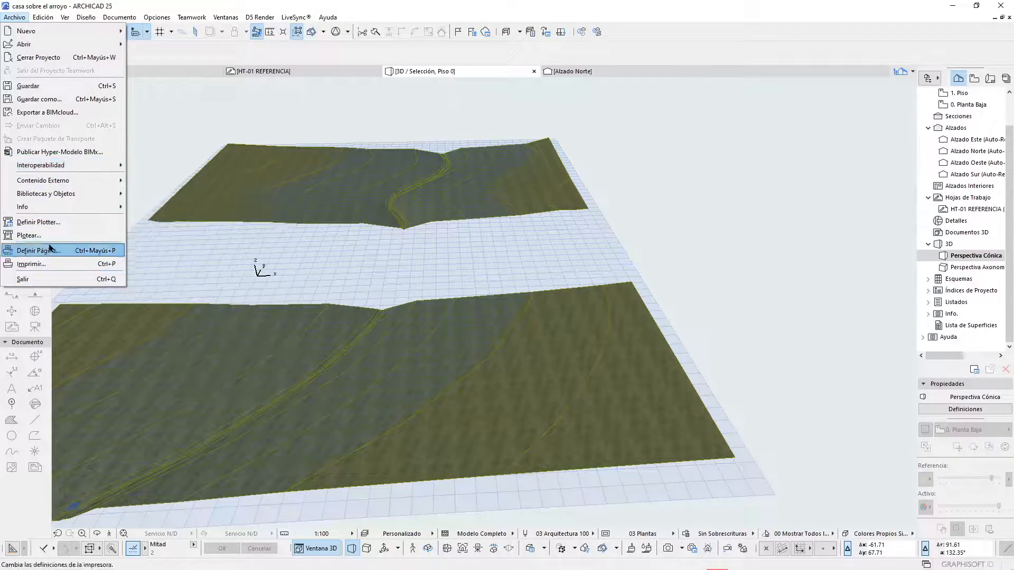
pyautogui.click(353, 222)
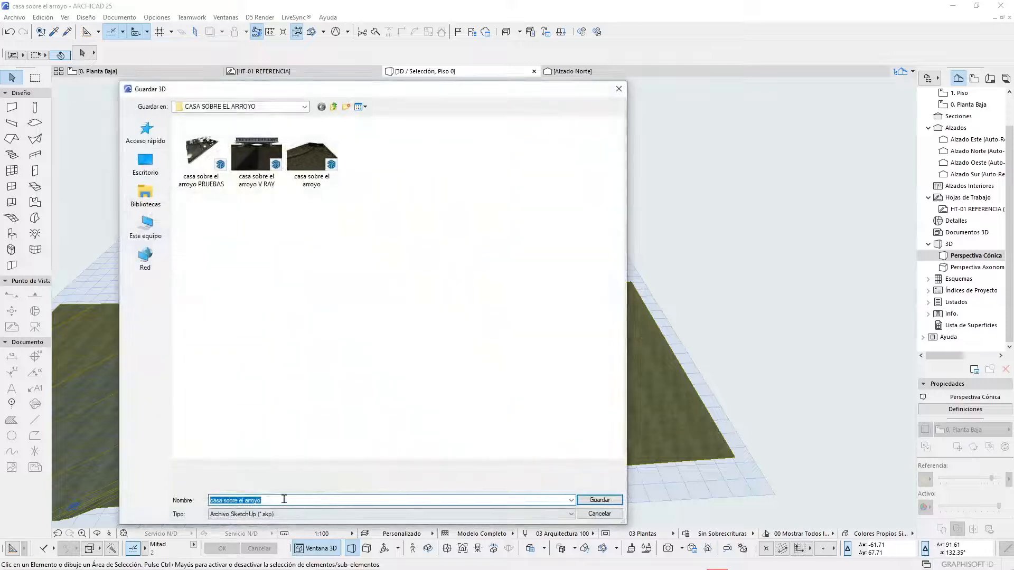
pyautogui.write('terreno')
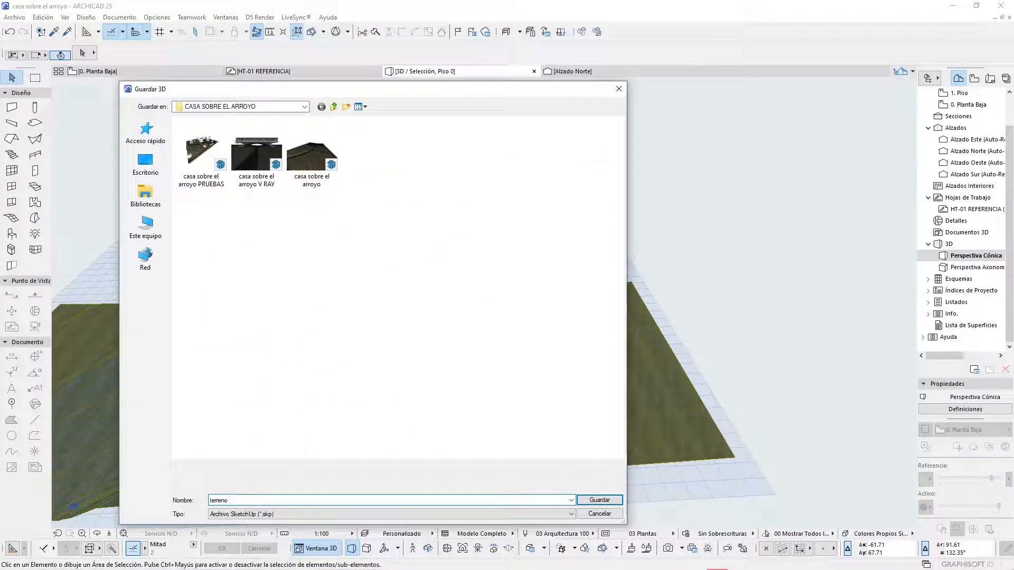
pyautogui.press('Return')
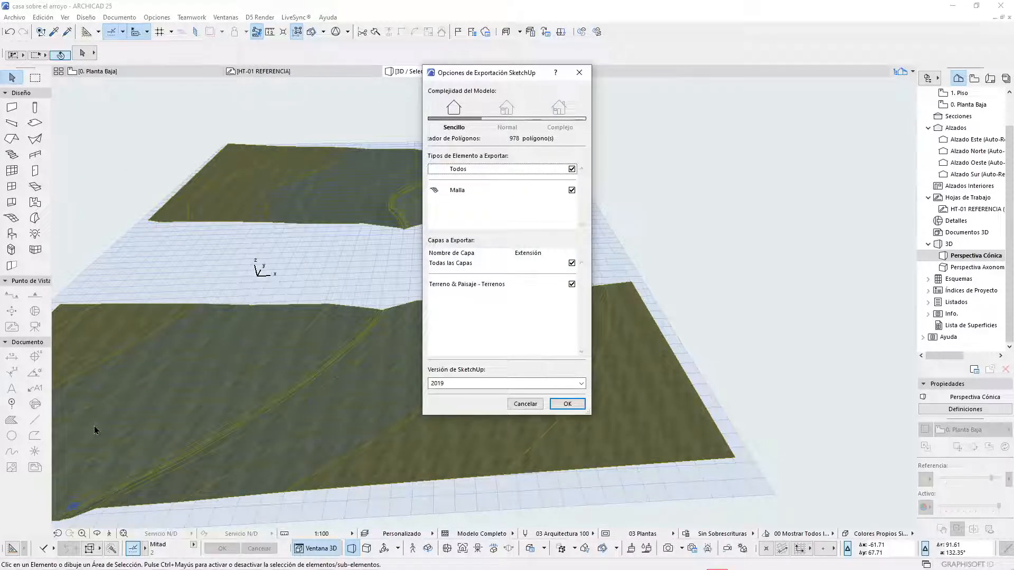
pyautogui.press('Return')
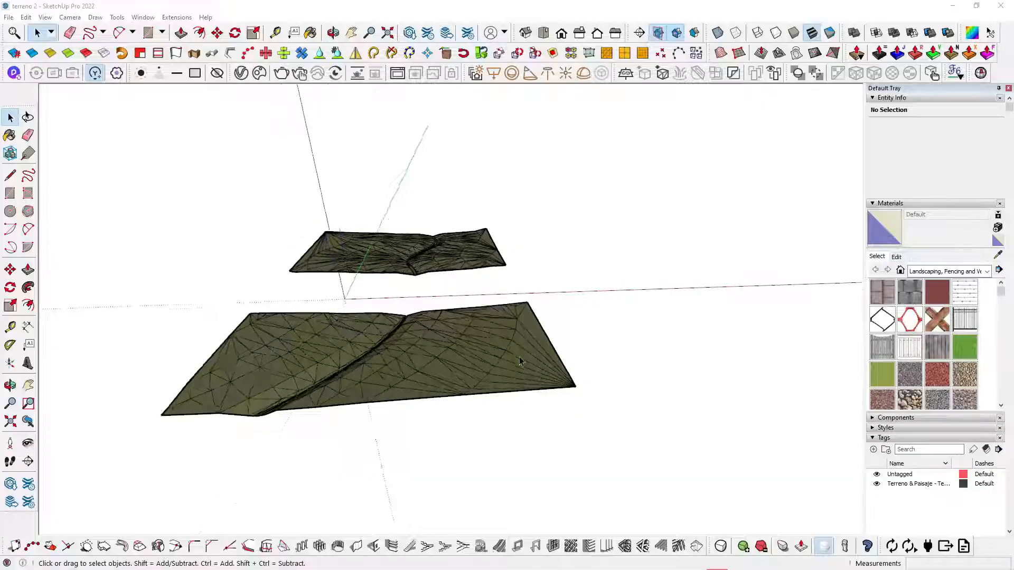
# In SketchUp, run CleanUp on the whole exported terrain model, purging unused items, merging coplanar faces and repairing split edges
pyautogui.moveTo(549, 369)
pyautogui.mouseDown(button='middle')
pyautogui.moveTo(526, 360)
pyautogui.moveTo(460, 365)
pyautogui.mouseUp(button='middle')
pyautogui.click(407, 355)
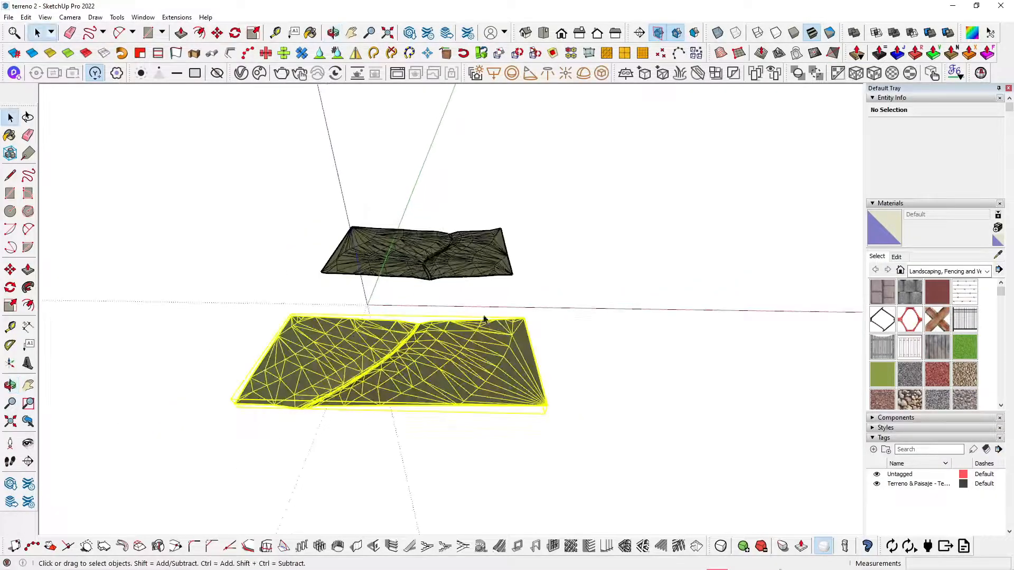
pyautogui.click(523, 265)
pyautogui.click(648, 483)
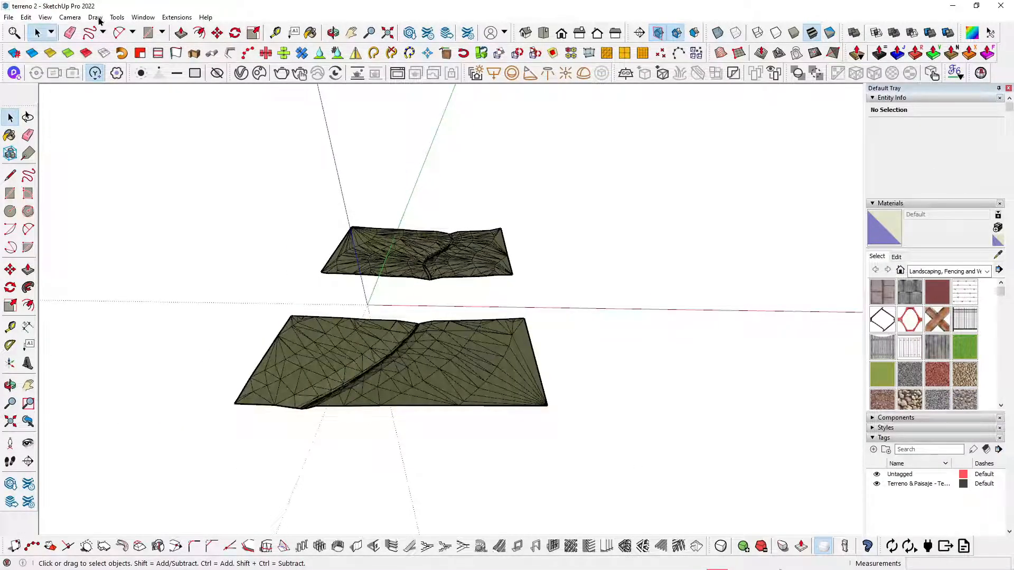
pyautogui.click(177, 17)
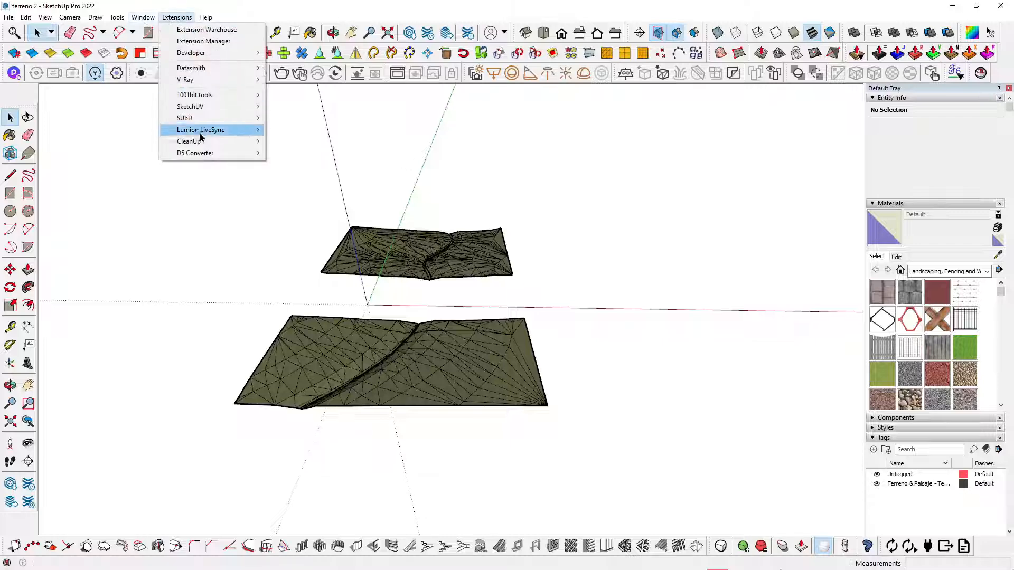
pyautogui.moveTo(194, 130)
pyautogui.click(310, 141)
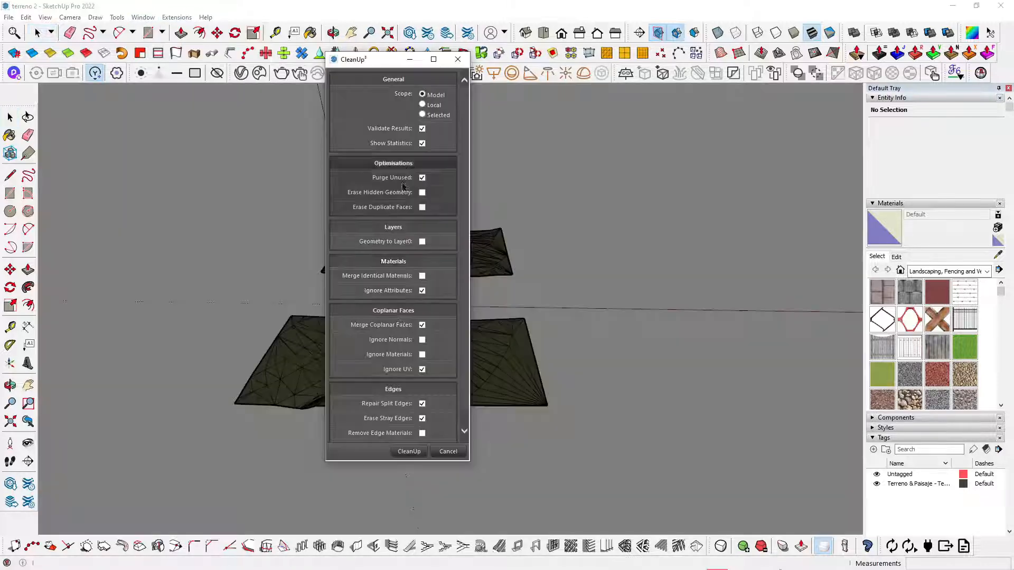
pyautogui.click(409, 451)
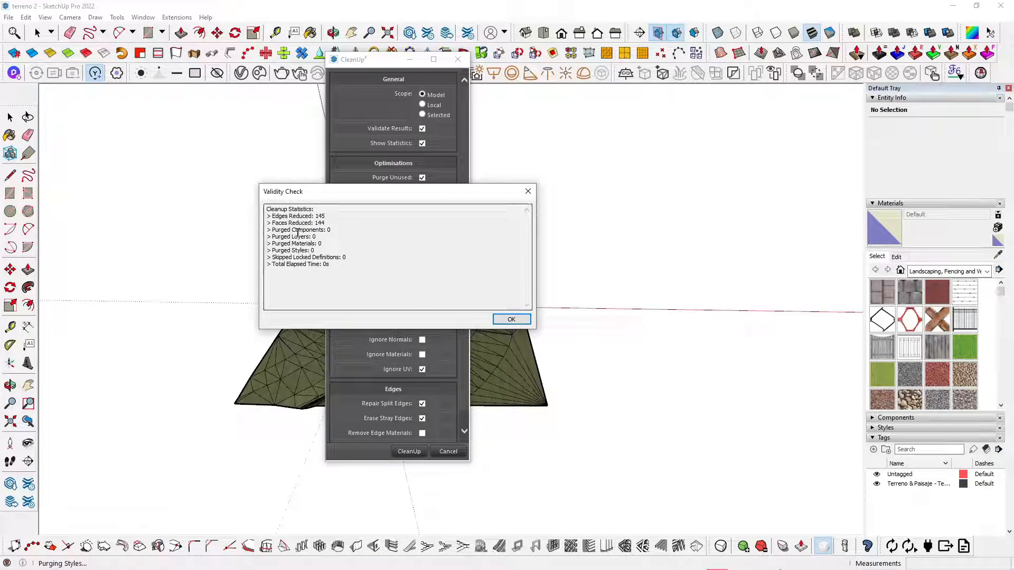
pyautogui.click(529, 320)
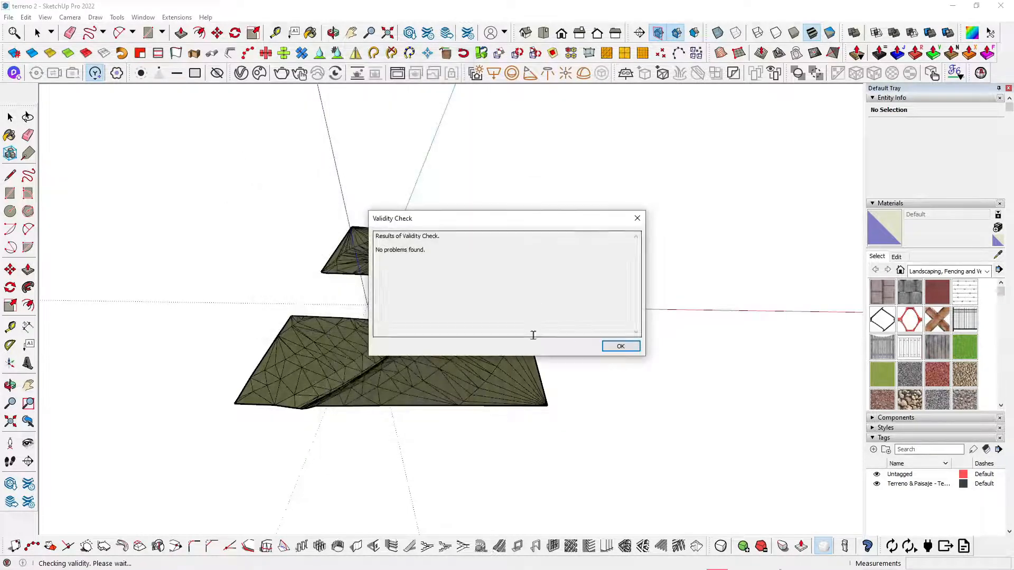
pyautogui.click(607, 347)
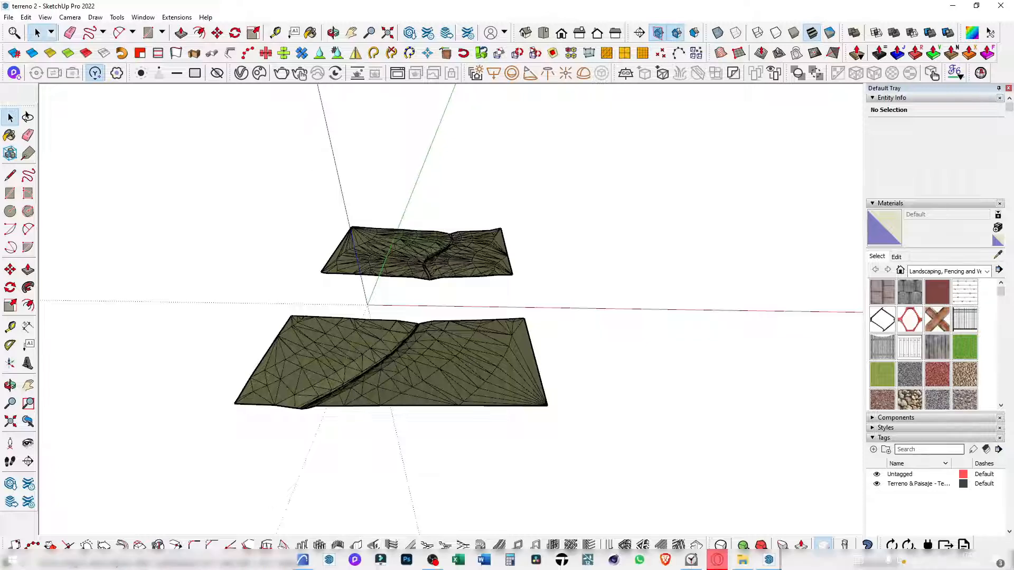
# Copy both terrain groups and paste them in place into the casa sobre el arroyo model
pyautogui.click(463, 246)
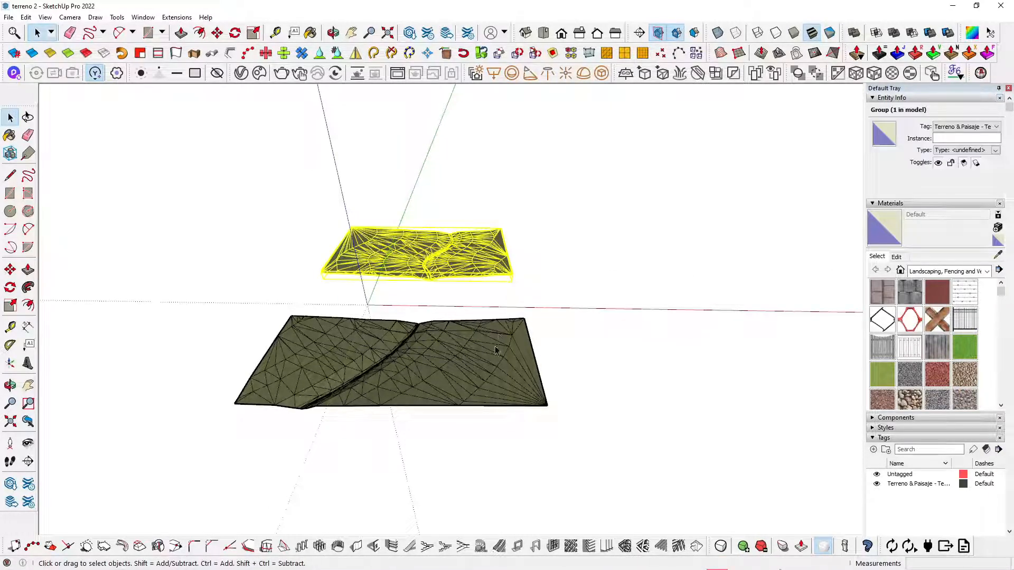
pyautogui.keyDown('shift'); pyautogui.click(494, 370); pyautogui.keyUp('shift')
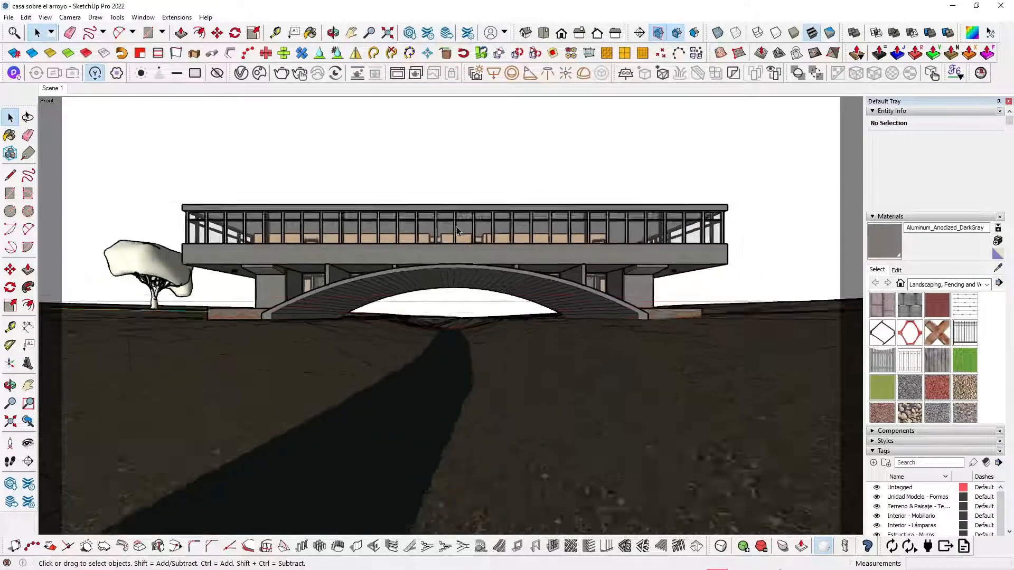
pyautogui.scroll(-1, 457, 227)
pyautogui.moveTo(473, 179); pyautogui.dragTo(473, 233, button='middle')
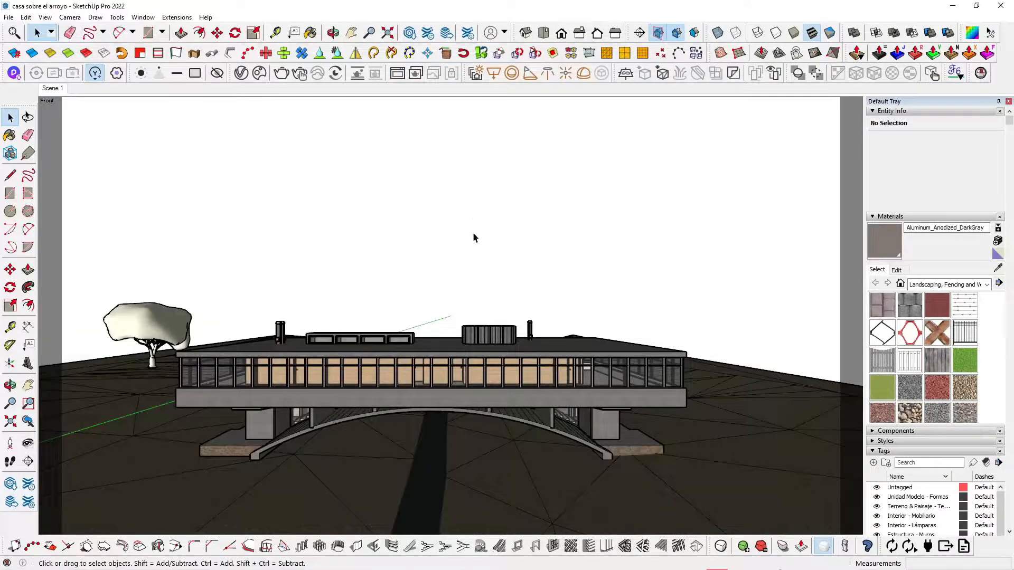
pyautogui.click(27, 18)
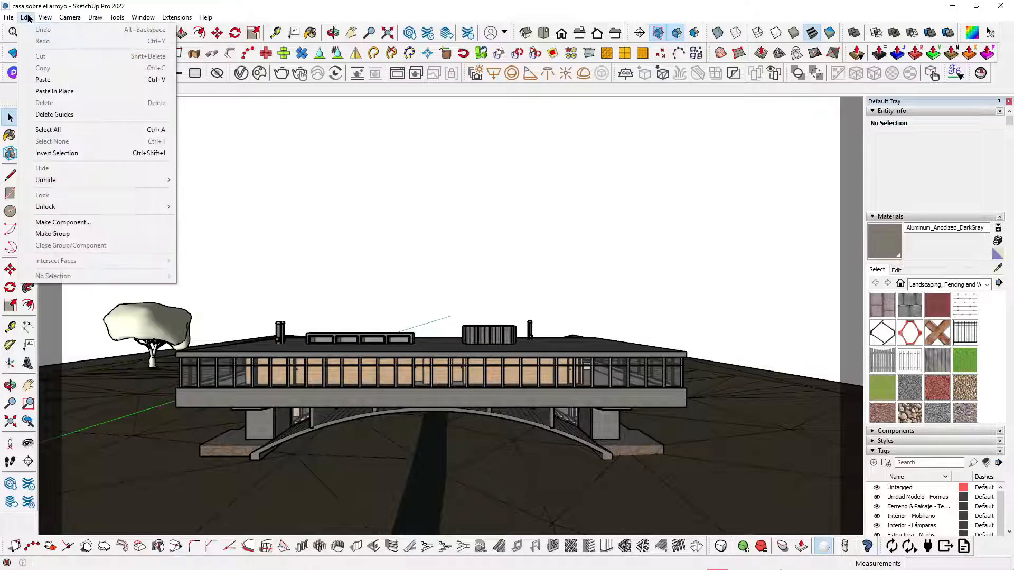
pyautogui.click(73, 93)
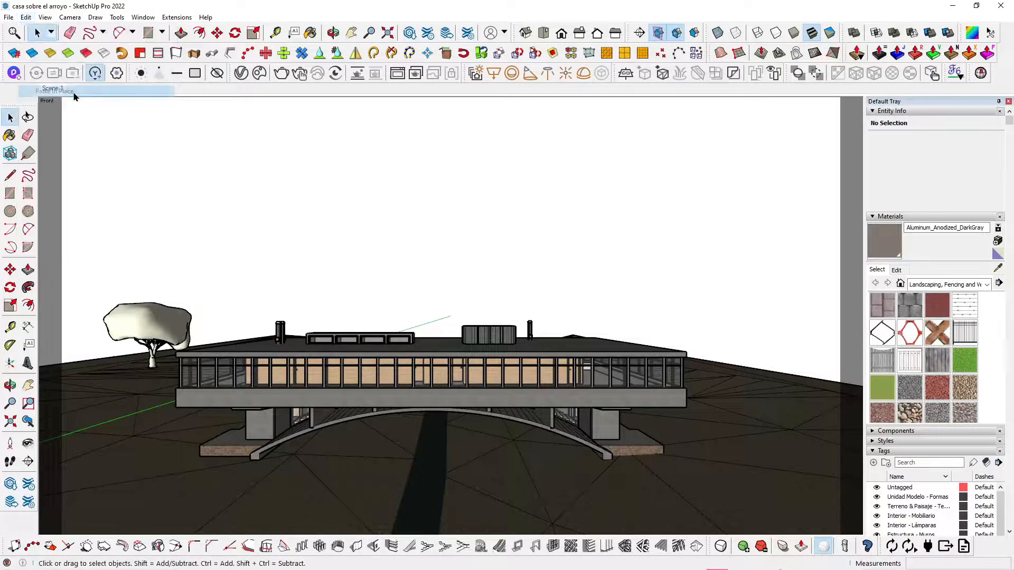
pyautogui.scroll(-5, 484, 326)
pyautogui.scroll(-3, 374, 342)
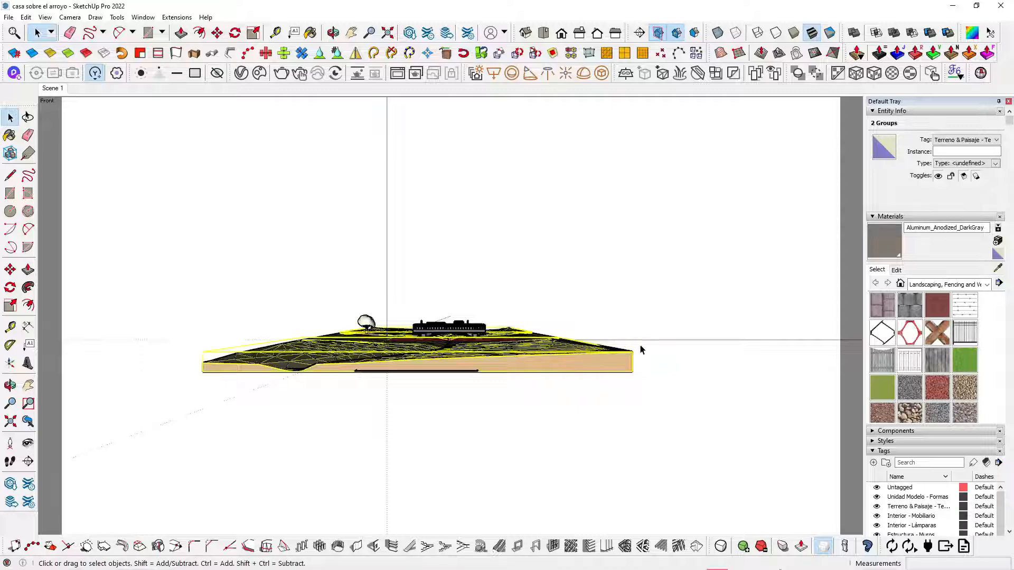
# Deselect the pasted terrain groups and inspect the terrain edges and the surroundings of the house from the front and from above
pyautogui.scroll(6, 640, 350)
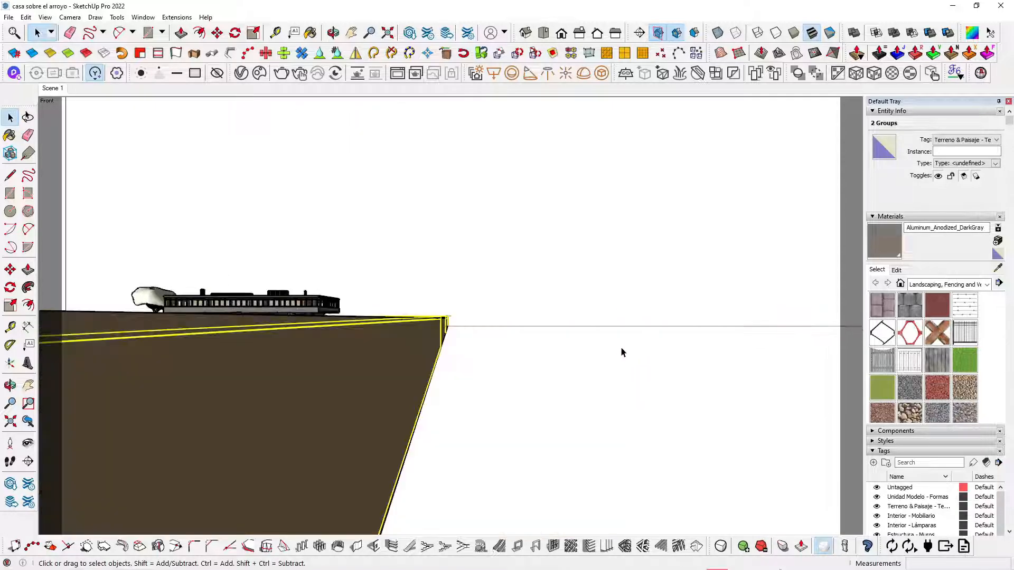
pyautogui.scroll(3, 621, 352)
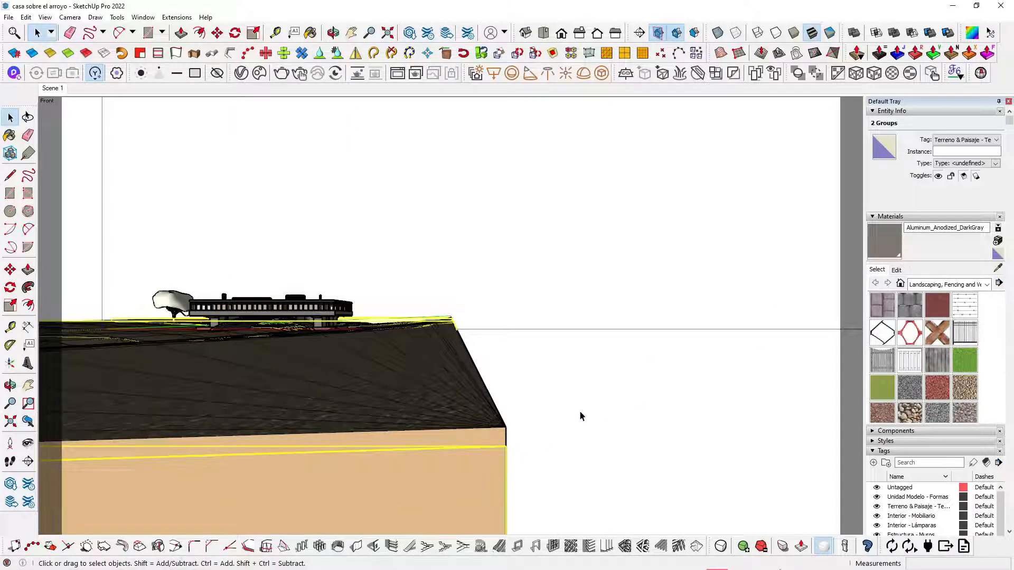
pyautogui.click(591, 437)
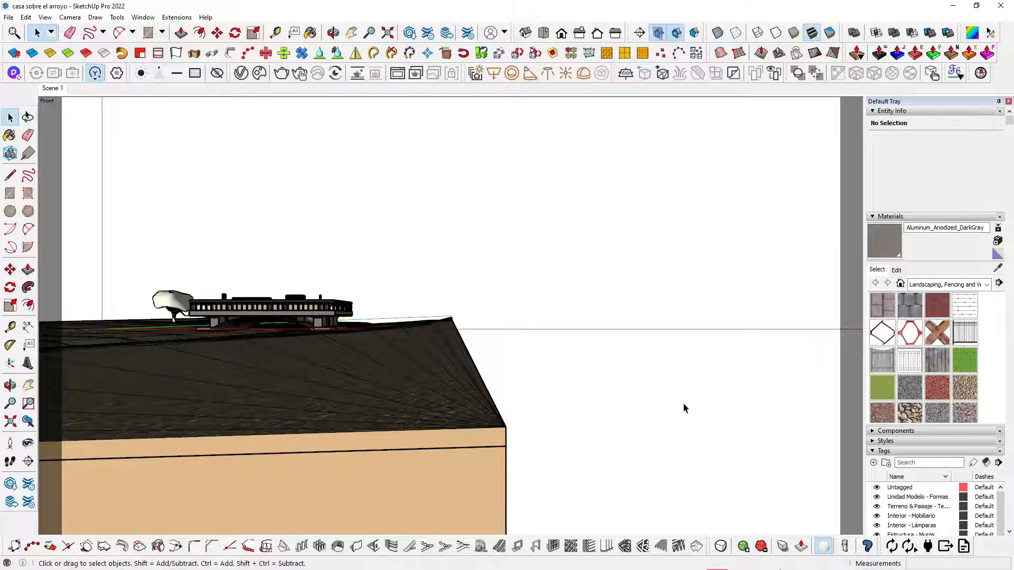
pyautogui.scroll(-3, 691, 433)
pyautogui.scroll(-1, 693, 369)
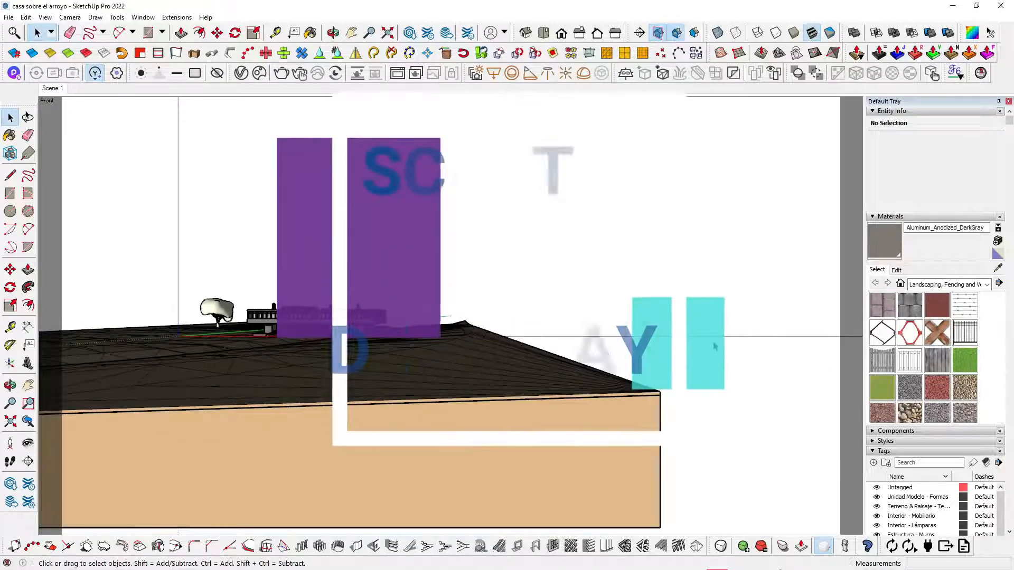
pyautogui.moveTo(656, 334); pyautogui.dragTo(338, 422, button='middle')
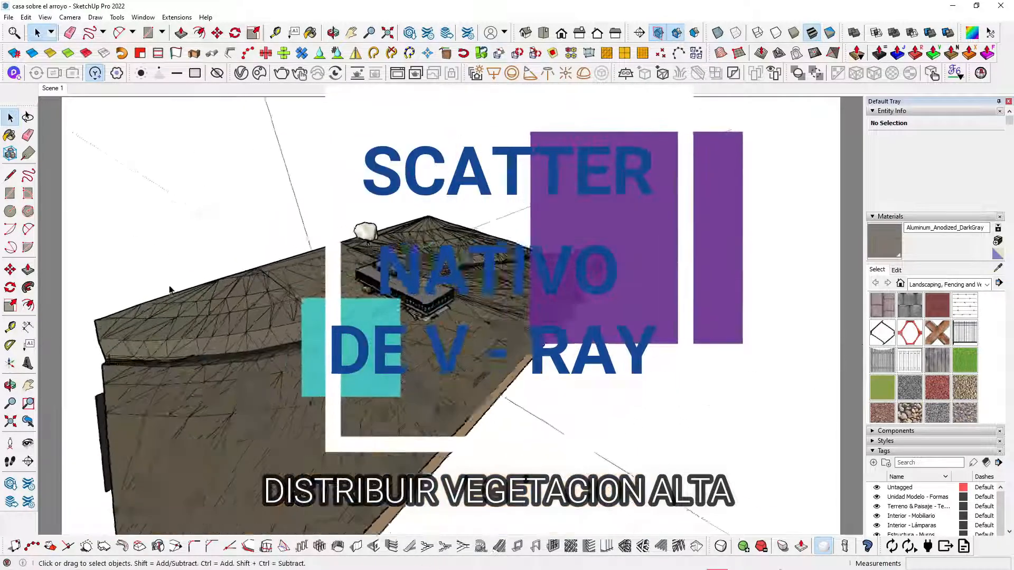
pyautogui.scroll(4, 289, 261)
pyautogui.scroll(2, 289, 261)
pyautogui.moveTo(362, 294); pyautogui.dragTo(455, 363, button='middle')
# Open the Chaos Cosmos library and show the Trees category of its 3D vegetation models
pyautogui.click(259, 74)
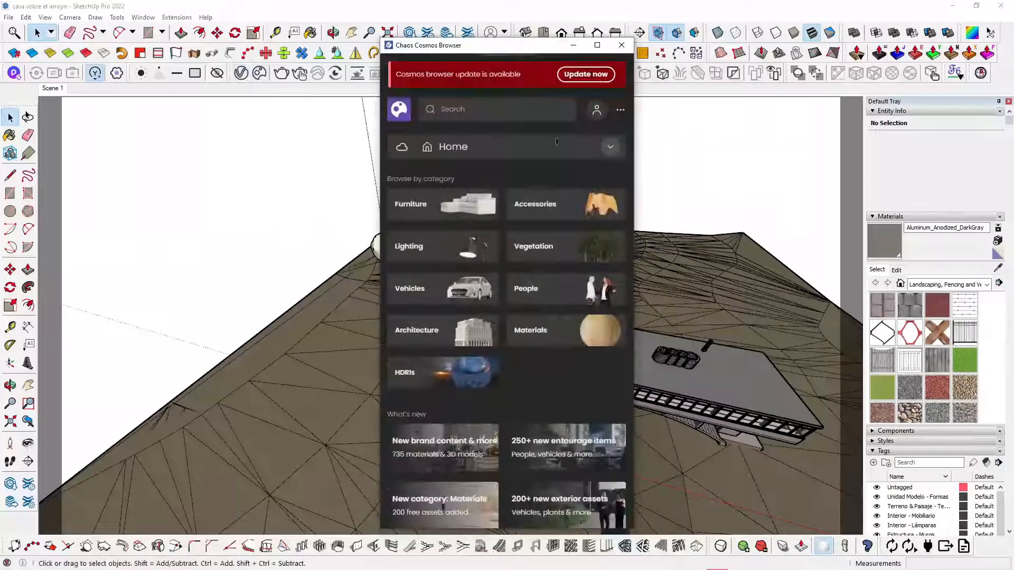
pyautogui.click(590, 252)
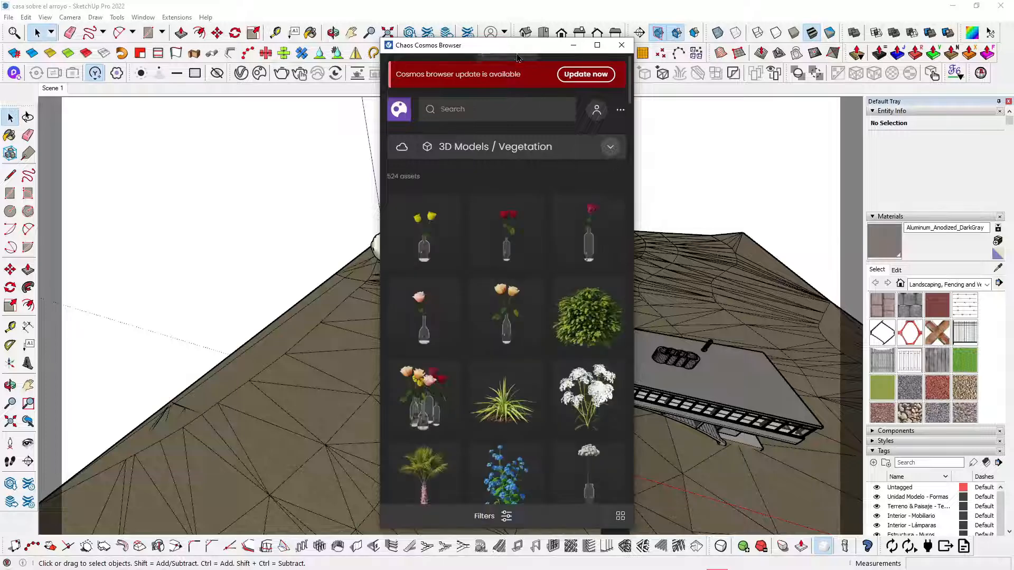
pyautogui.moveTo(514, 45); pyautogui.dragTo(452, 8)
pyautogui.click(460, 112)
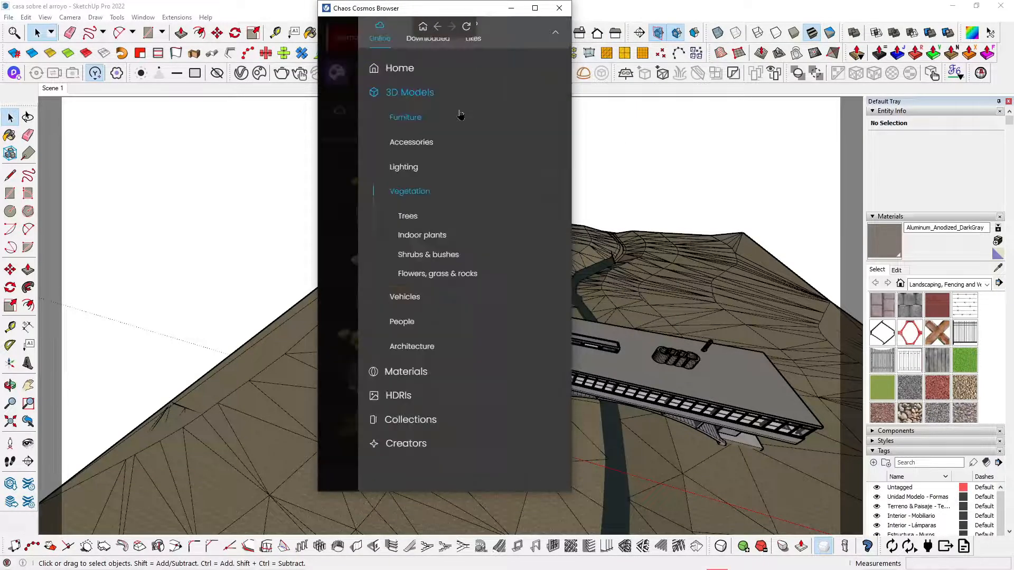
pyautogui.click(411, 216)
# Find Scots Pine 003 among the tree assets, import it and place it at the terrain's edge beside the house
pyautogui.scroll(-10, 491, 285)
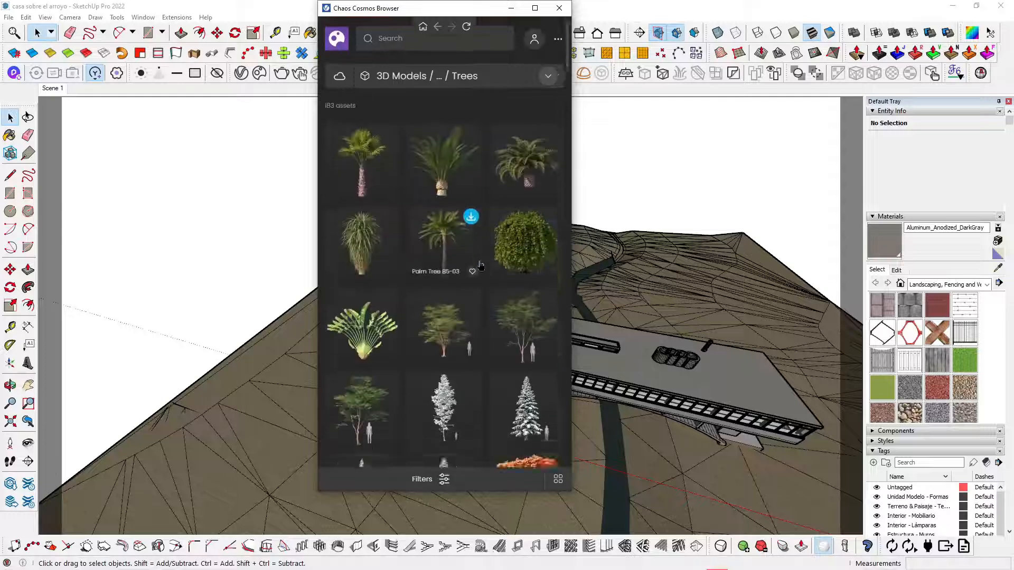
pyautogui.scroll(-15, 481, 278)
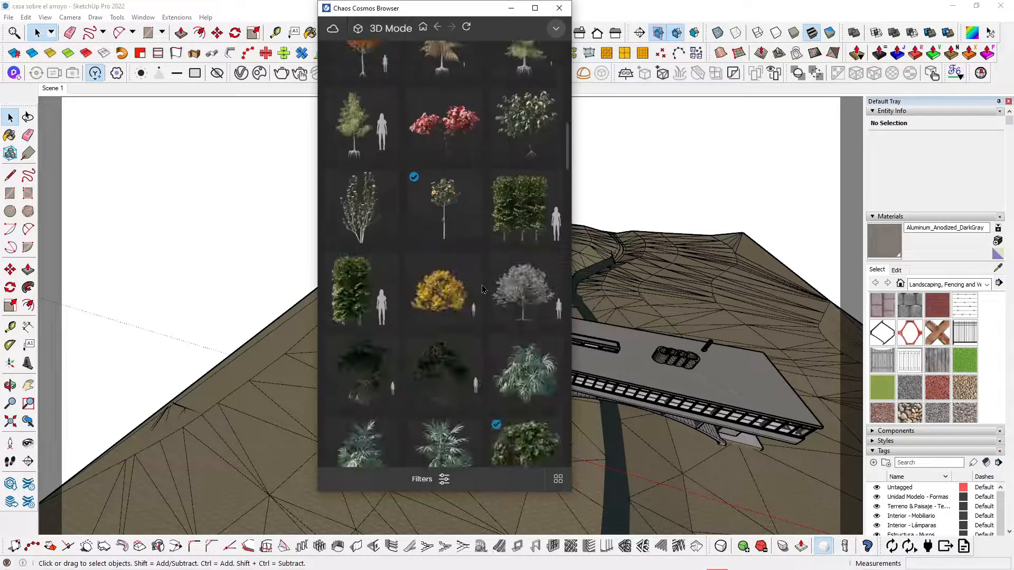
pyautogui.scroll(-15, 483, 292)
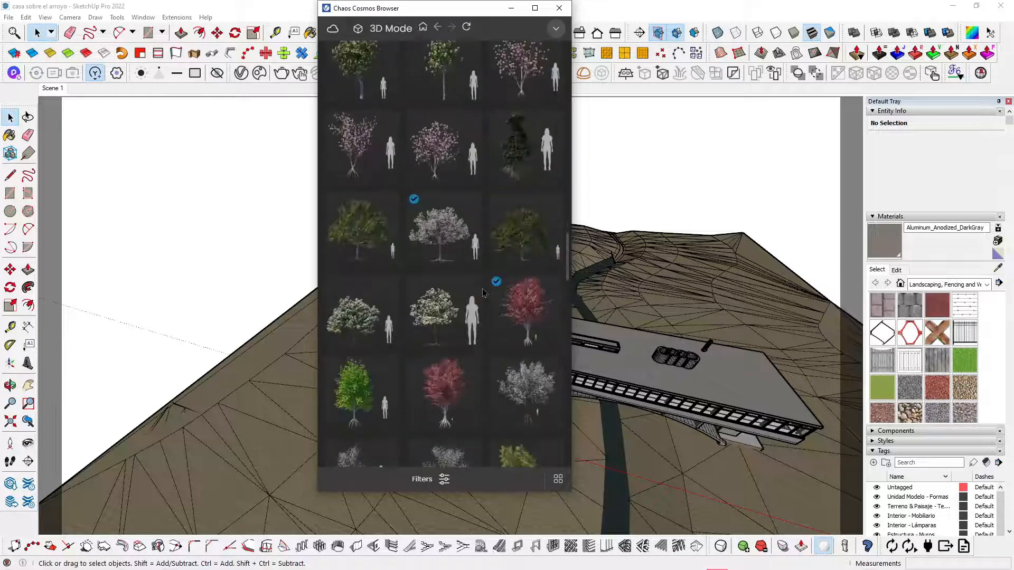
pyautogui.scroll(-10, 483, 294)
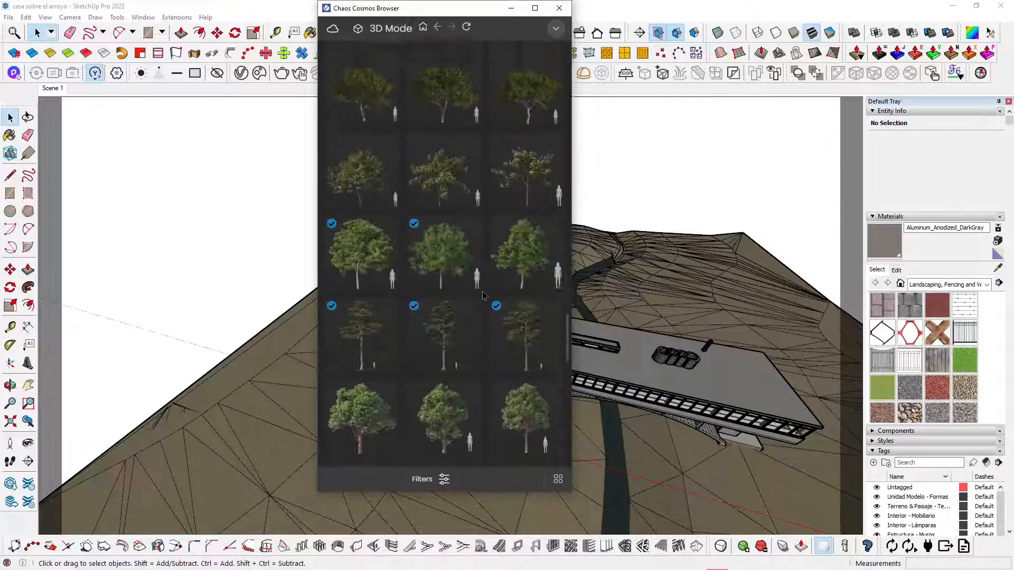
pyautogui.moveTo(388, 145)
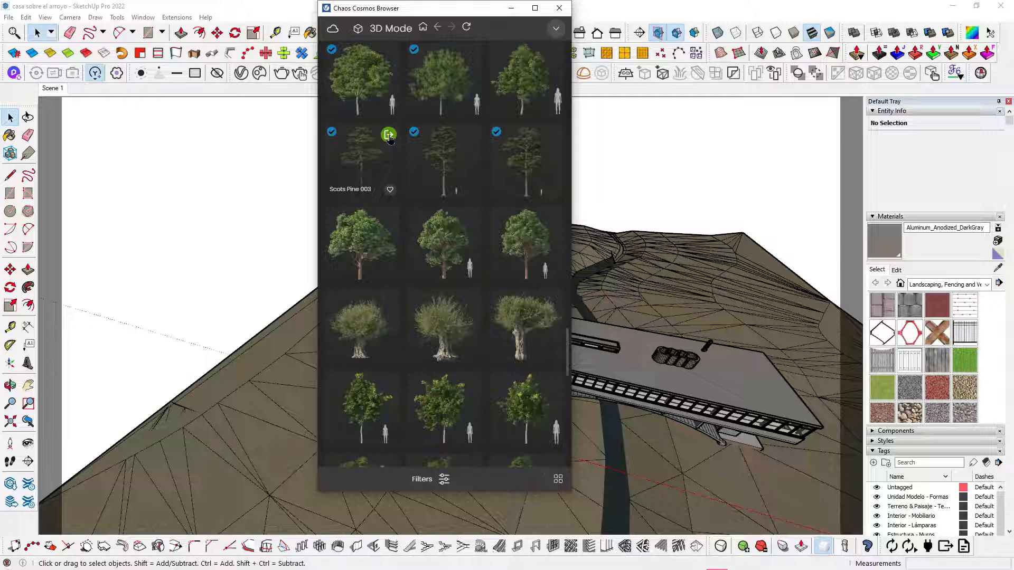
pyautogui.click(389, 136)
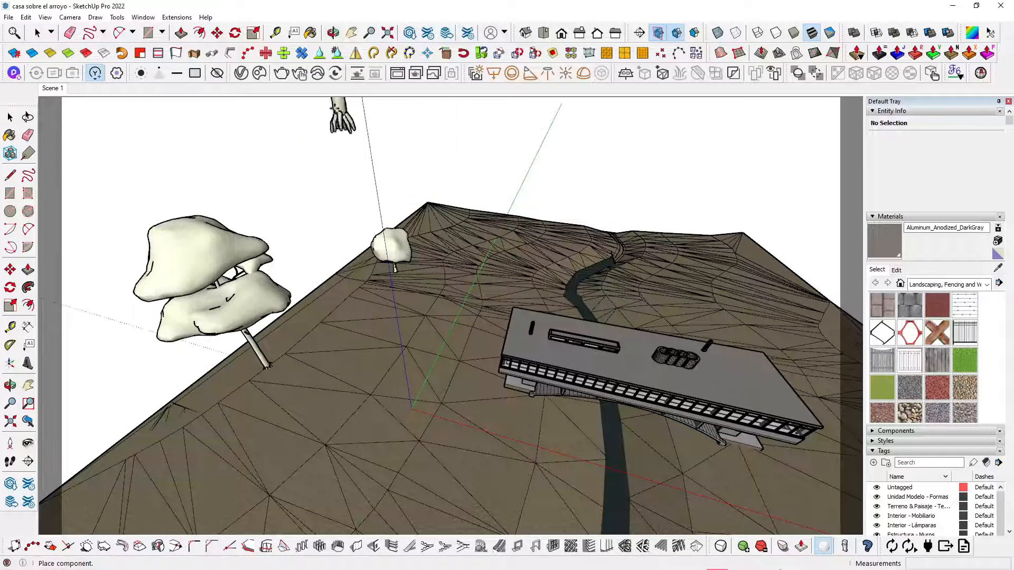
# Import Scots Pine 002 and the remaining downloaded Scots Pine, placing them in a row beside the first pine along the terrain's edge
pyautogui.click(260, 77)
pyautogui.moveTo(450, 172)
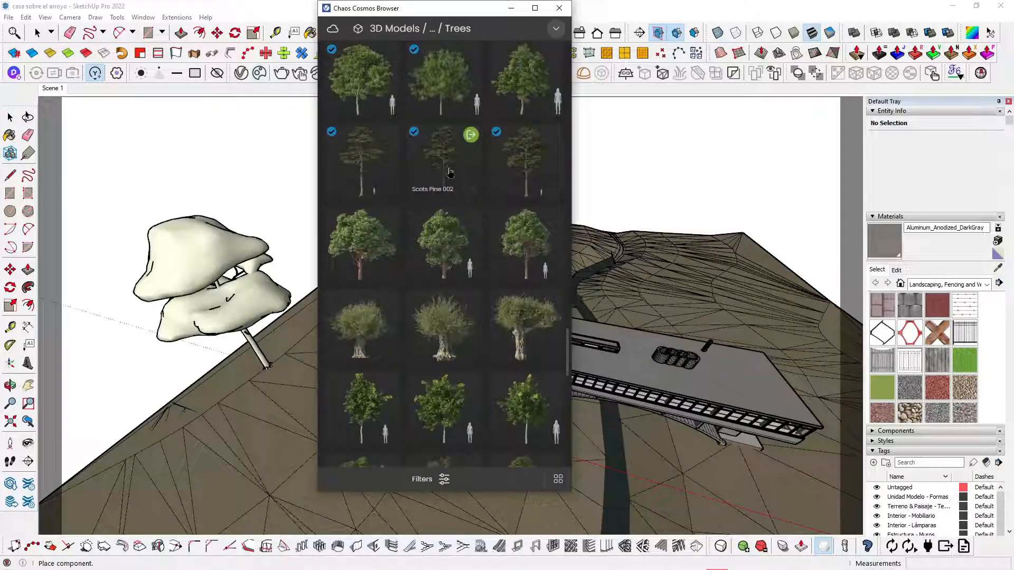
pyautogui.click(471, 136)
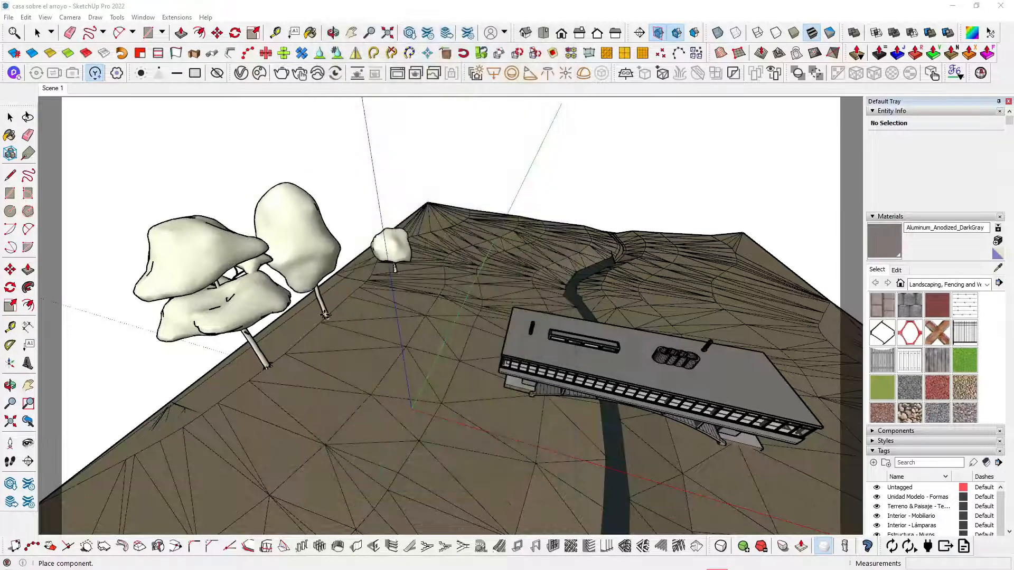
pyautogui.click(259, 74)
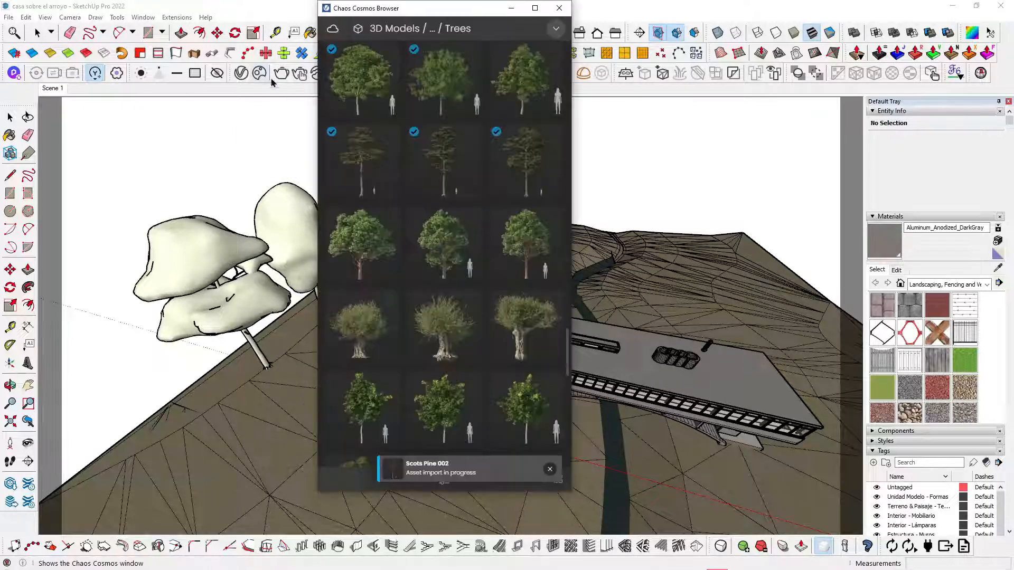
pyautogui.moveTo(518, 135)
pyautogui.click(552, 136)
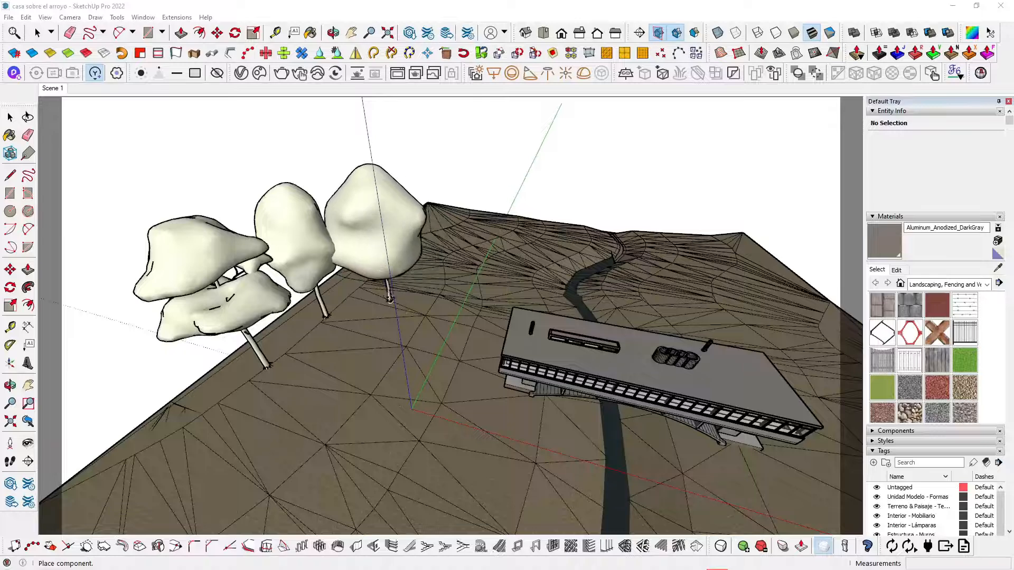
pyautogui.click(397, 300)
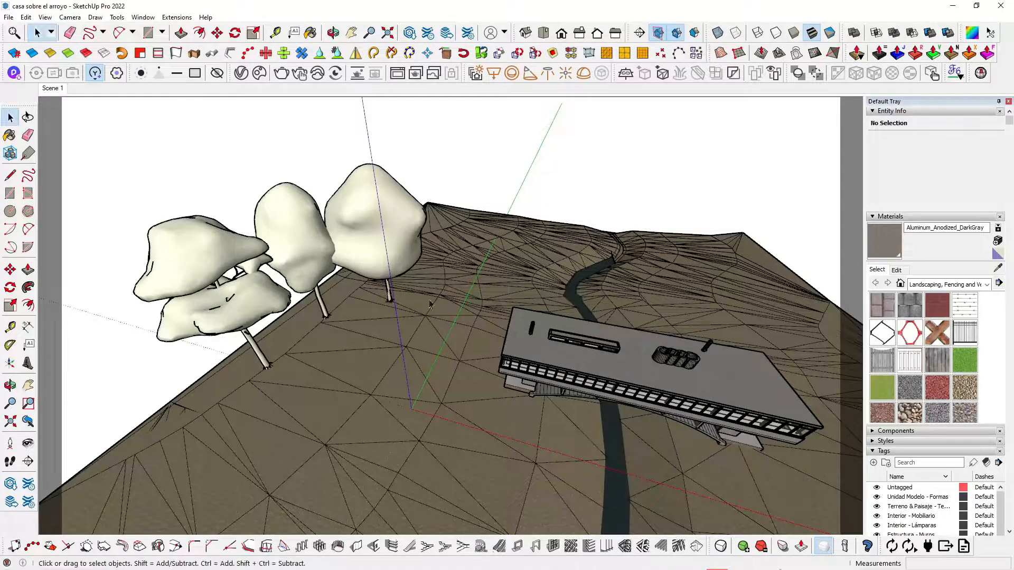
# Import the first downloaded Manna Ash from Chaos Cosmos and place it at the far edge of the terrain, near the stream
pyautogui.scroll(-2, 269, 299)
pyautogui.scroll(-3, 264, 305)
pyautogui.scroll(3, 532, 249)
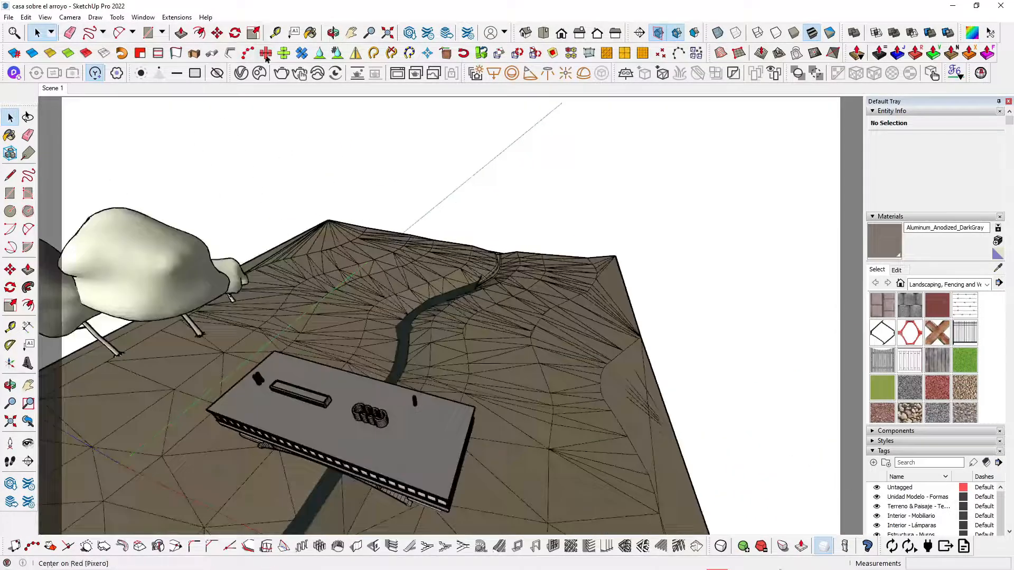
pyautogui.click(266, 73)
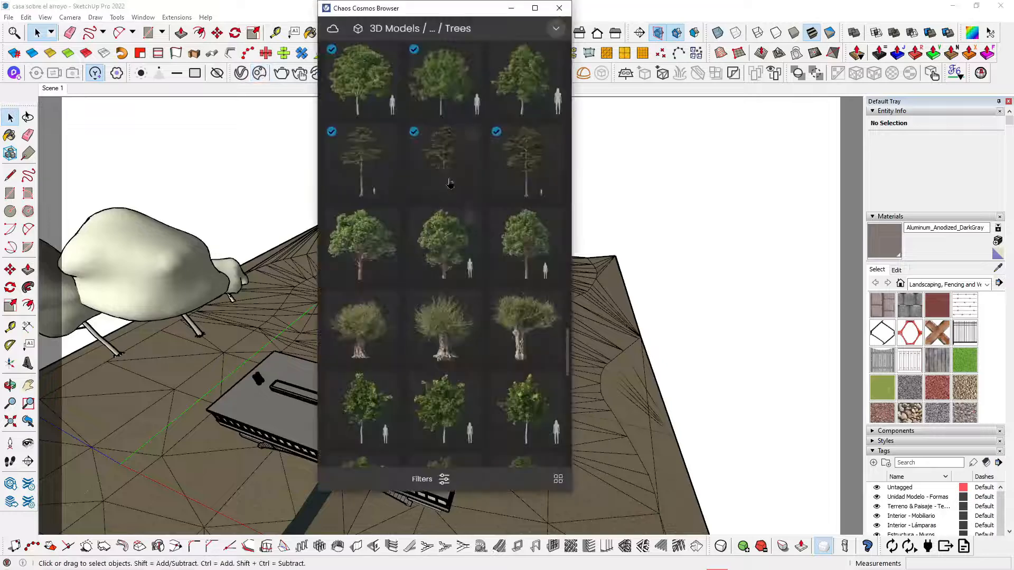
pyautogui.scroll(1, 513, 183)
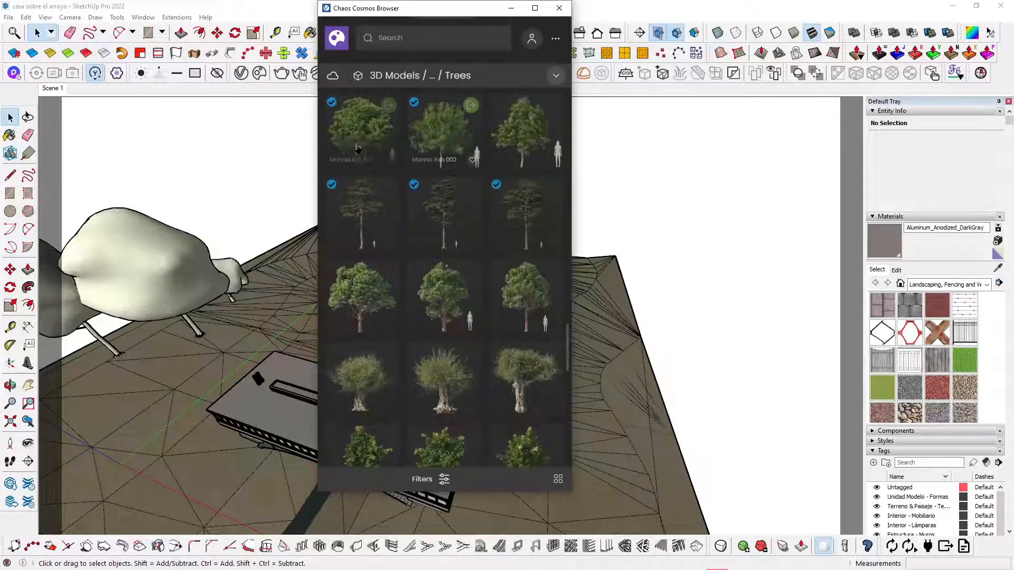
pyautogui.click(389, 105)
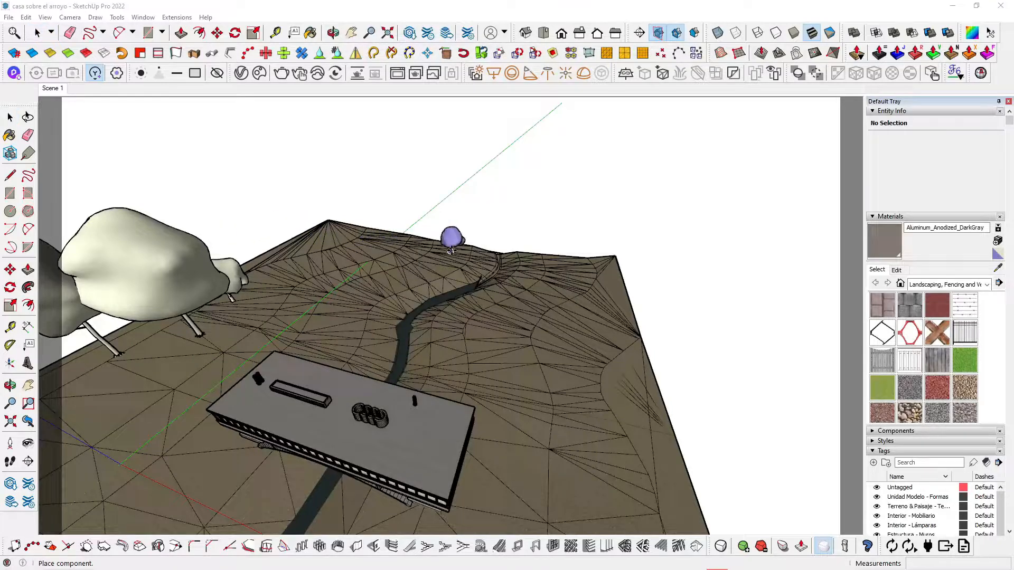
# Import Manna Ash 002 and place it at the far edge of the terrain, across the stream from the first ash
pyautogui.click(258, 74)
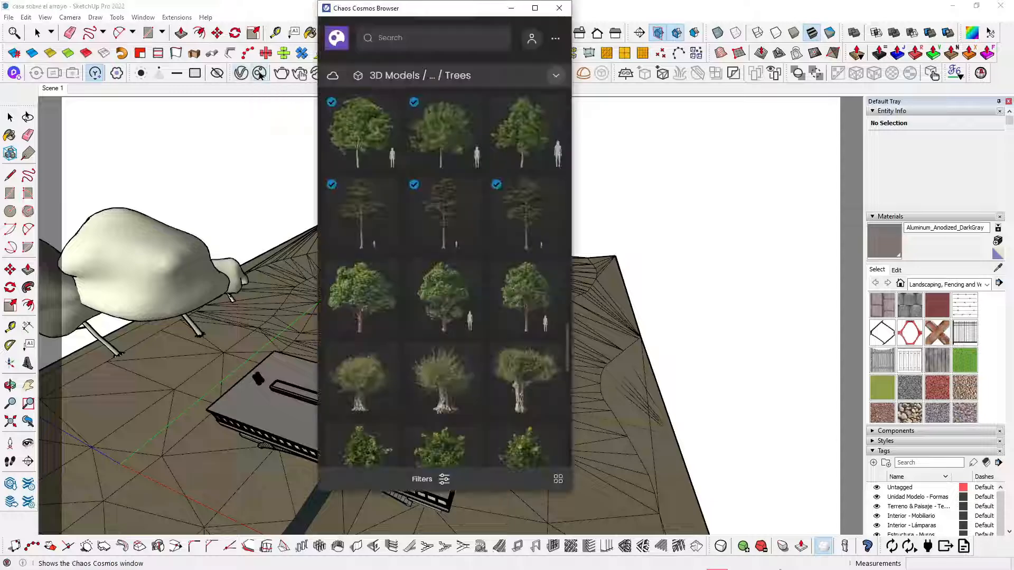
pyautogui.moveTo(456, 142)
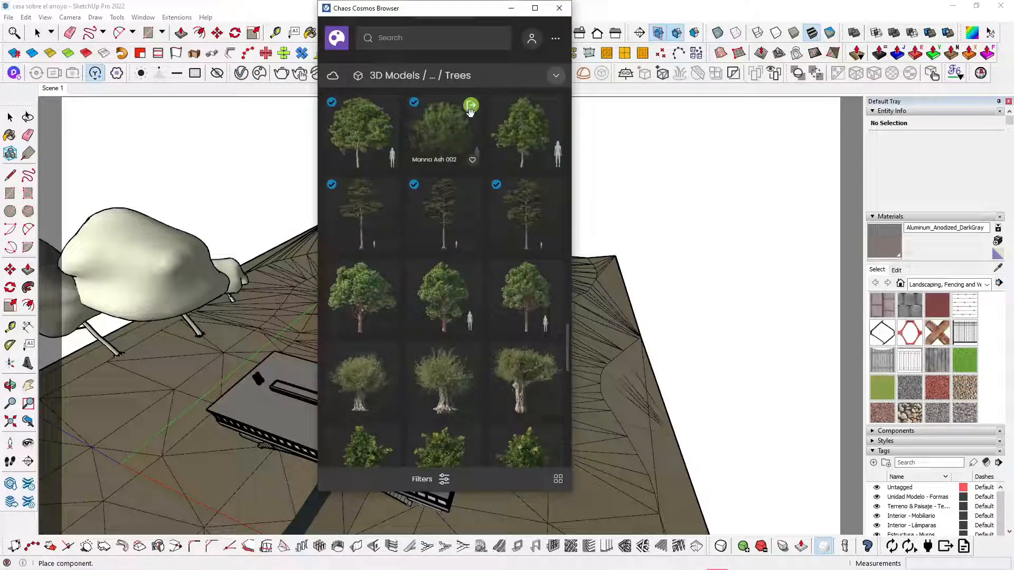
pyautogui.moveTo(476, 16); pyautogui.dragTo(316, 146)
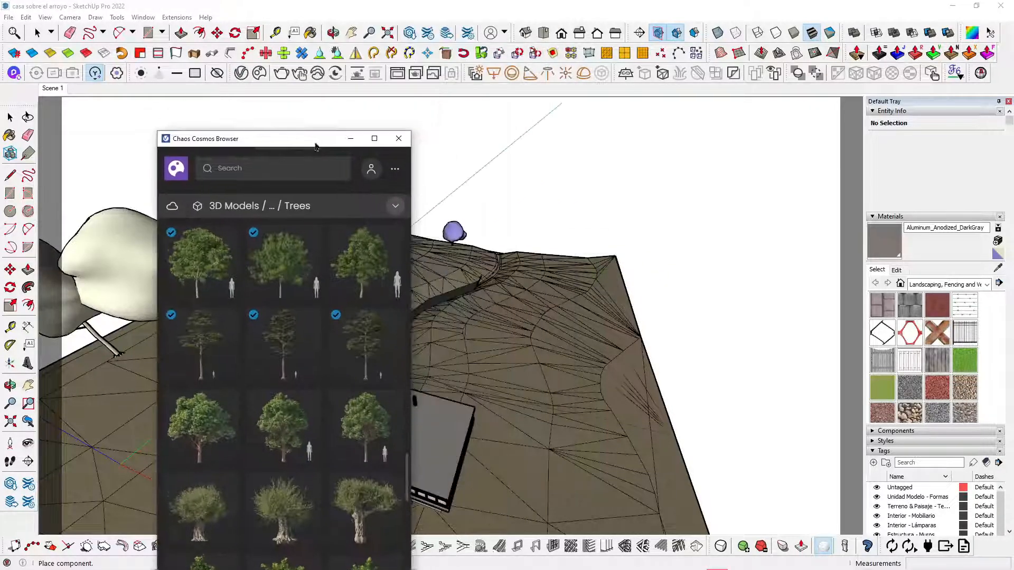
pyautogui.click(532, 255)
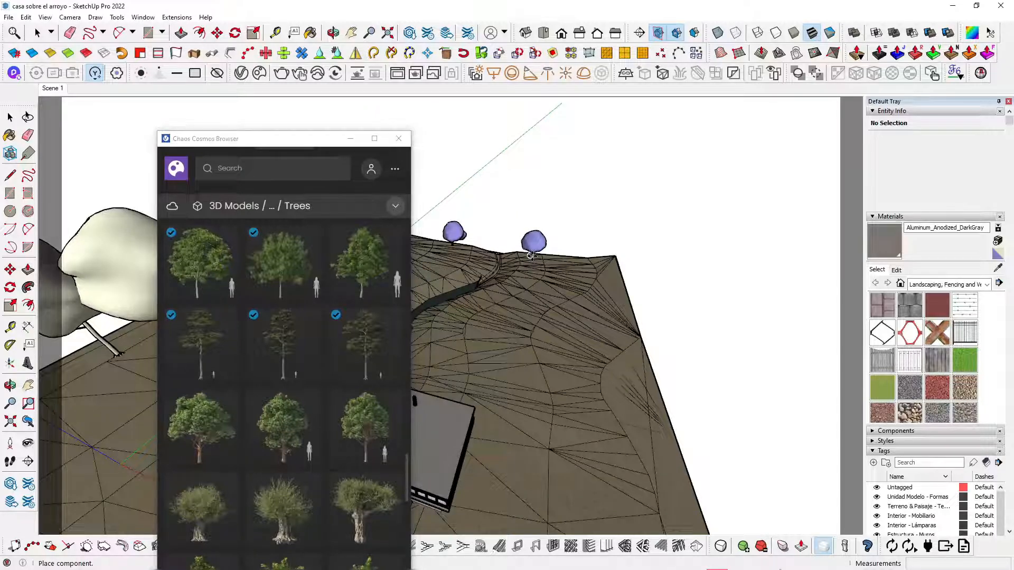
# Find Slash Pine 002 and Slash Pine 001 among the tree assets, import them and place them at the terrain's edge opposite the Scots Pines
pyautogui.scroll(-2, 306, 296)
pyautogui.moveTo(310, 359)
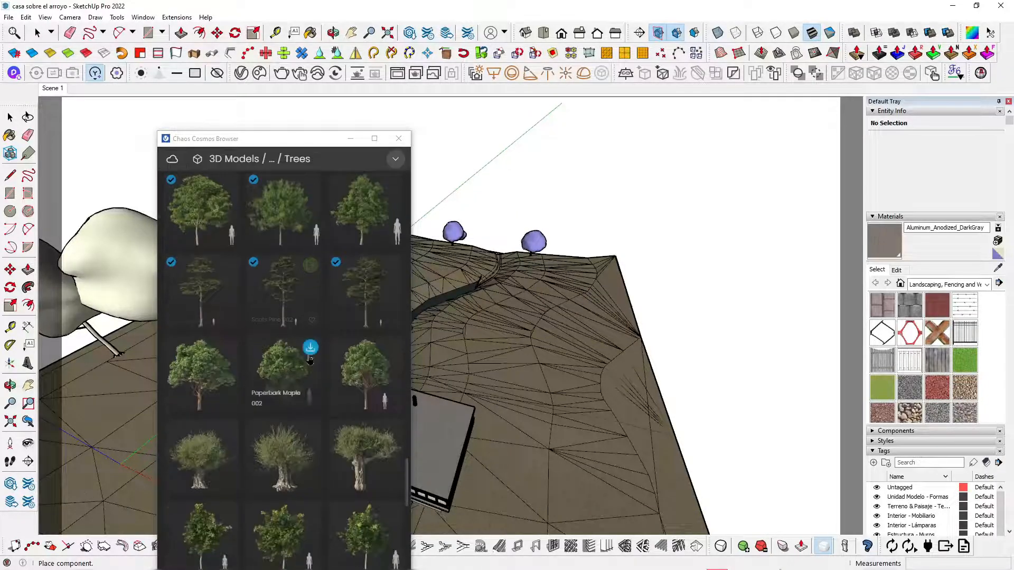
pyautogui.scroll(-5, 310, 359)
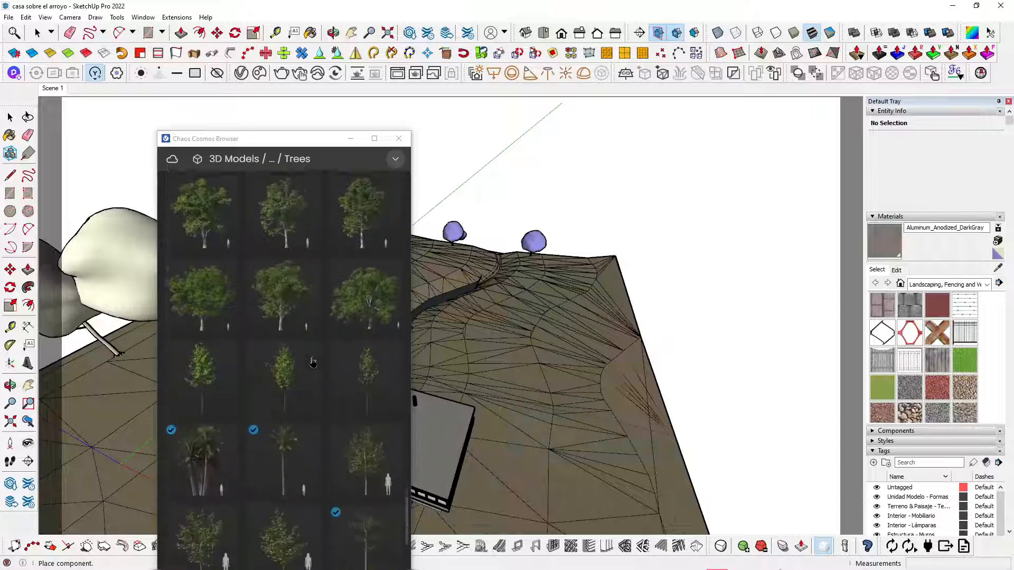
pyautogui.scroll(-4, 312, 362)
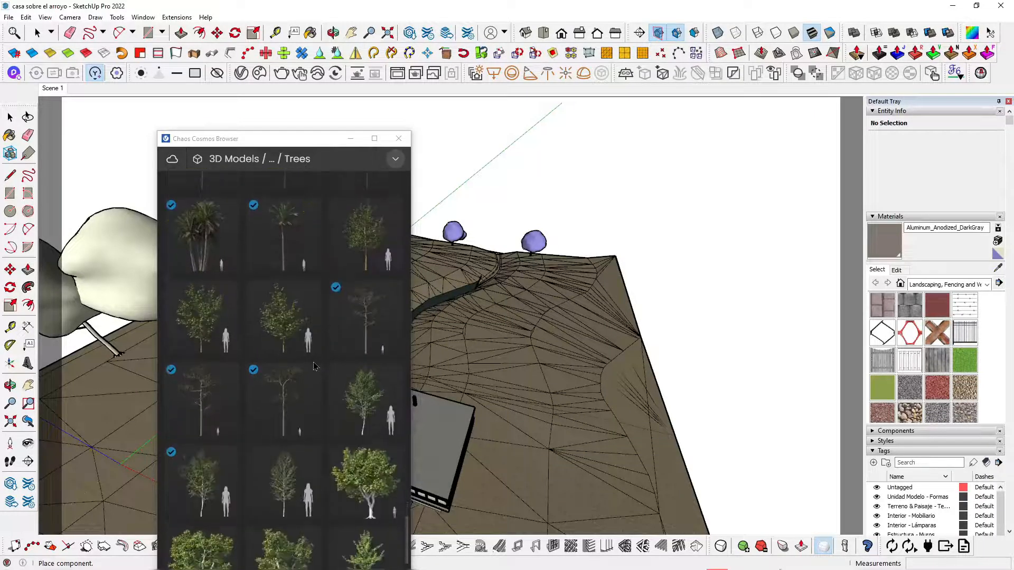
pyautogui.scroll(-2, 313, 366)
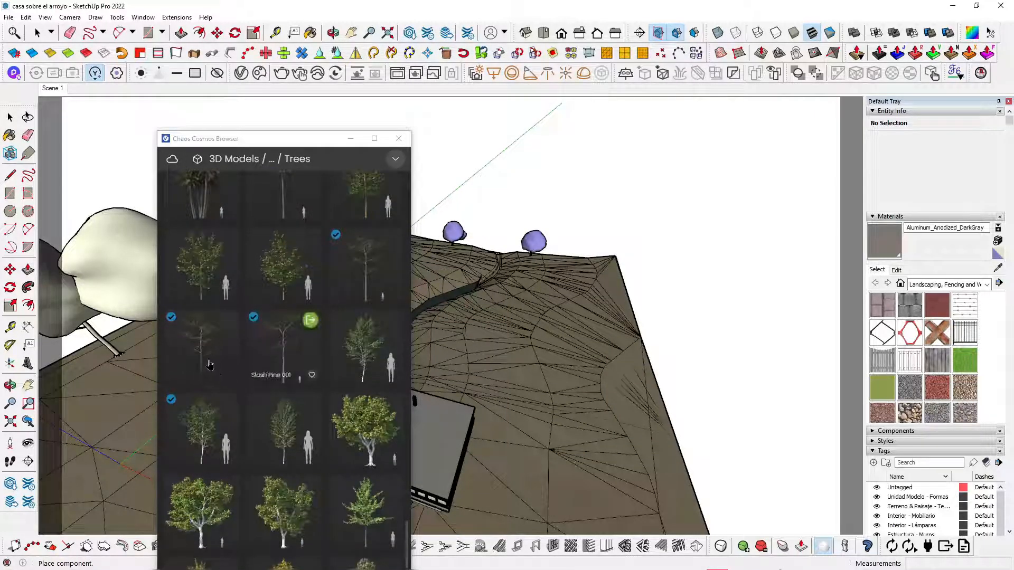
pyautogui.click(228, 320)
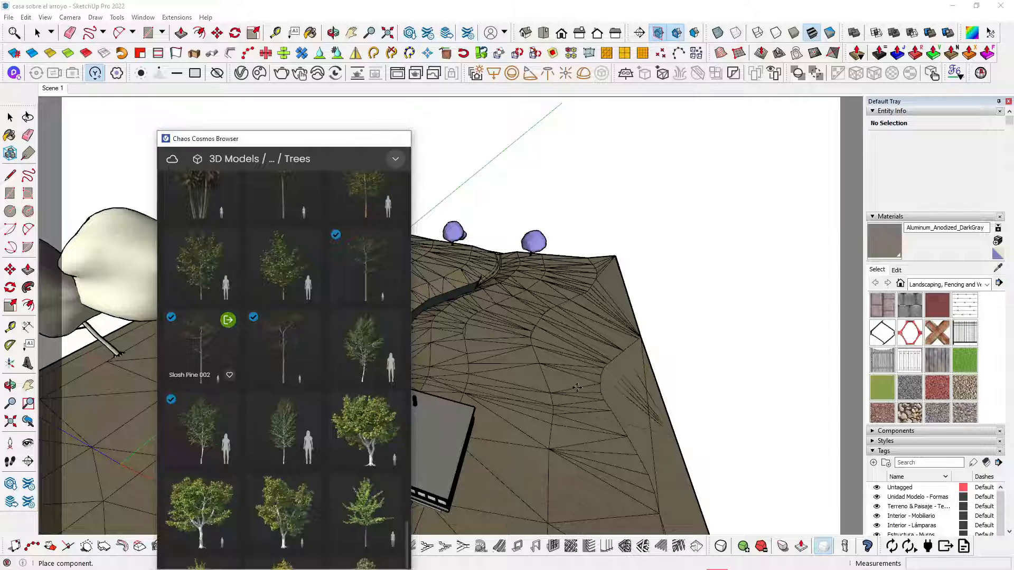
pyautogui.click(634, 411)
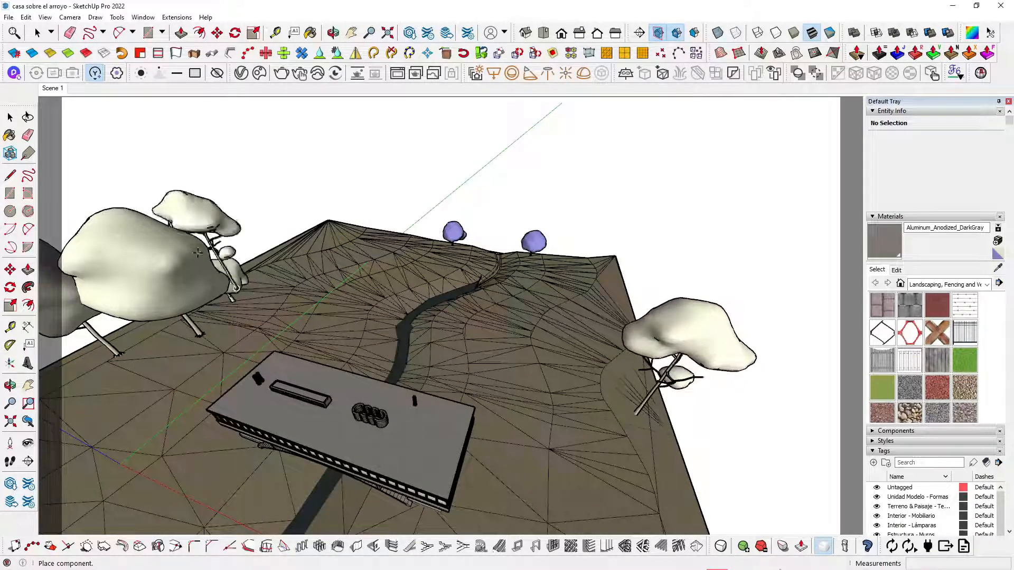
pyautogui.click(280, 74)
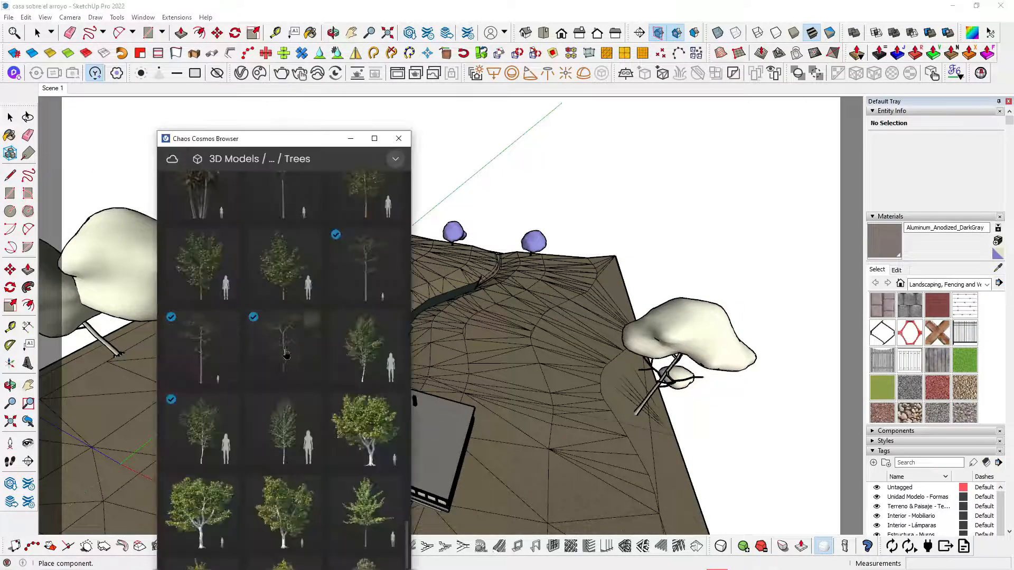
pyautogui.click(311, 321)
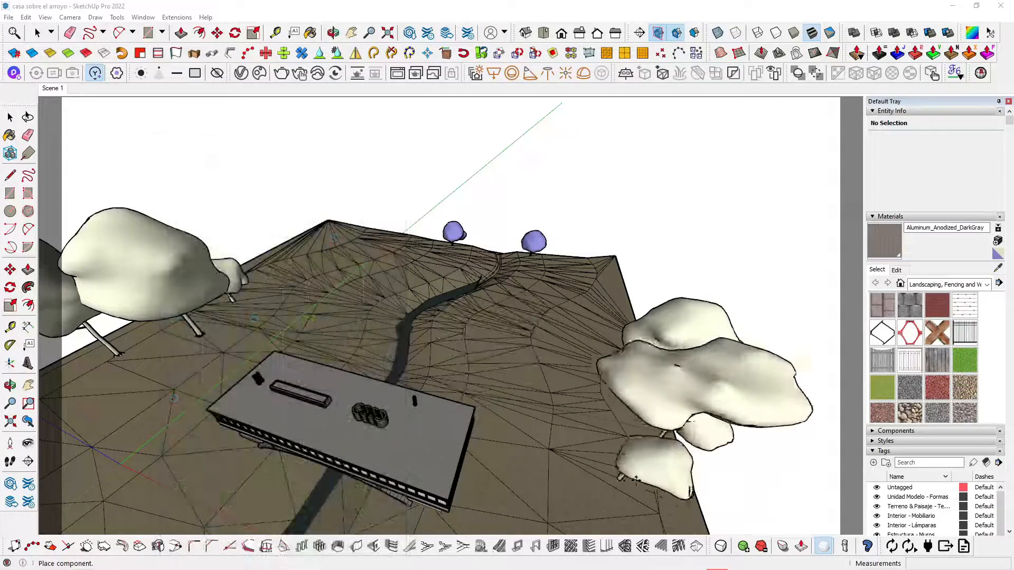
# Find Red Spruce 002 among the tree assets, import it and place it beside the Slash Pines at the terrain's edge
pyautogui.click(259, 74)
pyautogui.scroll(-2, 352, 403)
pyautogui.scroll(-2, 352, 403)
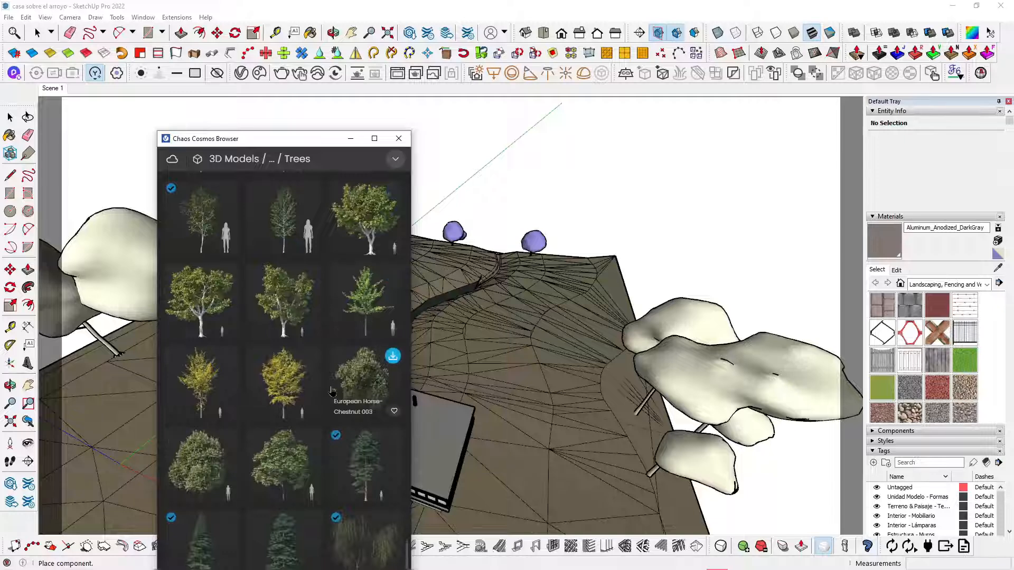
pyautogui.scroll(-2, 359, 412)
pyautogui.scroll(-2, 252, 419)
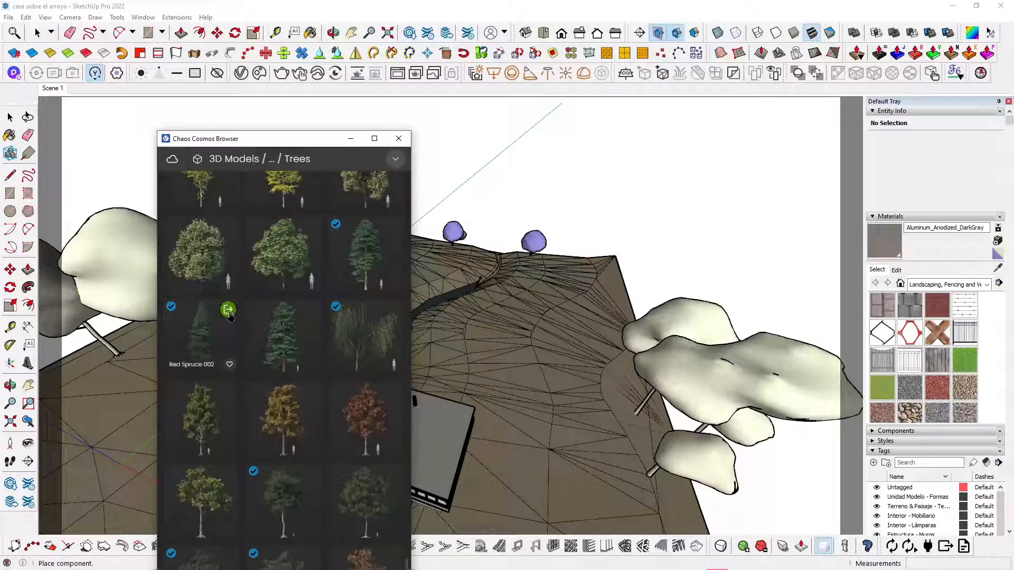
pyautogui.click(228, 312)
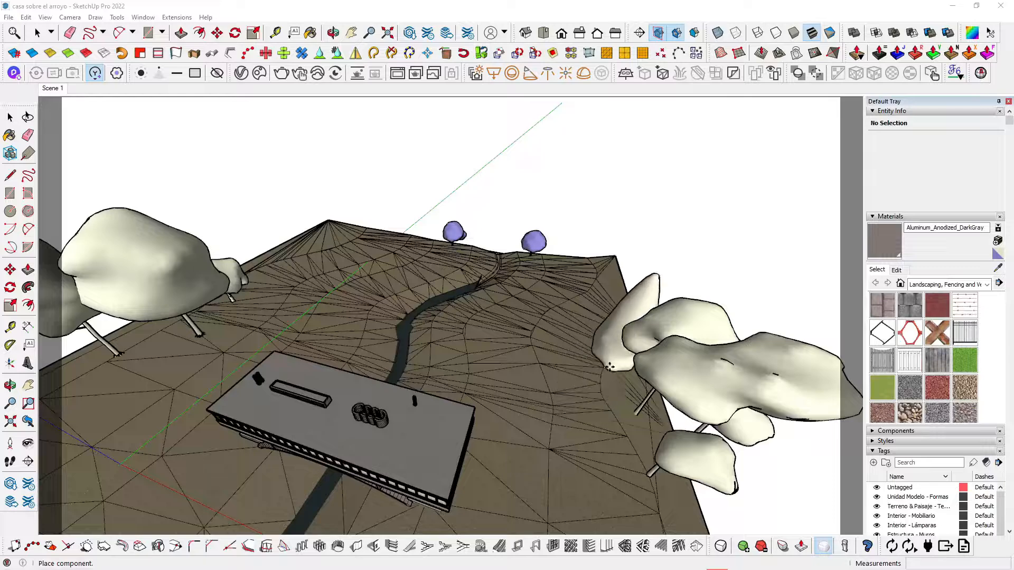
# Import another downloaded tree from Chaos Cosmos and place one copy at the terrain's far edge, in line with the two ashes
pyautogui.click(259, 74)
pyautogui.moveTo(387, 319)
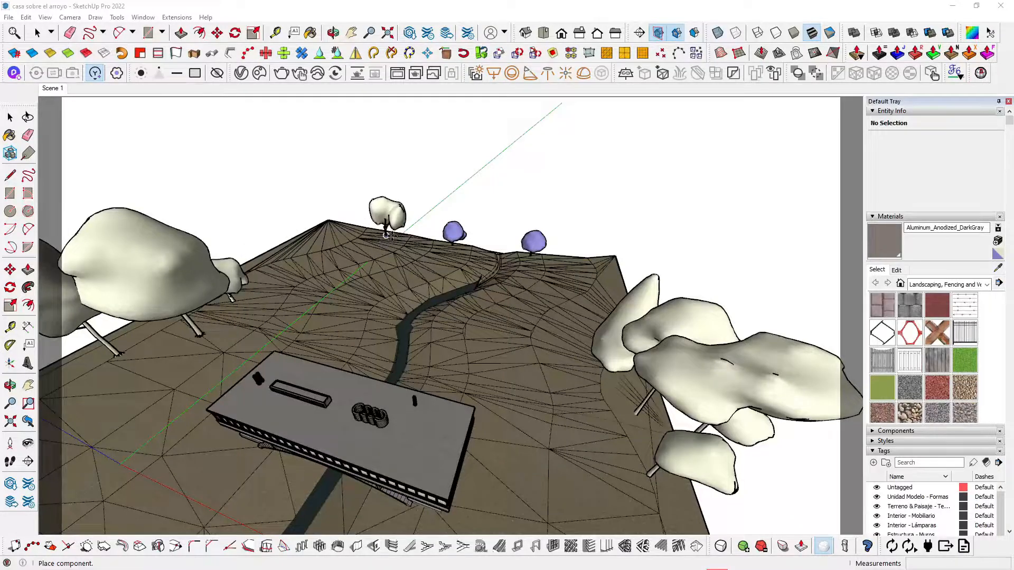
pyautogui.click(387, 235)
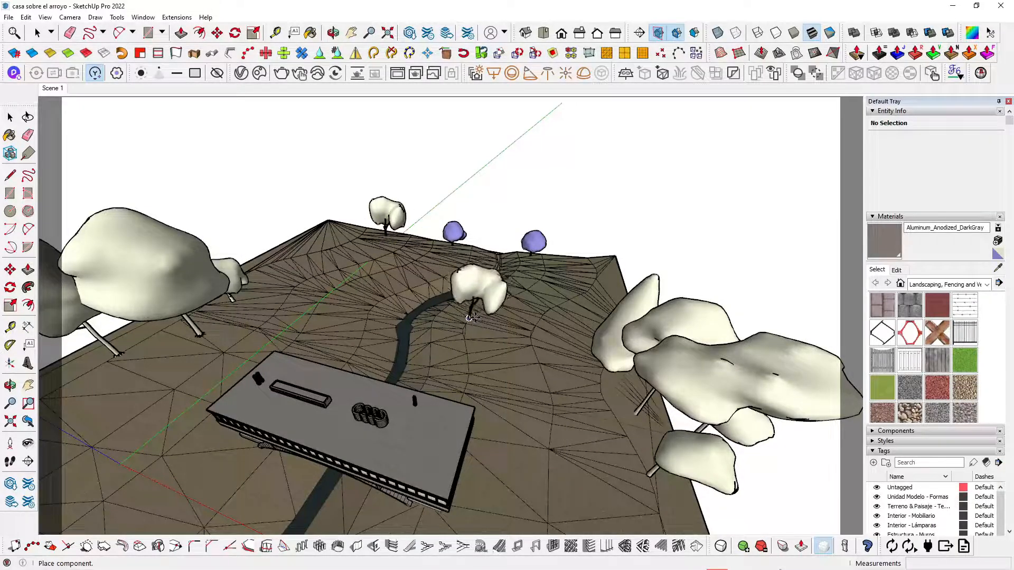
pyautogui.press('space')
# Examine the terrain and the placed trees from several sides, down to the terrain's front edge
pyautogui.scroll(-5, 389, 340)
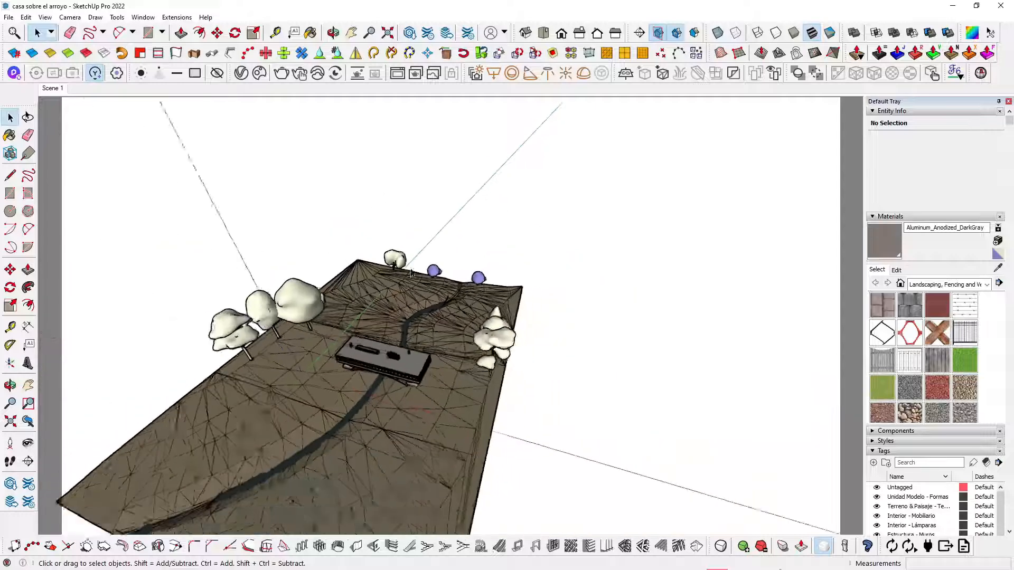
pyautogui.moveTo(380, 394); pyautogui.dragTo(267, 263, button='middle')
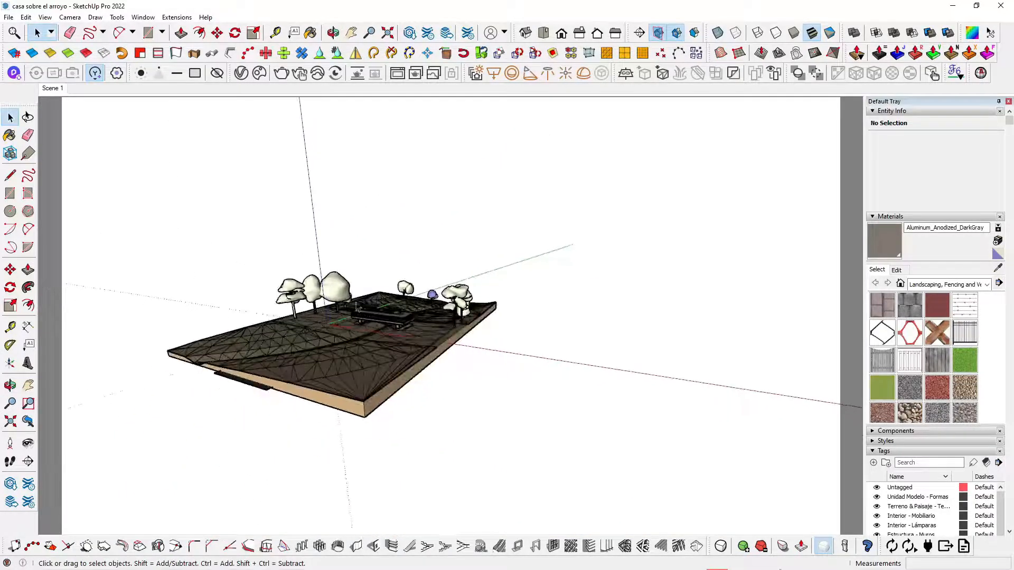
pyautogui.scroll(5, 358, 309)
pyautogui.moveTo(358, 312); pyautogui.dragTo(318, 361, button='middle')
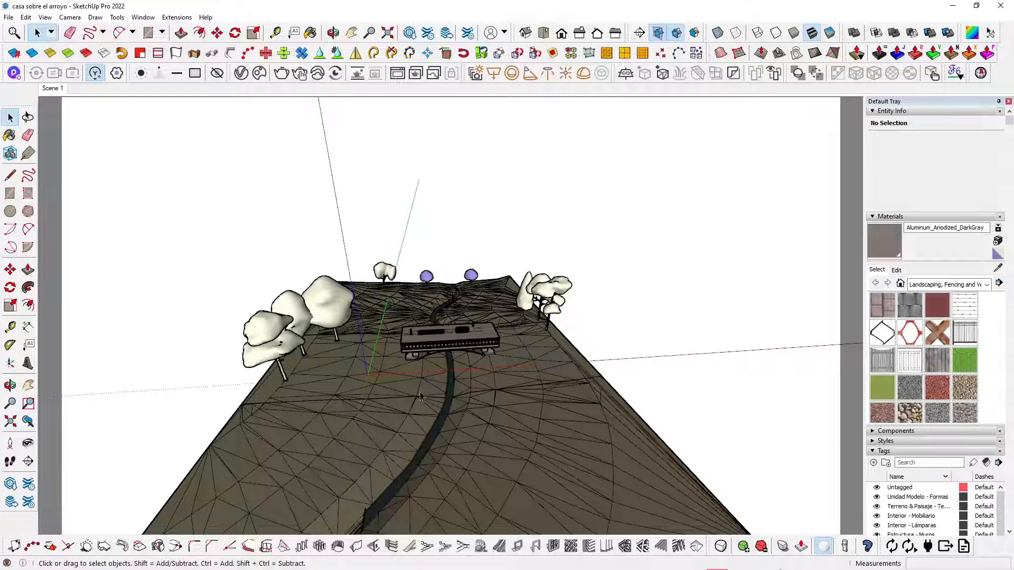
pyautogui.scroll(-4, 427, 385)
pyautogui.scroll(5, 489, 441)
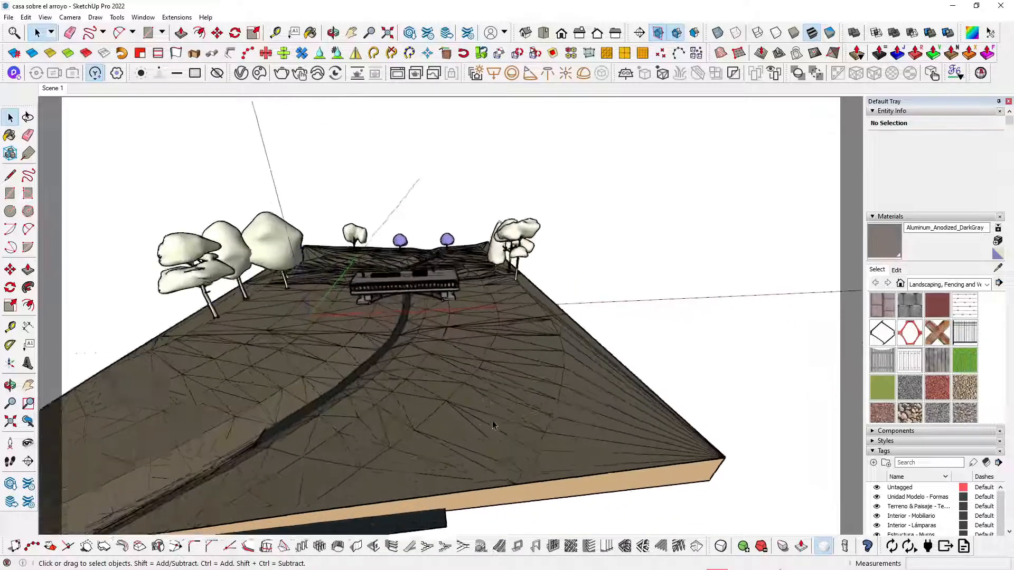
pyautogui.moveTo(489, 441); pyautogui.dragTo(338, 413, button='middle')
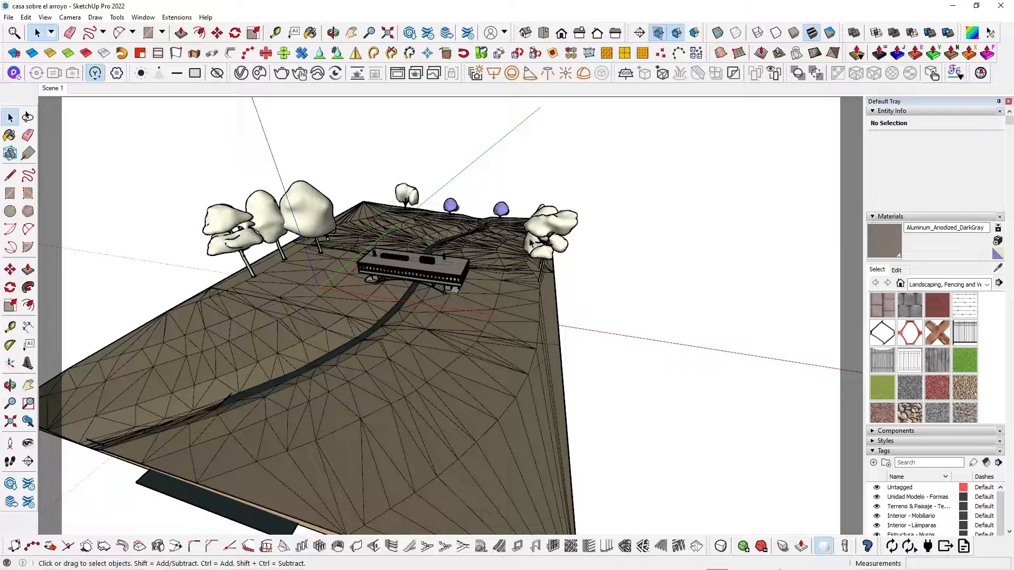
pyautogui.scroll(-5, 495, 373)
pyautogui.moveTo(497, 373); pyautogui.dragTo(511, 391, button='middle')
pyautogui.scroll(3, 511, 391)
pyautogui.scroll(3, 511, 391)
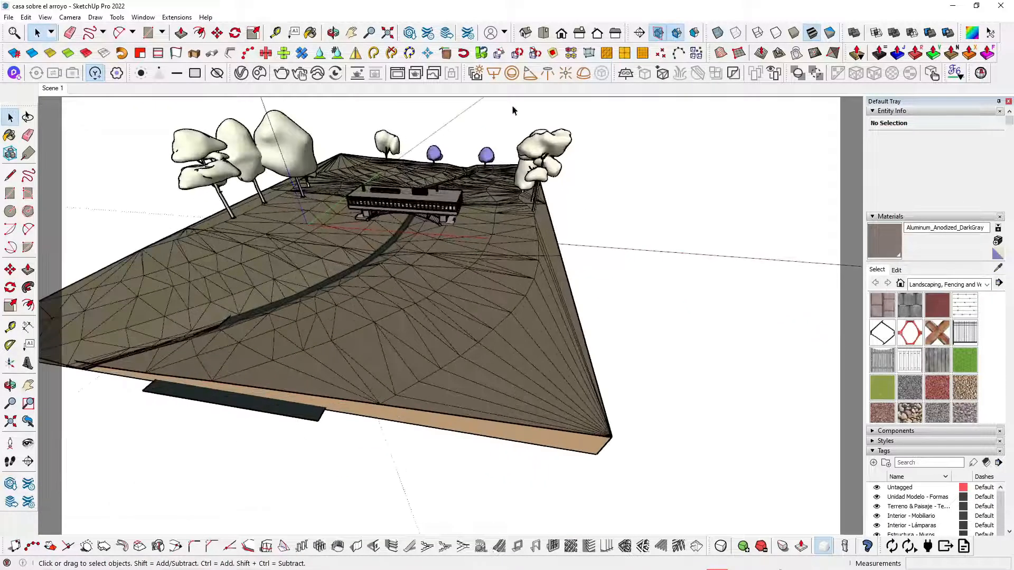
# Add a V-Ray Scatter modifier to the terrain group at the front of the site
pyautogui.scroll(6, 593, 473)
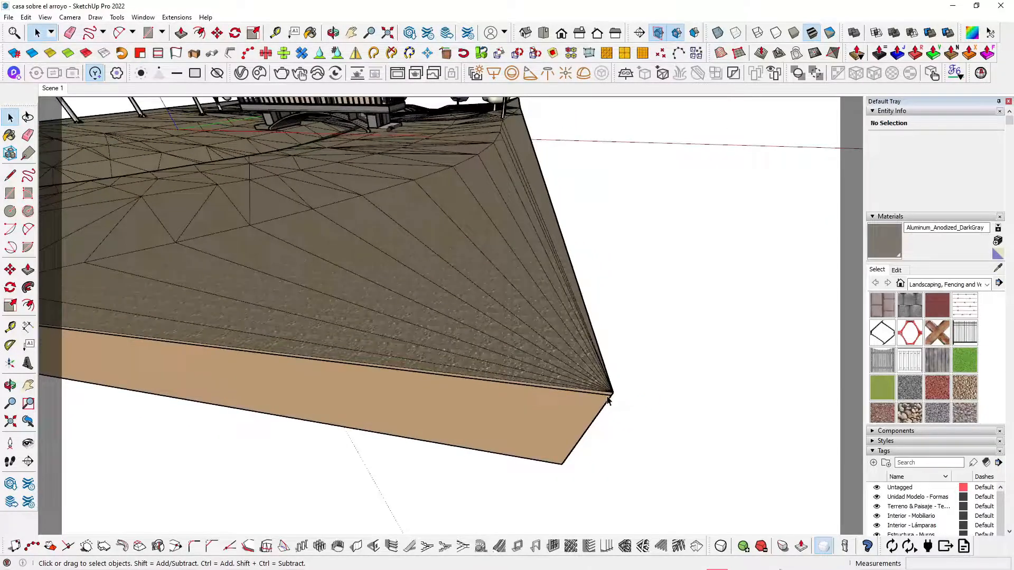
pyautogui.click(608, 399)
pyautogui.scroll(-8, 677, 398)
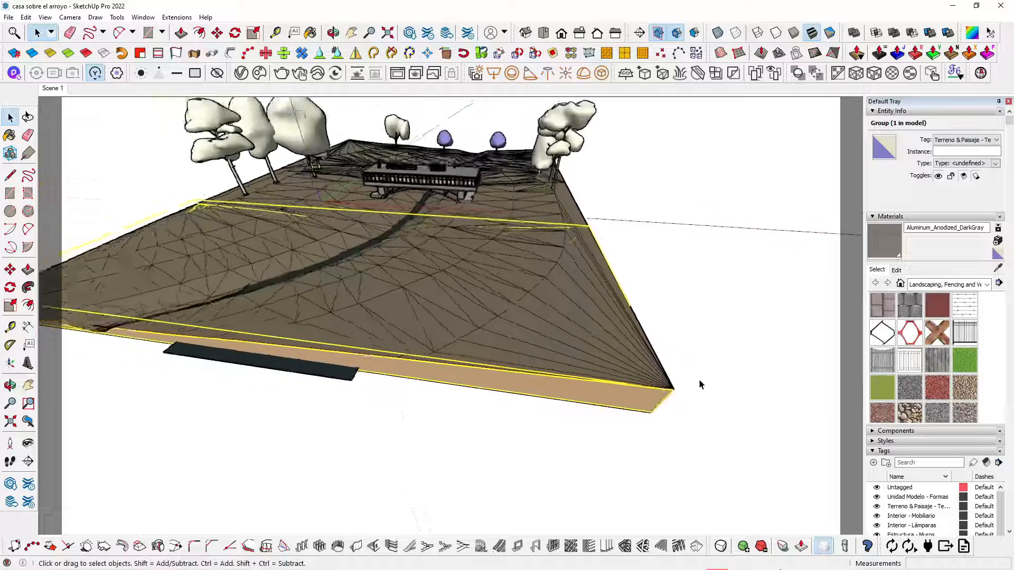
pyautogui.scroll(-2, 698, 379)
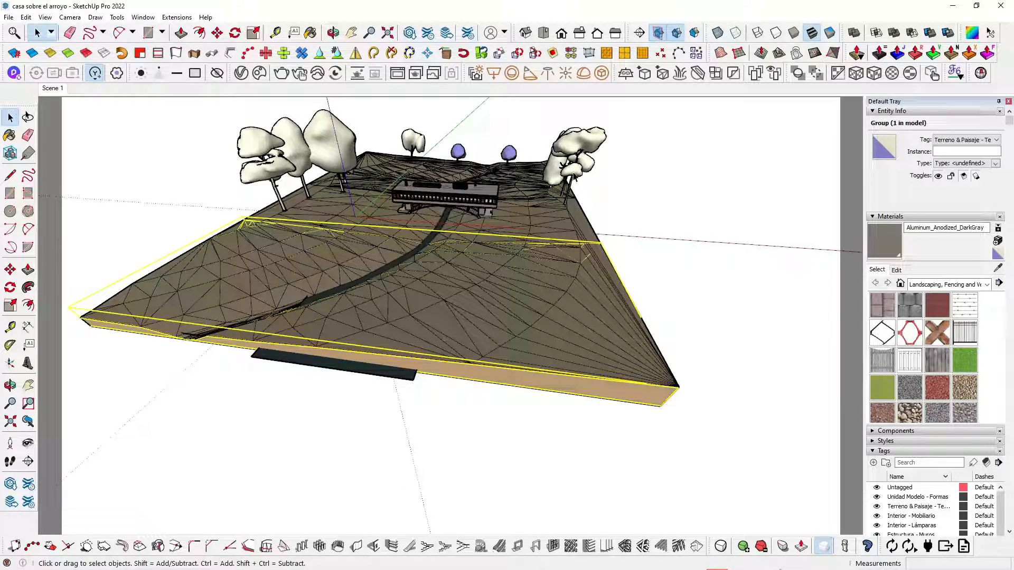
pyautogui.click(754, 75)
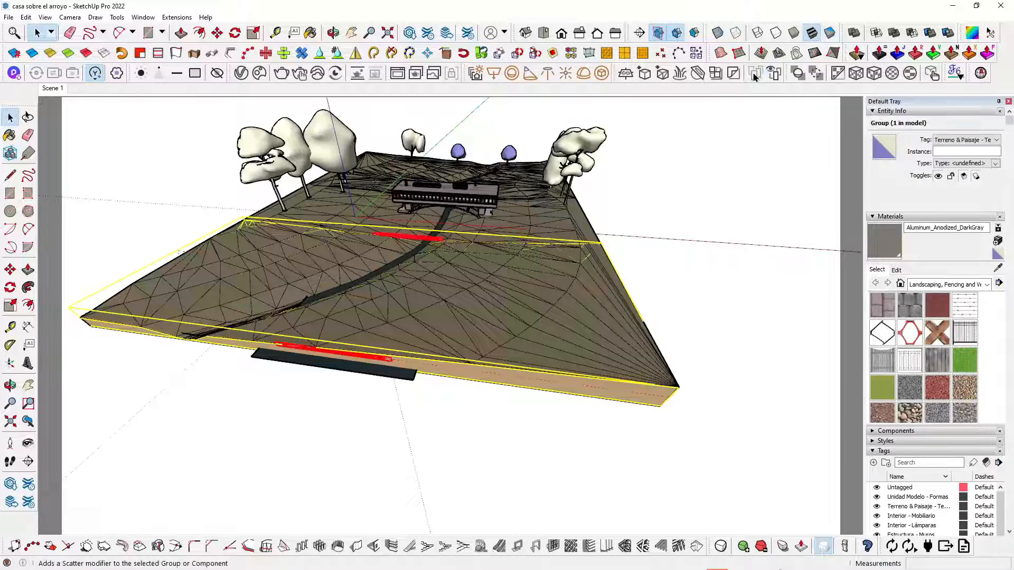
# Find the new Scatter among the geometries in the V-Ray Asset Editor and rename it FORNTAL
pyautogui.click(243, 76)
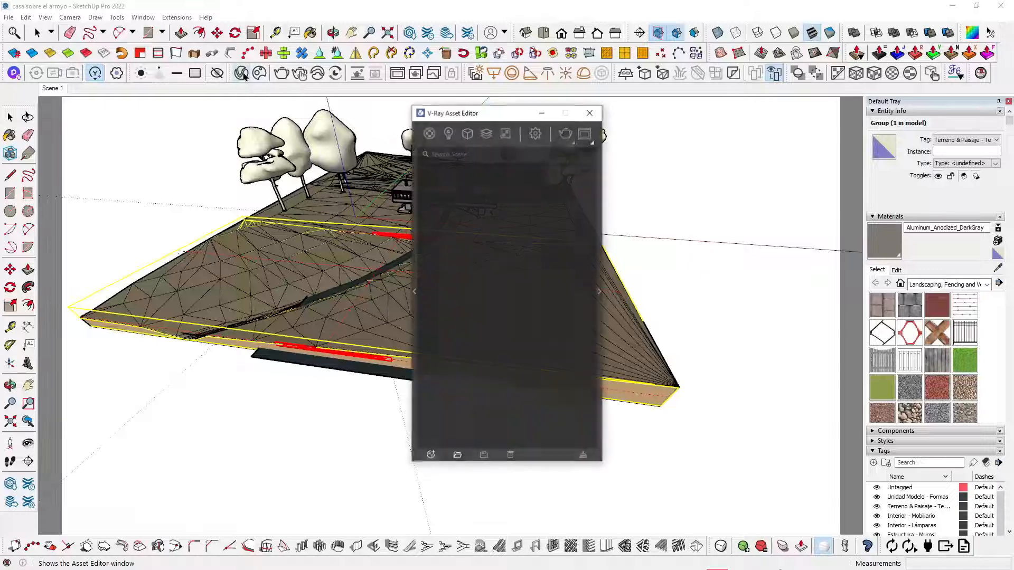
pyautogui.moveTo(513, 119); pyautogui.dragTo(448, 127)
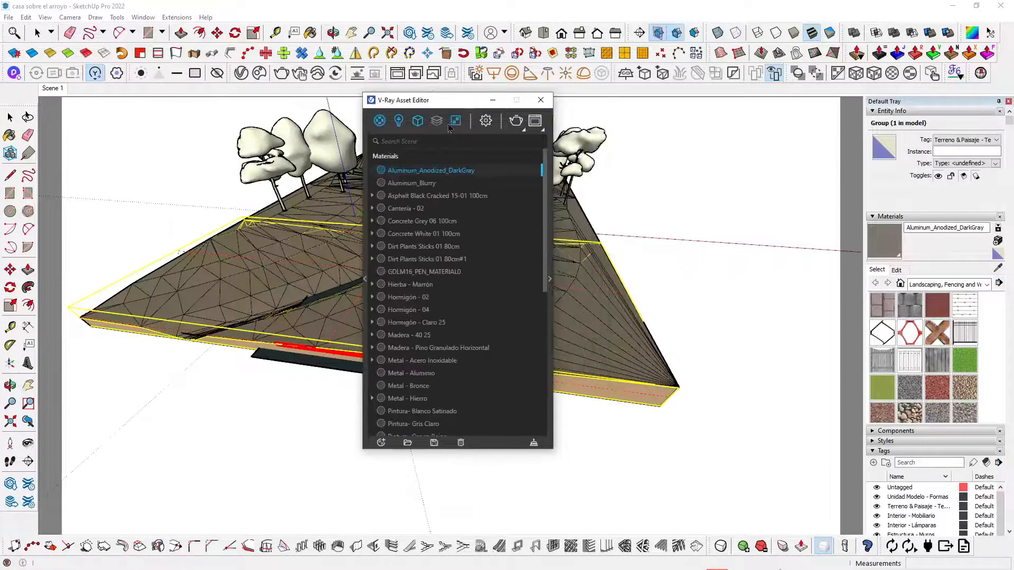
pyautogui.click(419, 126)
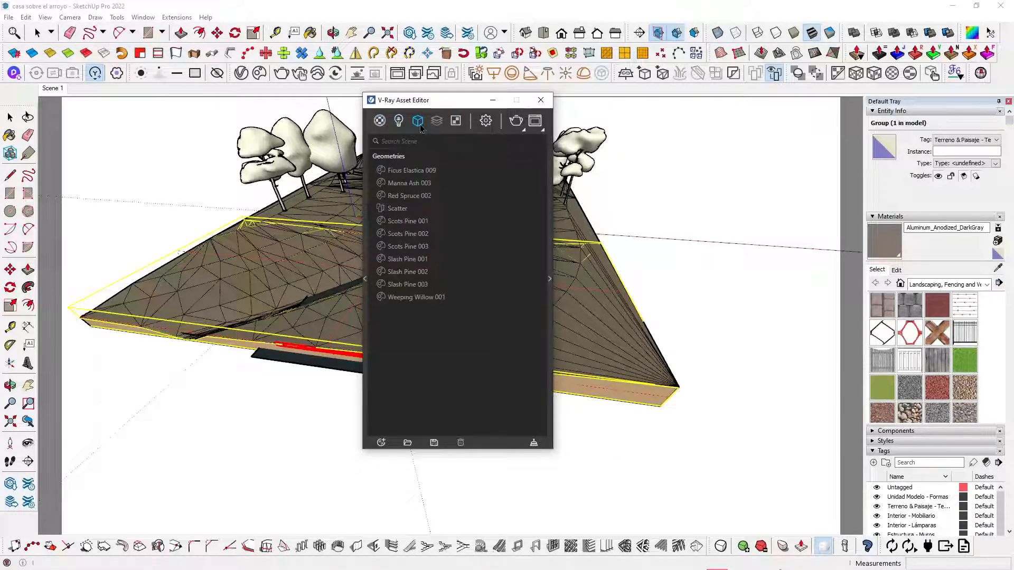
pyautogui.click(402, 211)
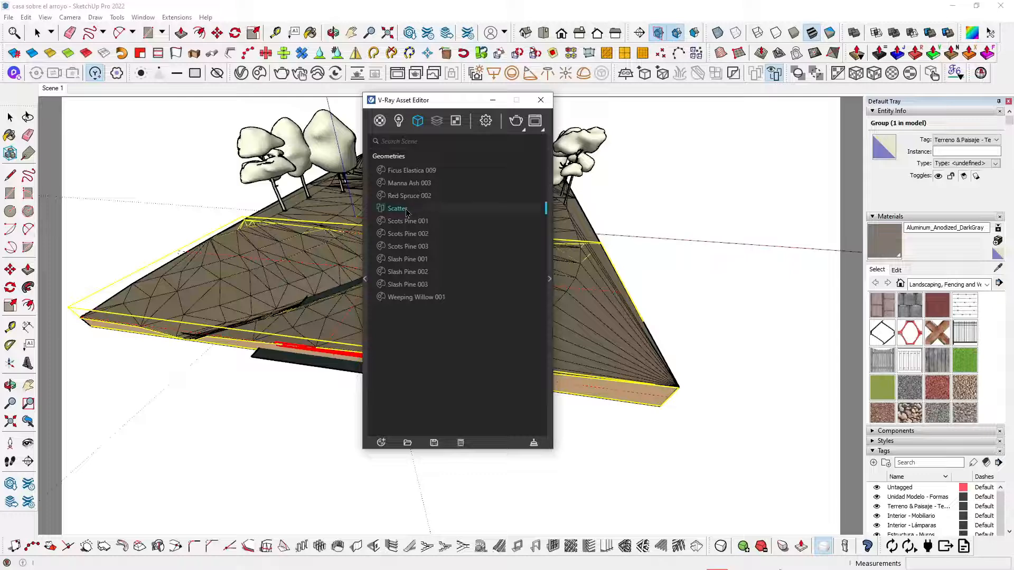
pyautogui.doubleClick(399, 212)
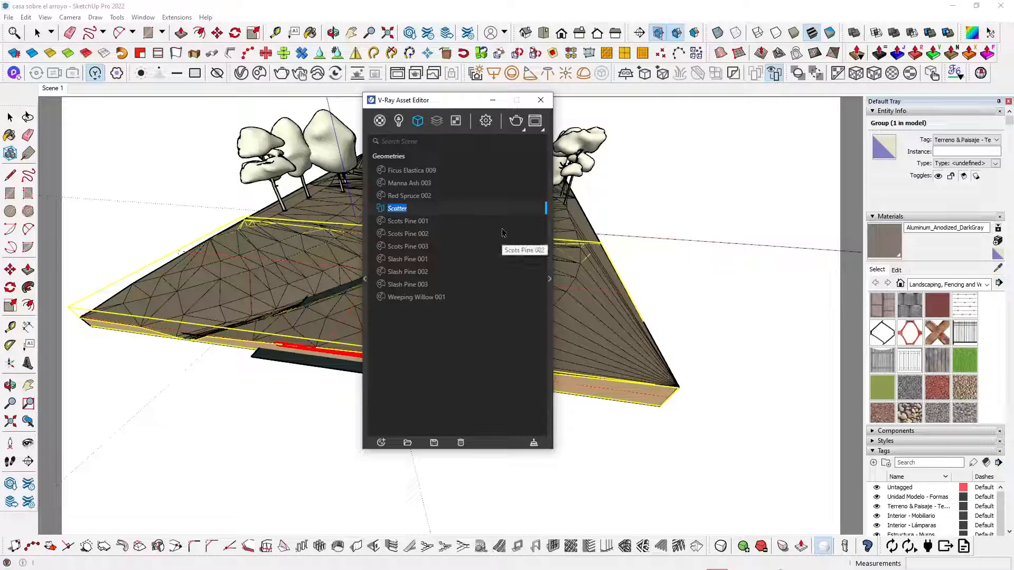
pyautogui.write('f')
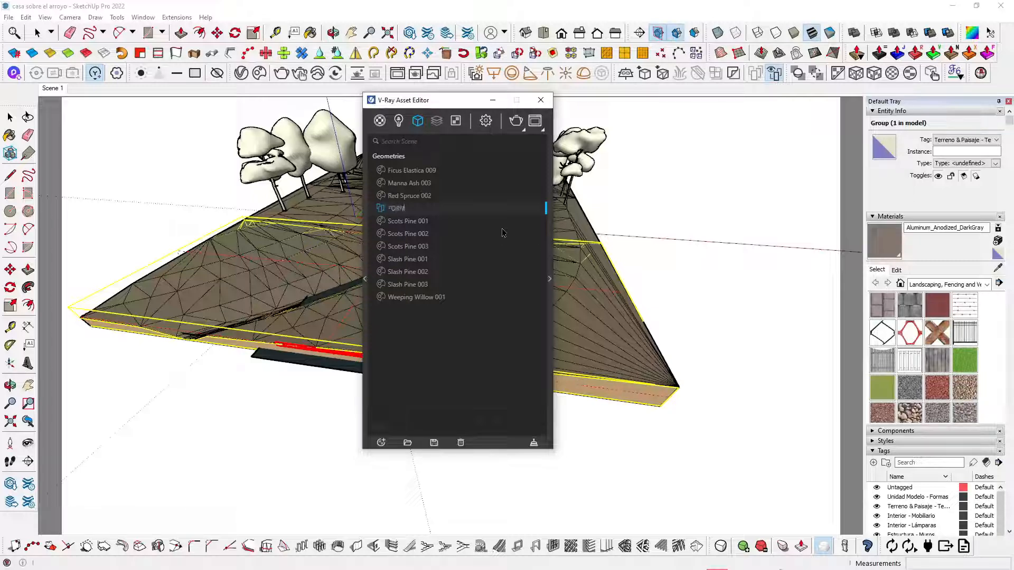
pyautogui.write('ORNTAL')
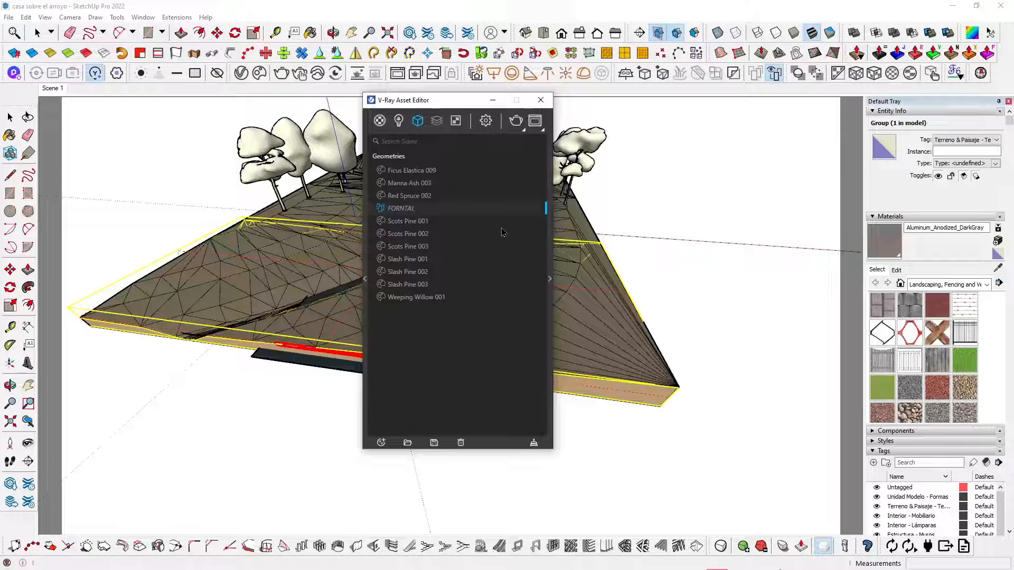
pyautogui.press('Return')
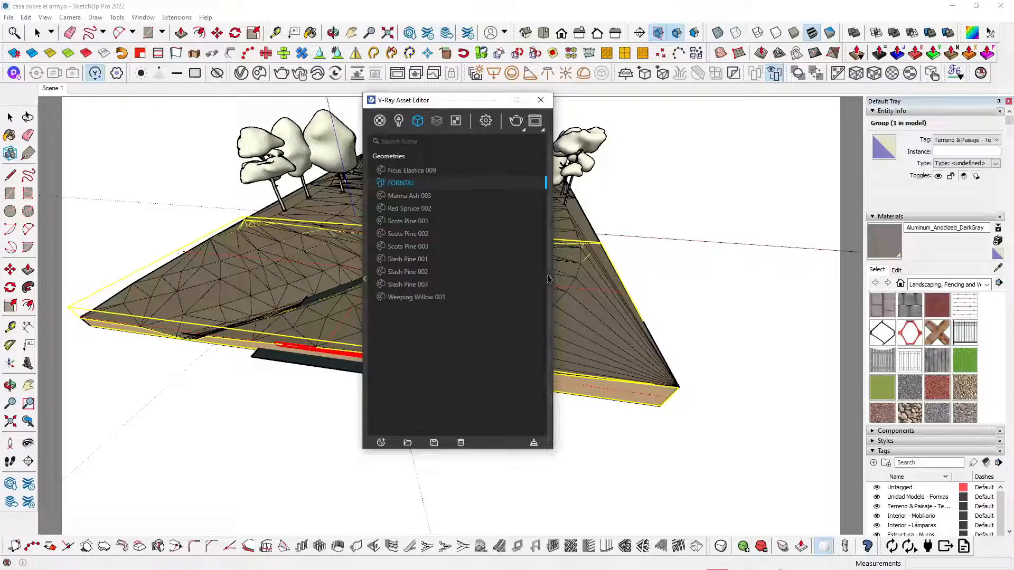
# Select the six tall trees flanking the house, three on each side of the terrain
pyautogui.moveTo(454, 105); pyautogui.dragTo(379, 269)
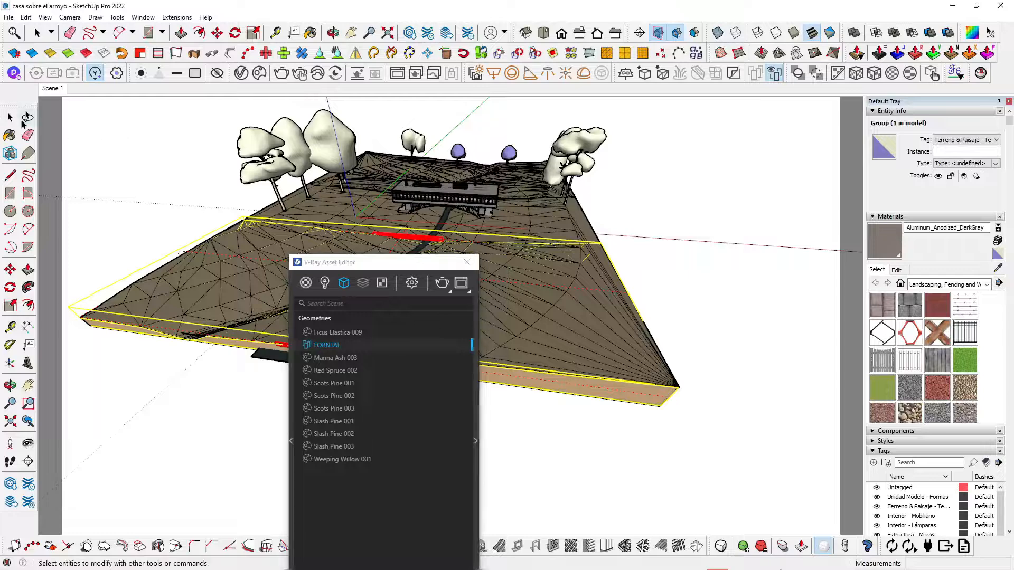
pyautogui.click(10, 117)
pyautogui.click(319, 143)
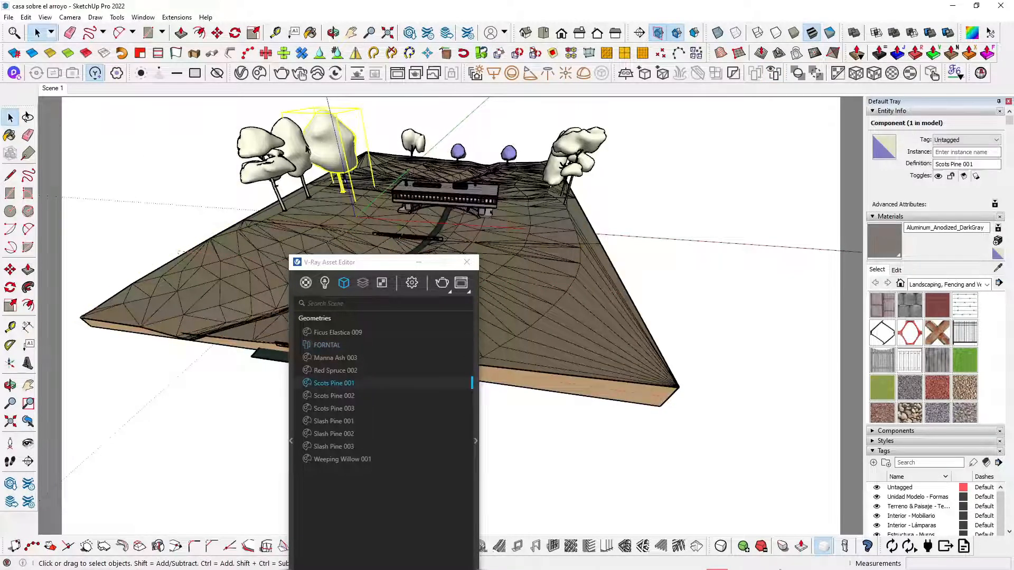
pyautogui.keyDown('shift'); pyautogui.click(286, 152); pyautogui.keyUp('shift')
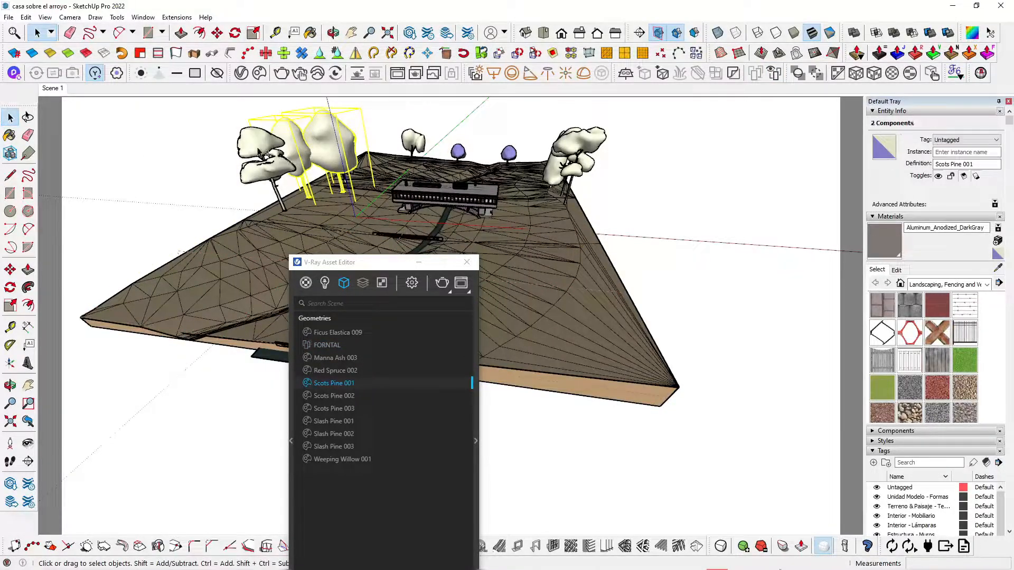
pyautogui.keyDown('shift'); pyautogui.click(589, 147); pyautogui.keyUp('shift')
pyautogui.scroll(6, 535, 143)
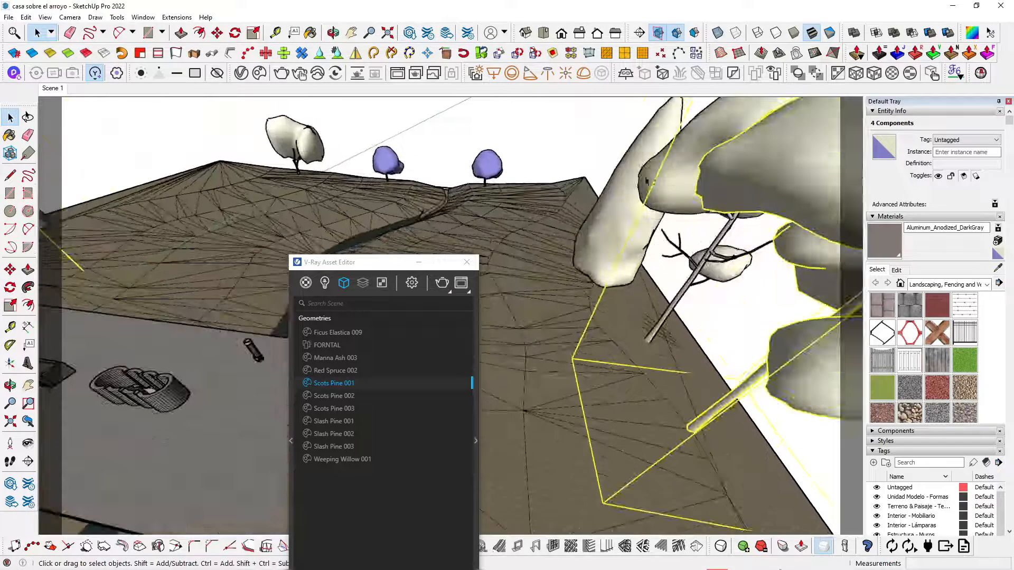
pyautogui.moveTo(638, 172); pyautogui.dragTo(675, 211, button='middle')
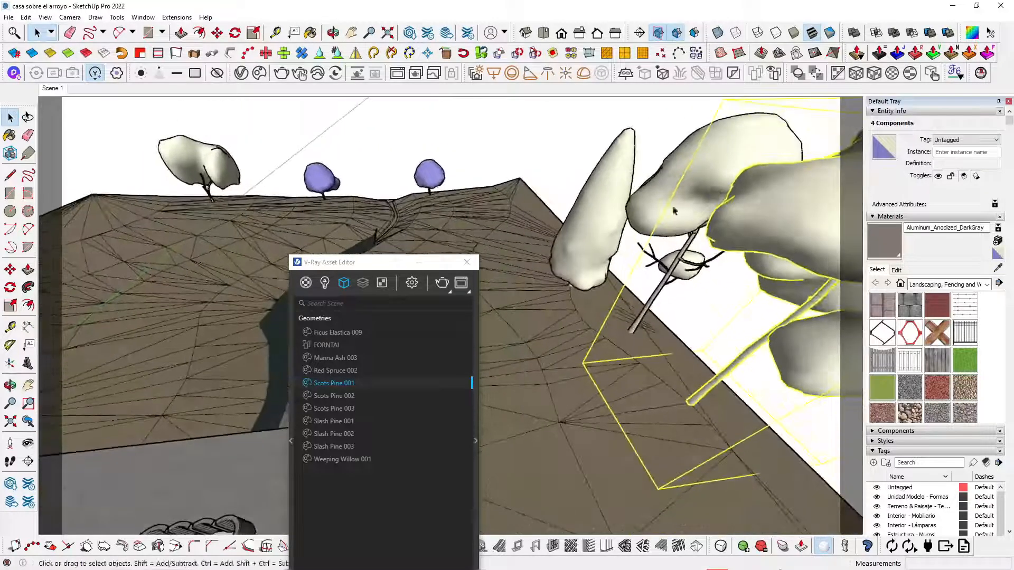
pyautogui.keyDown('shift'); pyautogui.click(737, 160); pyautogui.keyUp('shift')
pyautogui.keyDown('shift'); pyautogui.click(602, 188); pyautogui.keyUp('shift')
pyautogui.scroll(-5, 405, 211)
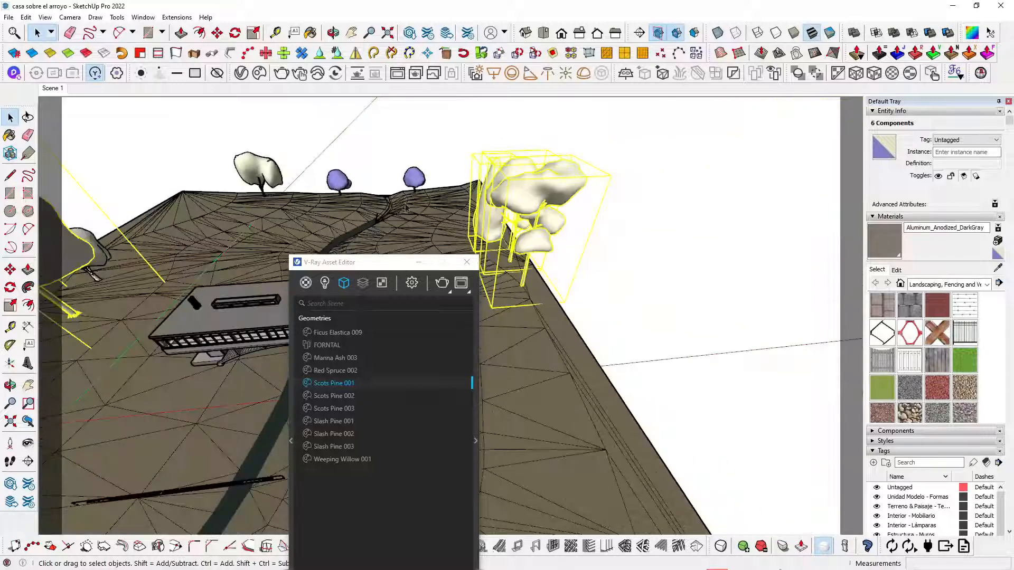
# Add the selected trees as guests of the FORNTAL scatter in the V-Ray Asset Editor
pyautogui.click(475, 440)
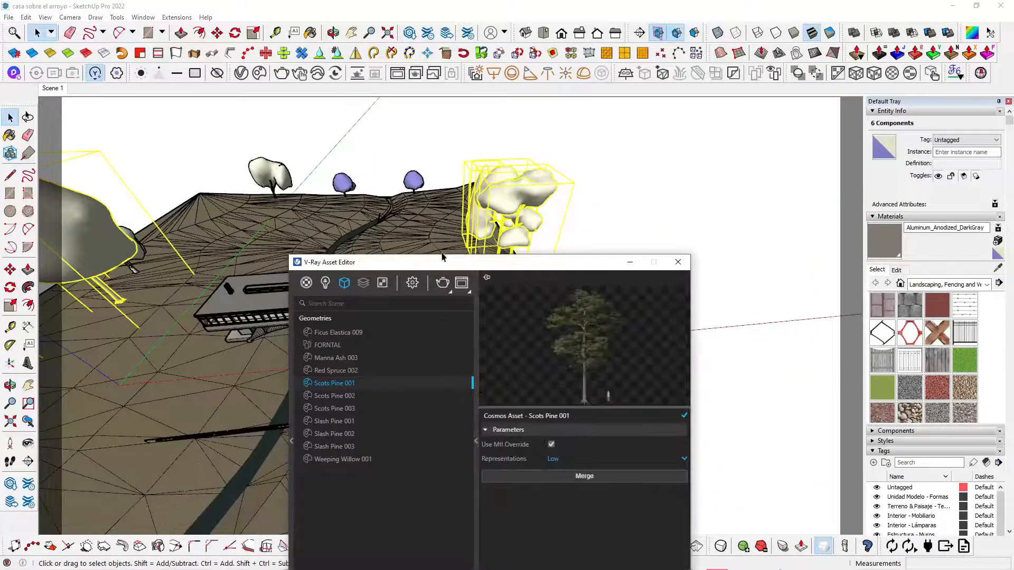
pyautogui.moveTo(442, 261); pyautogui.dragTo(433, 170)
pyautogui.click(325, 255)
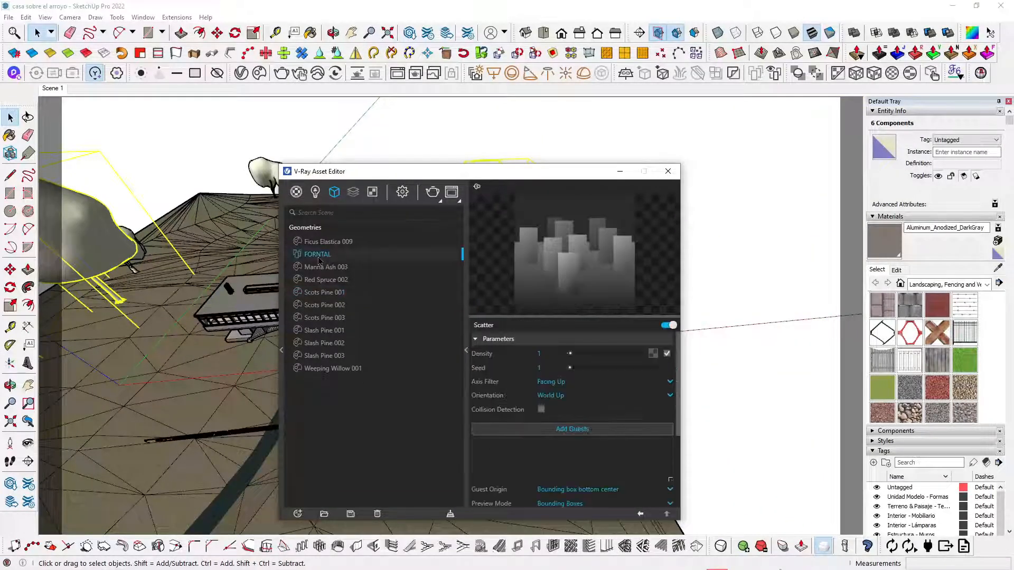
pyautogui.click(585, 434)
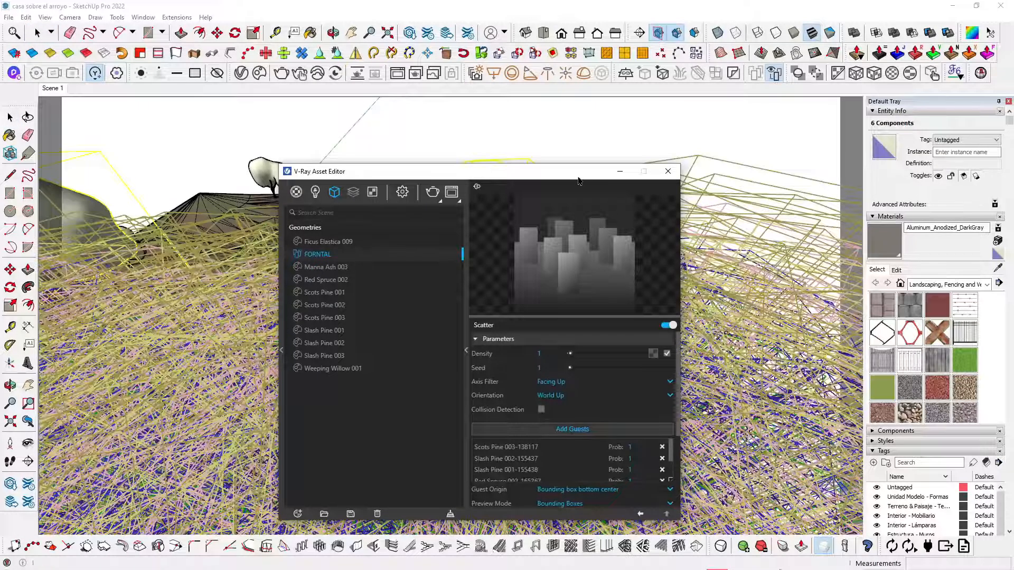
pyautogui.moveTo(578, 174); pyautogui.dragTo(541, 144)
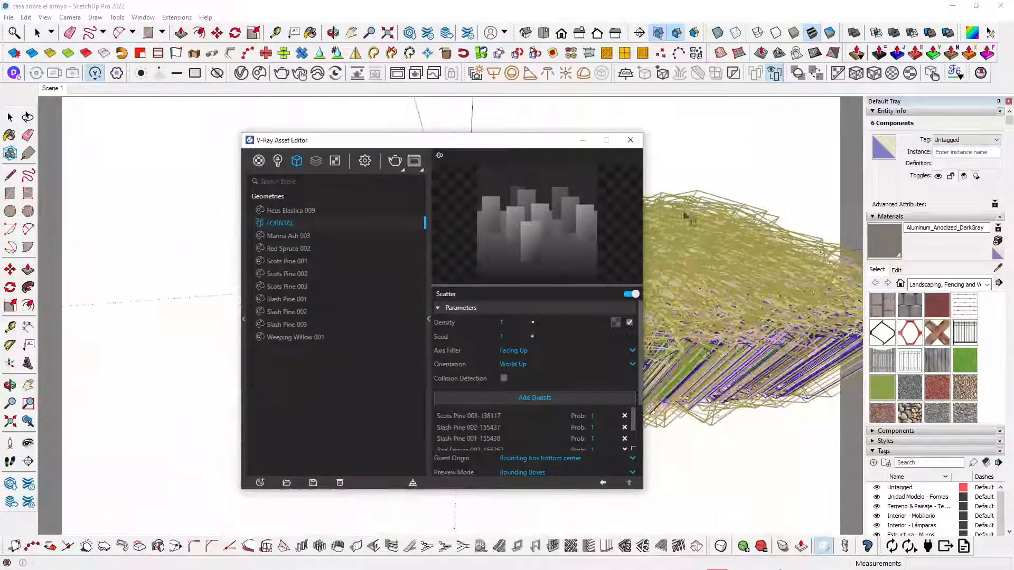
pyautogui.moveTo(533, 141); pyautogui.dragTo(273, 106)
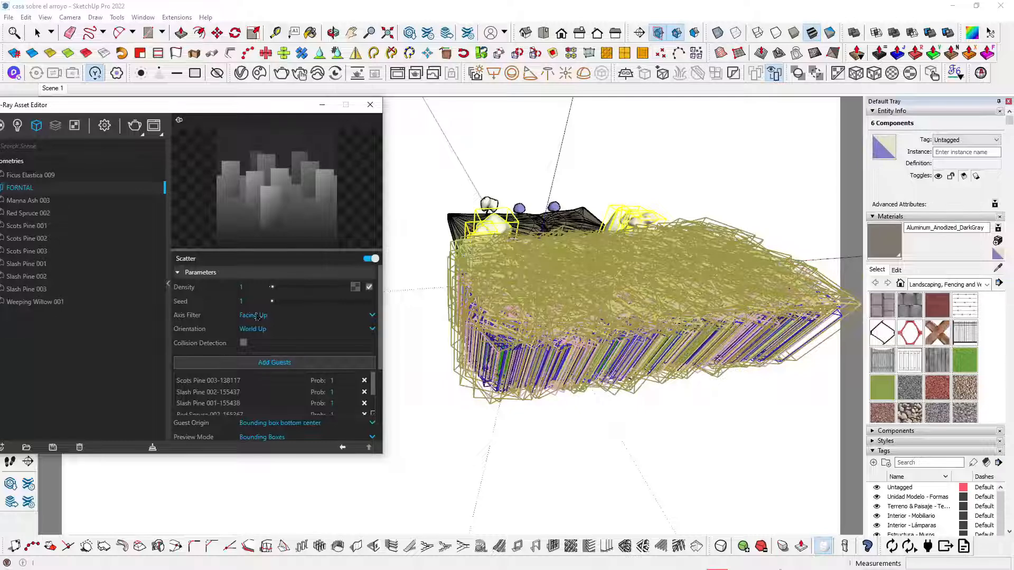
# Thin out the FORNTAL scatter by turning on Collision Detection and setting the density first to .5 and finally to .8
pyautogui.doubleClick(249, 288)
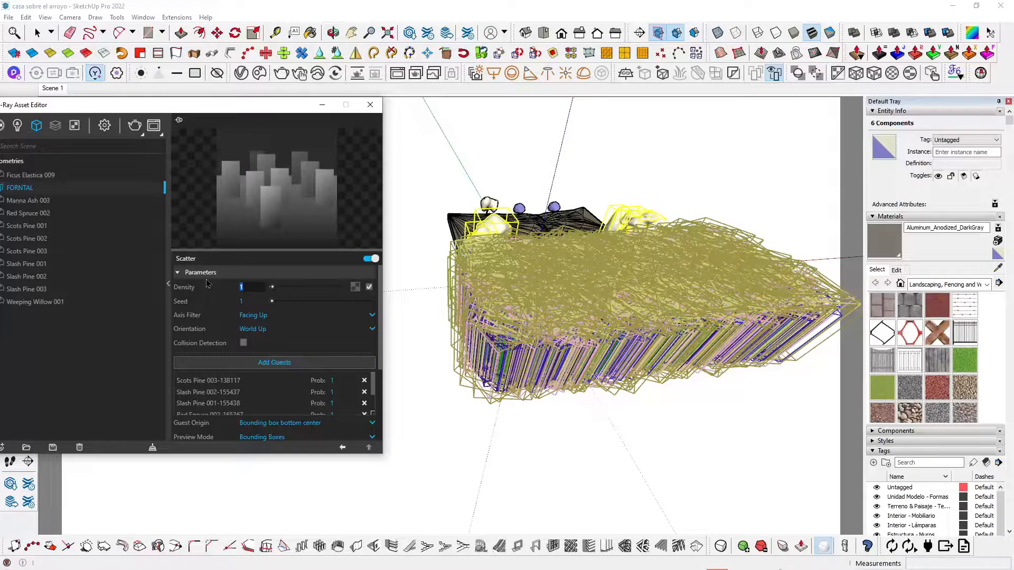
pyautogui.write('.5')
pyautogui.press('Return')
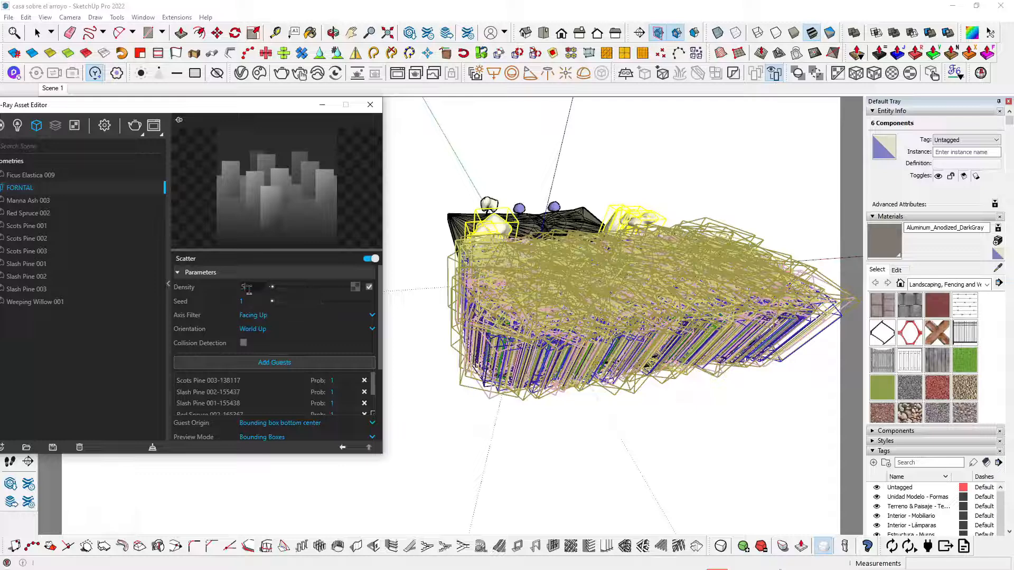
pyautogui.click(244, 343)
pyautogui.scroll(6, 734, 354)
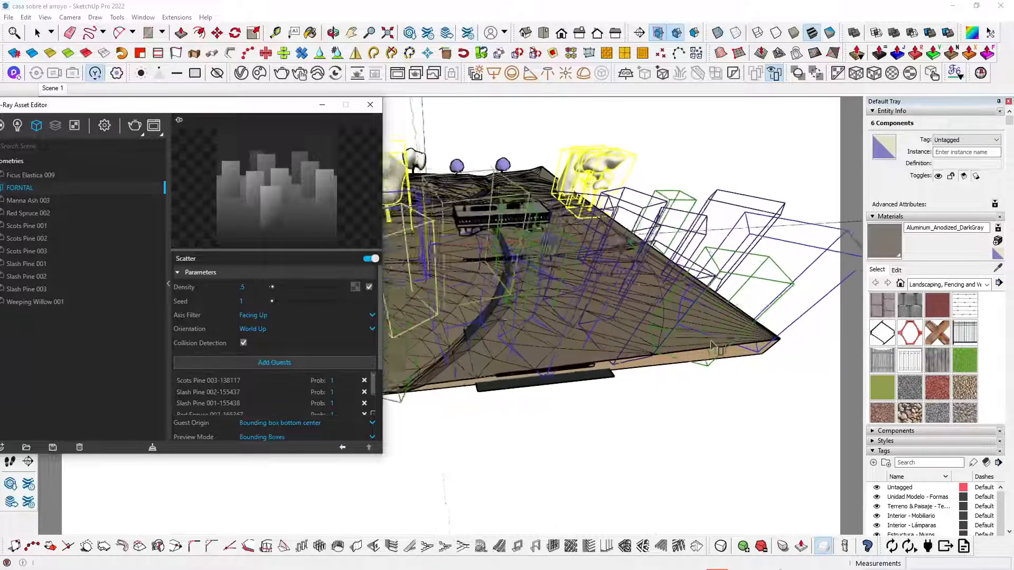
pyautogui.scroll(1, 708, 342)
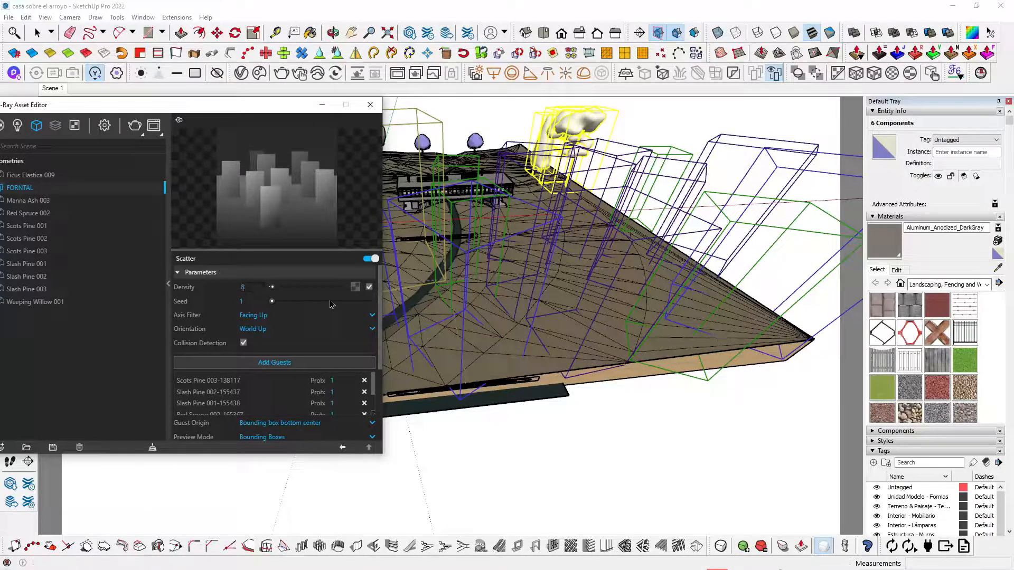
# Add a V-Ray Scatter modifier to the terrain group at the rear of the site
pyautogui.click(370, 104)
pyautogui.moveTo(402, 238); pyautogui.dragTo(385, 316, button='middle')
pyautogui.scroll(-3, 611, 289)
pyautogui.moveTo(611, 290); pyautogui.dragTo(681, 378, button='middle')
pyautogui.scroll(2, 688, 381)
pyautogui.scroll(2, 685, 377)
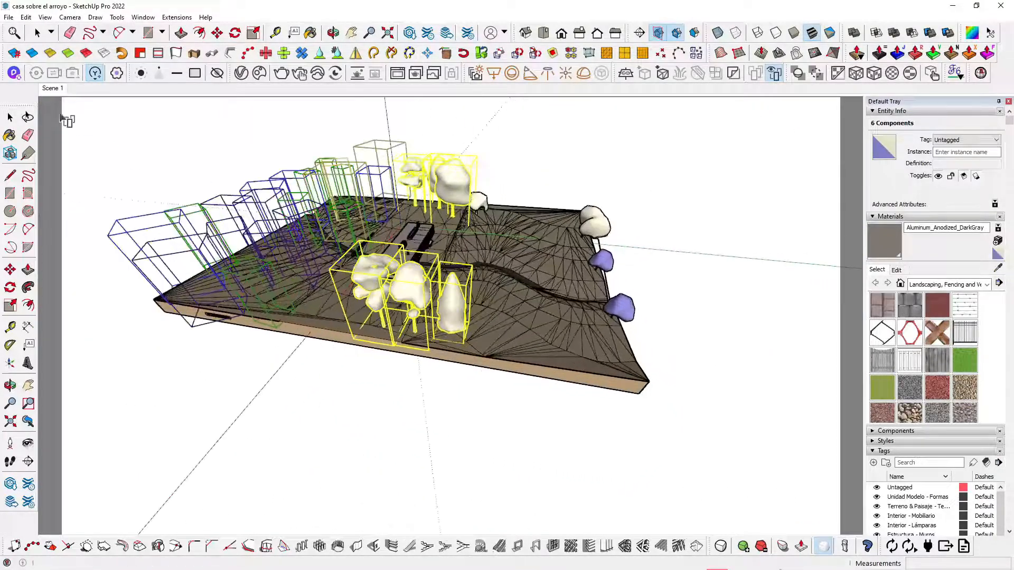
pyautogui.click(10, 117)
pyautogui.scroll(1, 678, 379)
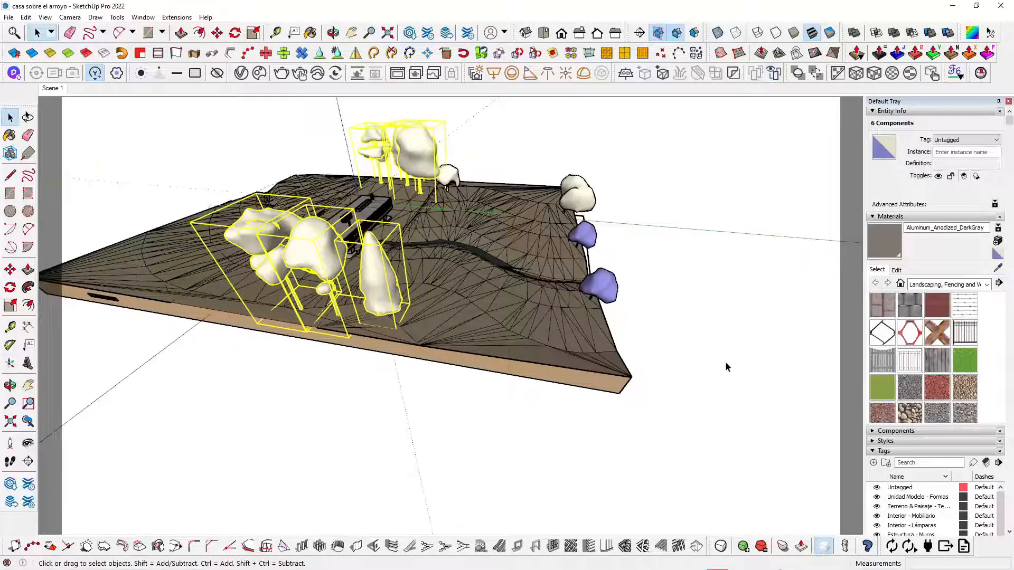
pyautogui.scroll(2, 686, 376)
pyautogui.moveTo(686, 375); pyautogui.dragTo(480, 299, button='middle')
pyautogui.scroll(2, 509, 290)
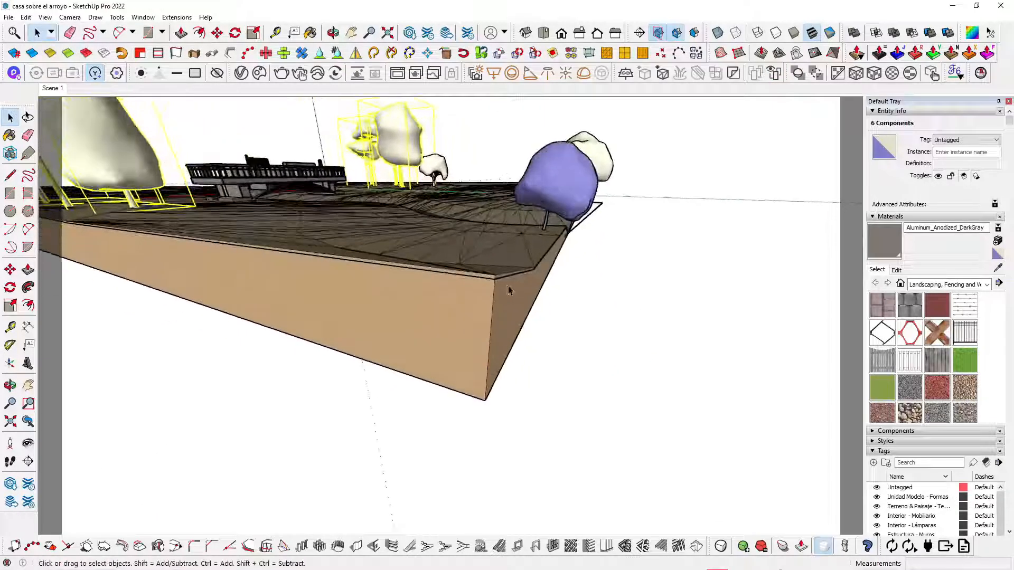
pyautogui.click(495, 284)
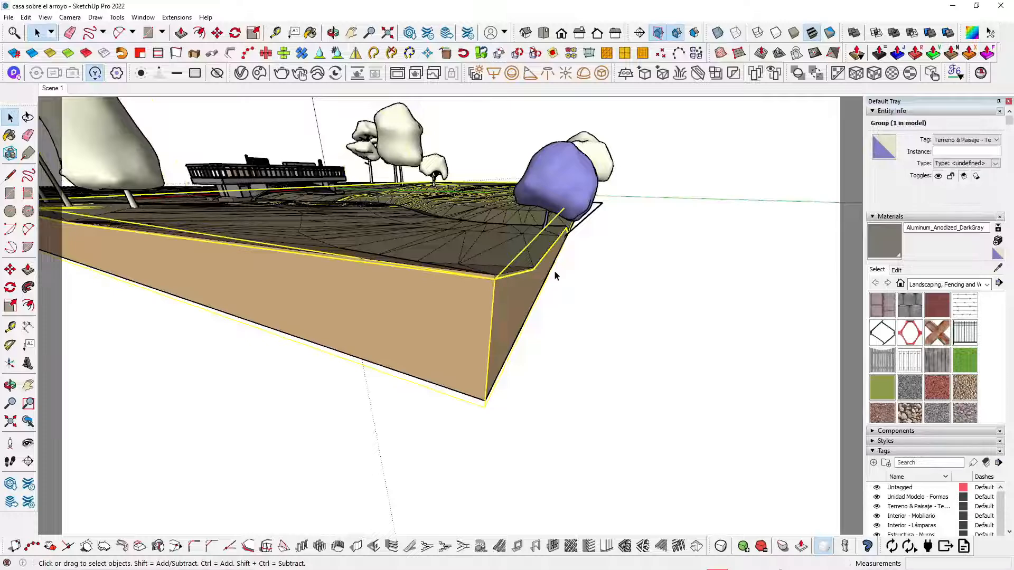
pyautogui.scroll(2, 554, 272)
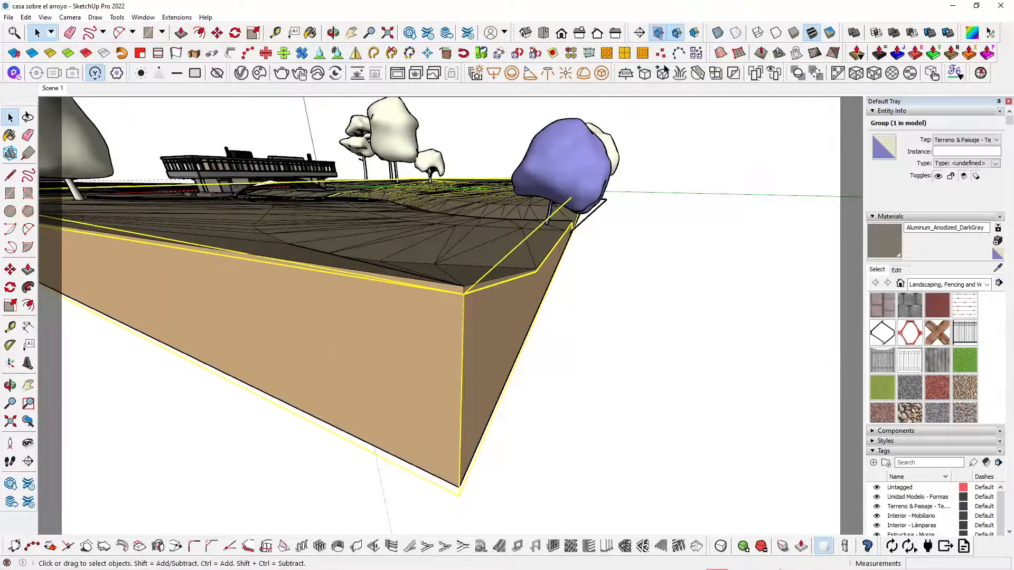
pyautogui.click(758, 77)
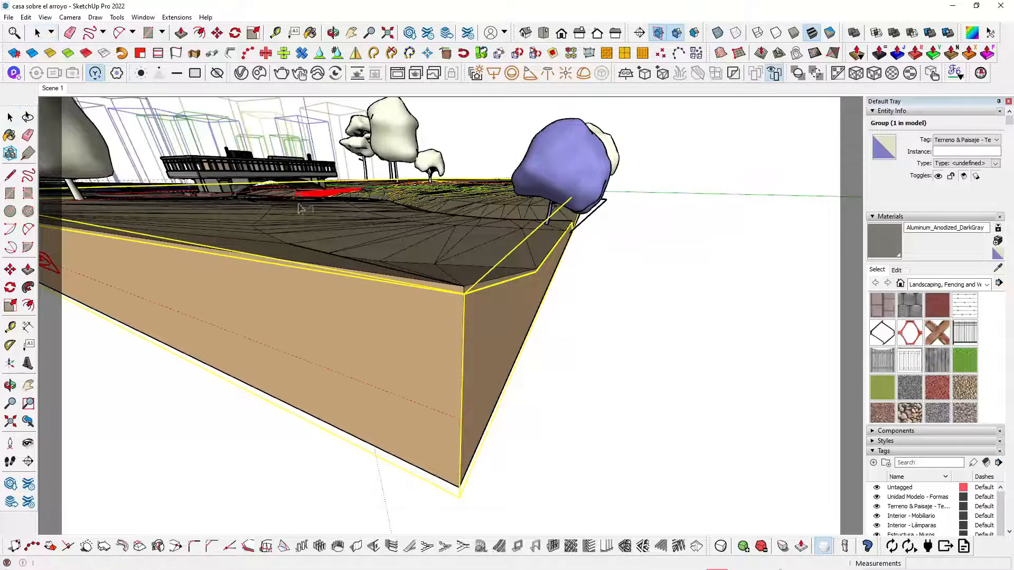
# Rename the new Scatter among the V-Ray geometries as POSTERIOR
pyautogui.click(241, 73)
pyautogui.moveTo(233, 105); pyautogui.dragTo(409, 104)
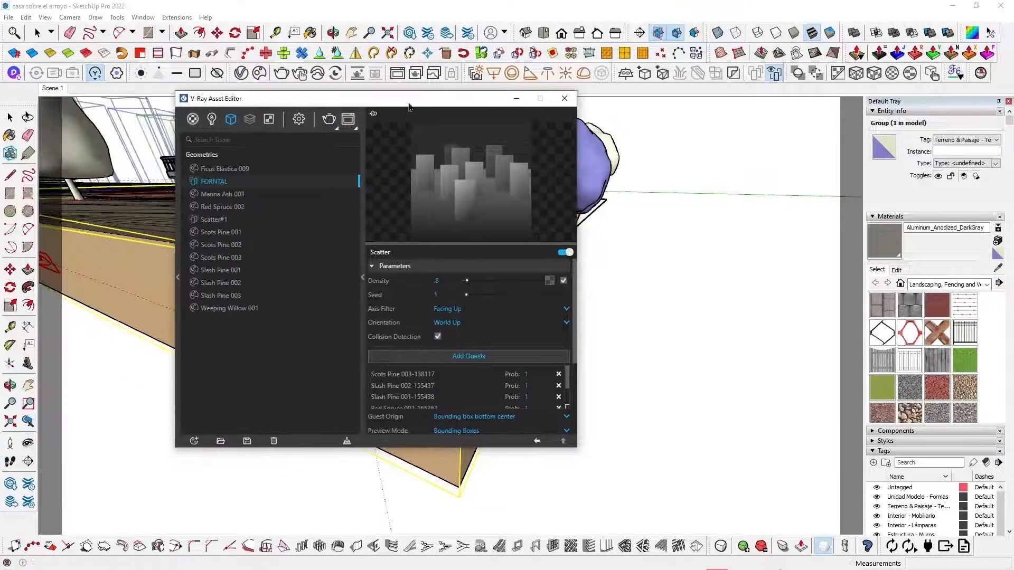
pyautogui.click(223, 221)
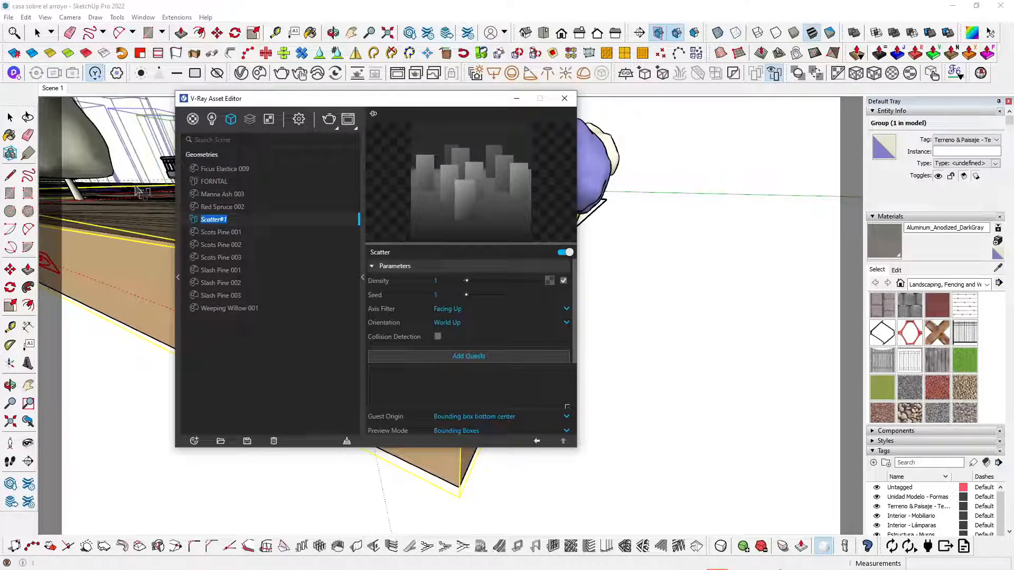
pyautogui.write('POSTERIOR')
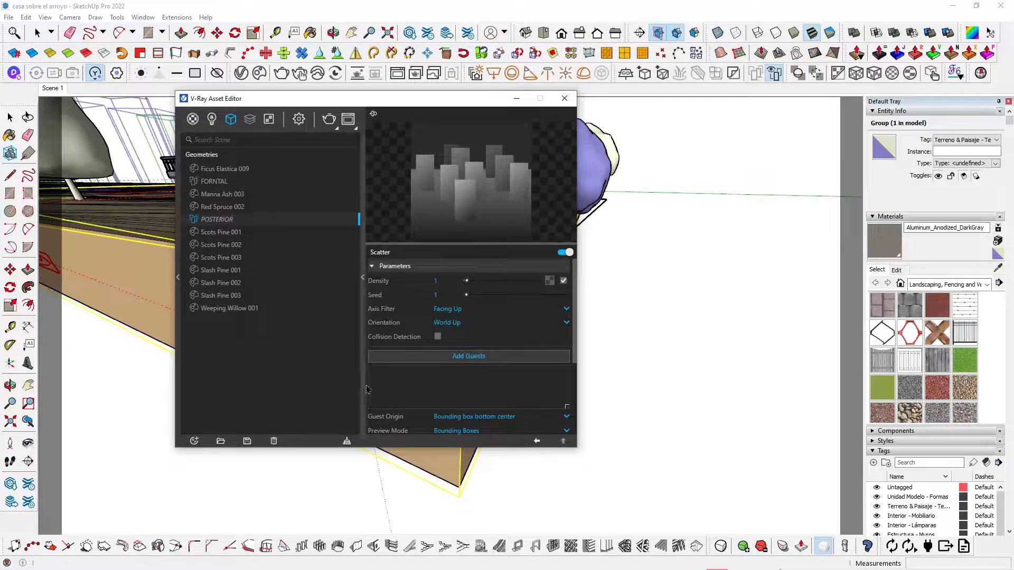
pyautogui.press('Return')
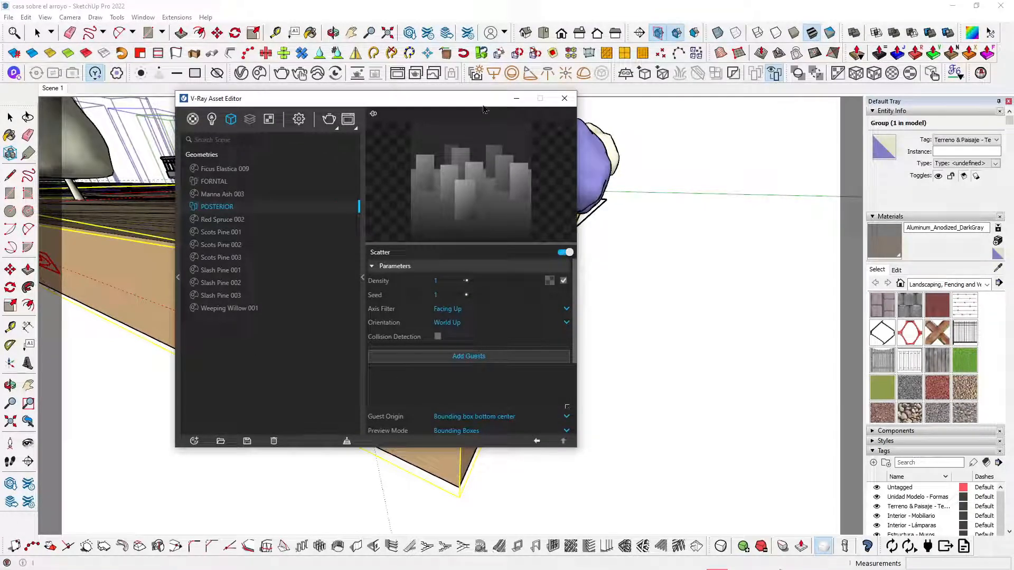
# Select three trees on one side of the house plus the three along the terrain's far edge
pyautogui.click(517, 99)
pyautogui.scroll(-5, 597, 365)
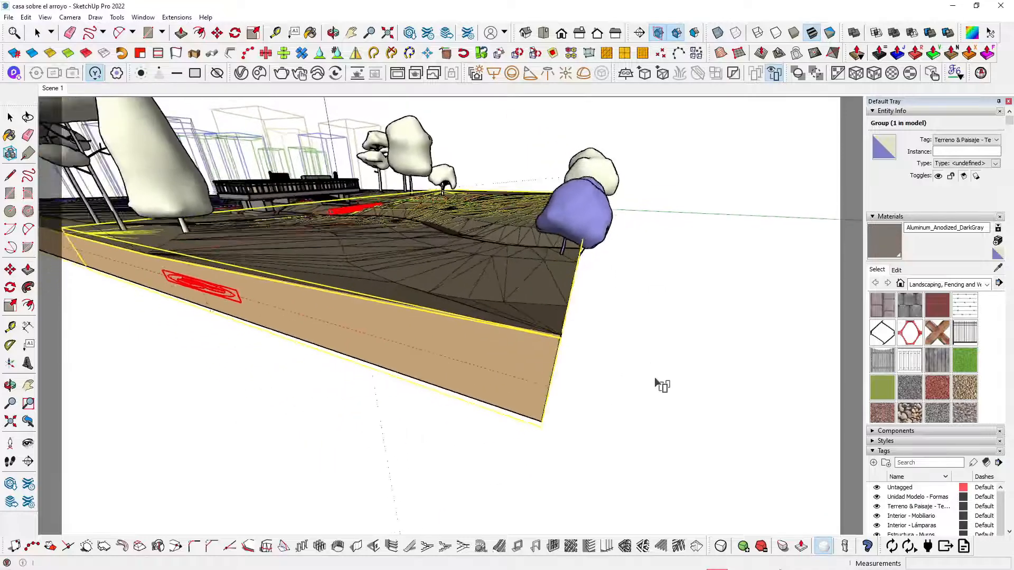
pyautogui.scroll(-3, 660, 382)
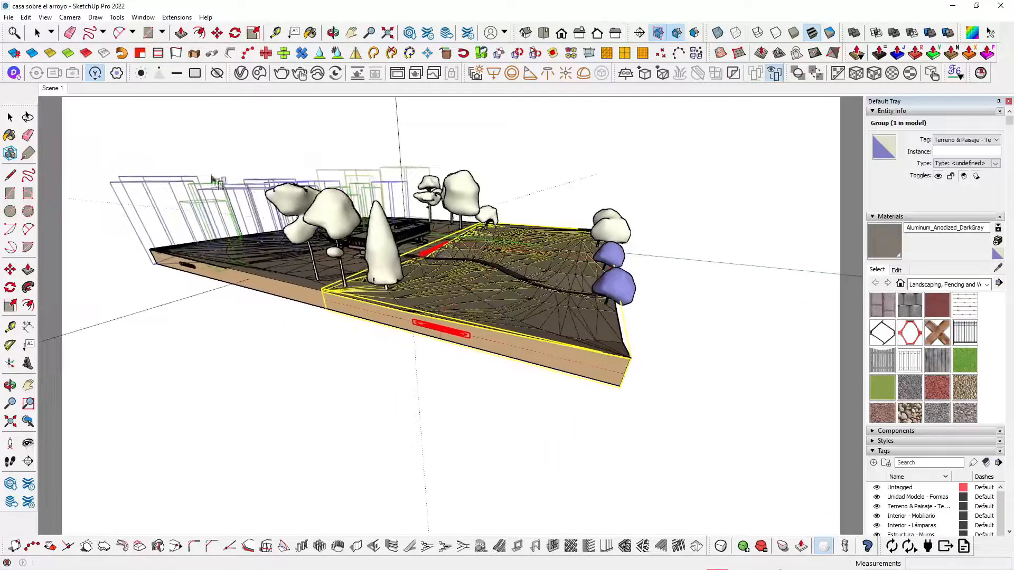
pyautogui.click(10, 117)
pyautogui.click(471, 197)
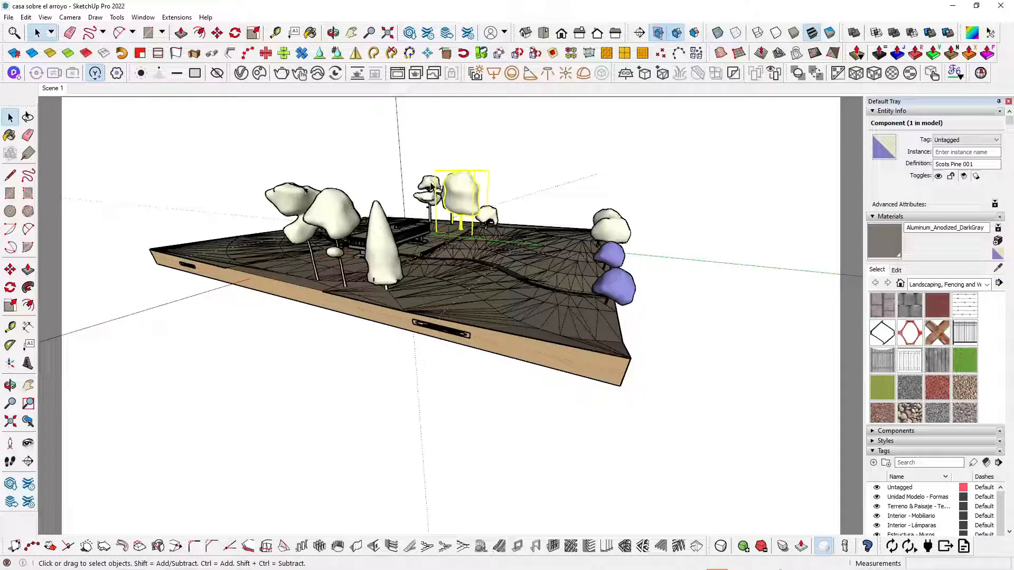
pyautogui.keyDown('ctrl'); pyautogui.click(431, 187); pyautogui.keyUp('ctrl')
pyautogui.keyDown('ctrl'); pyautogui.click(487, 217); pyautogui.keyUp('ctrl')
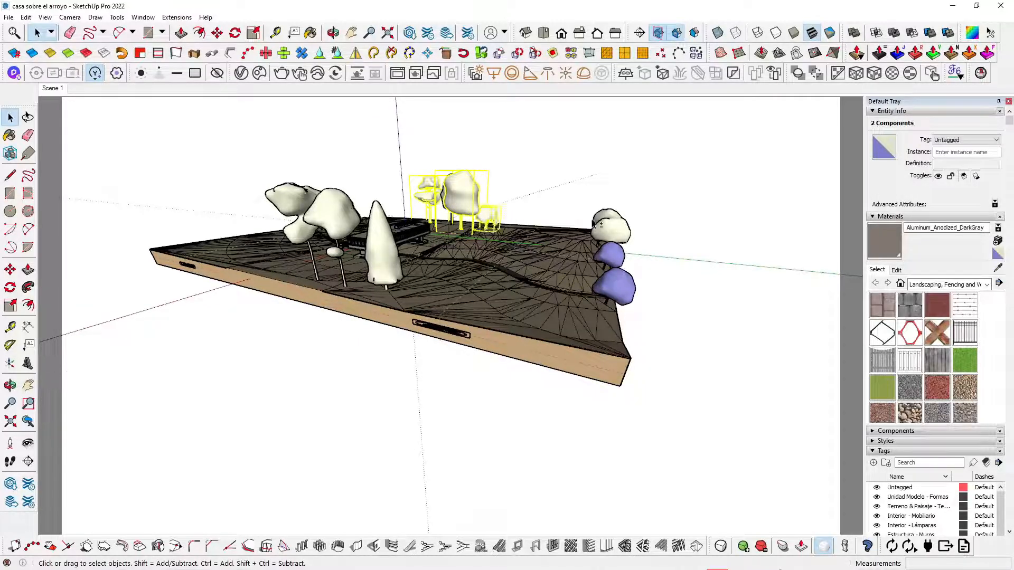
pyautogui.keyDown('ctrl'); pyautogui.click(607, 217); pyautogui.keyUp('ctrl')
pyautogui.keyDown('ctrl'); pyautogui.click(610, 254); pyautogui.keyUp('ctrl')
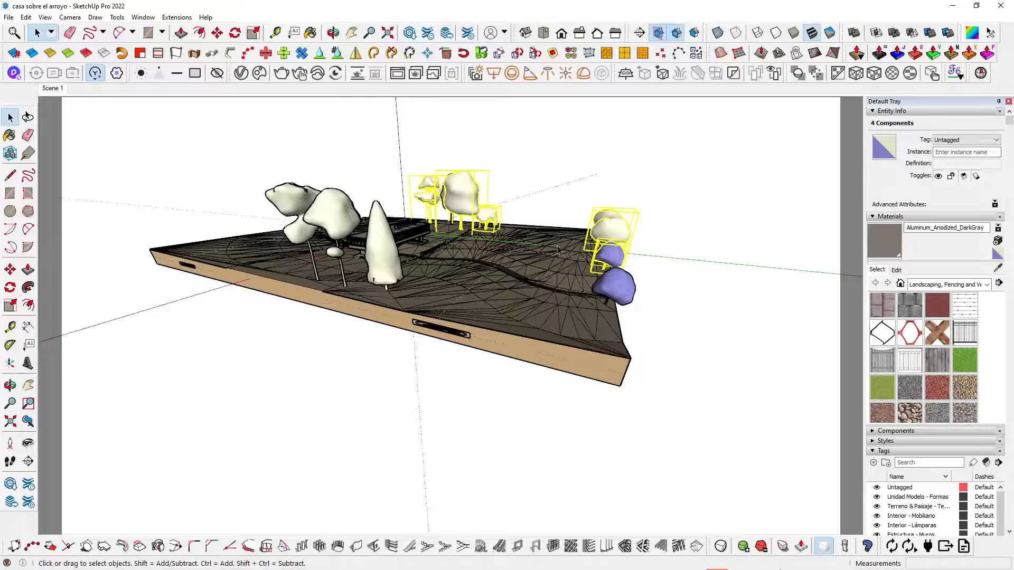
pyautogui.moveTo(609, 255); pyautogui.dragTo(691, 294, button='middle')
pyautogui.keyDown('ctrl'); pyautogui.click(615, 263); pyautogui.keyUp('ctrl')
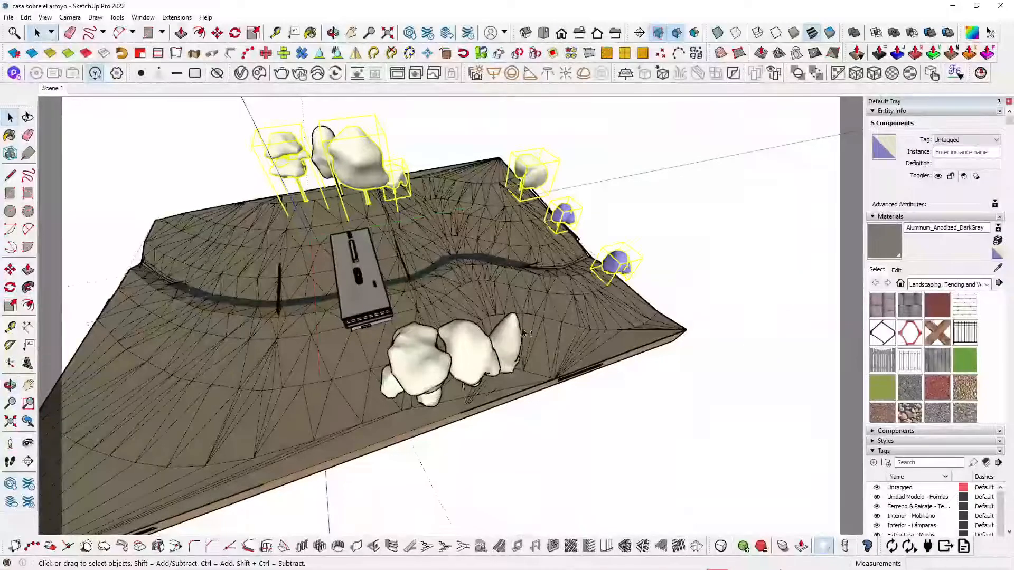
# Add the three tall trees on the opposite side and the skipped tree beside the house to the selection
pyautogui.keyDown('ctrl'); pyautogui.click(509, 339); pyautogui.keyUp('ctrl')
pyautogui.keyDown('ctrl'); pyautogui.click(467, 364); pyautogui.keyUp('ctrl')
pyautogui.keyDown('ctrl'); pyautogui.click(423, 388); pyautogui.keyUp('ctrl')
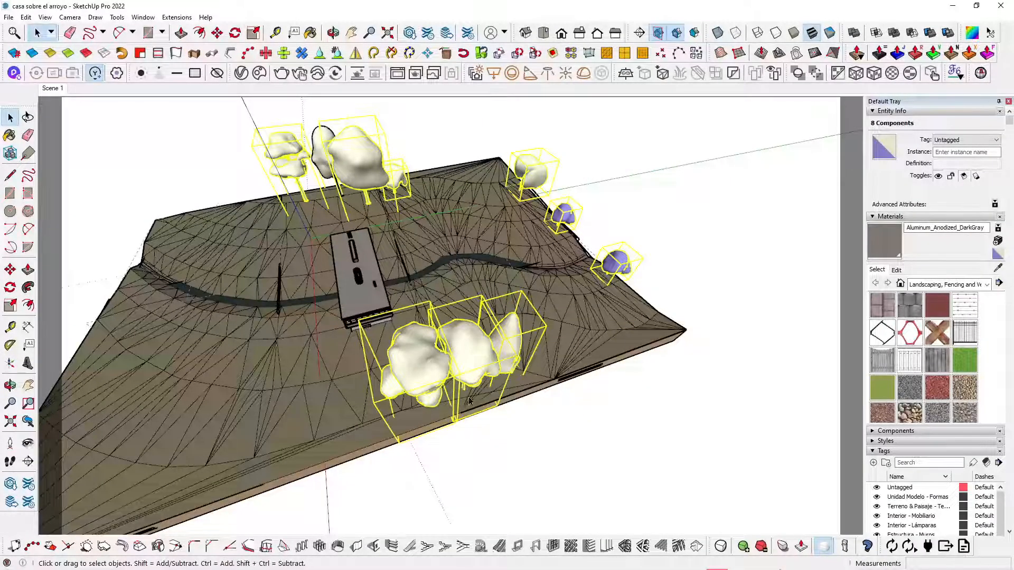
pyautogui.moveTo(422, 389); pyautogui.dragTo(624, 316, button='middle')
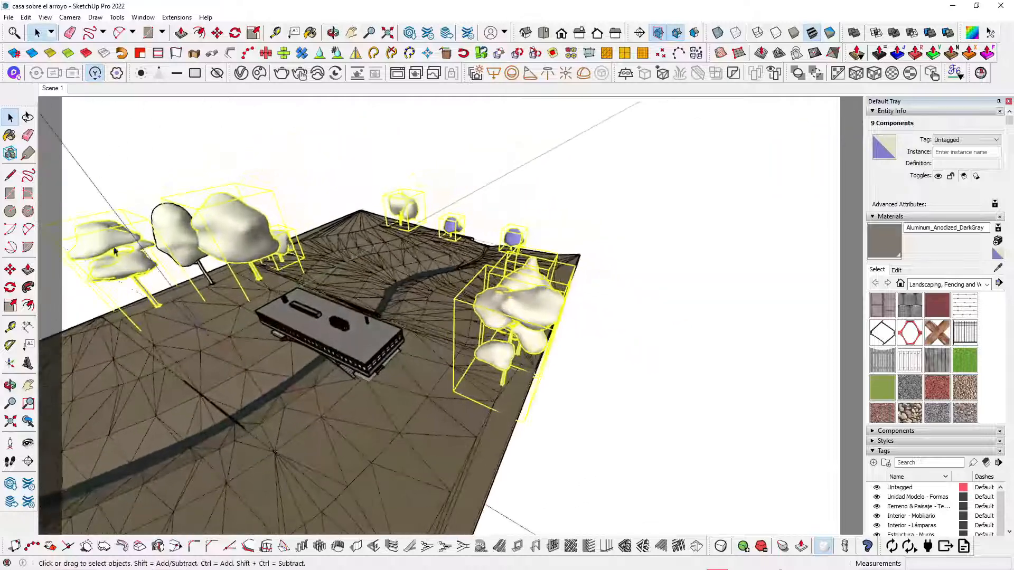
pyautogui.scroll(4, 108, 188)
pyautogui.scroll(4, 108, 189)
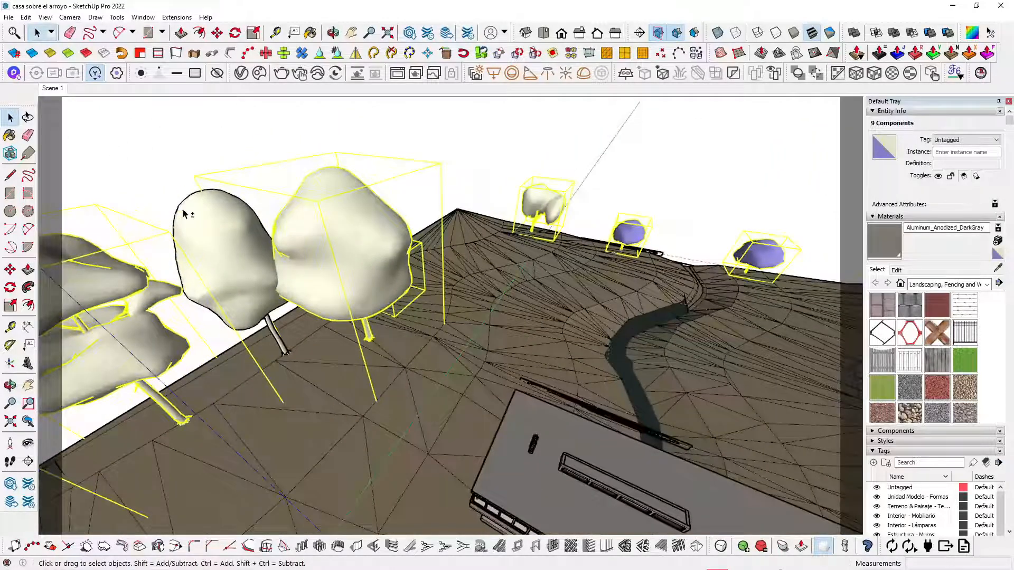
pyautogui.keyDown('shift'); pyautogui.click(183, 211); pyautogui.keyUp('shift')
pyautogui.scroll(-6, 212, 213)
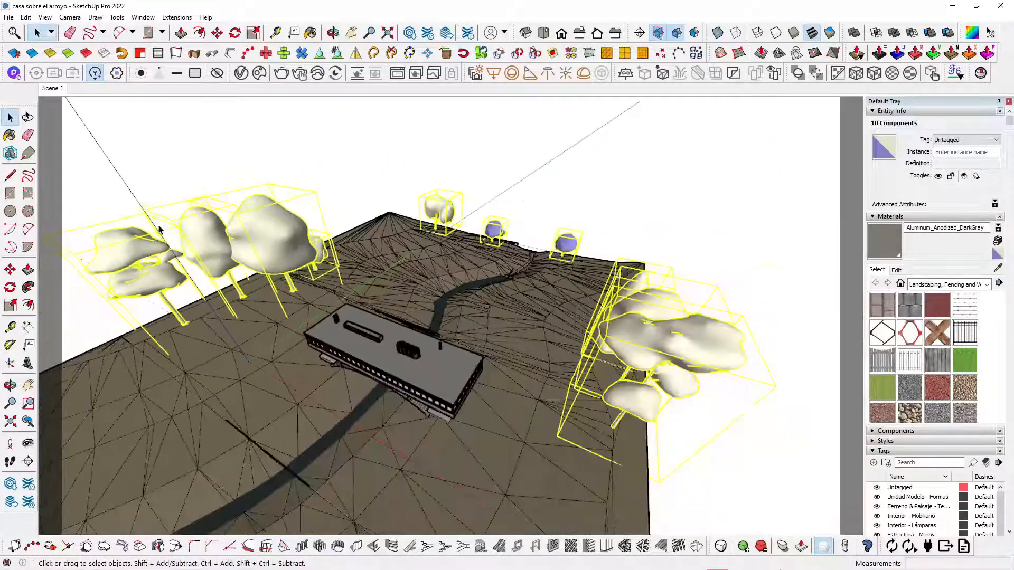
# Add the ten selected trees as guests to the POSTERIOR scatter
pyautogui.scroll(-3, 211, 216)
pyautogui.moveTo(305, 251); pyautogui.dragTo(296, 274, button='middle')
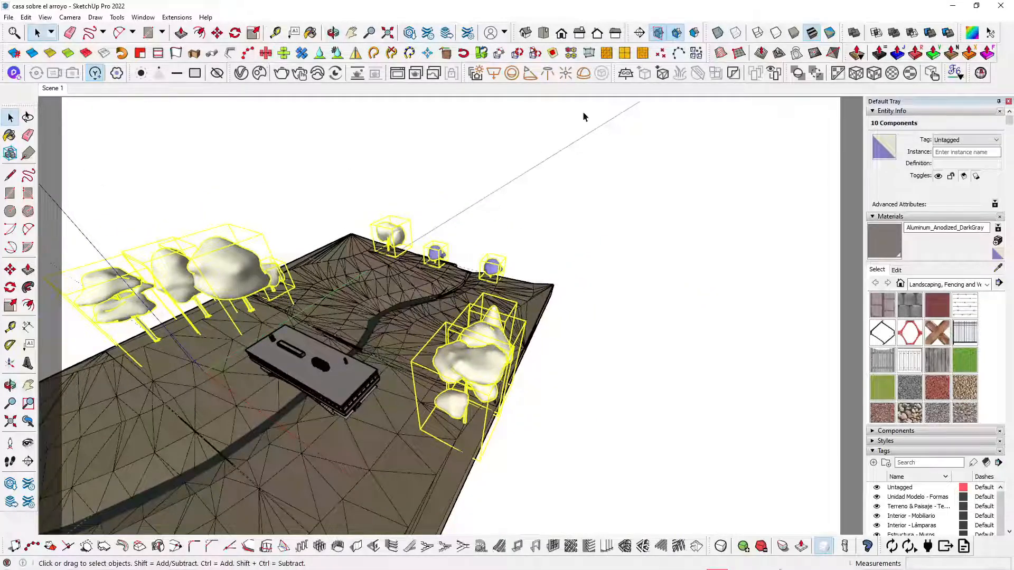
pyautogui.click(241, 73)
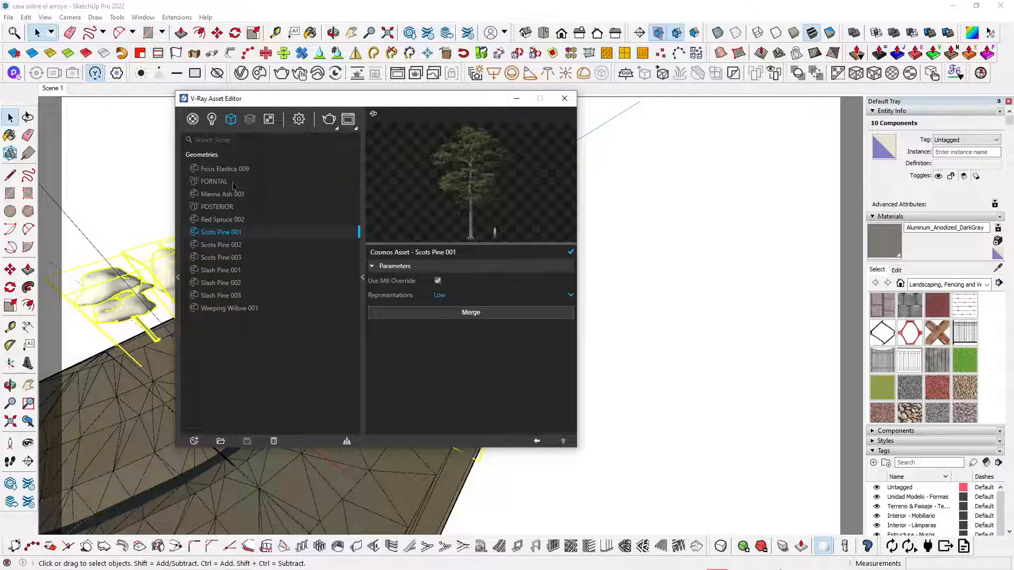
pyautogui.click(223, 208)
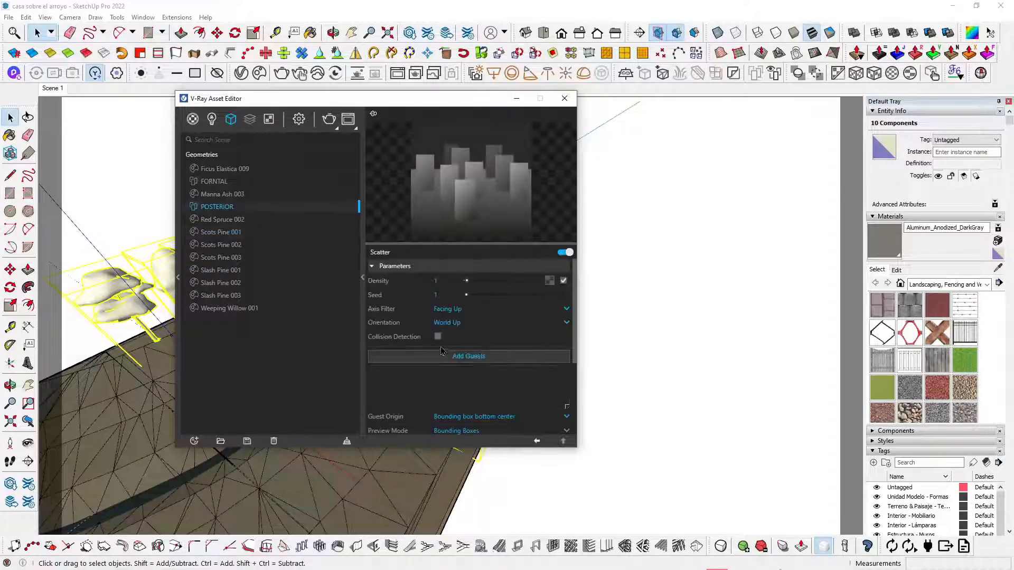
pyautogui.click(469, 357)
pyautogui.moveTo(466, 105); pyautogui.dragTo(418, 125)
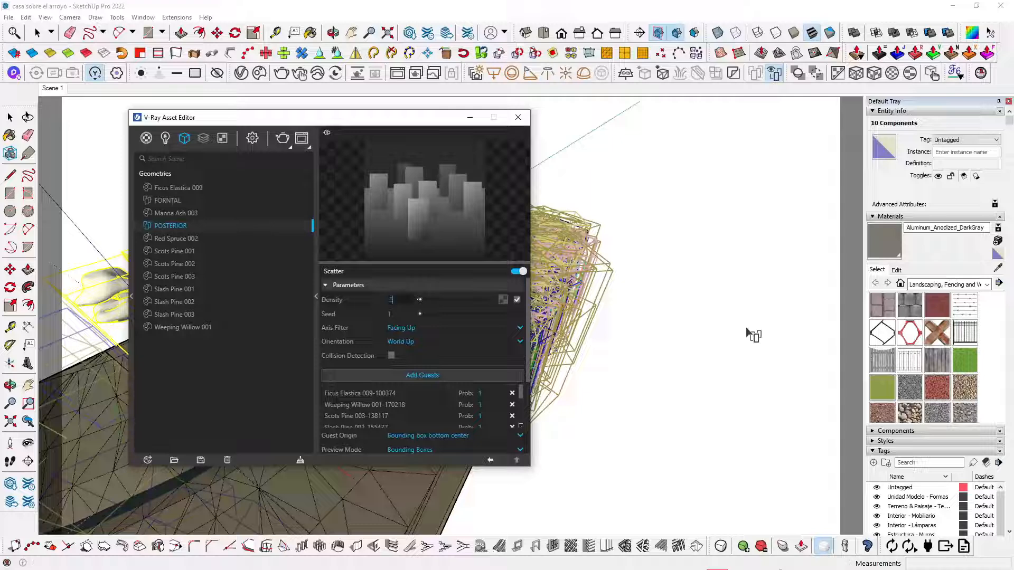
# Try a density of 0.5 on the POSTERIOR scatter and settle on 0.2
pyautogui.write('.5')
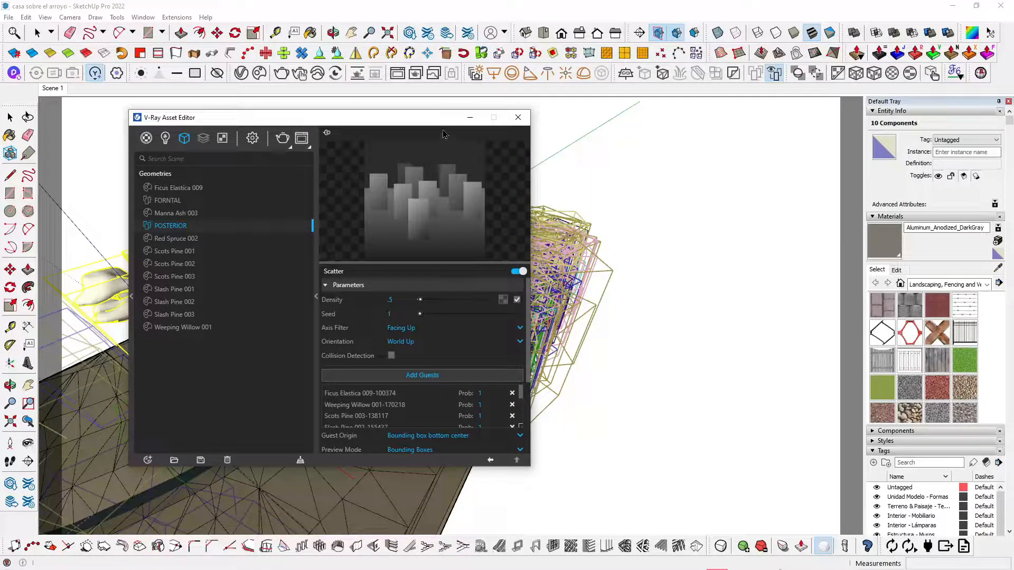
pyautogui.moveTo(431, 120); pyautogui.dragTo(670, 179)
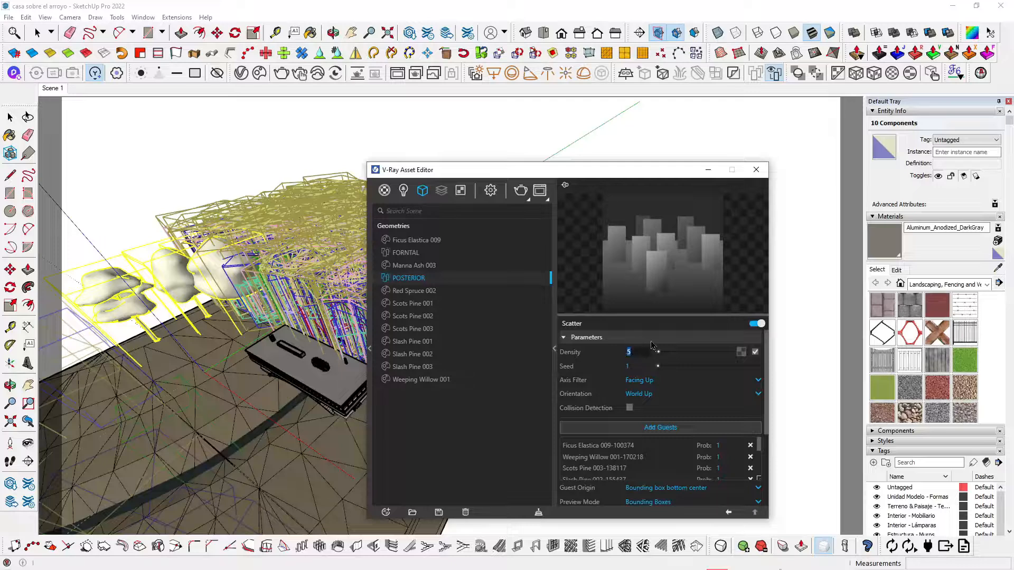
pyautogui.press('Return')
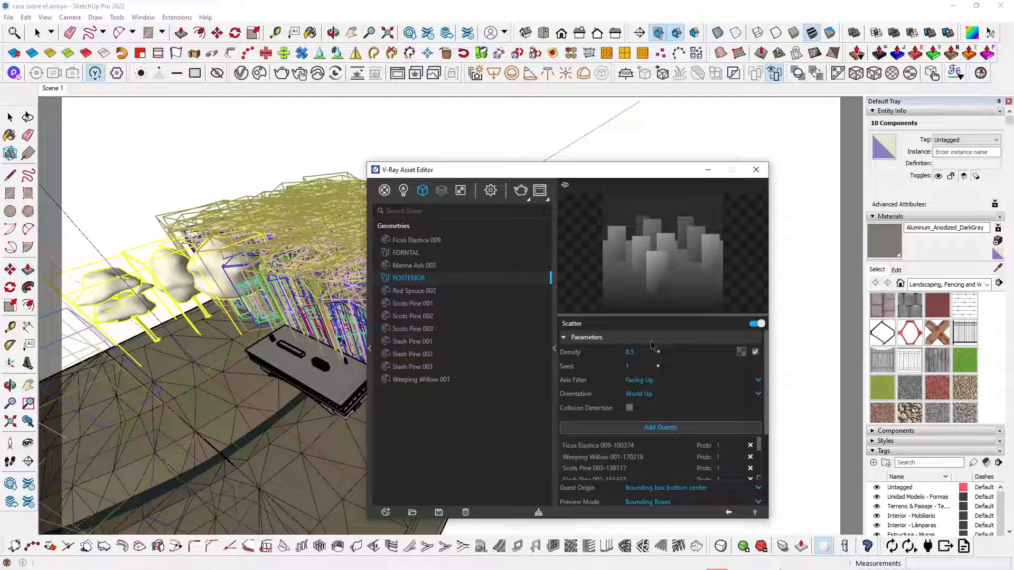
pyautogui.moveTo(629, 352); pyautogui.dragTo(640, 351)
pyautogui.press('Return')
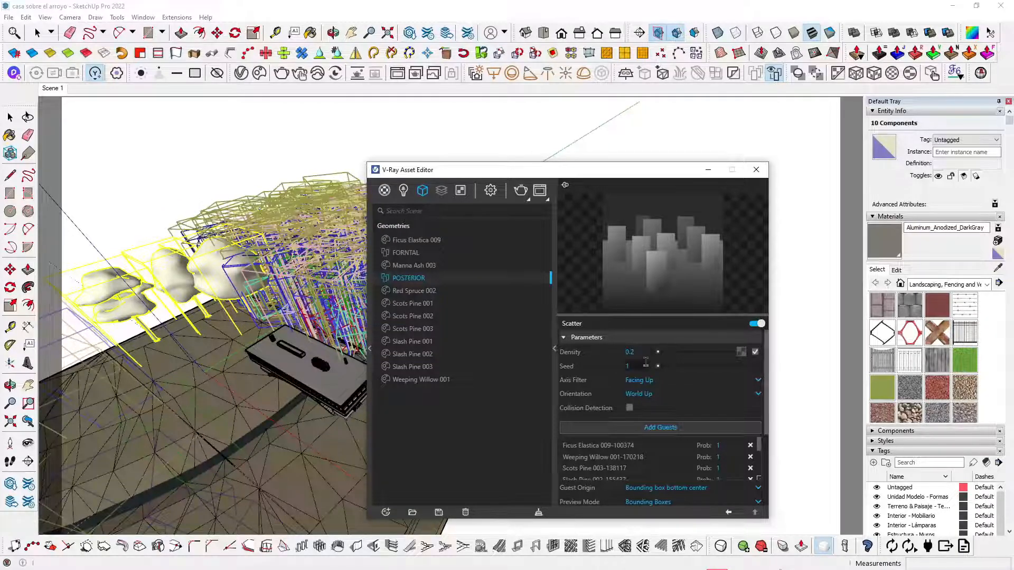
# Examine how the scattered tree bounding boxes cover the rear terrain, especially along its side edge and outer corner
pyautogui.moveTo(594, 173)
pyautogui.mouseDown()
pyautogui.moveTo(570, 357)
pyautogui.moveTo(509, 431)
pyautogui.mouseUp()
pyautogui.scroll(6, 426, 345)
pyautogui.scroll(-8, 426, 345)
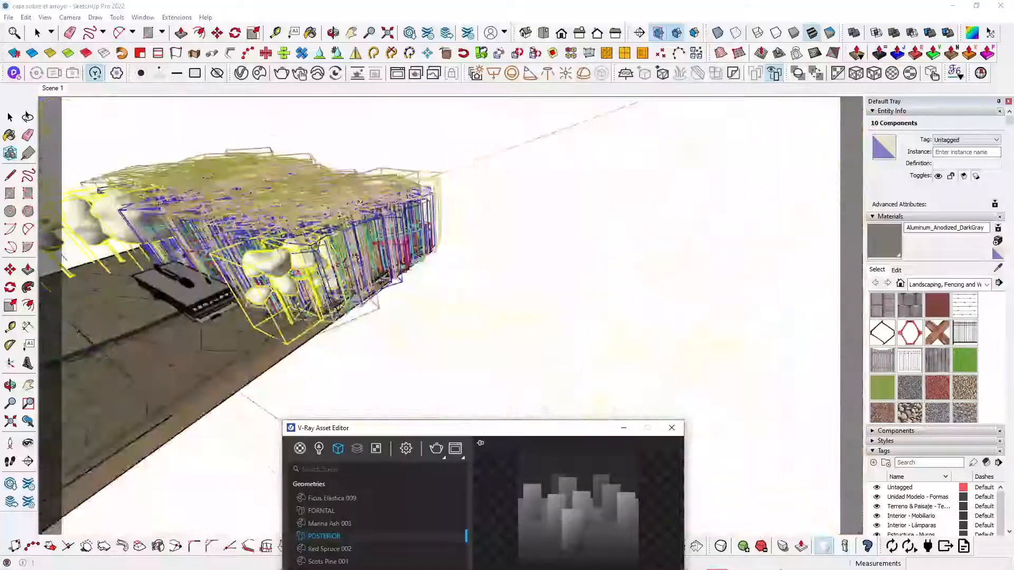
pyautogui.moveTo(451, 328); pyautogui.dragTo(269, 317, button='middle')
pyautogui.scroll(3, 471, 227)
pyautogui.moveTo(471, 233); pyautogui.dragTo(547, 248, button='middle')
pyautogui.scroll(2, 504, 253)
pyautogui.scroll(3, 504, 253)
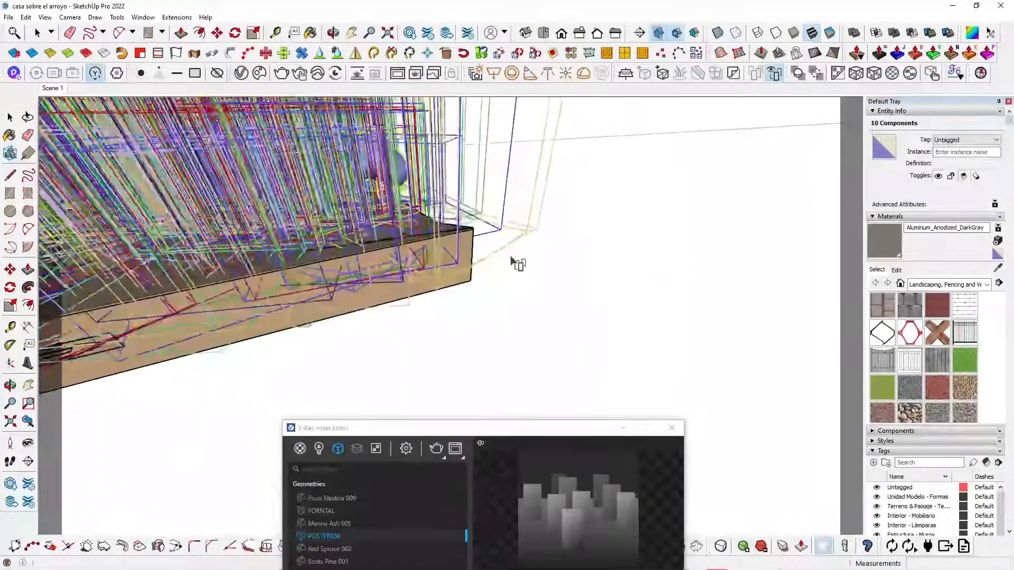
pyautogui.moveTo(498, 272); pyautogui.dragTo(412, 282, button='middle')
pyautogui.scroll(2, 393, 274)
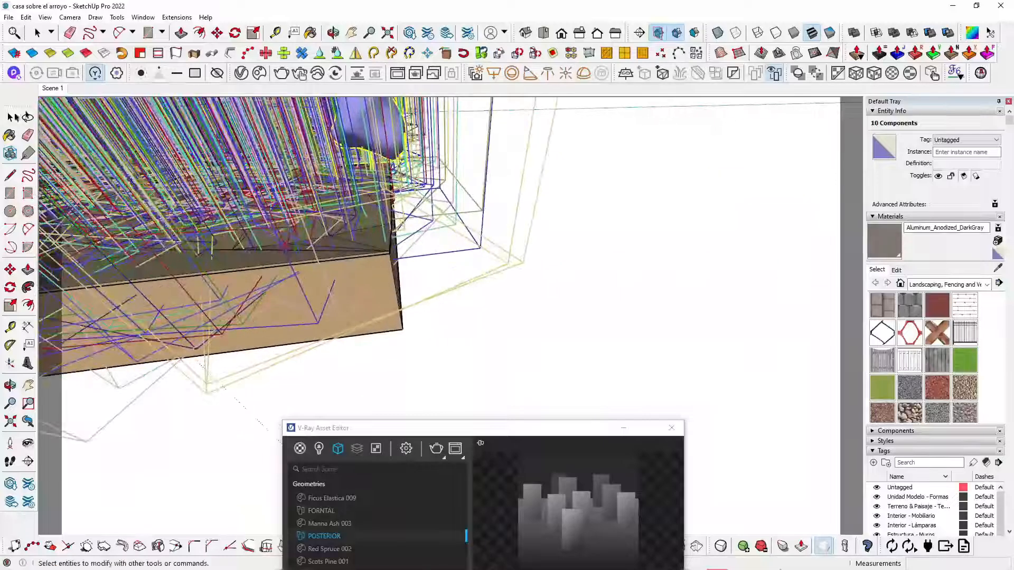
# Move the rear terrain group horizontally outward so that it overhangs the corner of the base block, and clear the selection
pyautogui.press('space')
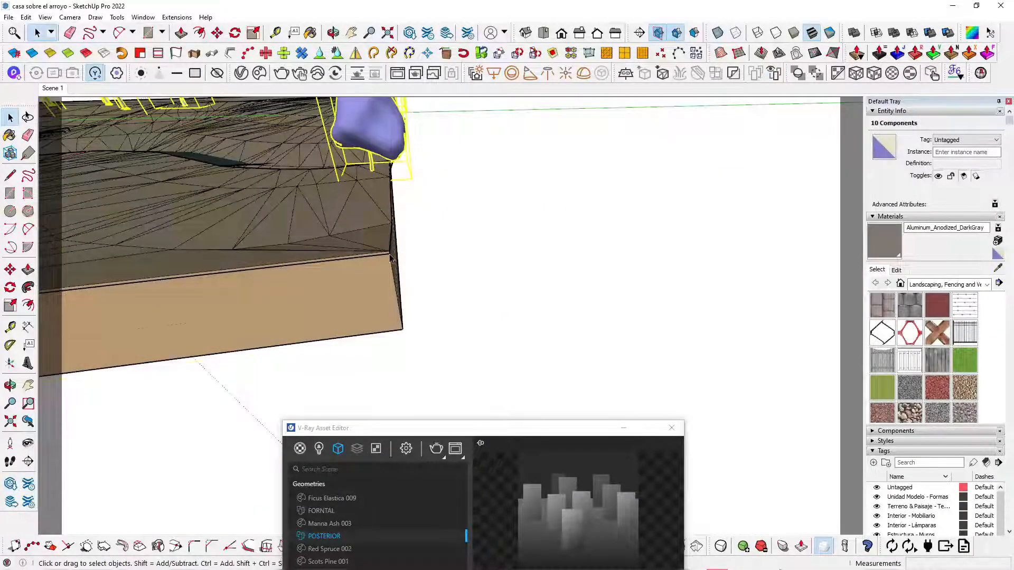
pyautogui.click(391, 258)
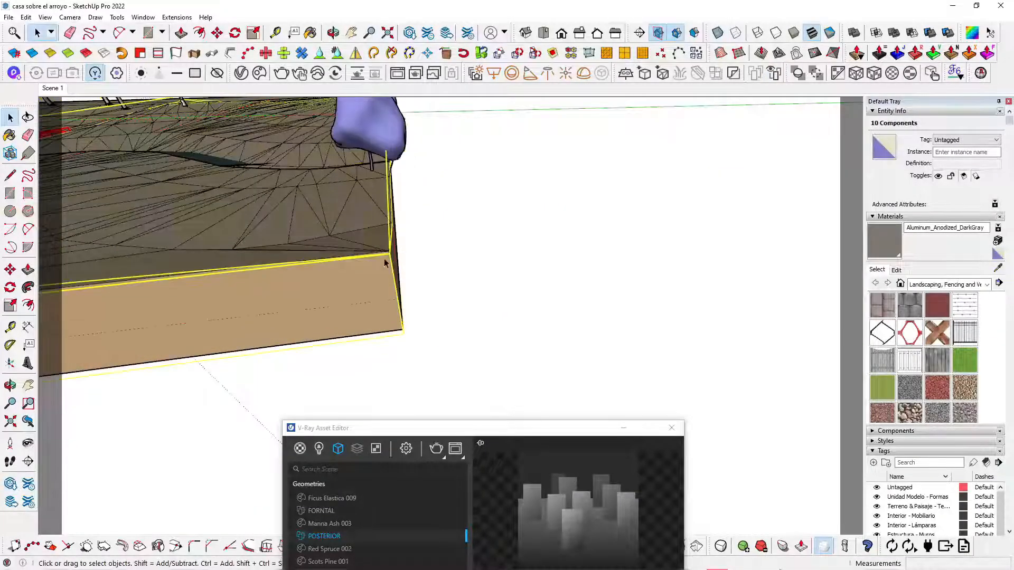
pyautogui.press('m')
pyautogui.click(158, 294)
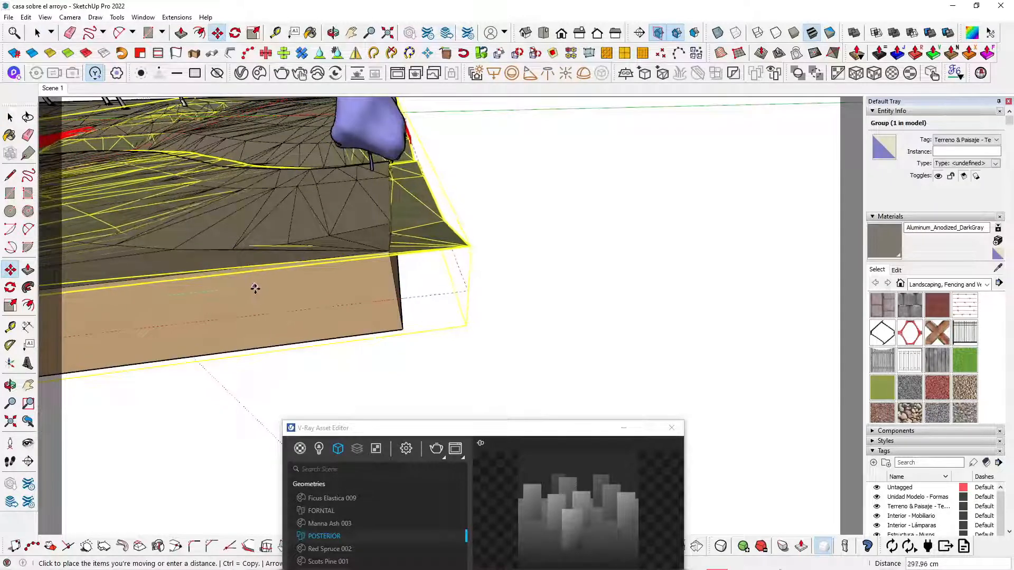
pyautogui.click(221, 290)
pyautogui.scroll(-3, 626, 275)
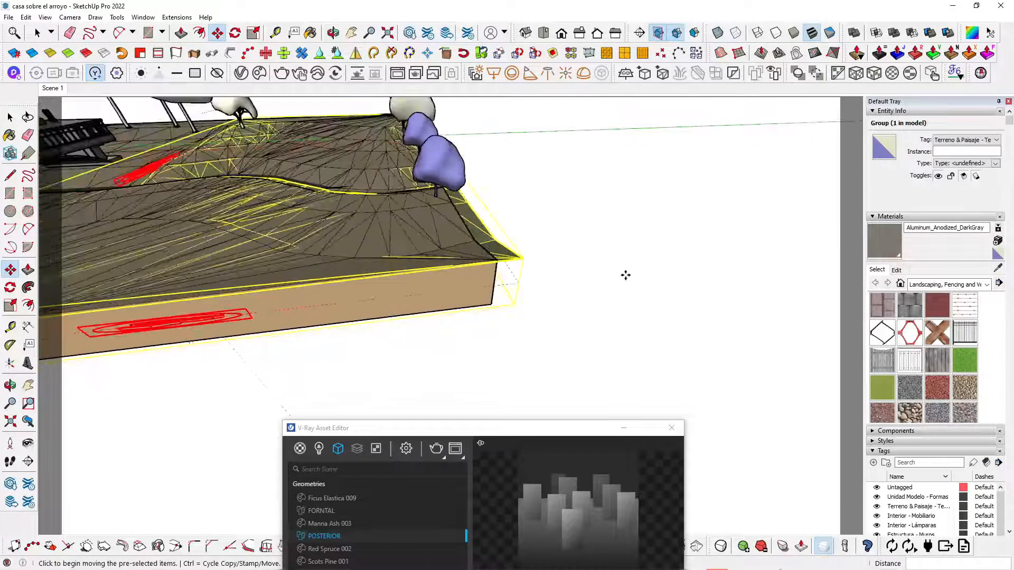
pyautogui.press('Escape')
pyautogui.scroll(-2, 664, 283)
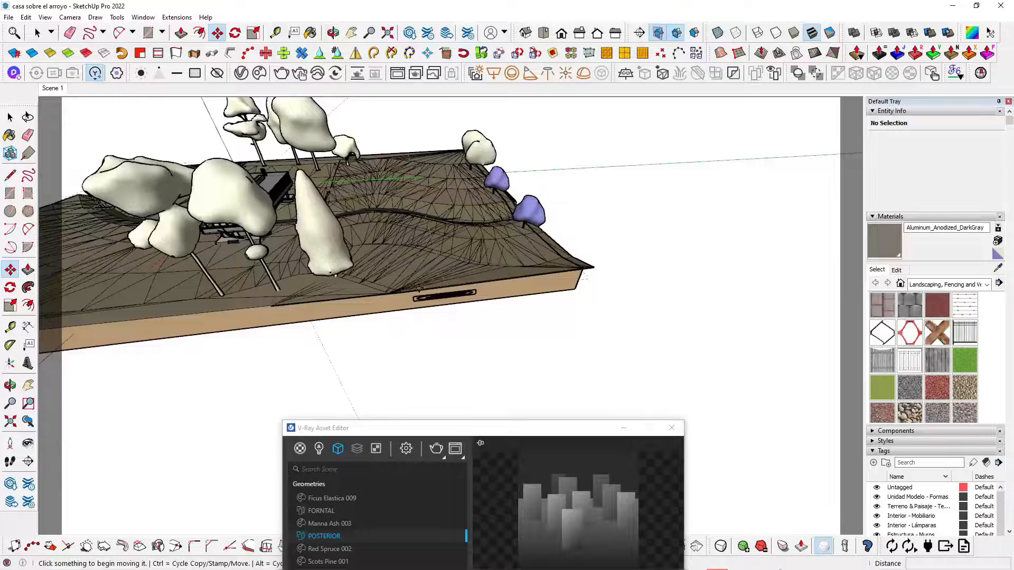
pyautogui.moveTo(420, 290); pyautogui.dragTo(635, 347, button='middle')
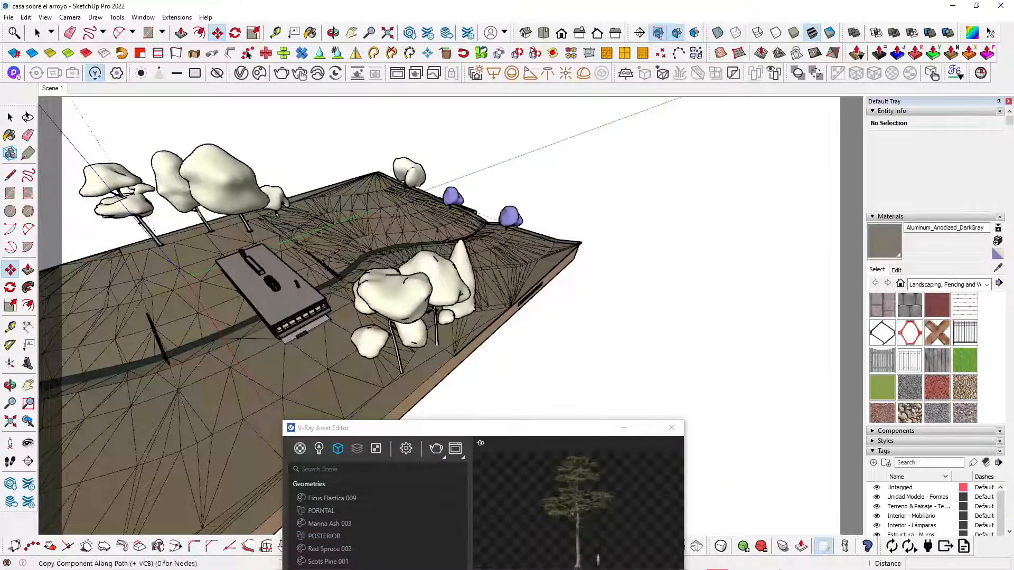
# Return to the Scene 1 view and set the V-Ray render quality to Medium
pyautogui.click(50, 89)
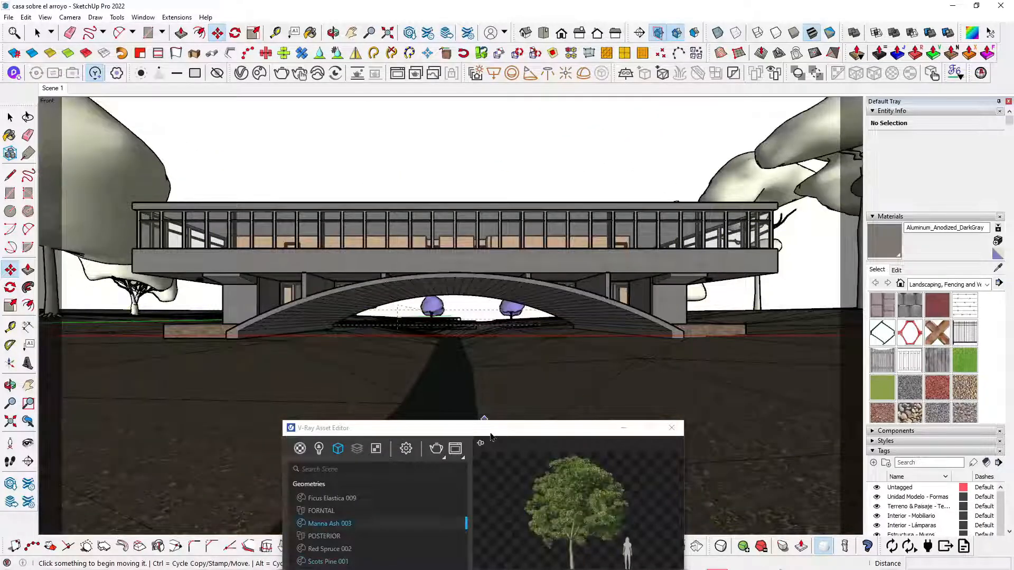
pyautogui.press('space')
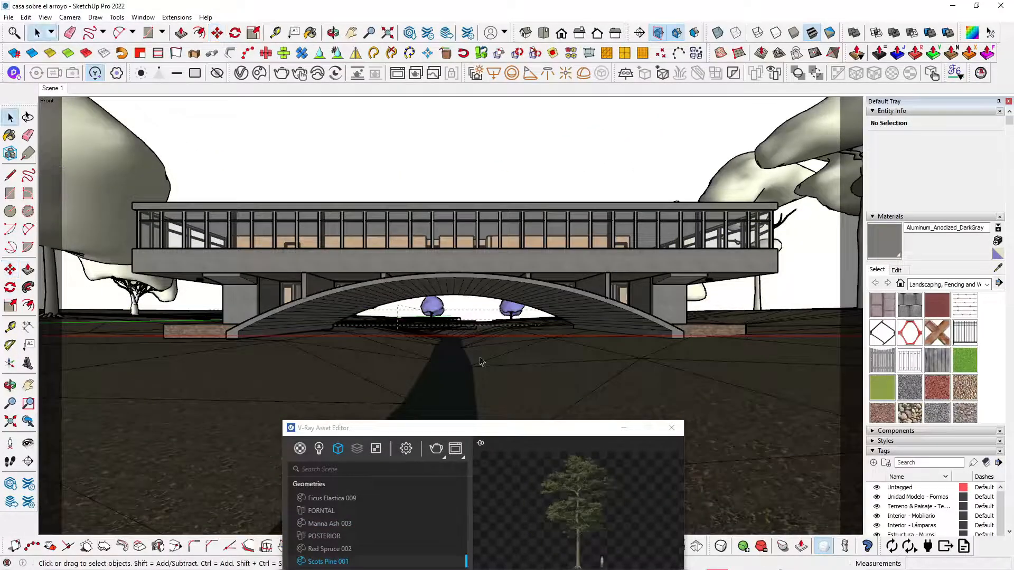
pyautogui.moveTo(516, 424); pyautogui.dragTo(461, 77)
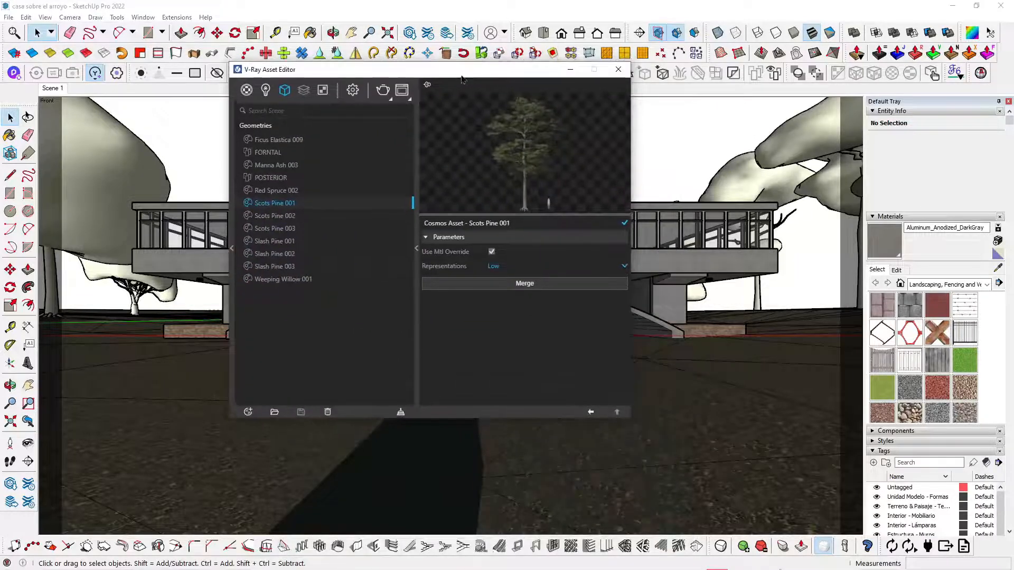
pyautogui.click(352, 91)
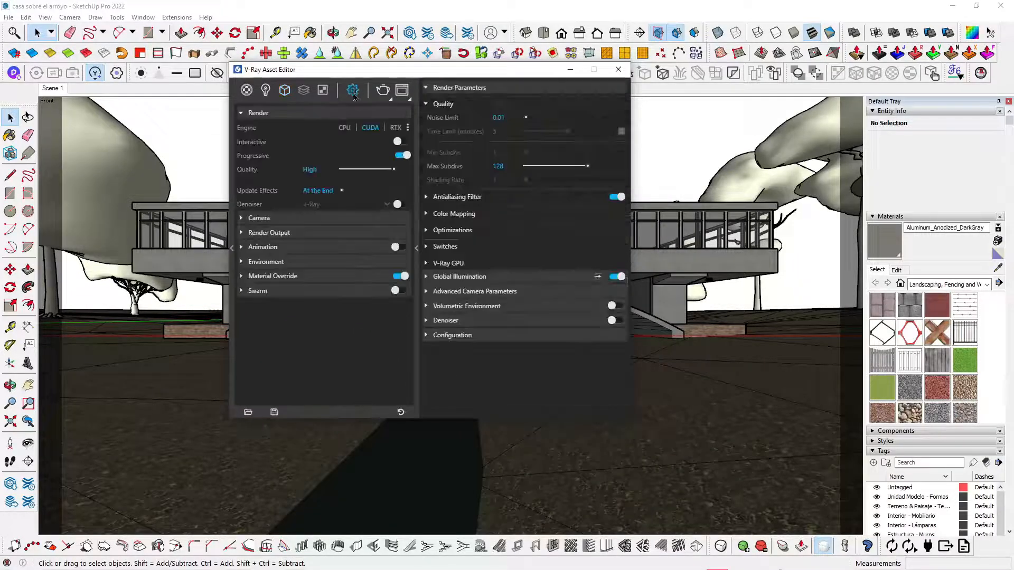
pyautogui.click(370, 171)
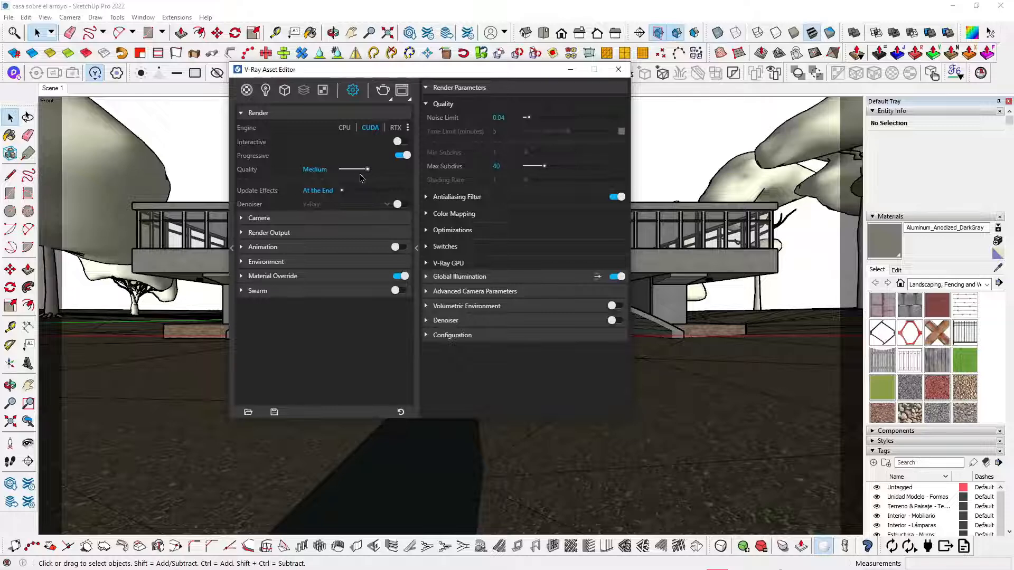
# Review the render output size and aspect ratio, and toggle the material override off and on again
pyautogui.click(267, 233)
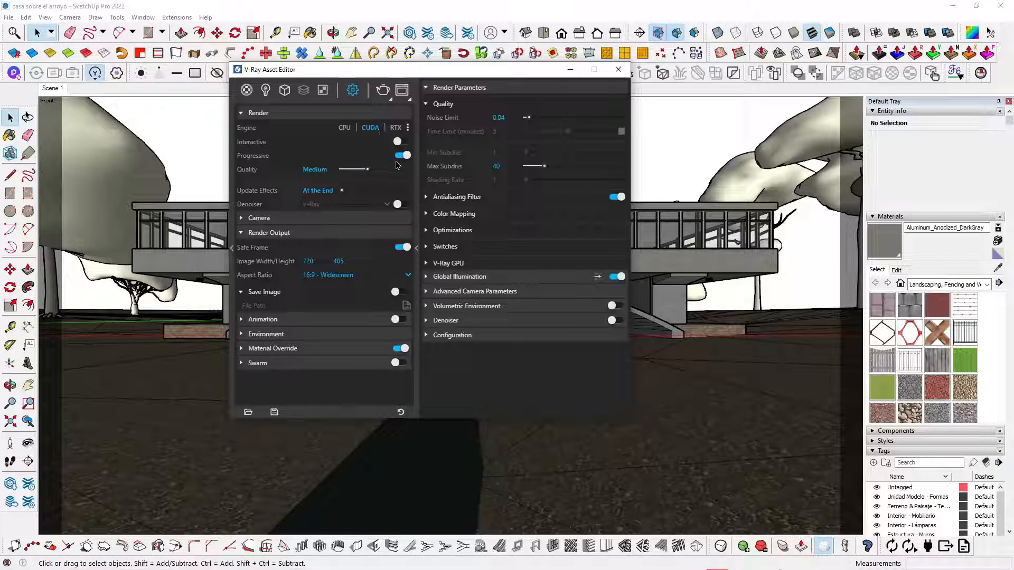
pyautogui.click(401, 349)
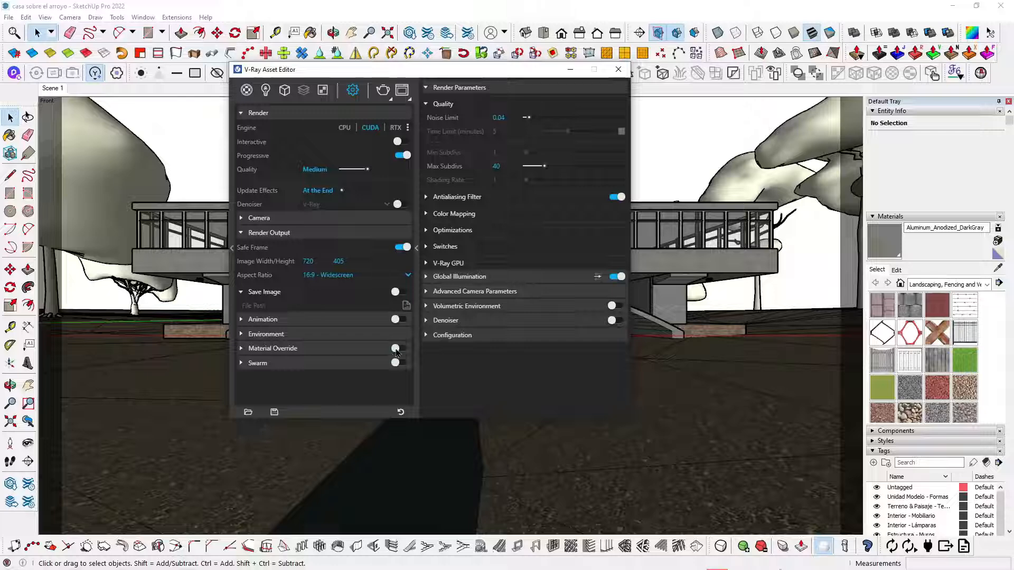
pyautogui.click(396, 349)
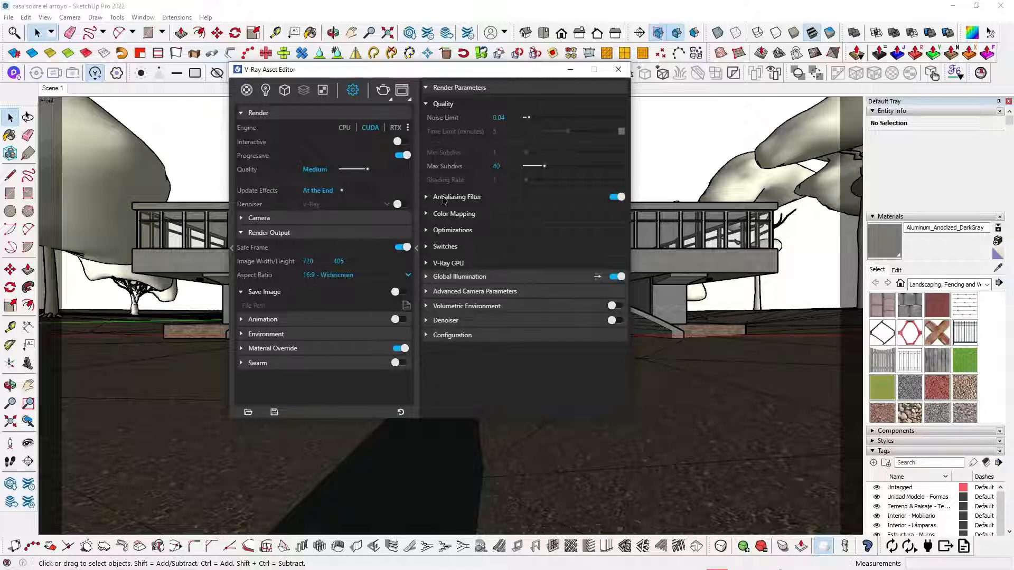
# Render Scene 1 with V-Ray, inspect the enlarged image at 200% in the frame buffer, and minimize it
pyautogui.click(382, 92)
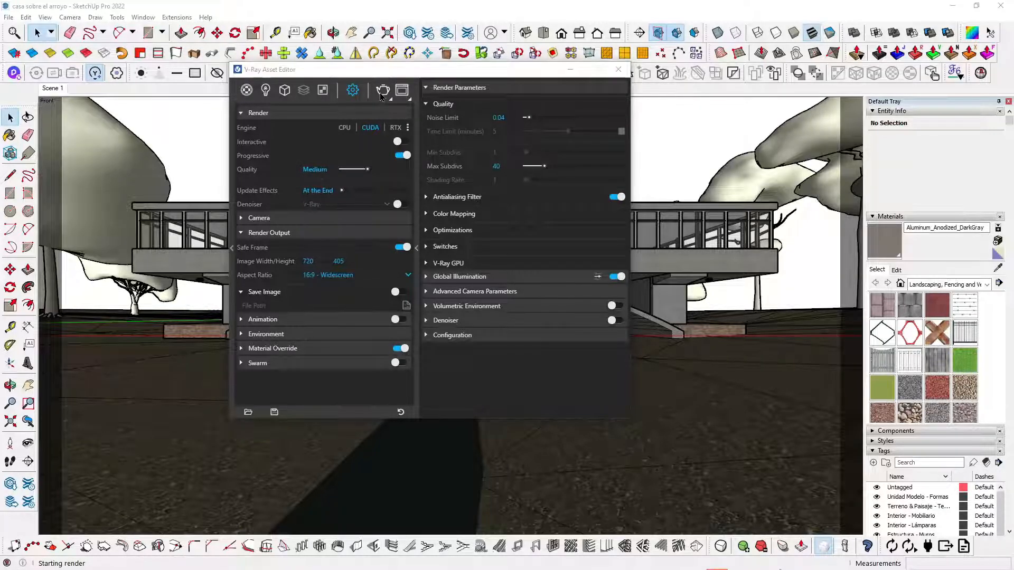
pyautogui.moveTo(708, 102); pyautogui.dragTo(452, 81)
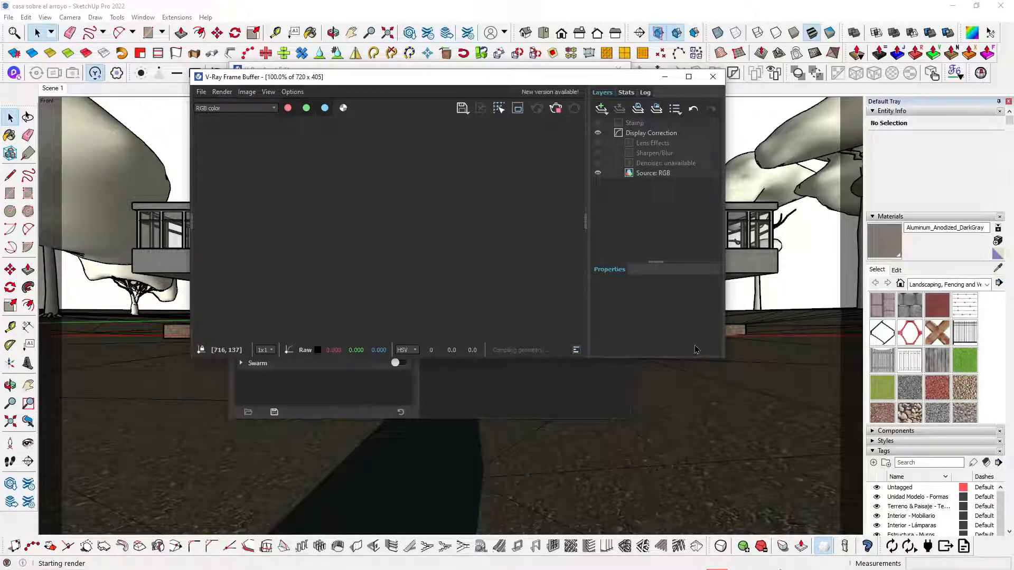
pyautogui.click(688, 76)
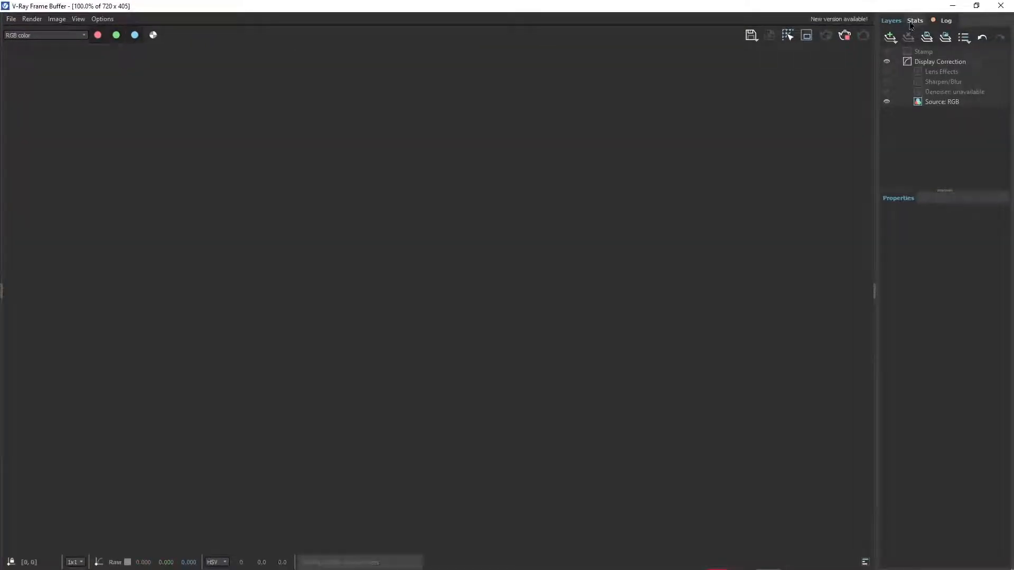
pyautogui.click(977, 6)
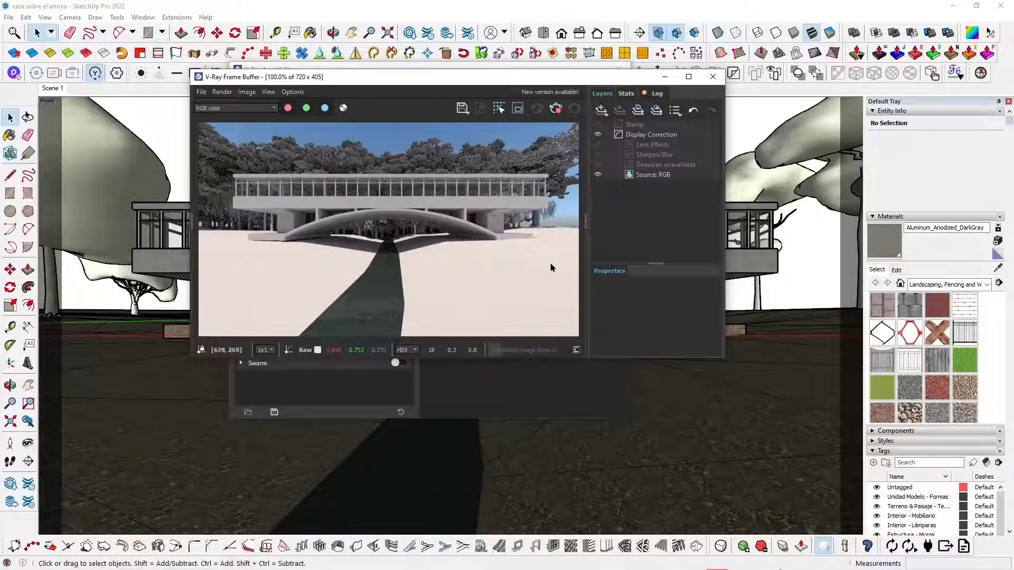
pyautogui.click(688, 76)
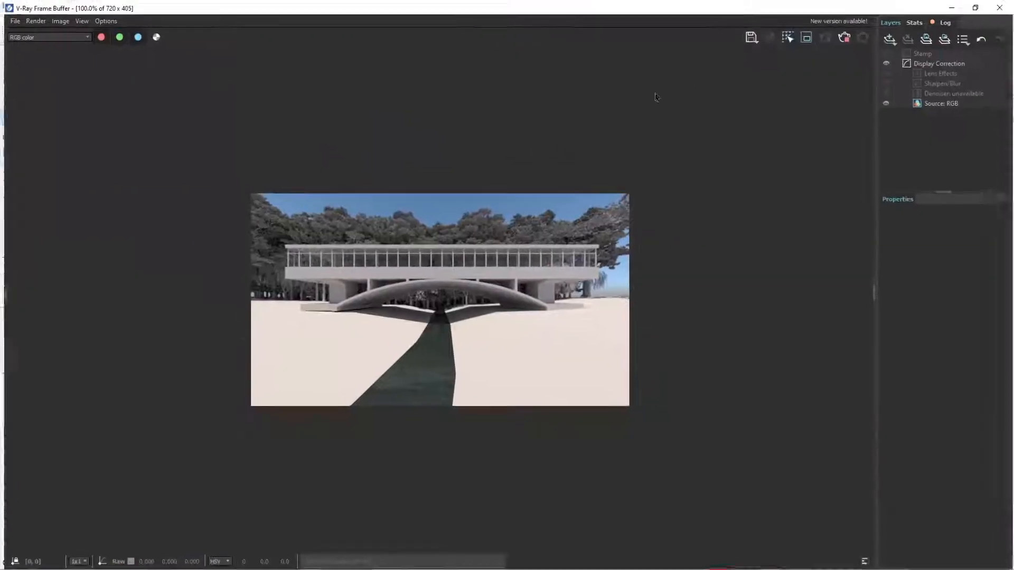
pyautogui.scroll(1, 414, 289)
pyautogui.scroll(1, 414, 289)
pyautogui.scroll(-1, 415, 289)
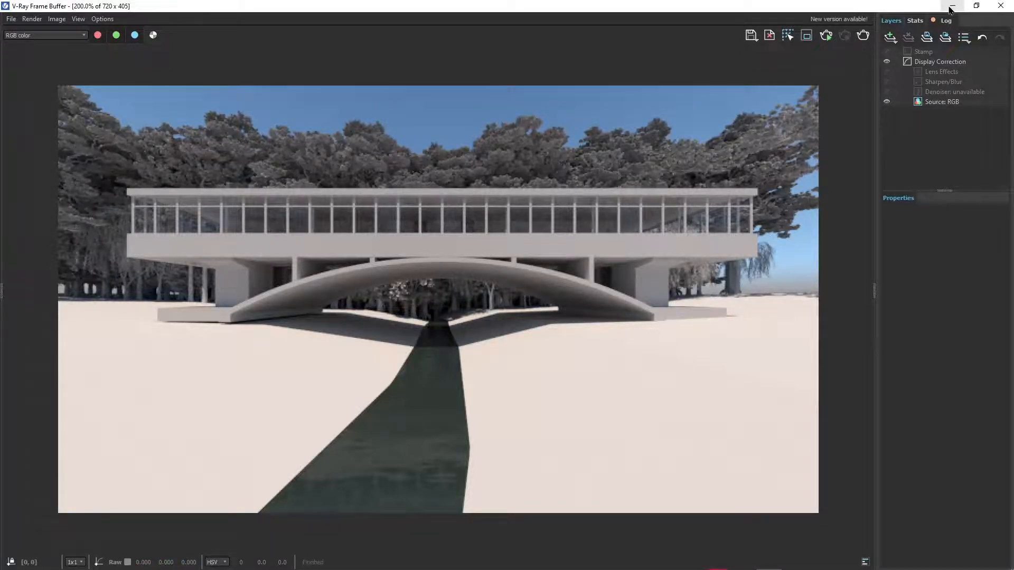
pyautogui.click(951, 7)
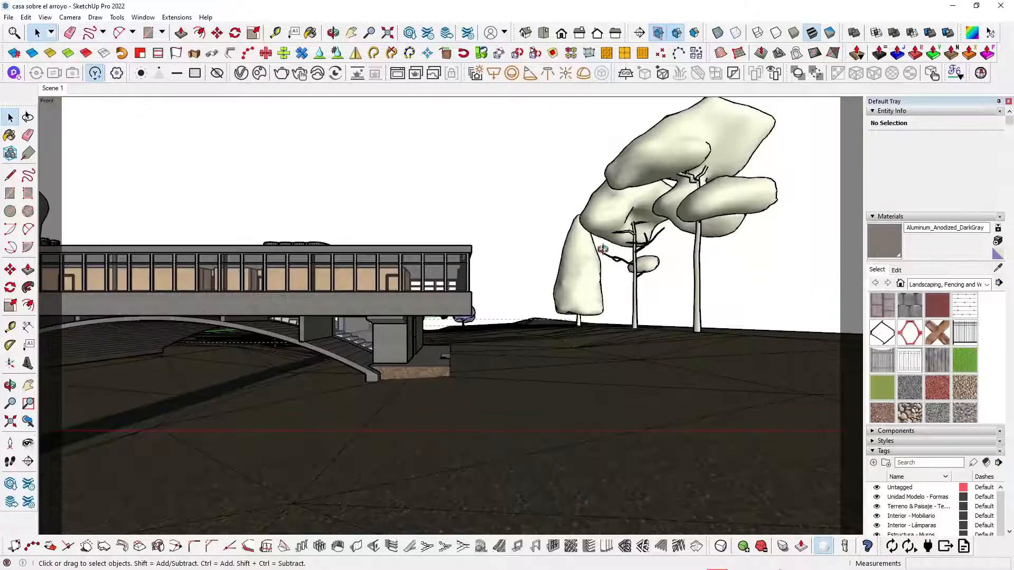
# Move the overhanging terrain group about 193.8 cm inward so that its corner lines up with the corner of the base block
pyautogui.moveTo(602, 248); pyautogui.dragTo(83, 355, button='middle')
pyautogui.scroll(-5, 97, 328)
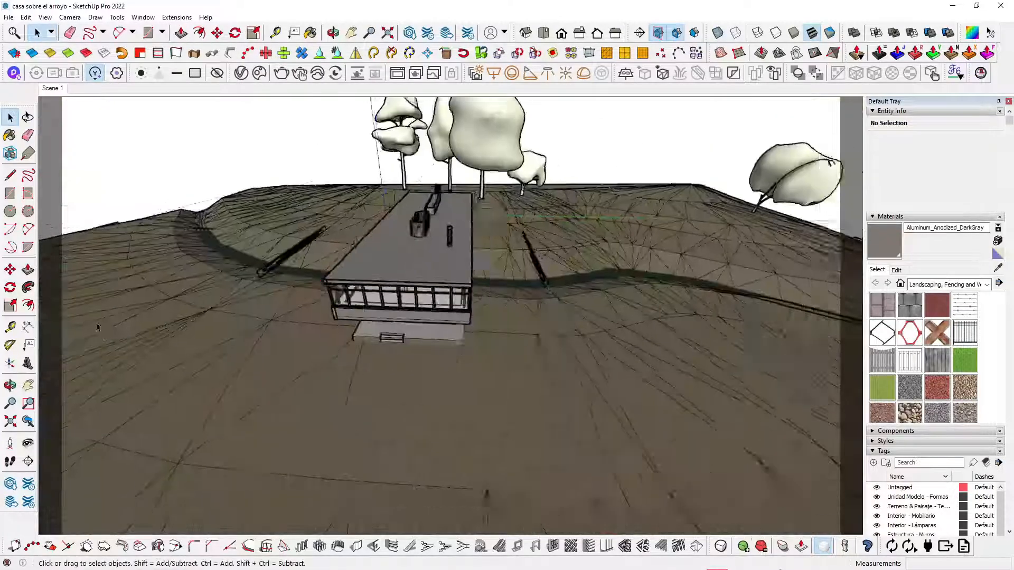
pyautogui.scroll(-5, 357, 350)
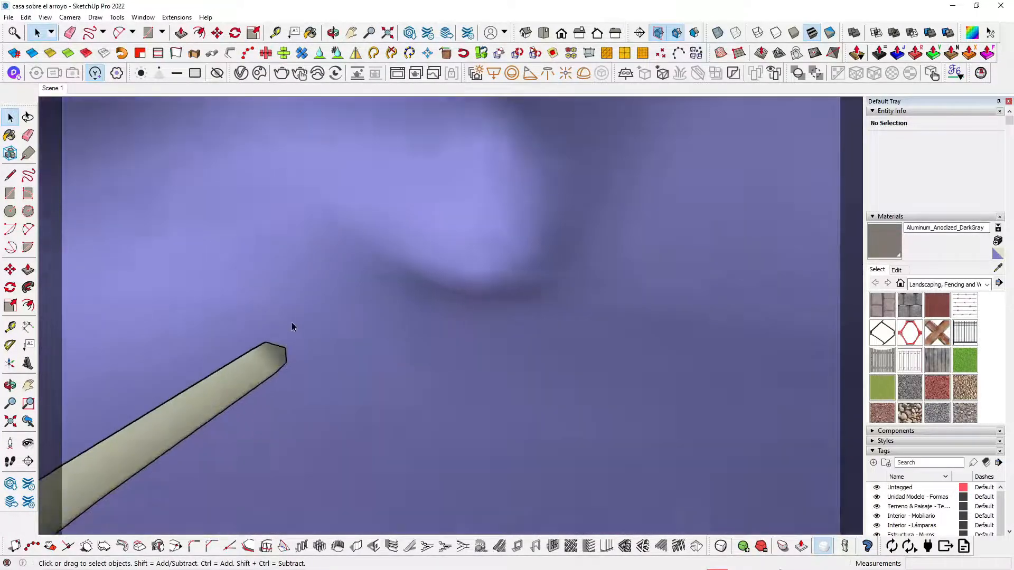
pyautogui.scroll(-6, 349, 359)
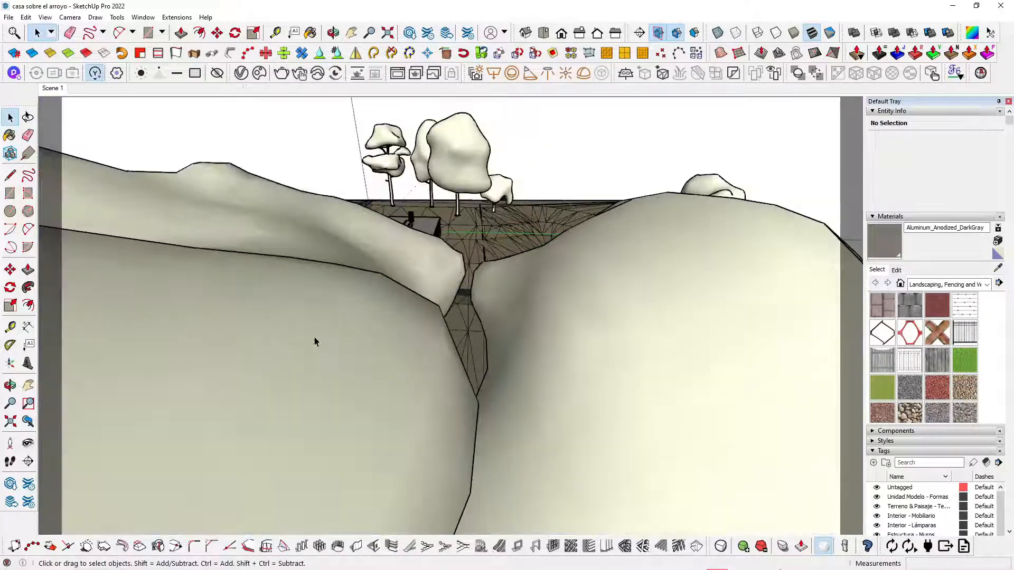
pyautogui.scroll(-6, 539, 299)
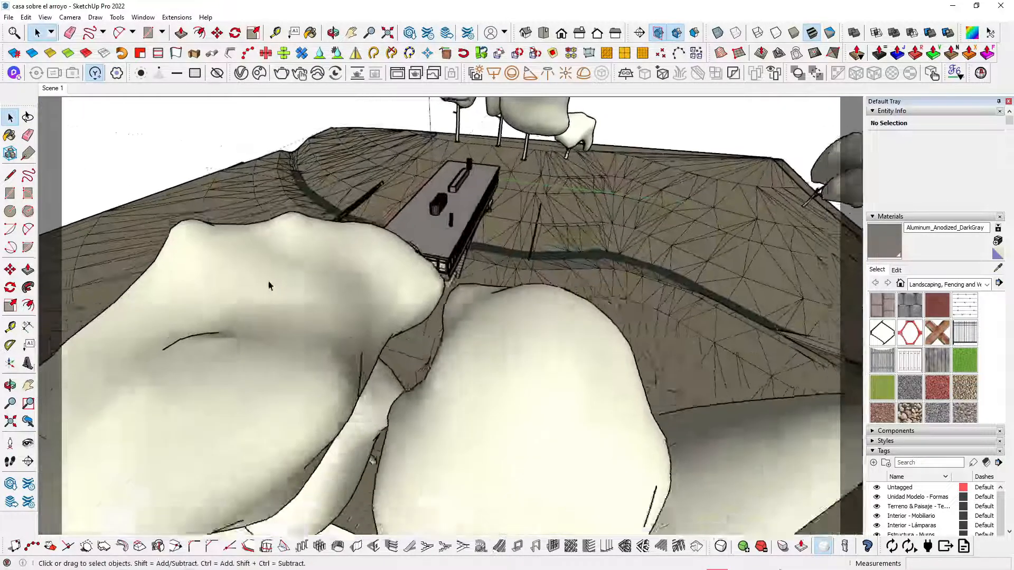
pyautogui.scroll(-2, 247, 200)
pyautogui.scroll(8, 655, 450)
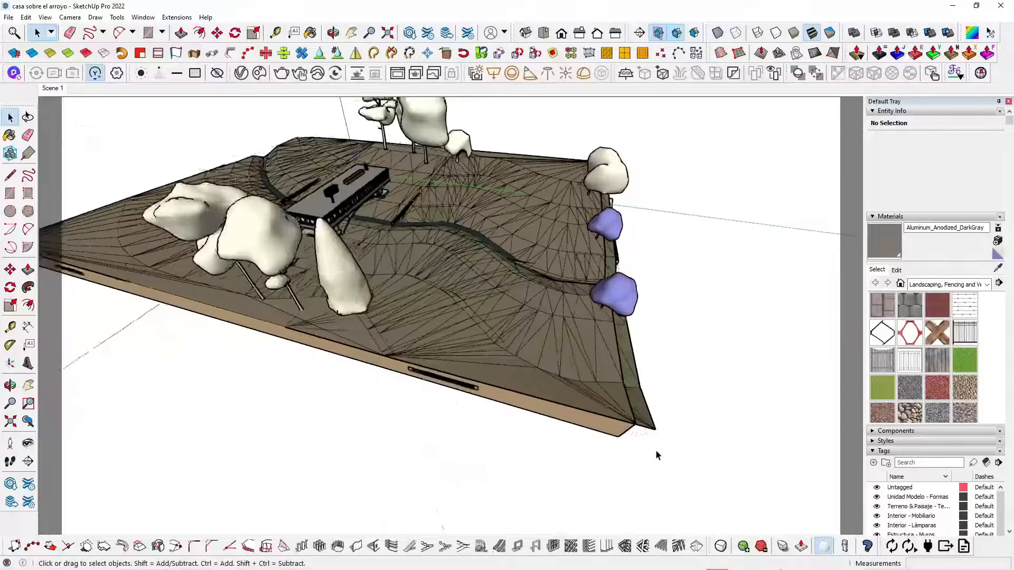
pyautogui.scroll(5, 653, 425)
pyautogui.click(547, 389)
pyautogui.press('m')
pyautogui.click(547, 389)
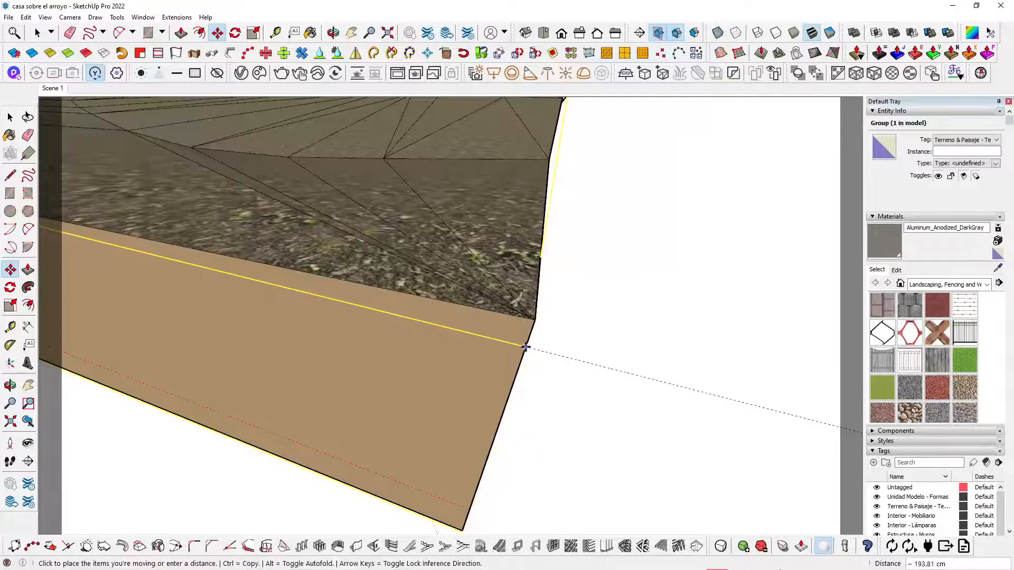
pyautogui.click(524, 353)
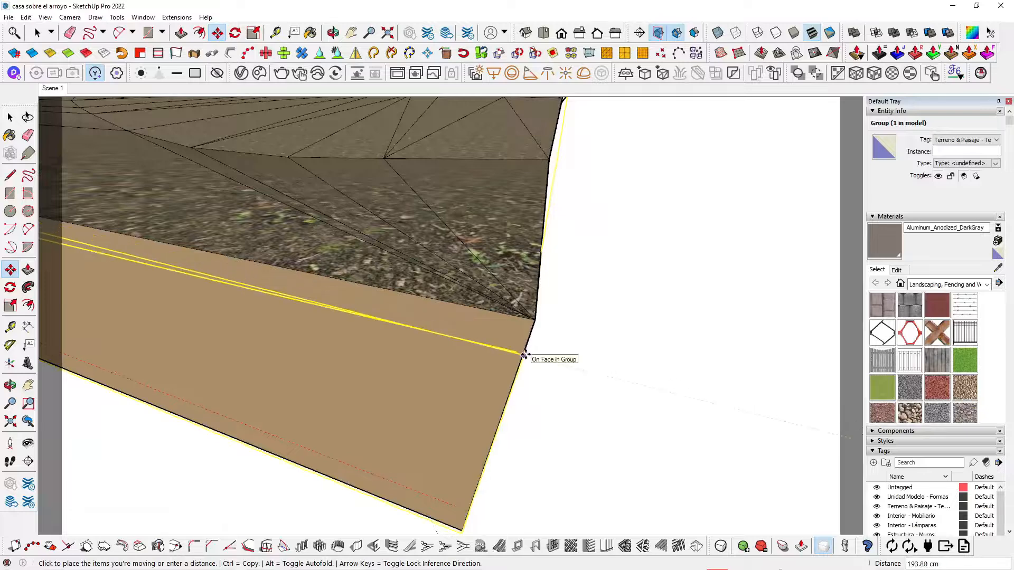
pyautogui.click(524, 354)
pyautogui.scroll(-5, 577, 362)
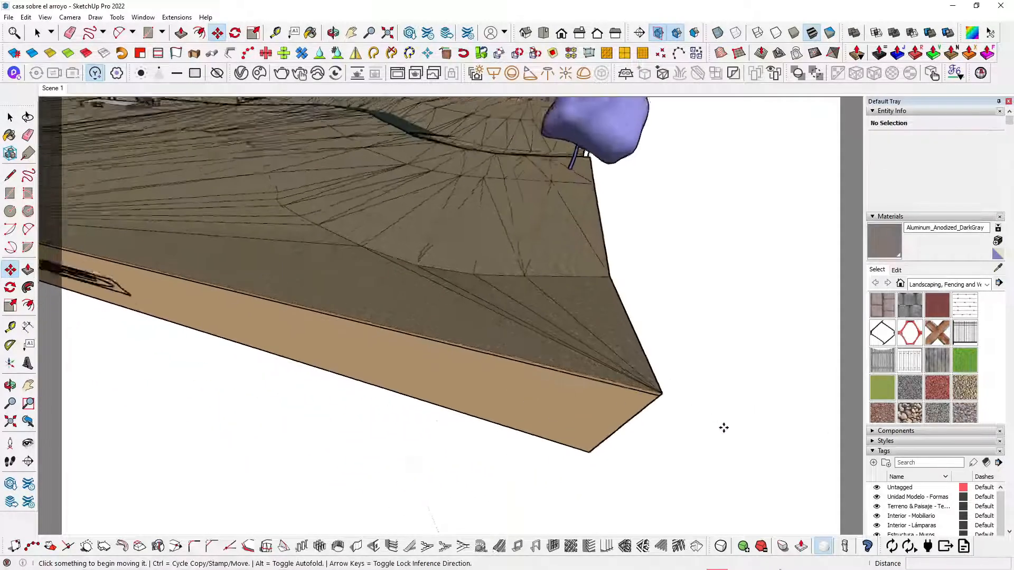
pyautogui.scroll(-5, 723, 428)
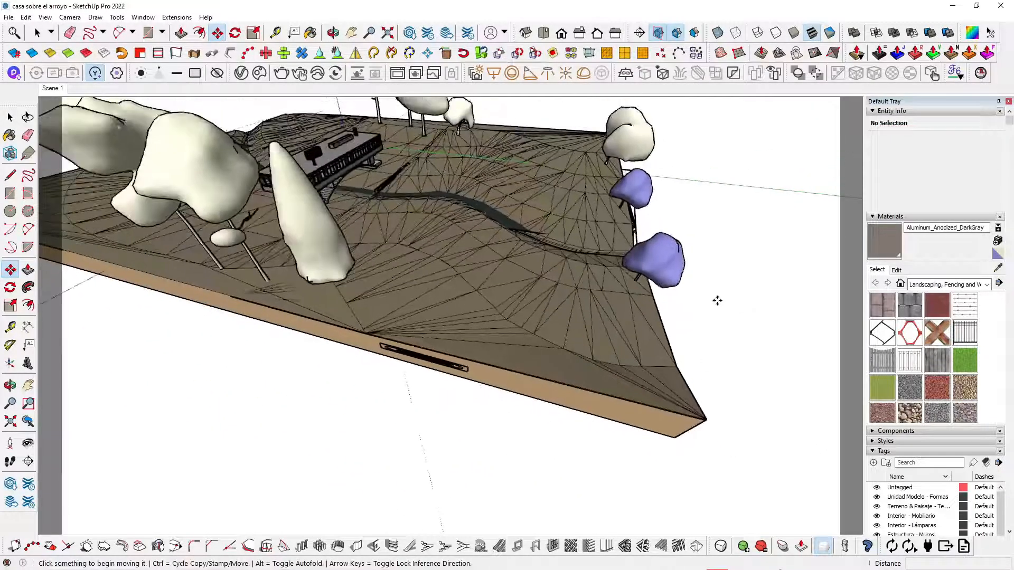
# Return to the Scene 1 view and enable collision detection for the POSTERIOR scatter in the V-Ray Asset Editor
pyautogui.click(55, 89)
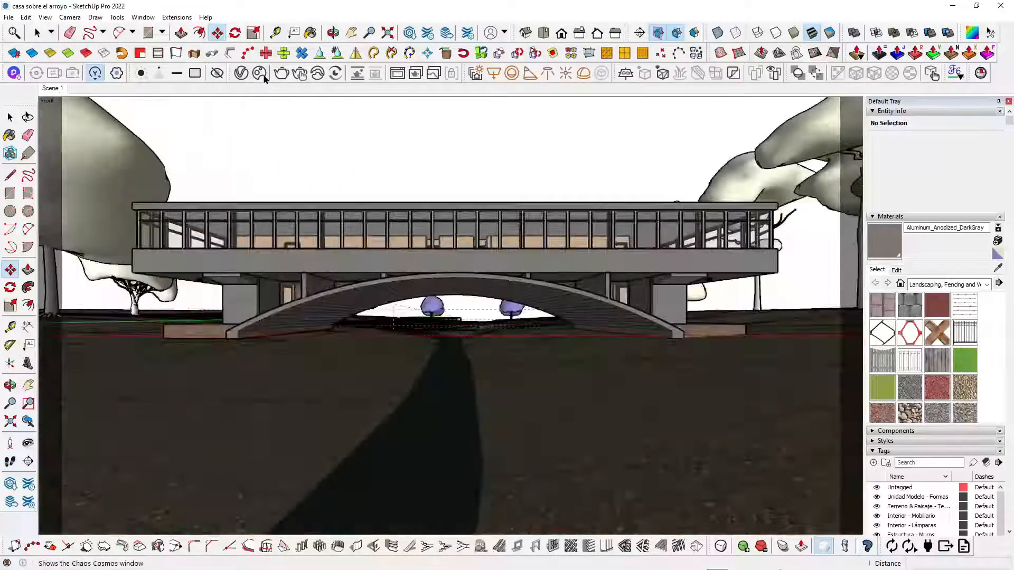
pyautogui.click(260, 75)
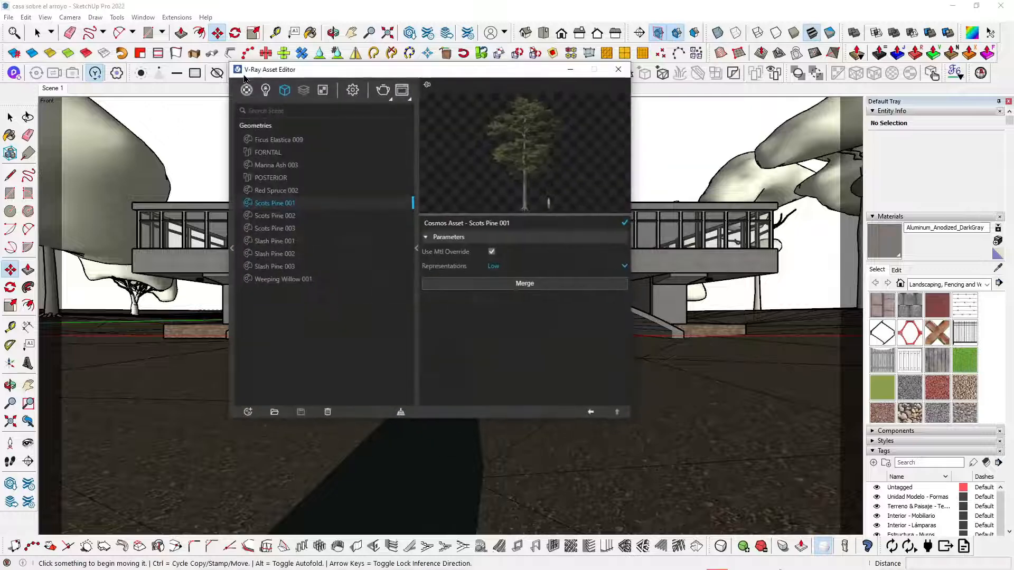
pyautogui.click(351, 90)
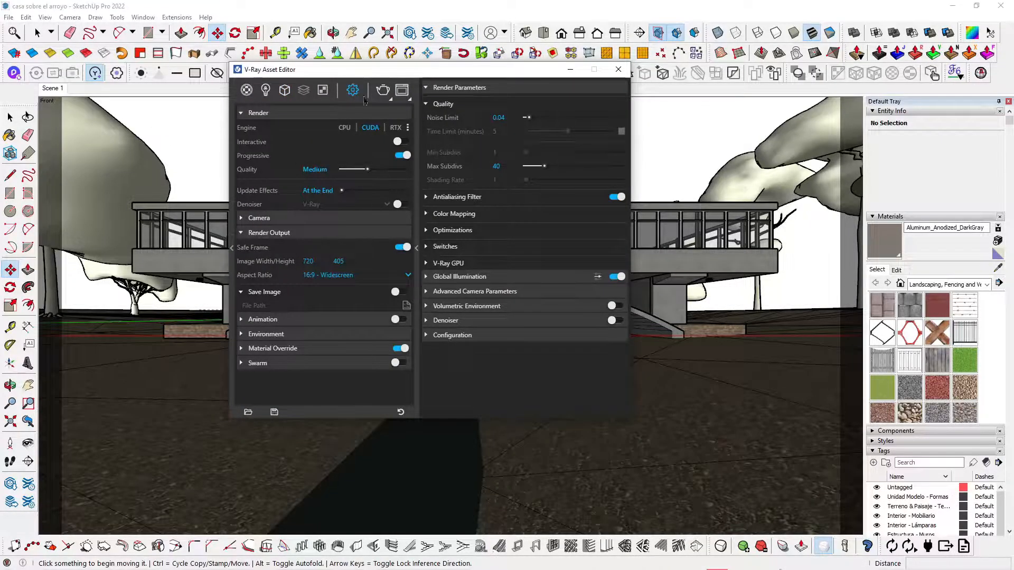
pyautogui.click(284, 91)
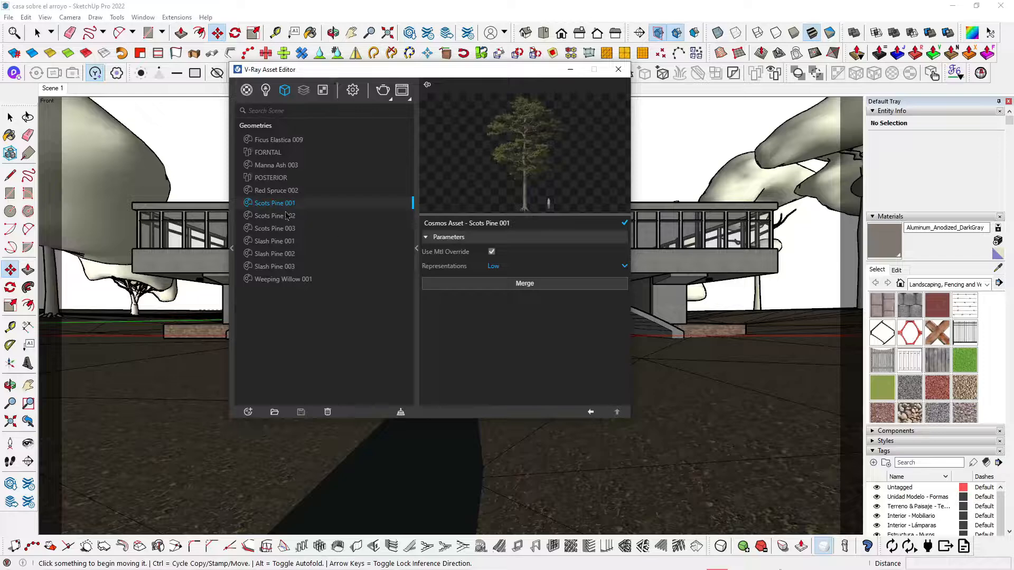
pyautogui.click(284, 180)
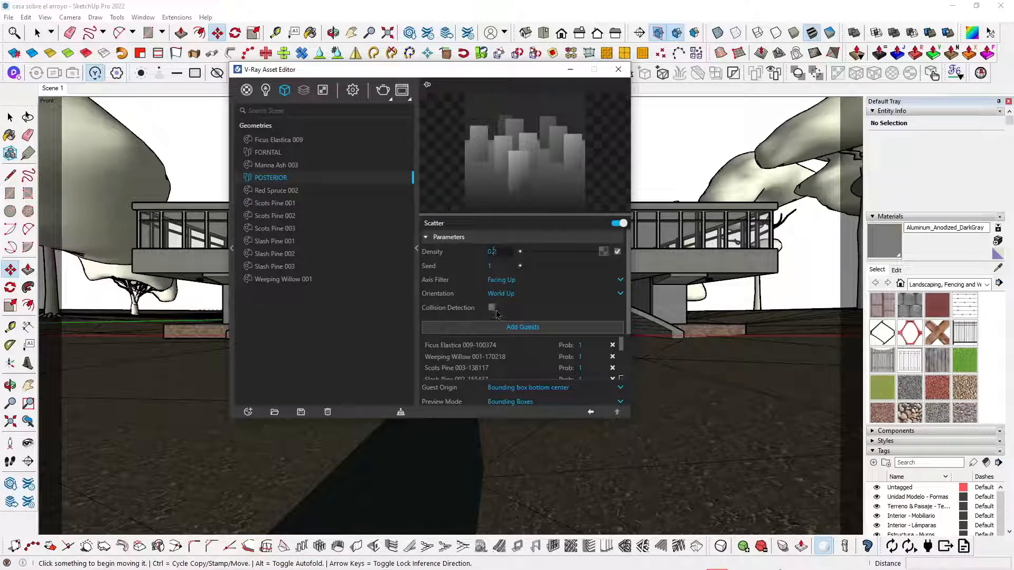
pyautogui.click(492, 308)
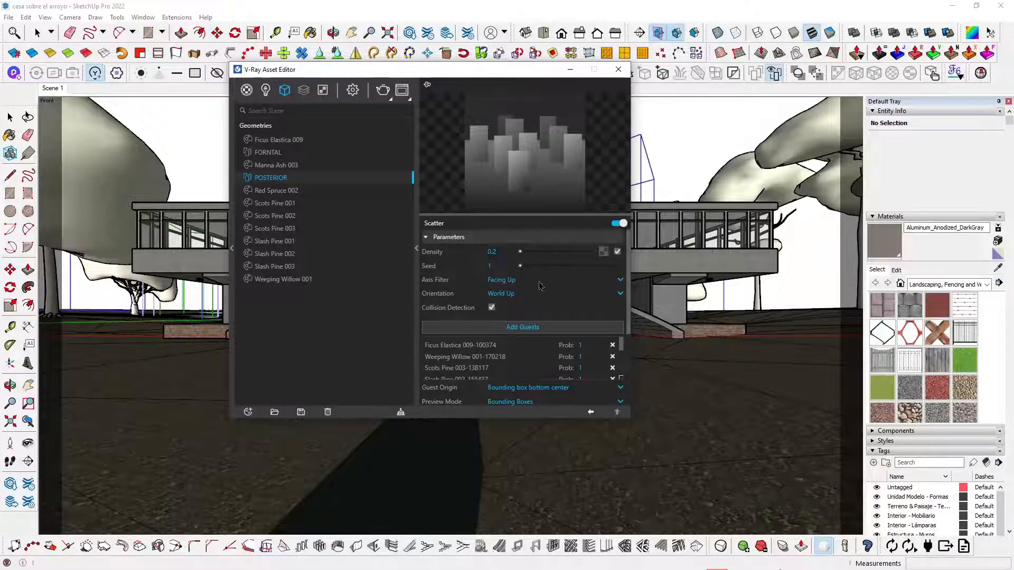
# Render Scene 1 with V-Ray and inspect the scattered trees in the enlarged frame buffer
pyautogui.click(383, 90)
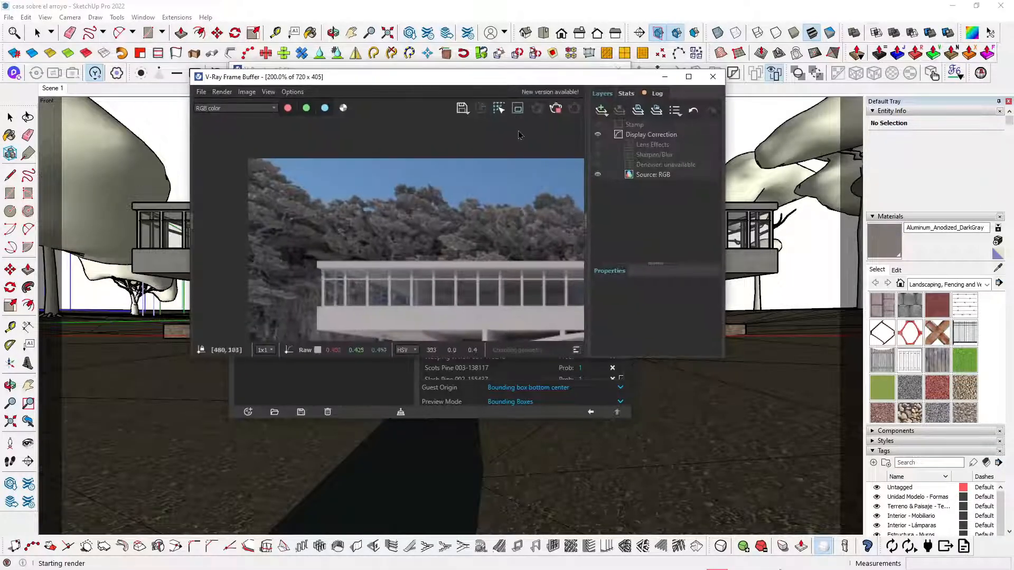
pyautogui.click(688, 77)
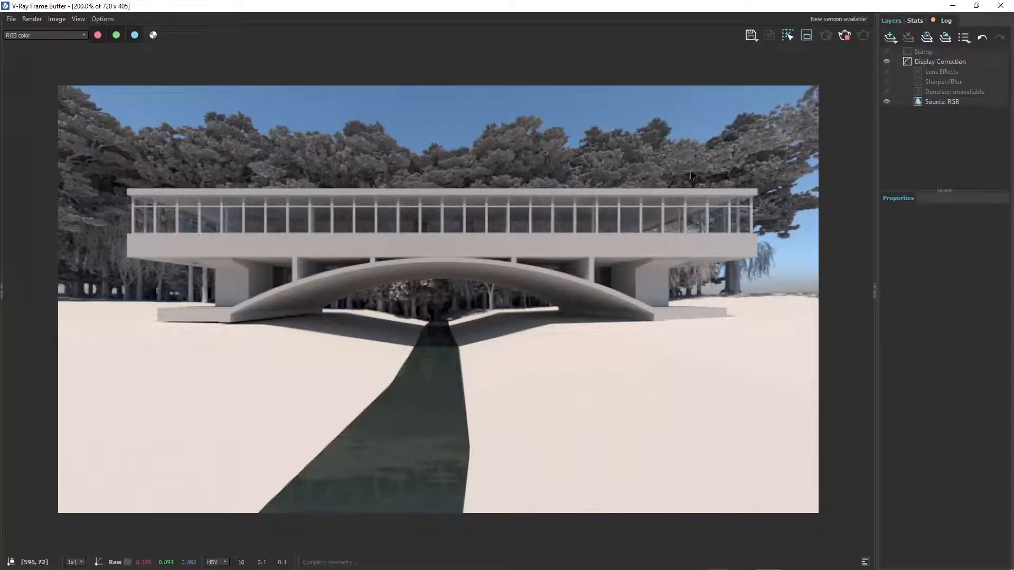
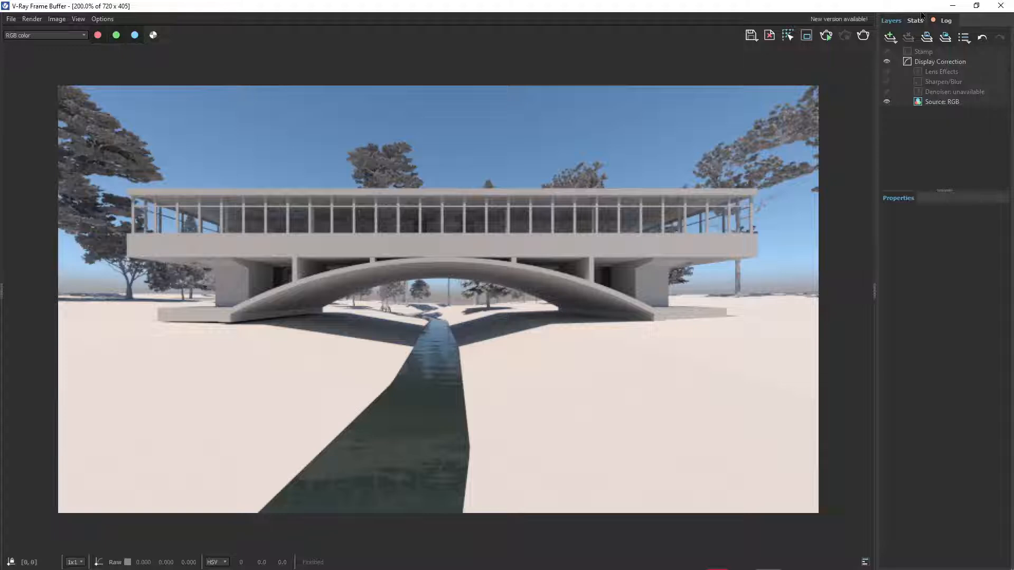
pyautogui.doubleClick(666, 6)
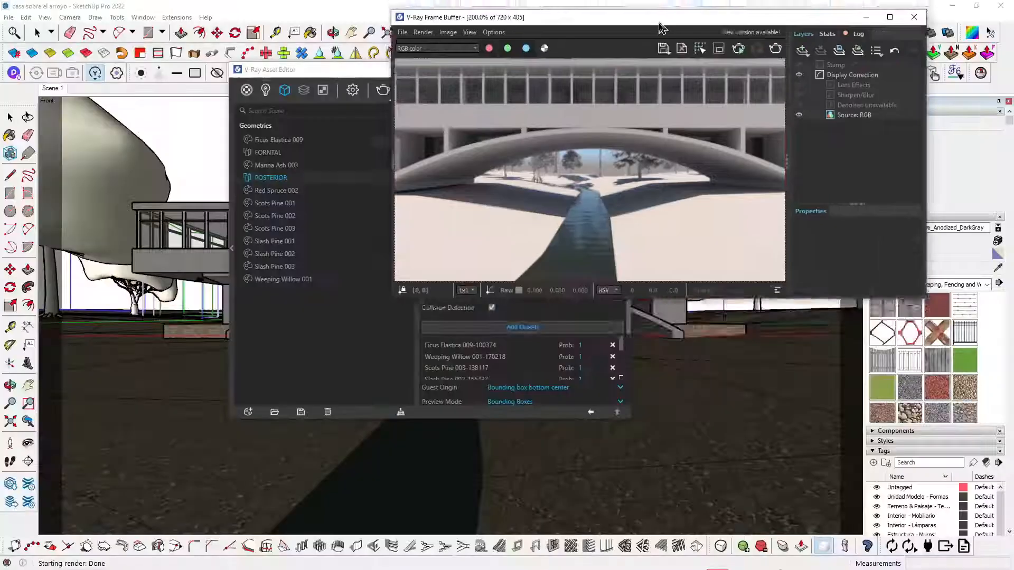
# Arrange the frame buffer and the Asset Editor side by side and enable interactive rendering in the V-Ray settings
pyautogui.moveTo(661, 27); pyautogui.dragTo(728, 210)
pyautogui.moveTo(430, 73); pyautogui.dragTo(274, 75)
pyautogui.click(195, 88)
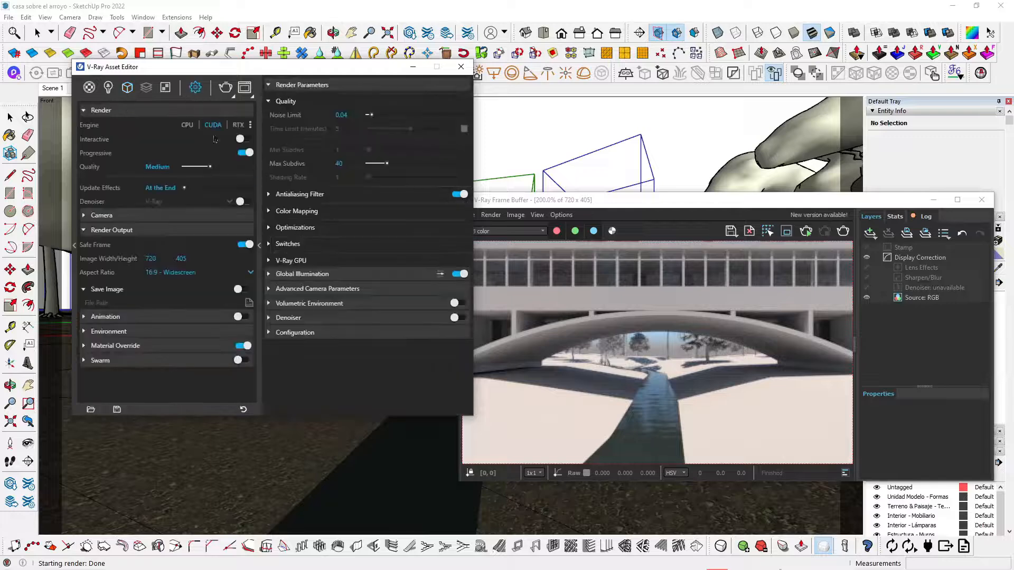
pyautogui.click(244, 139)
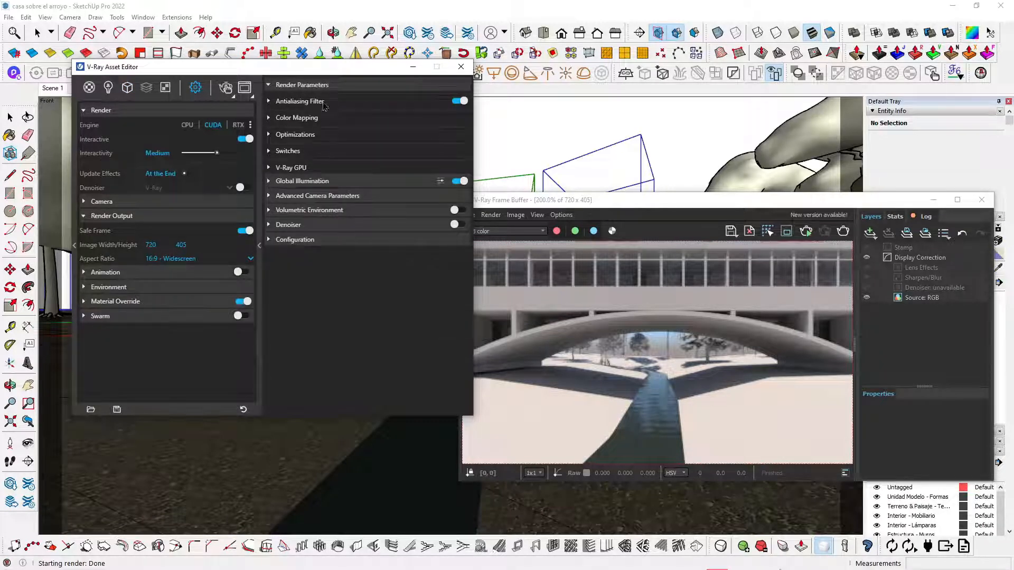
# Set the POSTERIOR scatter's density to 0.6 and start an interactive render of Scene 1
pyautogui.click(129, 89)
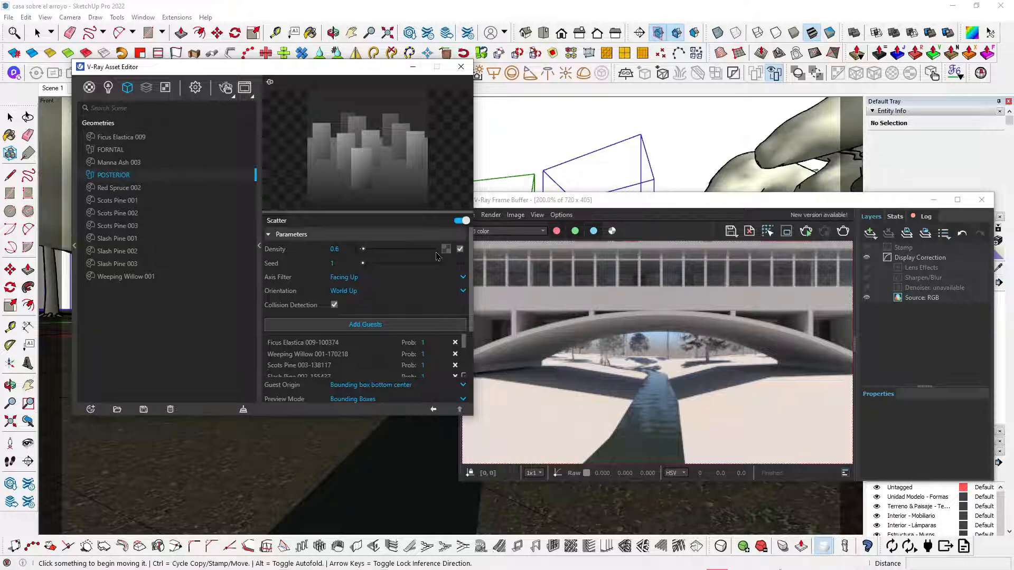
pyautogui.moveTo(615, 212); pyautogui.dragTo(559, 94)
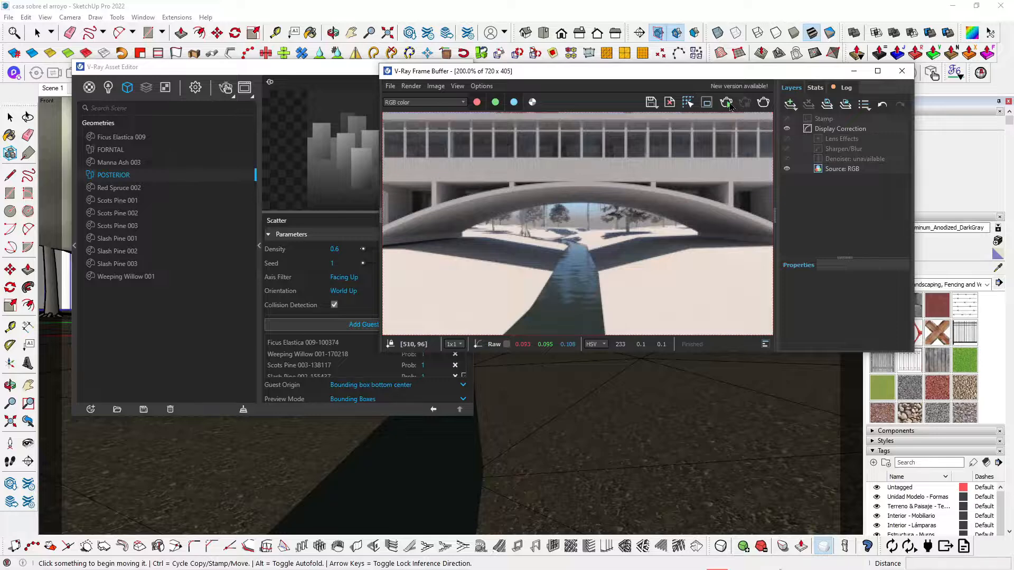
pyautogui.click(727, 104)
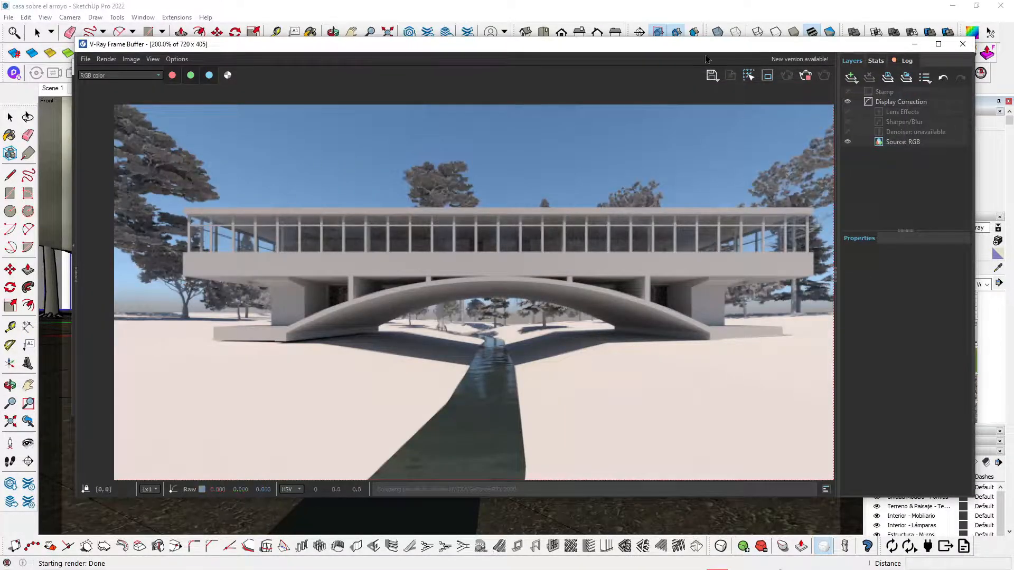
# Set the POSTERIOR scatter's density to 1 and check the trees in the interactive render
pyautogui.moveTo(677, 53)
pyautogui.mouseDown()
pyautogui.moveTo(689, 237)
pyautogui.moveTo(653, 346)
pyautogui.mouseUp()
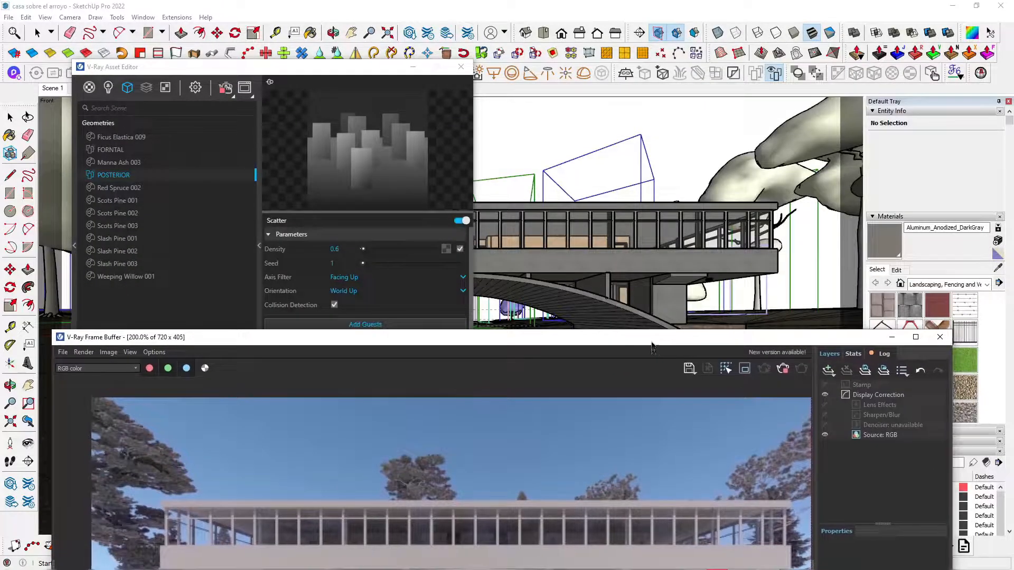
pyautogui.click(305, 256)
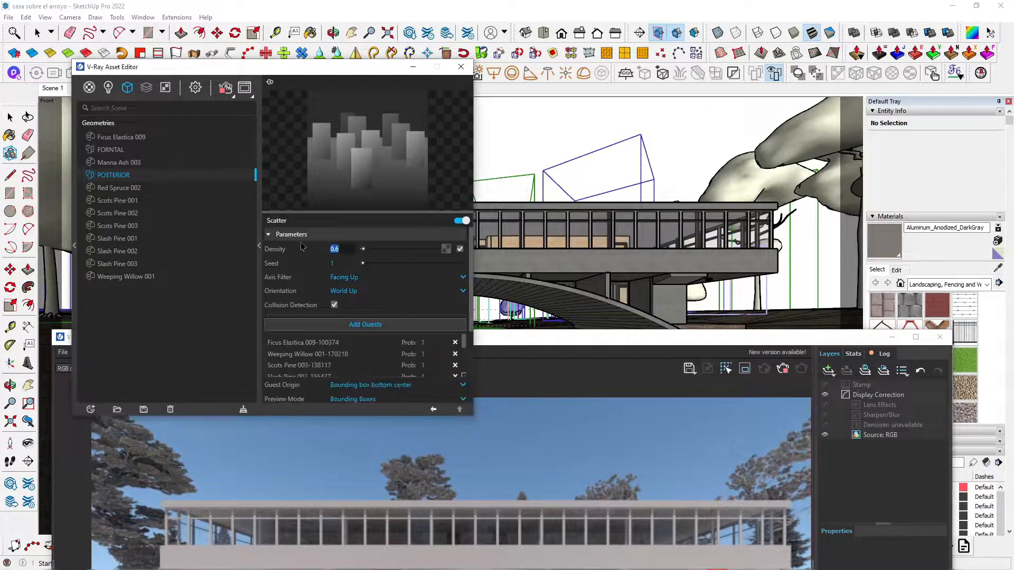
pyautogui.write('1')
pyautogui.press('Return')
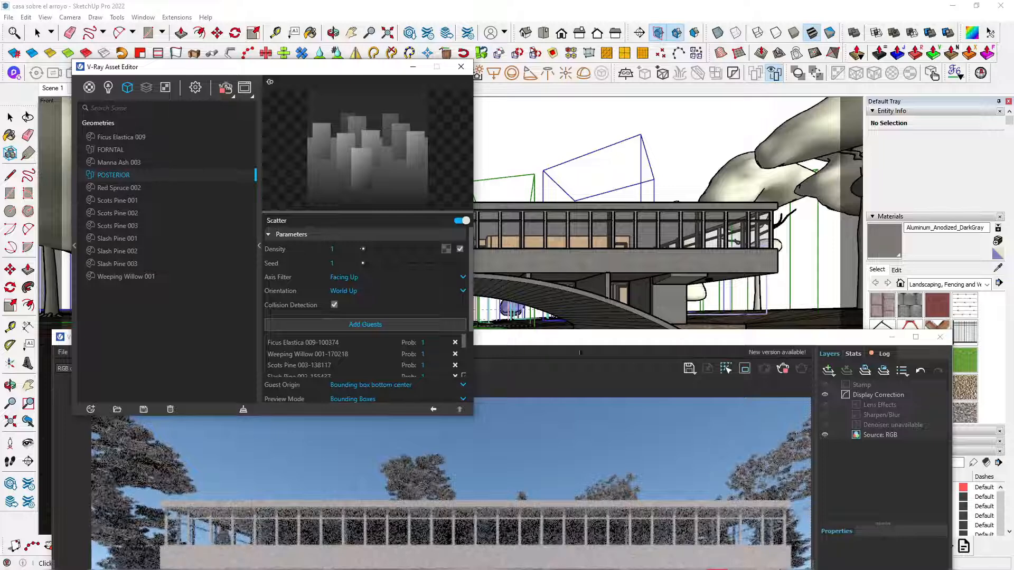
pyautogui.moveTo(499, 346)
pyautogui.mouseDown()
pyautogui.moveTo(532, 107)
pyautogui.moveTo(518, 106)
pyautogui.moveTo(493, 240)
pyautogui.mouseUp()
pyautogui.moveTo(337, 238); pyautogui.dragTo(334, 327)
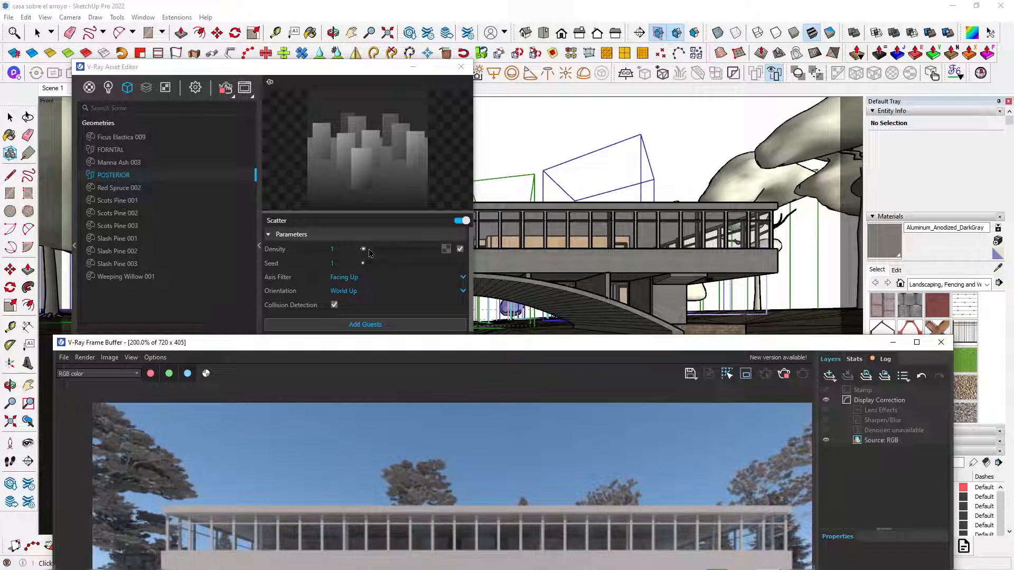
# Set the POSTERIOR scatter's density to 1.5 and inspect the interactive render at 100% and 200%
pyautogui.click(338, 248)
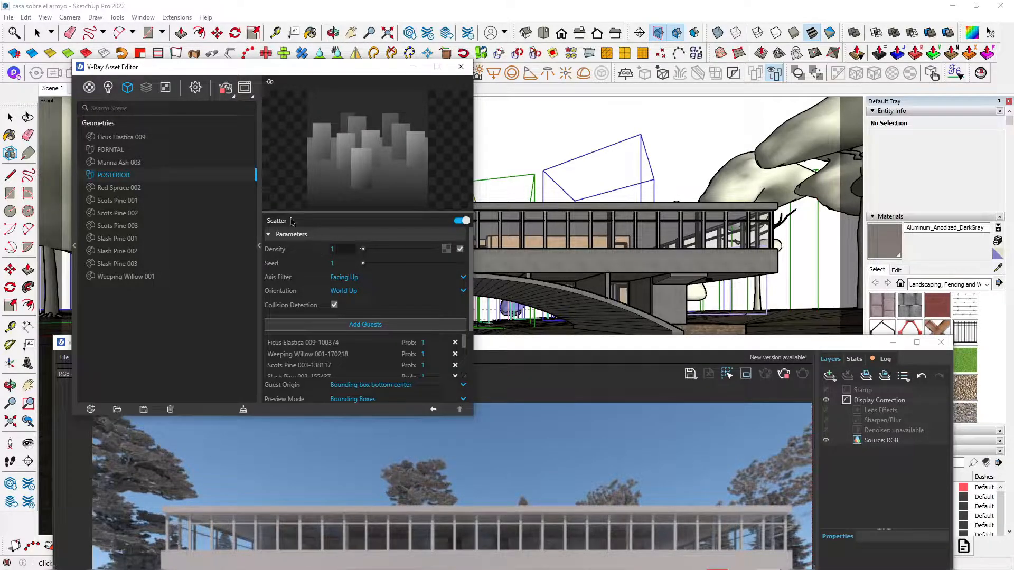
pyautogui.write('.5')
pyautogui.press('Return')
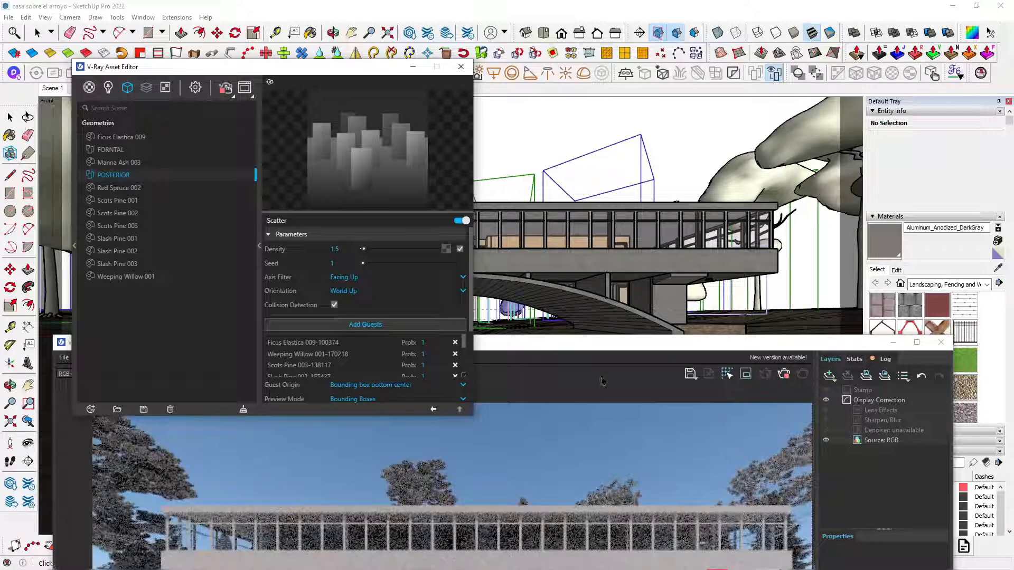
pyautogui.moveTo(586, 343); pyautogui.dragTo(606, 109)
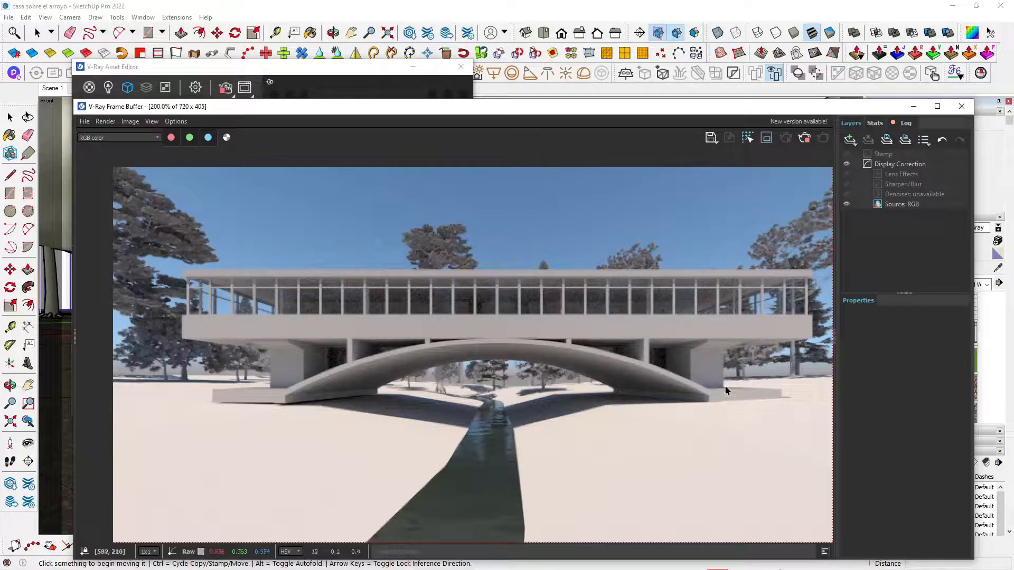
pyautogui.scroll(-2, 488, 339)
pyautogui.scroll(1, 486, 339)
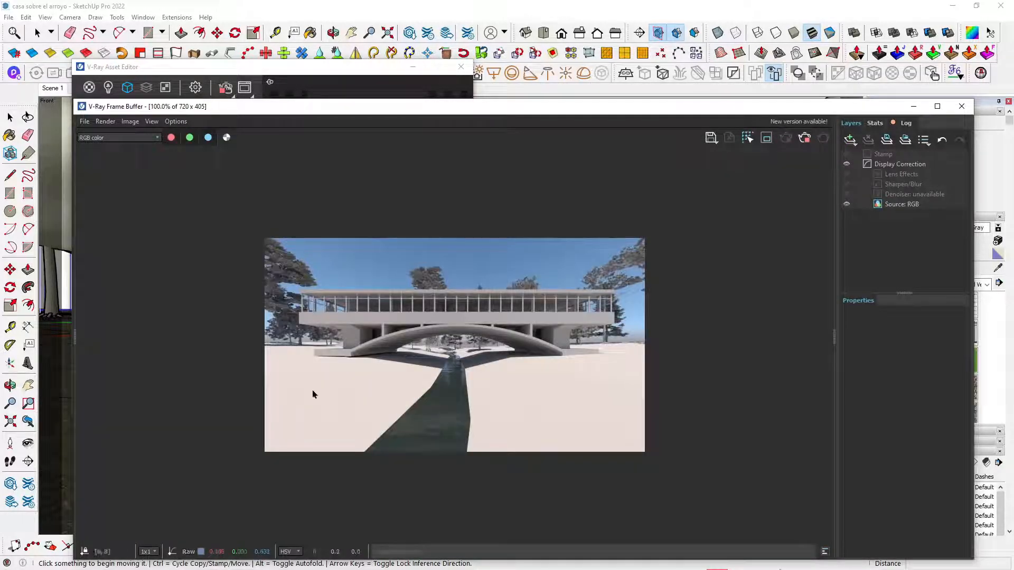
pyautogui.scroll(1, 502, 325)
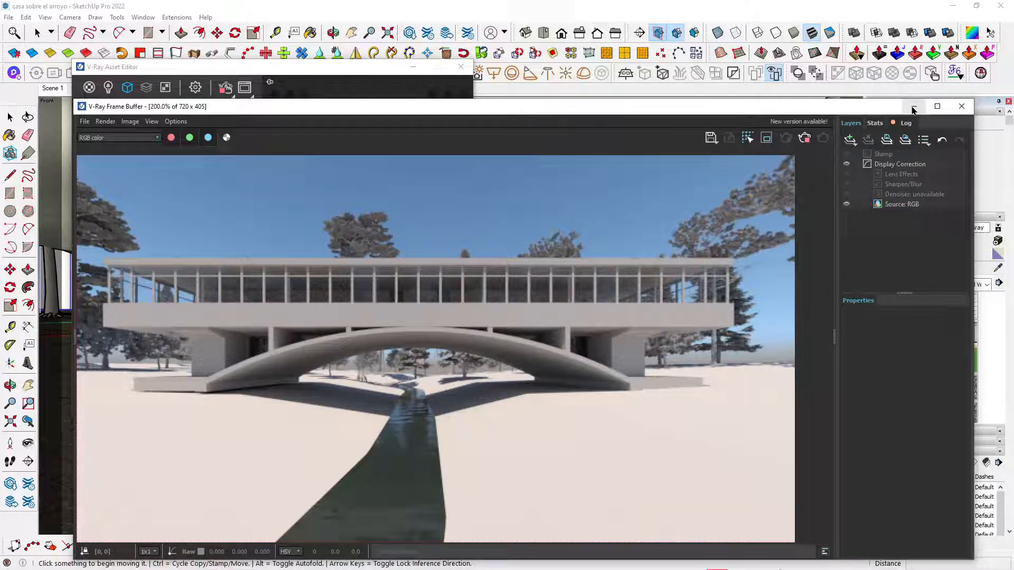
# Set the FORNTAL scatter's density to 1.5 in the Asset Editor
pyautogui.moveTo(634, 111)
pyautogui.mouseDown()
pyautogui.moveTo(606, 310)
pyautogui.moveTo(544, 389)
pyautogui.mouseUp()
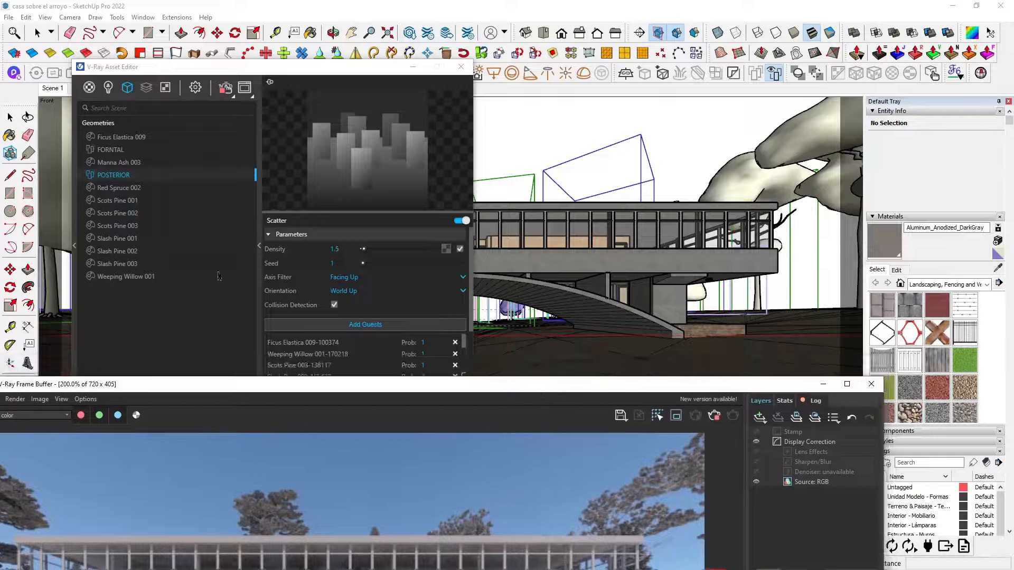
pyautogui.click(118, 154)
pyautogui.click(117, 151)
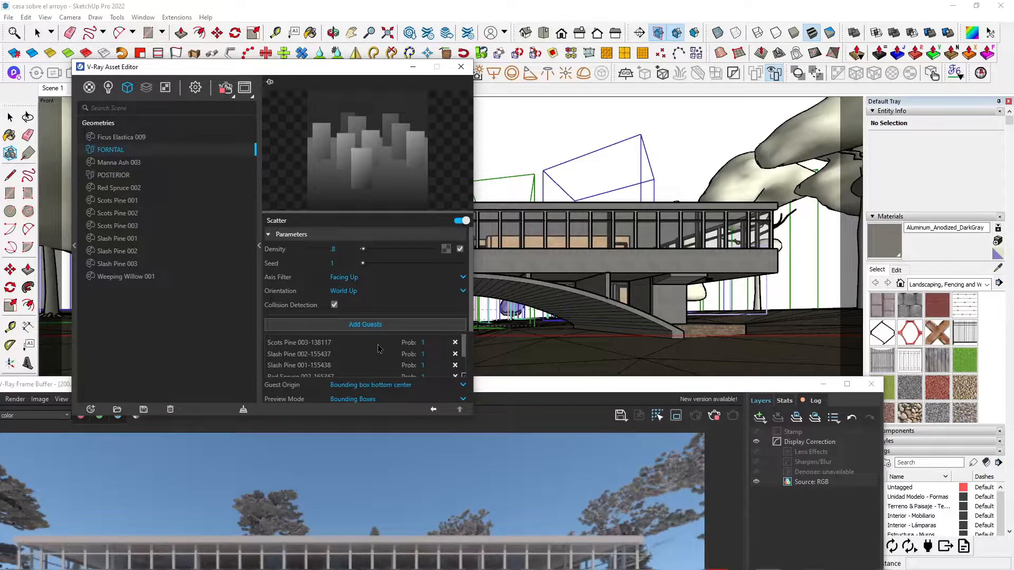
pyautogui.click(334, 249)
pyautogui.write('1.5')
pyautogui.press('Return')
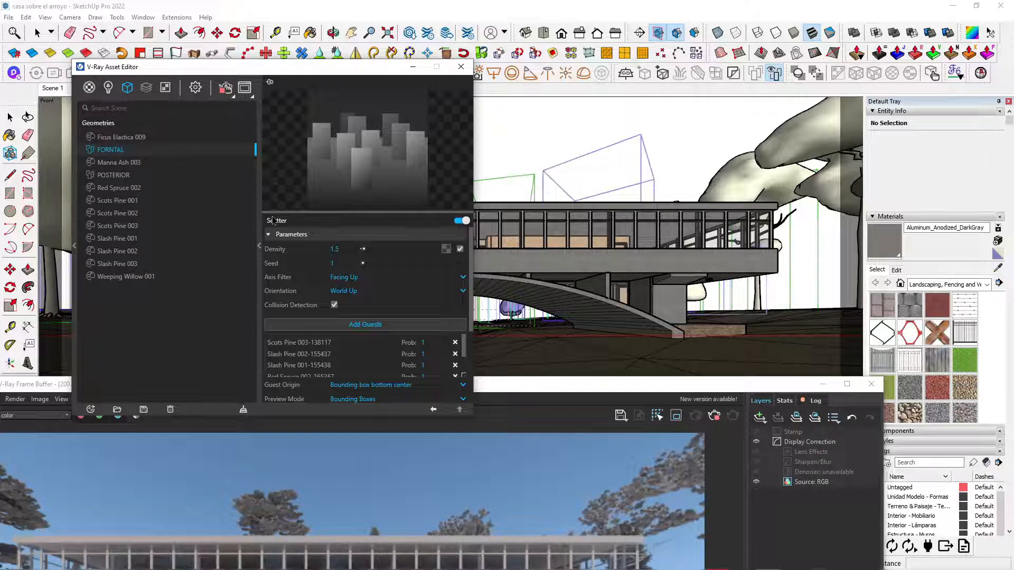
# Inspect the trees around the bridge house in the interactive render at 100% and 200%
pyautogui.moveTo(638, 390)
pyautogui.mouseDown()
pyautogui.moveTo(710, 320)
pyautogui.moveTo(718, 65)
pyautogui.mouseUp()
pyautogui.scroll(-1, 683, 307)
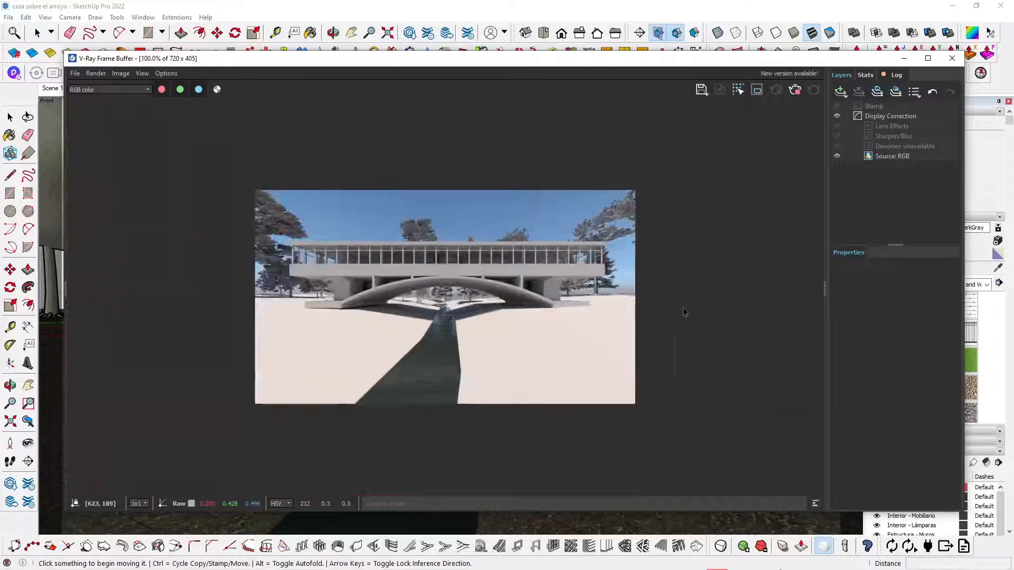
pyautogui.scroll(1, 529, 280)
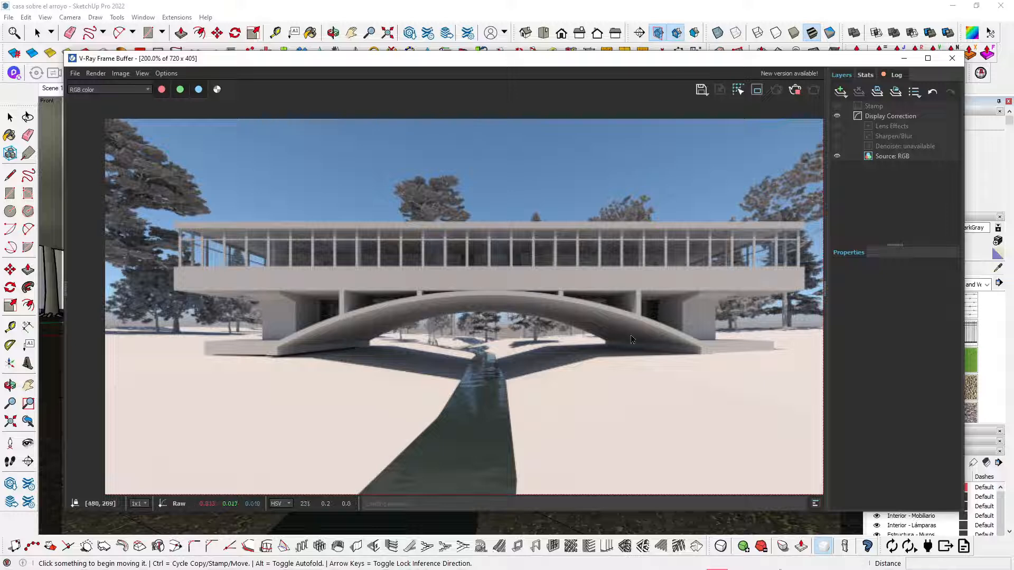
pyautogui.scroll(-1, 691, 320)
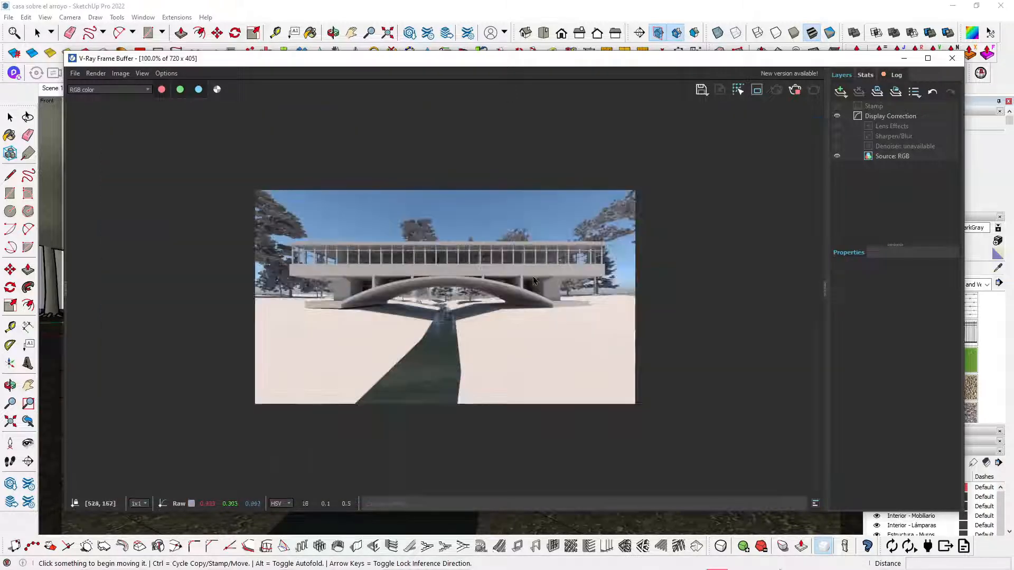
pyautogui.scroll(1, 582, 255)
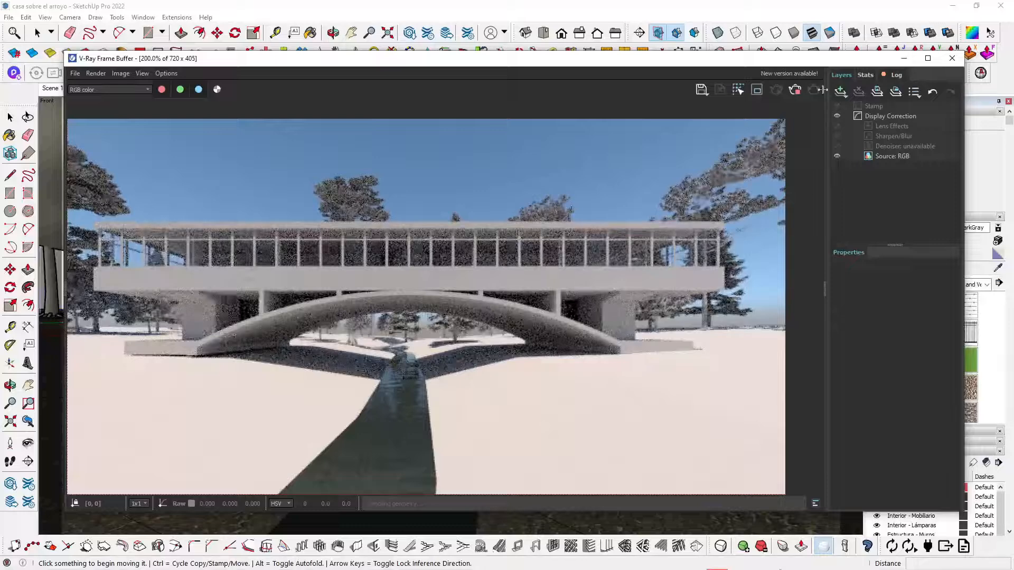
# Render an aerial view of the whole terrain and inspect the scattered trees at 200% and 400%
pyautogui.click(905, 60)
pyautogui.click(414, 70)
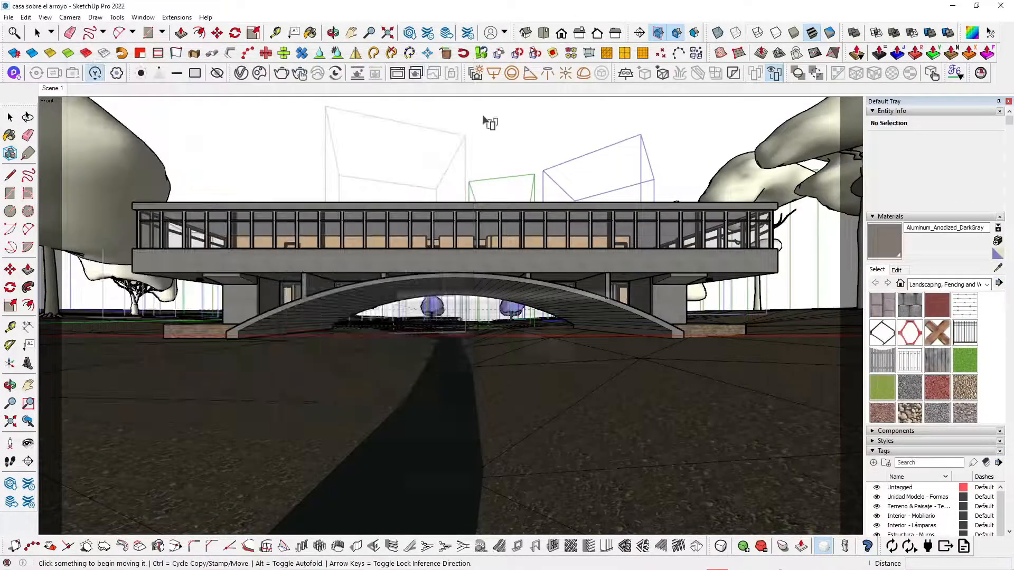
pyautogui.press('o')
pyautogui.moveTo(391, 188); pyautogui.dragTo(499, 248)
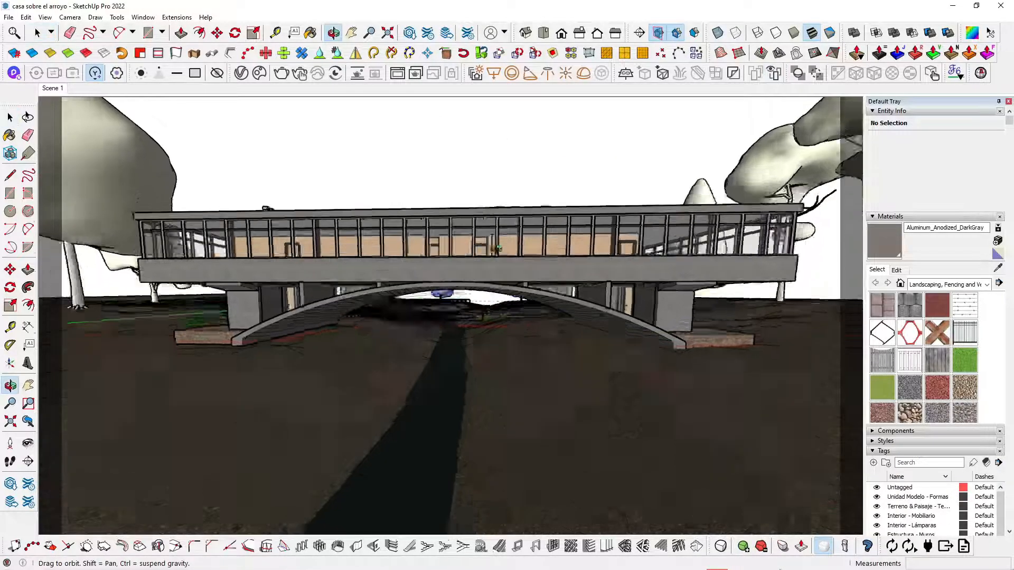
pyautogui.moveTo(498, 248); pyautogui.dragTo(356, 269, button='middle')
pyautogui.scroll(-3, 355, 270)
pyautogui.scroll(-5, 566, 228)
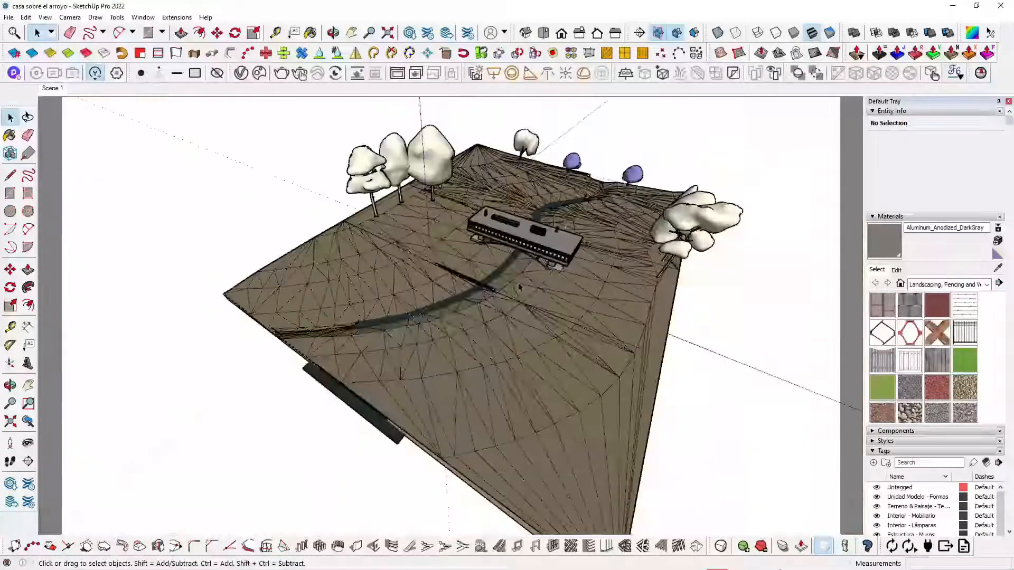
pyautogui.moveTo(519, 287); pyautogui.dragTo(605, 291, button='middle')
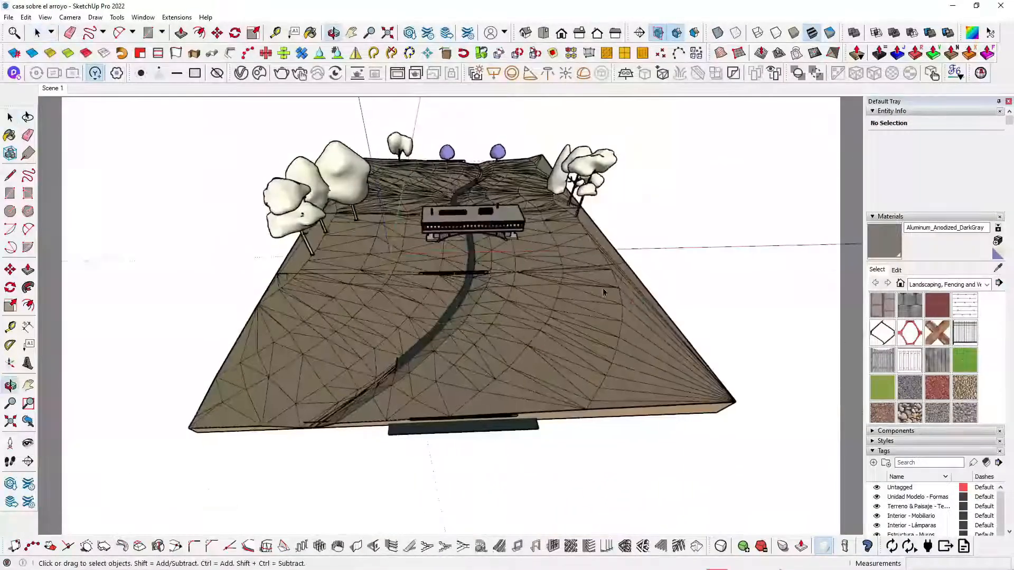
pyautogui.click(281, 73)
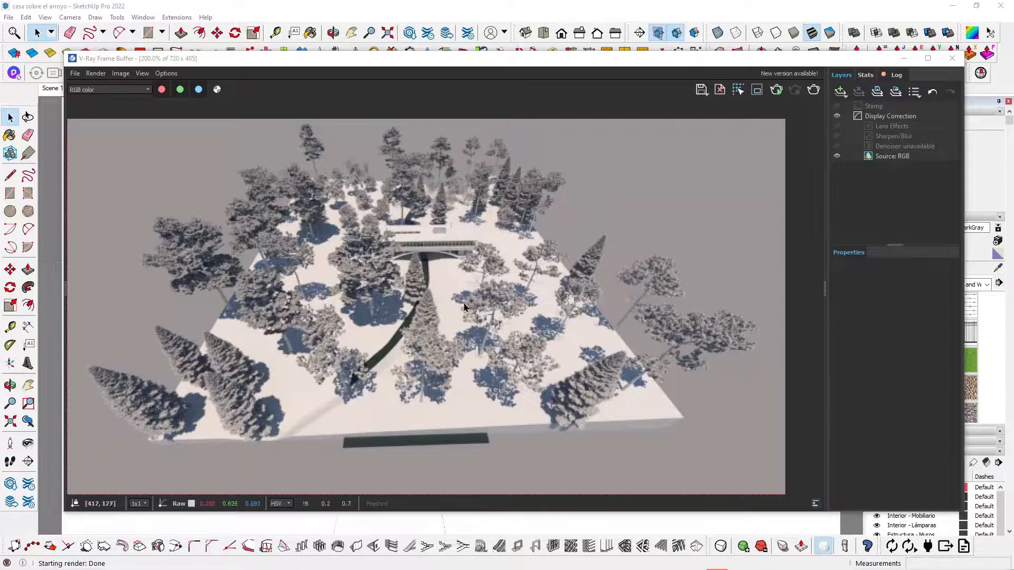
pyautogui.scroll(1, 346, 158)
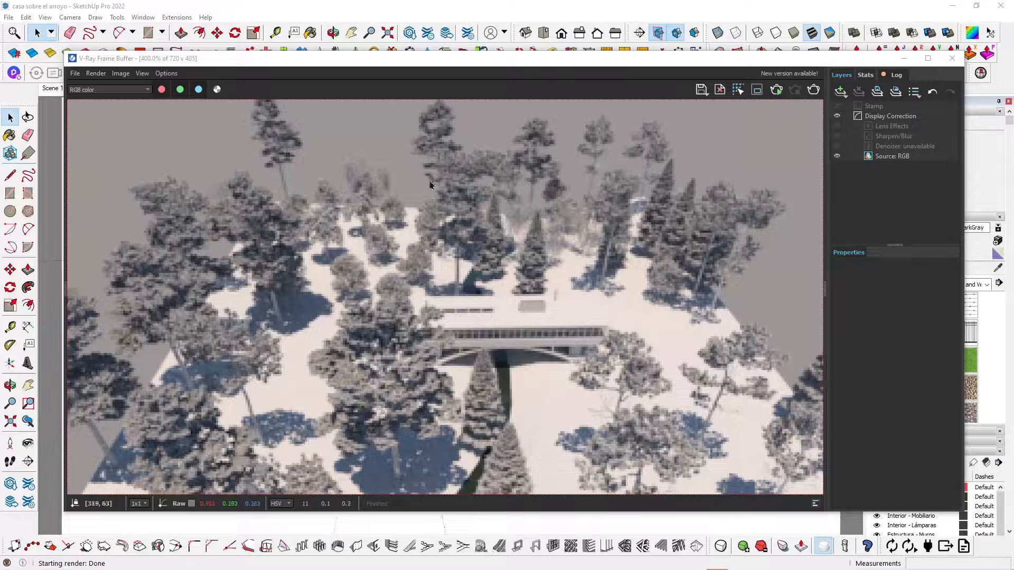
pyautogui.scroll(-1, 517, 229)
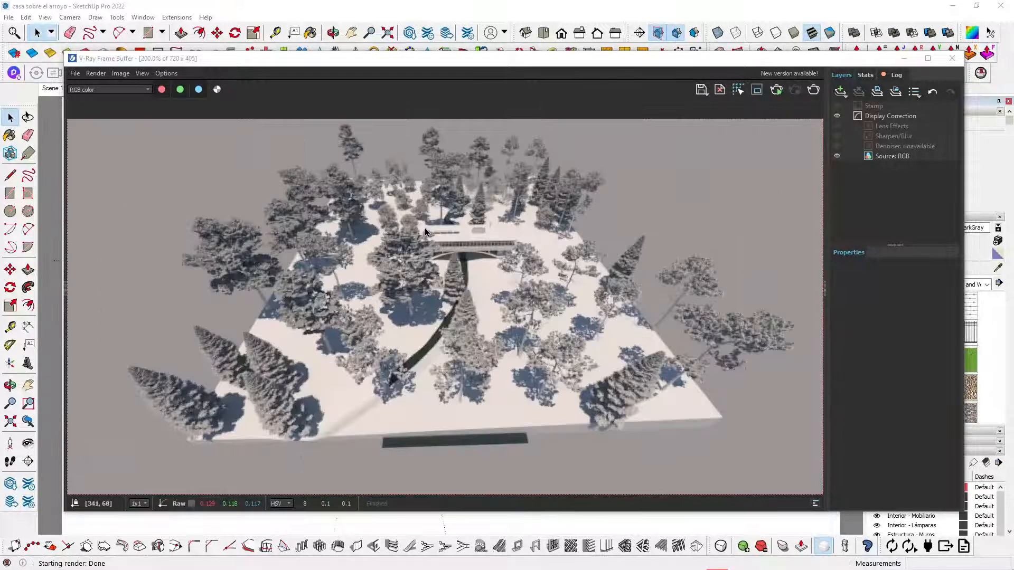
pyautogui.scroll(1, 425, 230)
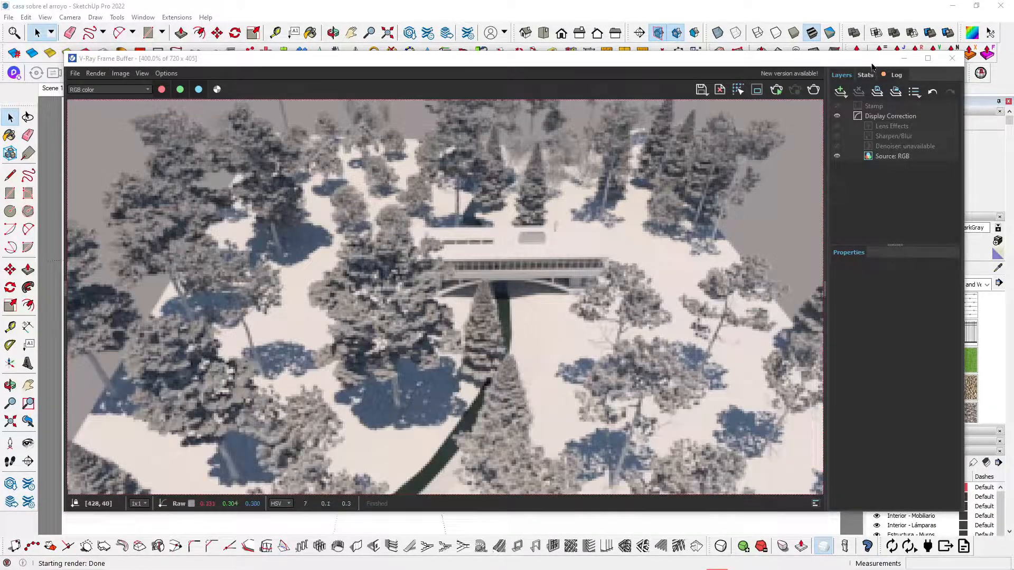
# Arrange the render and Asset Editor windows clear of the model and select the rear white tree to identify its Cosmos asset
pyautogui.moveTo(858, 63)
pyautogui.mouseDown()
pyautogui.moveTo(800, 324)
pyautogui.moveTo(817, 365)
pyautogui.mouseUp()
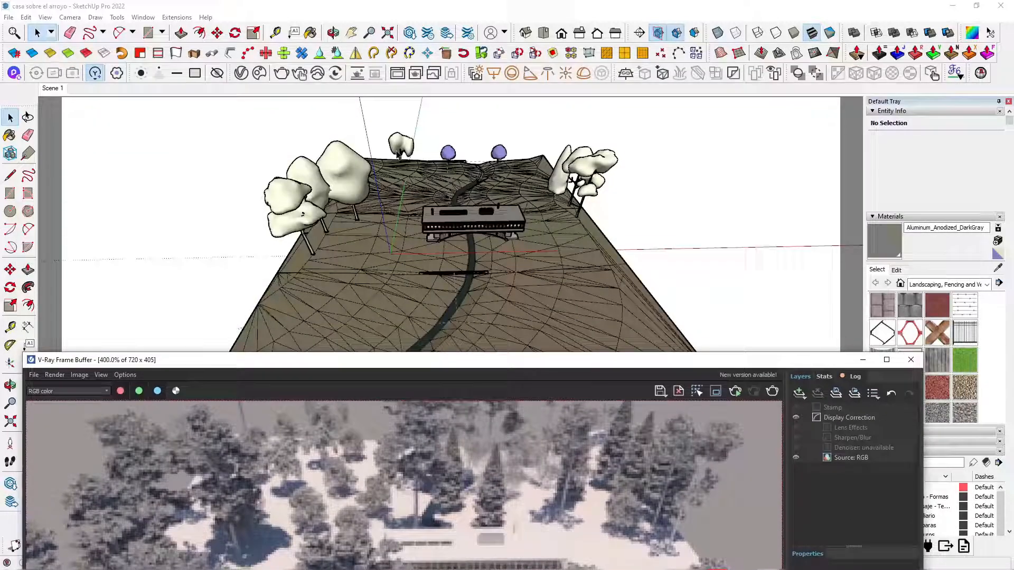
pyautogui.click(244, 73)
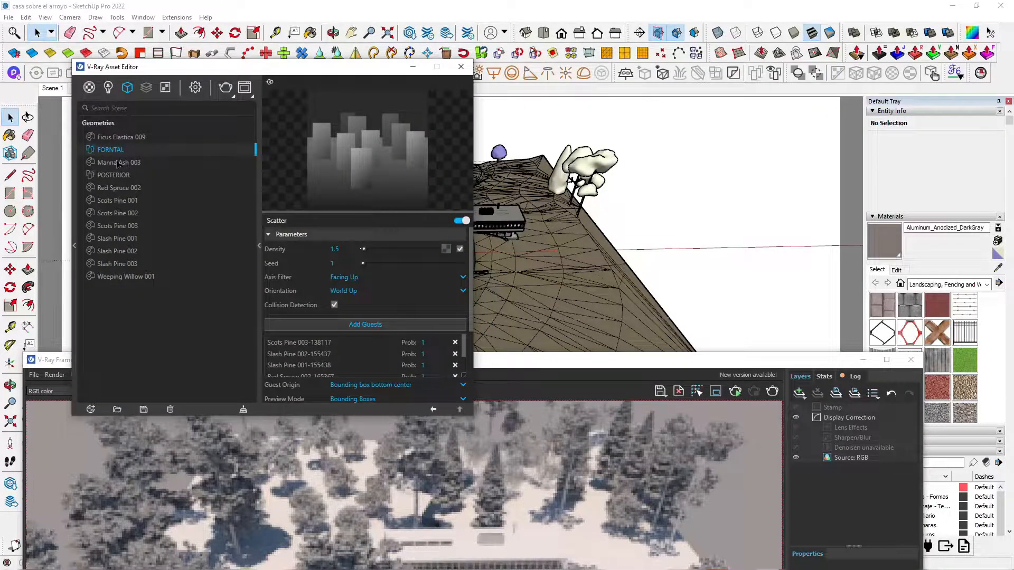
pyautogui.click(121, 176)
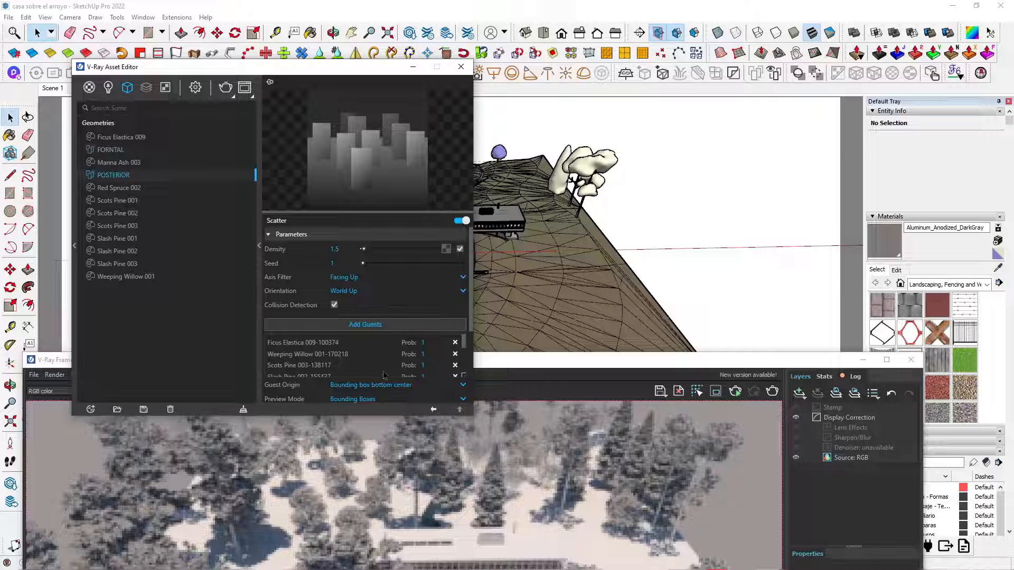
pyautogui.moveTo(407, 67); pyautogui.dragTo(536, 235)
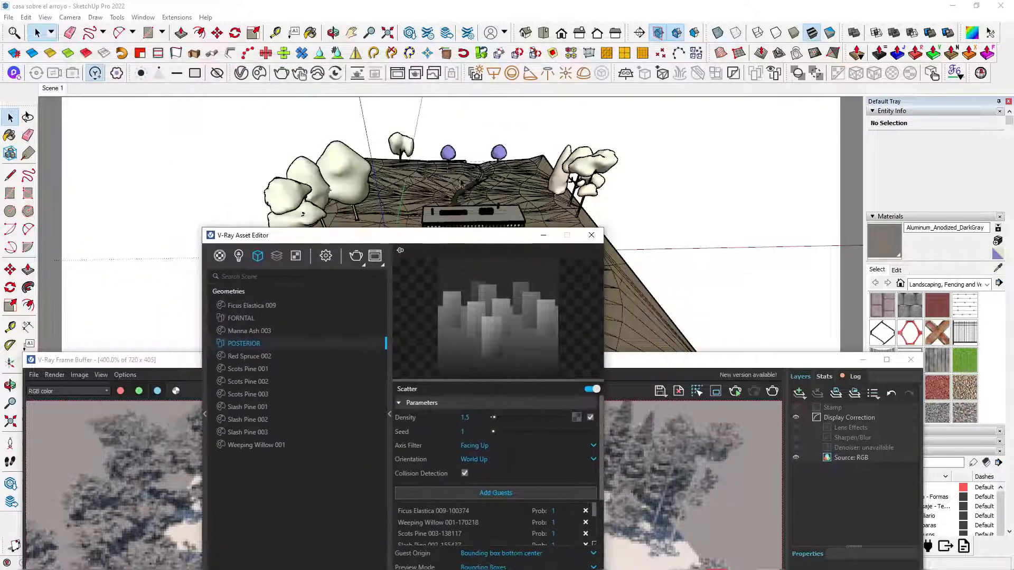
pyautogui.click(402, 146)
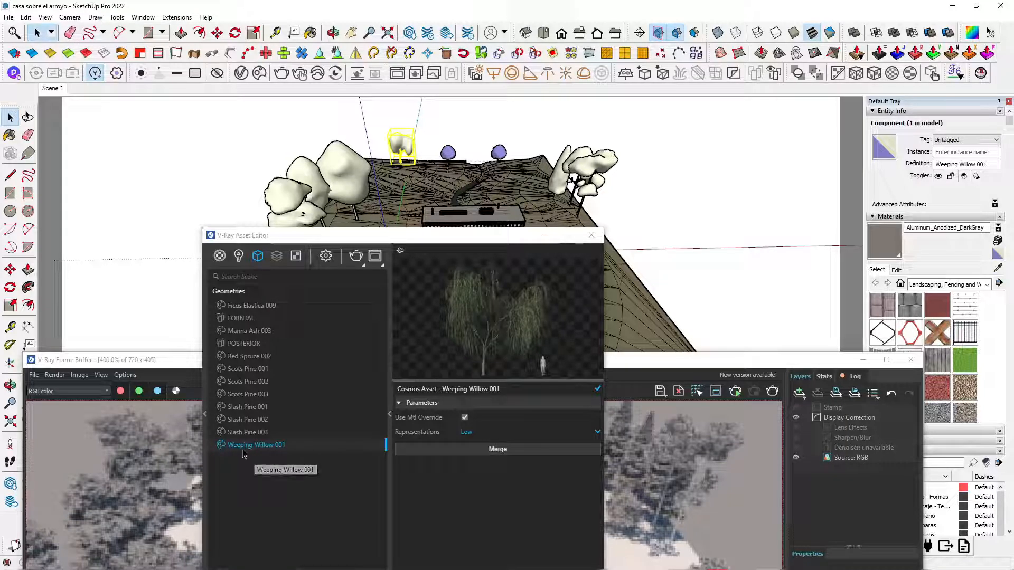
# Set the probability of the Weeping Willow 001 guest in the POSTERIOR scatter to 0.2
pyautogui.click(249, 343)
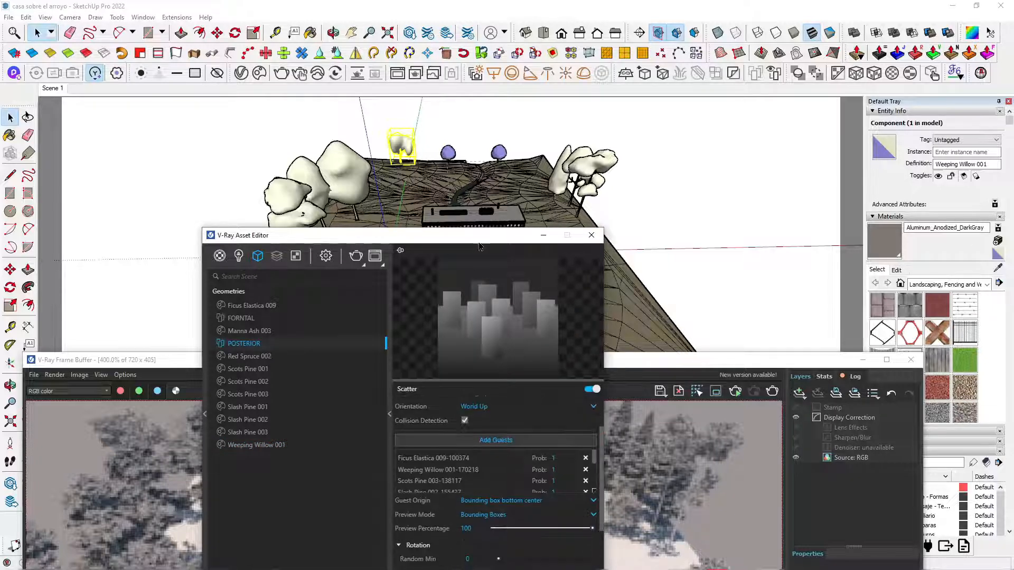
pyautogui.moveTo(479, 240); pyautogui.dragTo(480, 123)
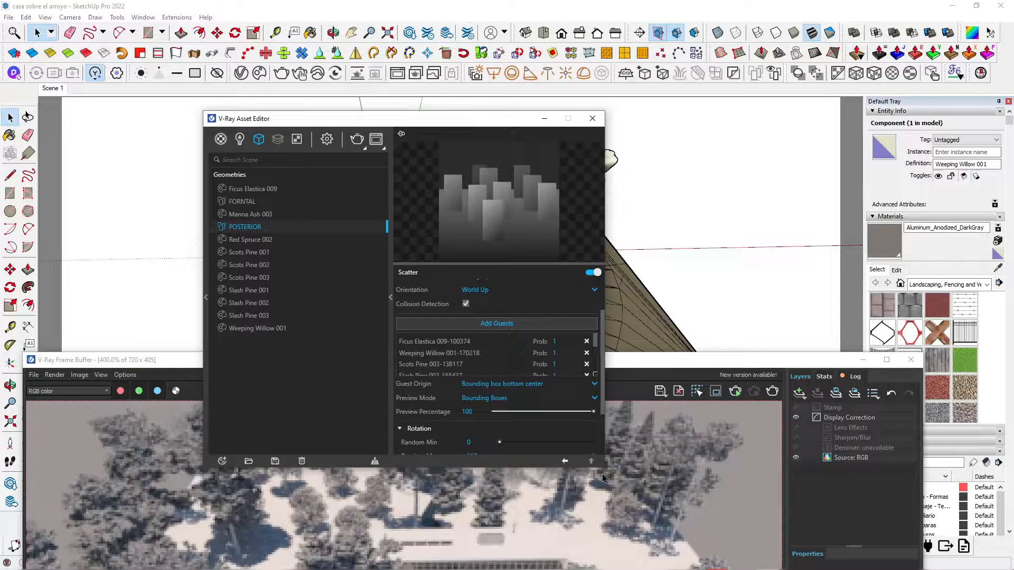
pyautogui.moveTo(604, 478); pyautogui.dragTo(604, 558)
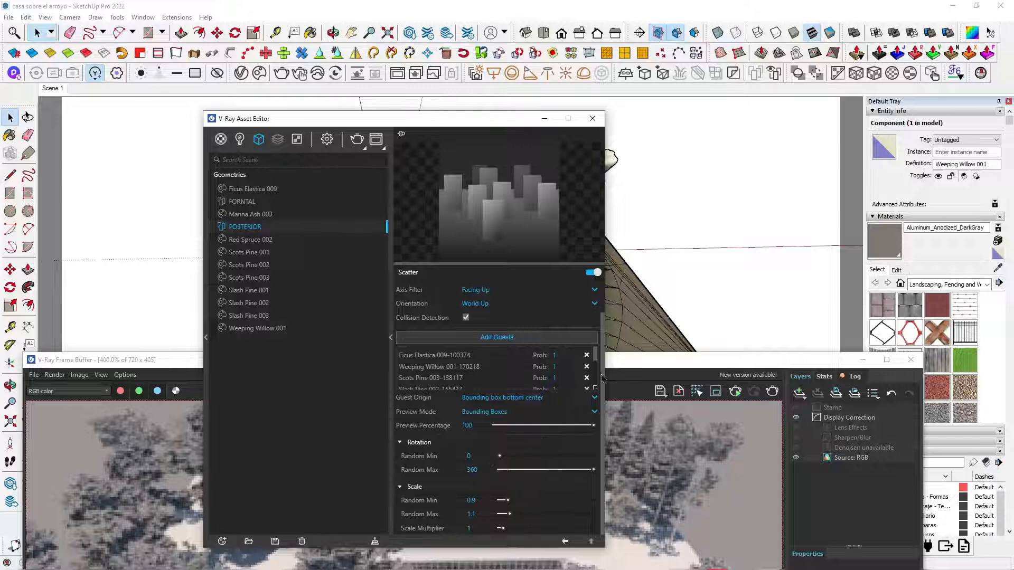
pyautogui.scroll(-2, 600, 361)
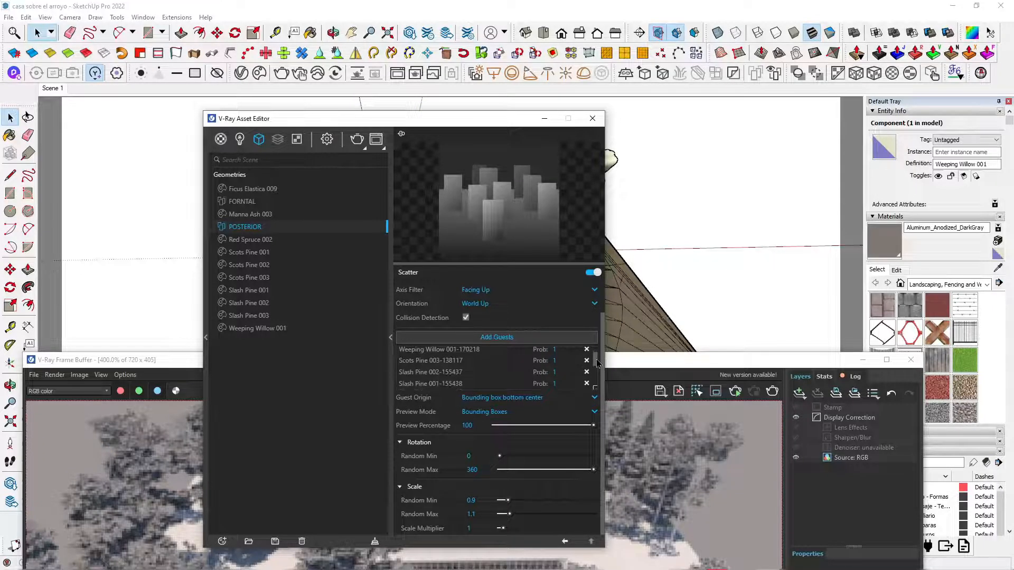
pyautogui.scroll(1, 598, 362)
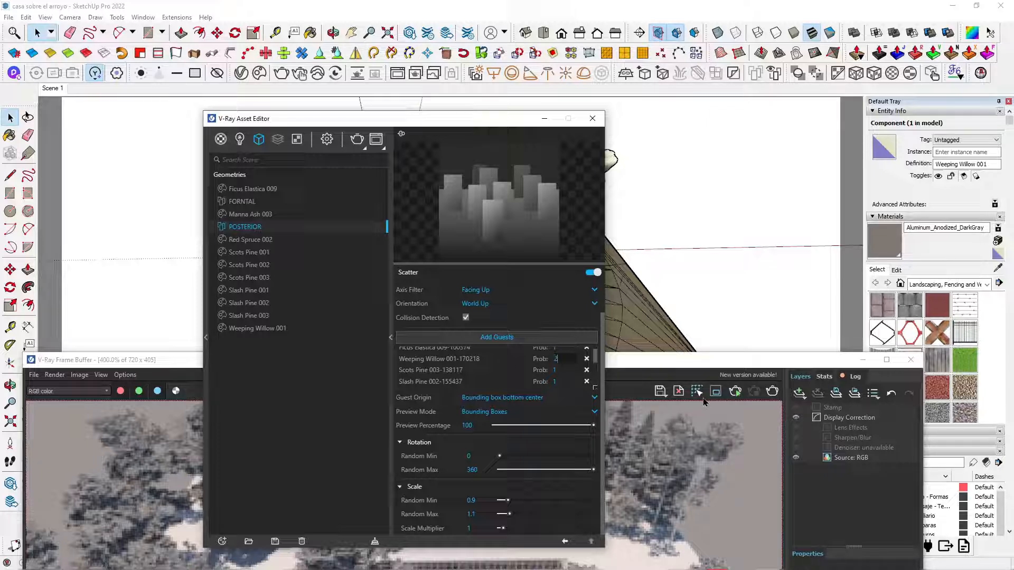
pyautogui.click(309, 385)
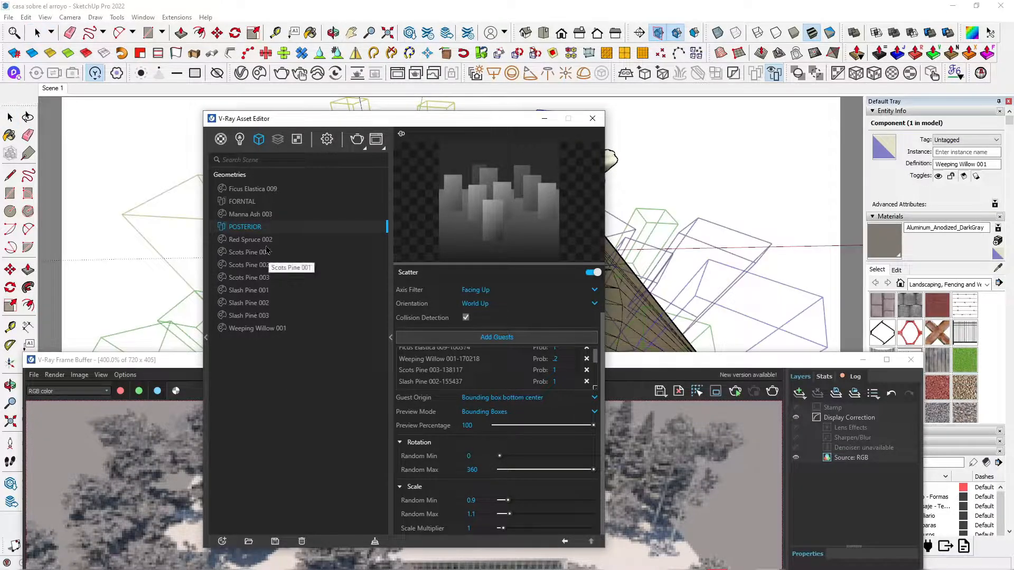
# Uncover the model view and select the two purple rear trees to identify their Cosmos asset
pyautogui.moveTo(419, 126); pyautogui.dragTo(422, 264)
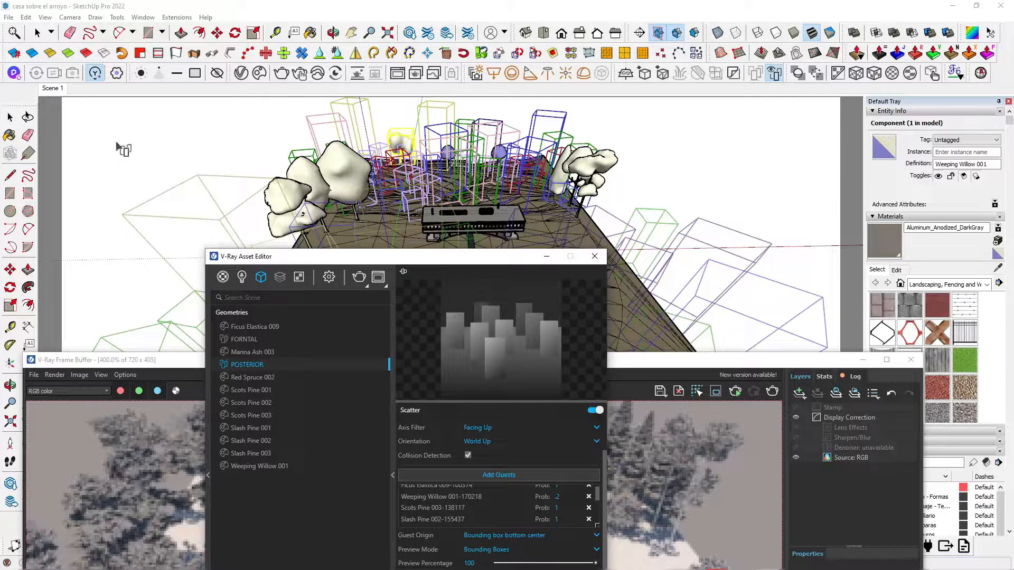
pyautogui.click(10, 117)
pyautogui.click(447, 154)
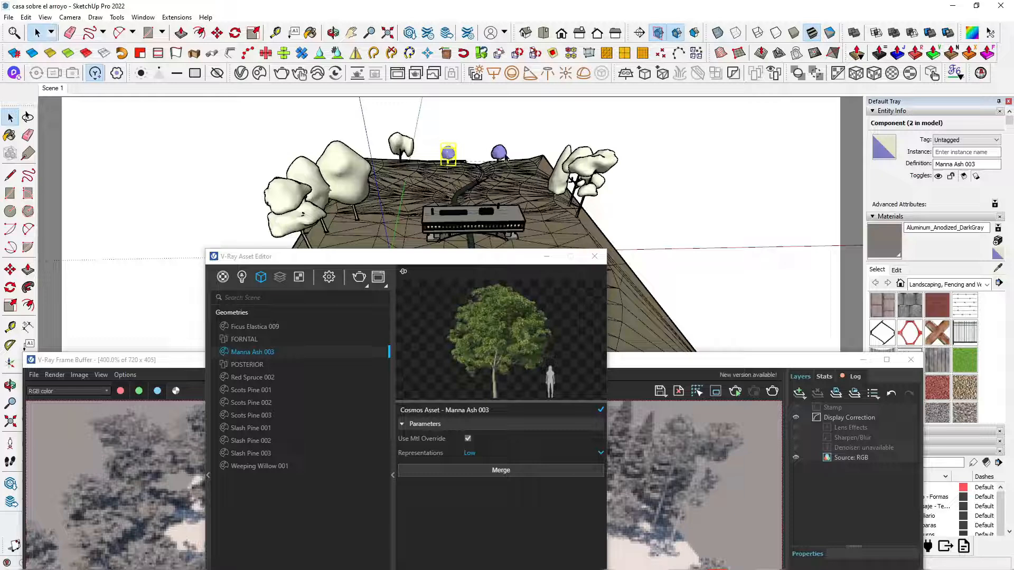
pyautogui.click(500, 154)
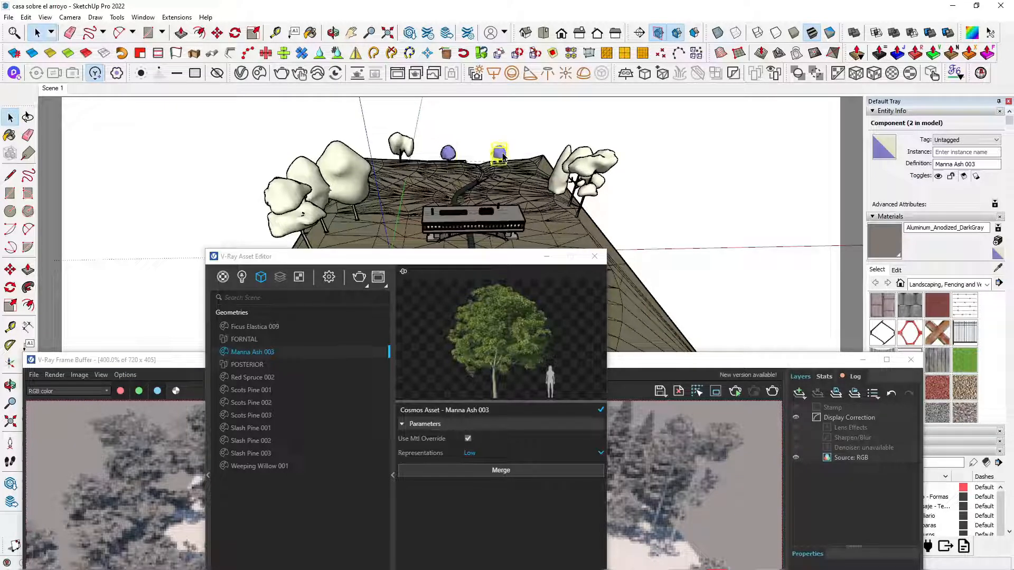
pyautogui.click(503, 153)
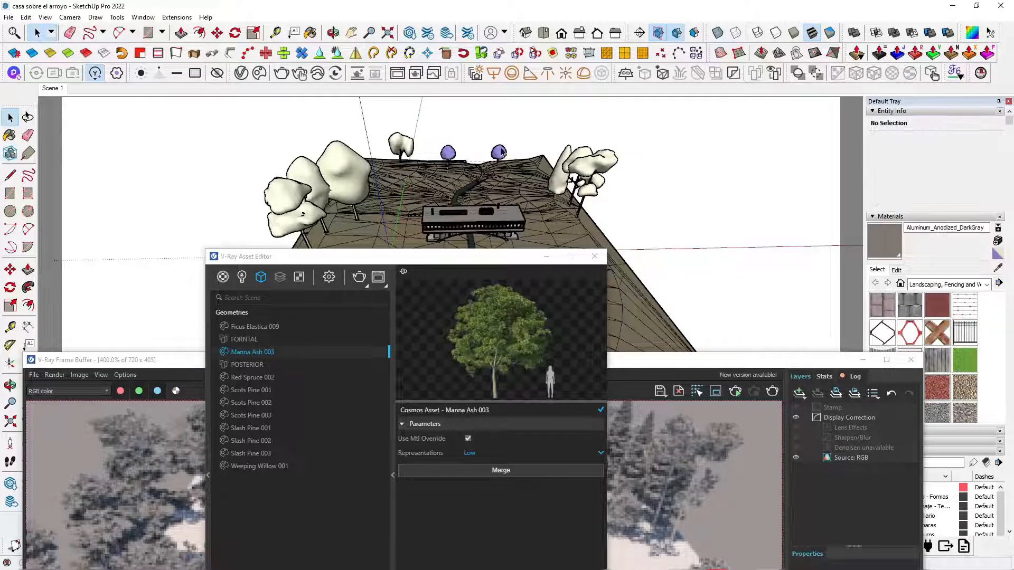
pyautogui.click(448, 153)
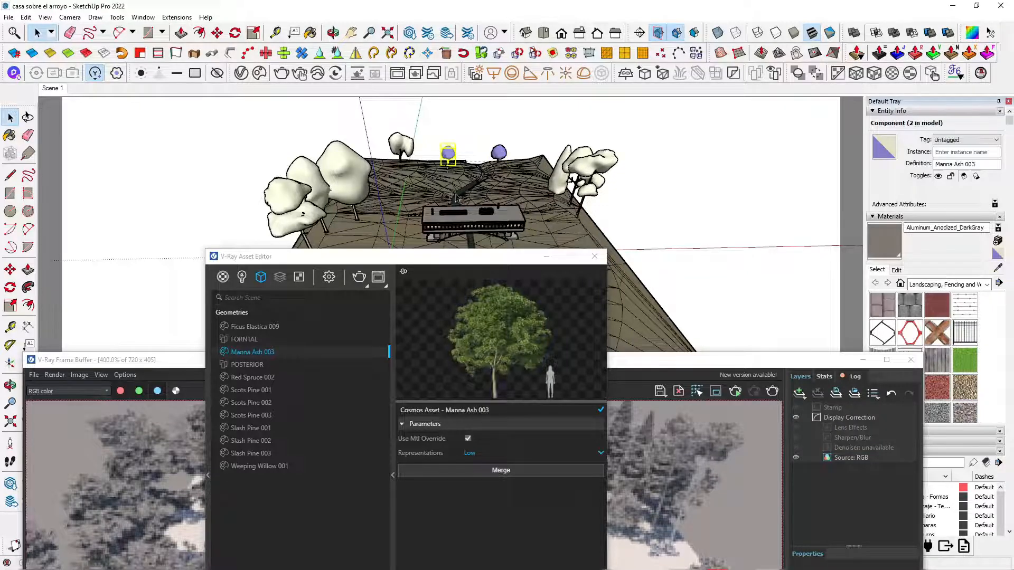
# Set the probability of both Manna Ash 003 guests in the POSTERIOR scatter to 0.2
pyautogui.moveTo(446, 262); pyautogui.dragTo(438, 134)
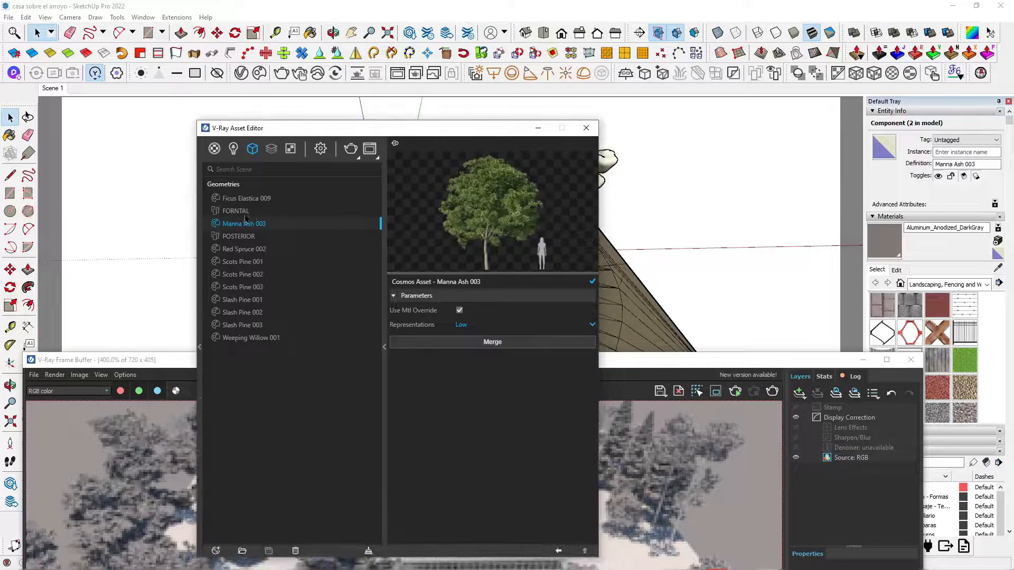
pyautogui.click(239, 236)
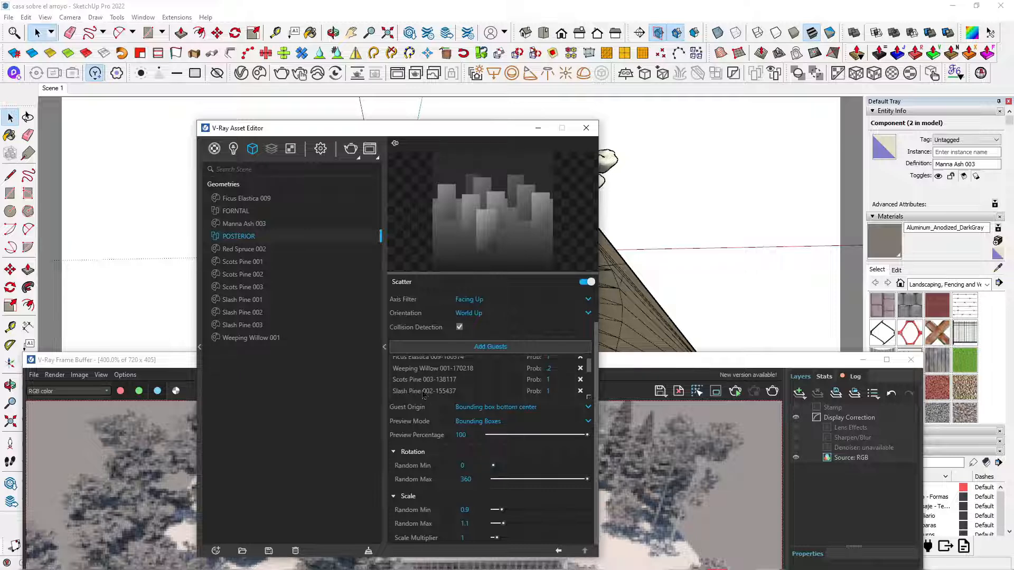
pyautogui.scroll(-4, 424, 394)
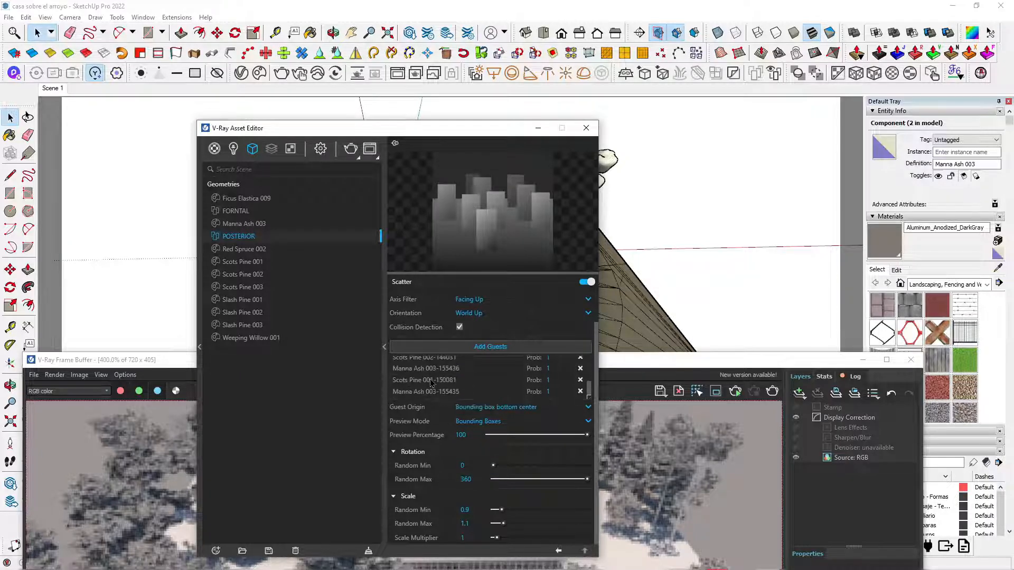
pyautogui.click(547, 392)
pyautogui.write('2')
pyautogui.click(547, 368)
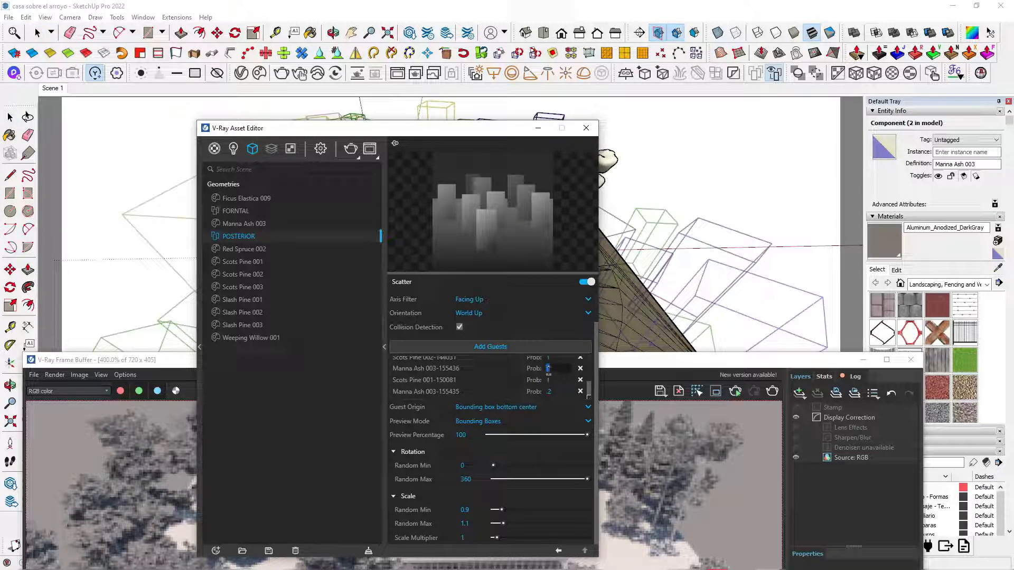
pyautogui.write('2')
pyautogui.press('Return')
# Enlarge the aerial render and examine the tree distribution around the house and terrain edges at 400% and 200%
pyautogui.moveTo(480, 129); pyautogui.dragTo(480, 81)
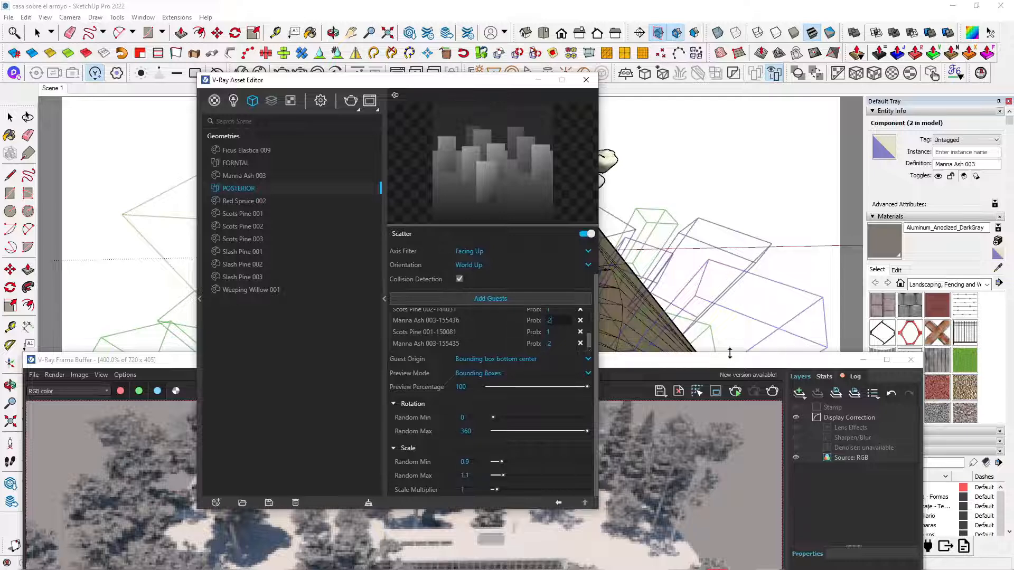
pyautogui.moveTo(725, 363); pyautogui.dragTo(772, 121)
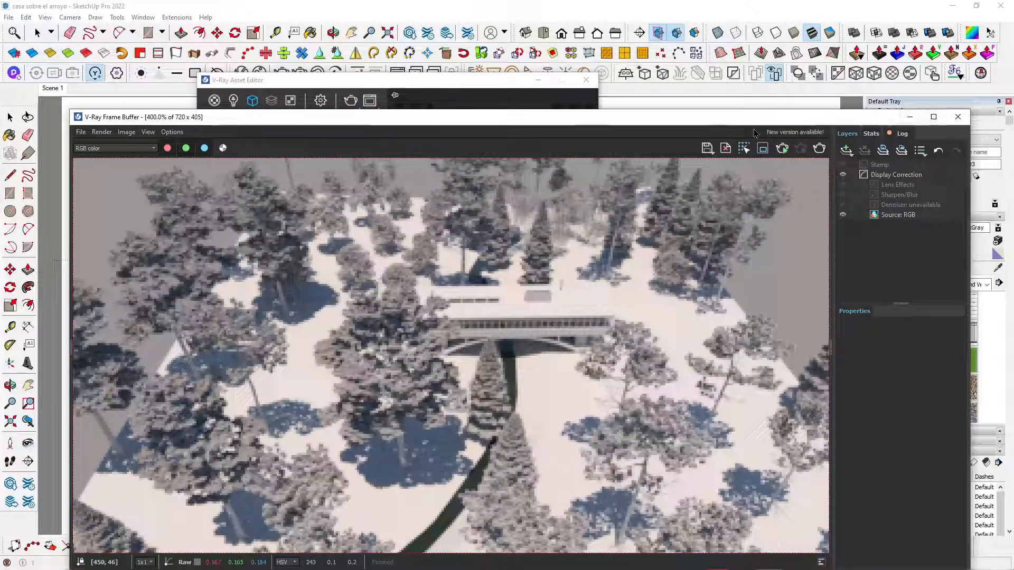
pyautogui.click(933, 117)
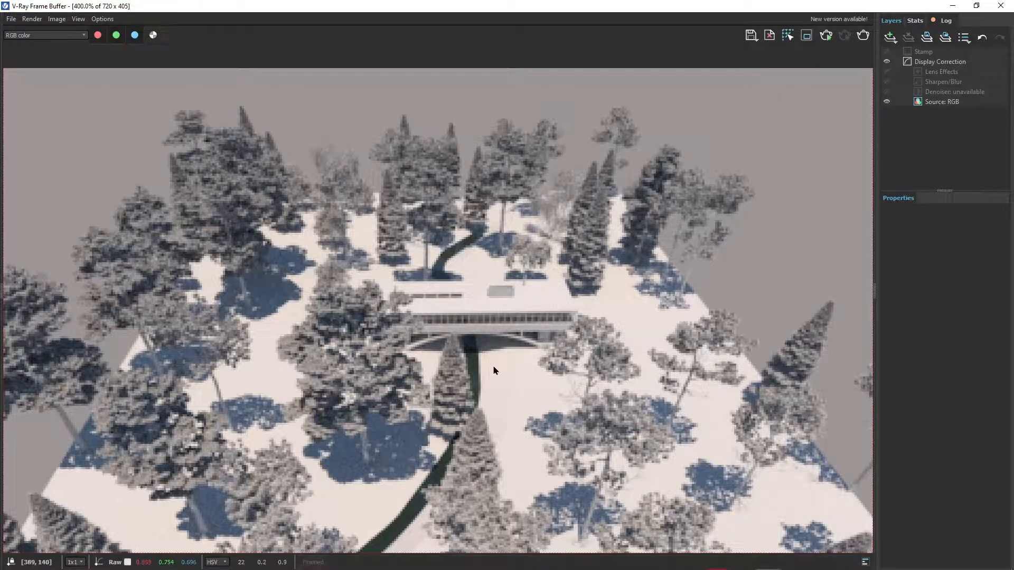
pyautogui.scroll(-2, 493, 357)
pyautogui.scroll(2, 427, 308)
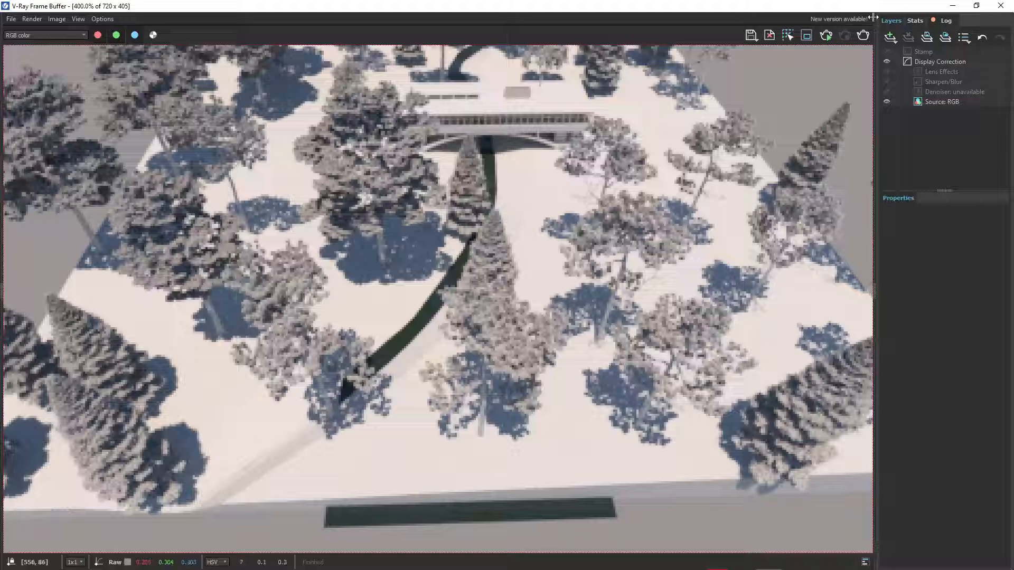
pyautogui.scroll(-2, 605, 292)
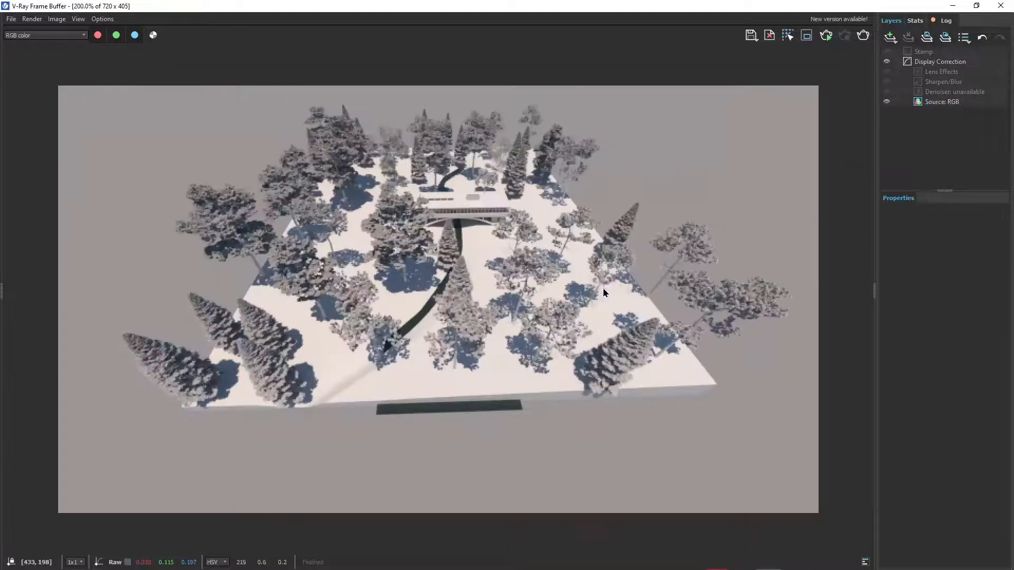
# Restore the Scene 1 camera view and render it with V-Ray in the maximized frame buffer
pyautogui.click(955, 6)
pyautogui.moveTo(498, 86); pyautogui.dragTo(531, 379)
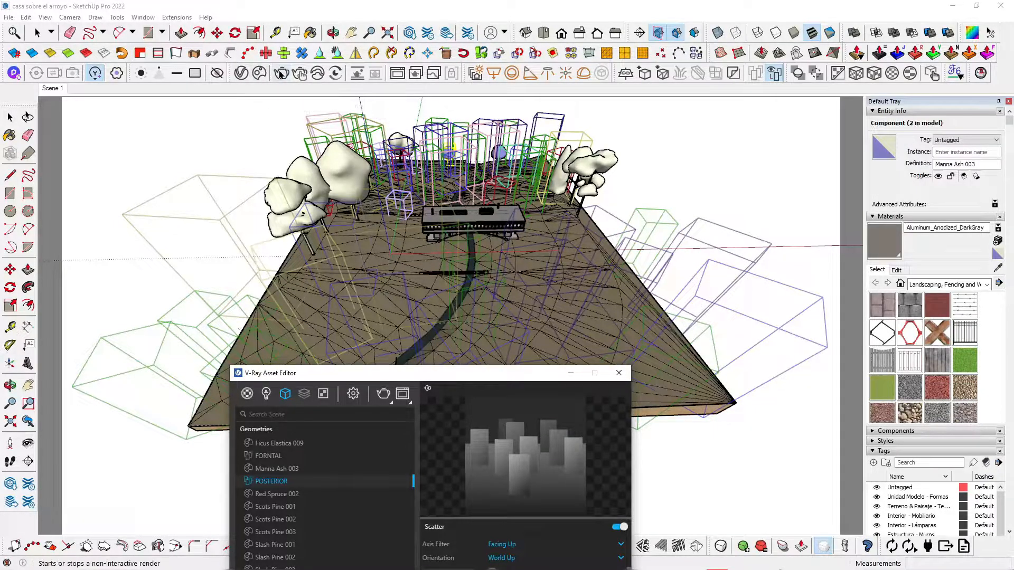
pyautogui.click(51, 89)
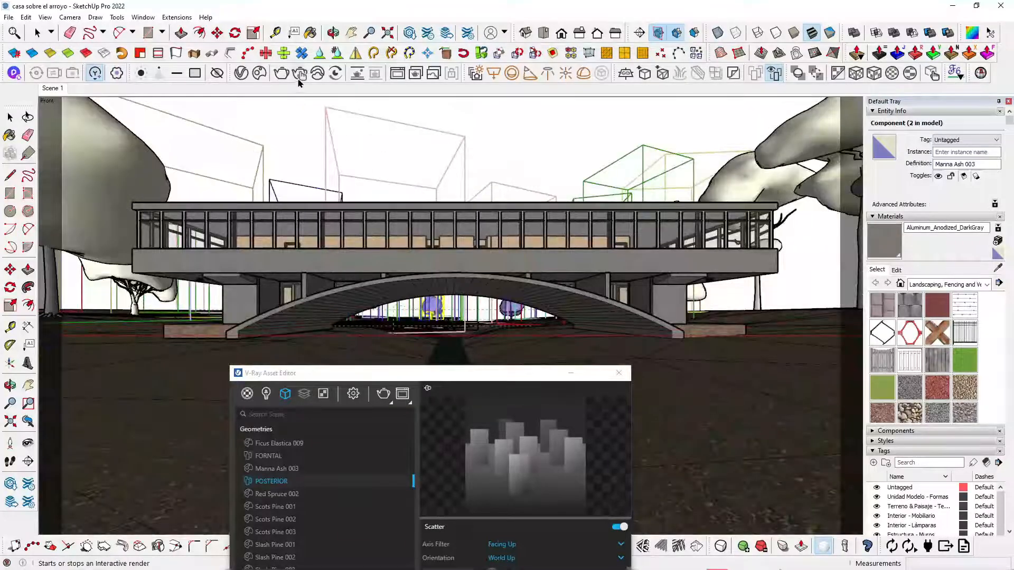
pyautogui.click(281, 73)
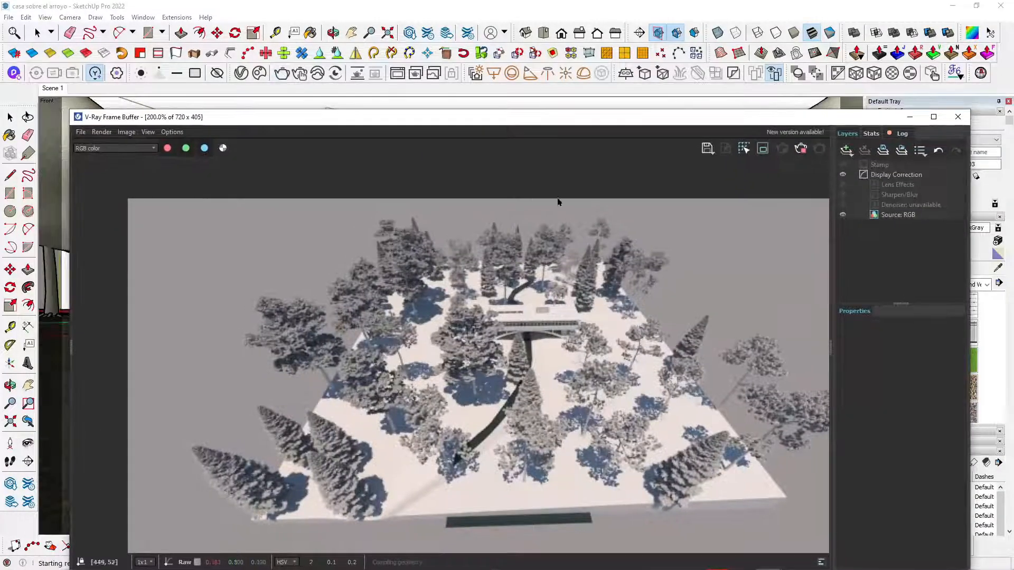
pyautogui.click(932, 112)
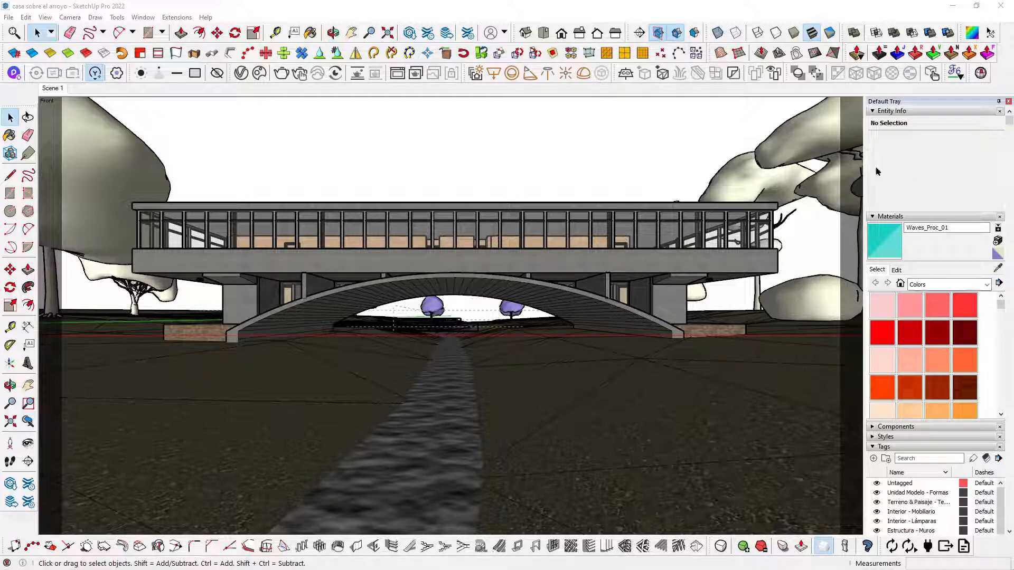
# Start adding a watermark to the current style and browse to the Imágenes folder for its image
pyautogui.click(886, 437)
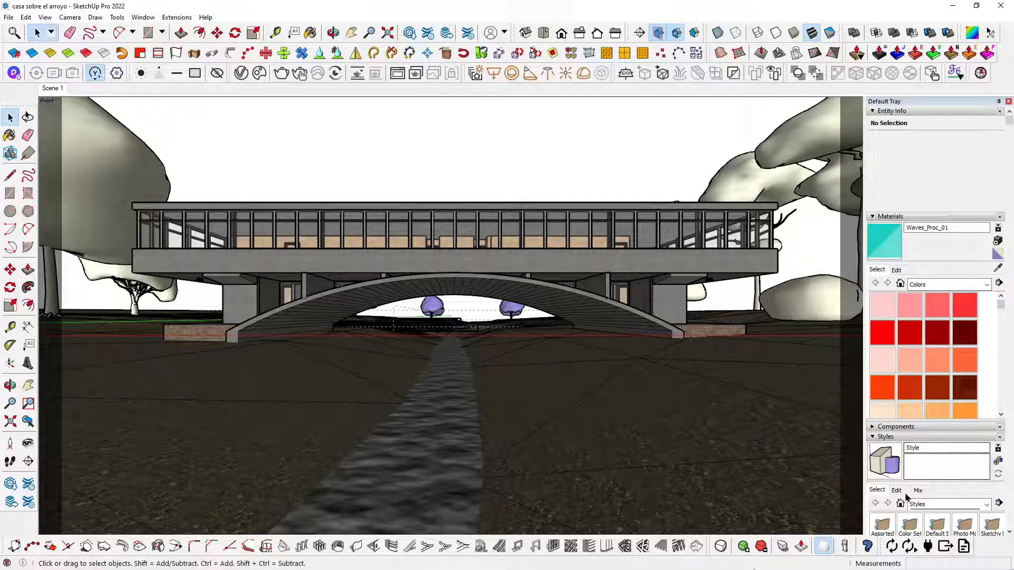
pyautogui.click(891, 216)
pyautogui.click(897, 290)
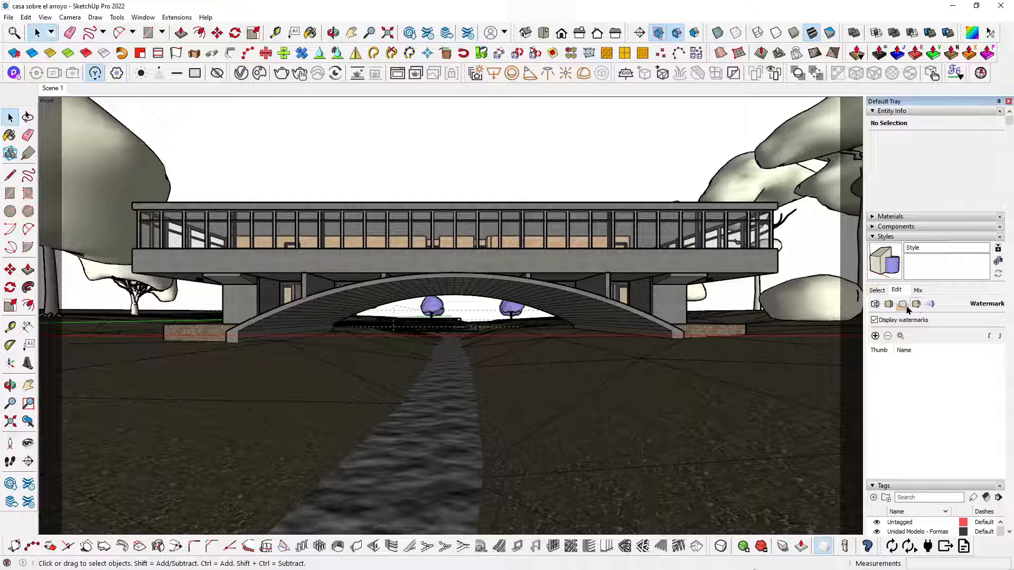
pyautogui.click(903, 305)
pyautogui.click(889, 305)
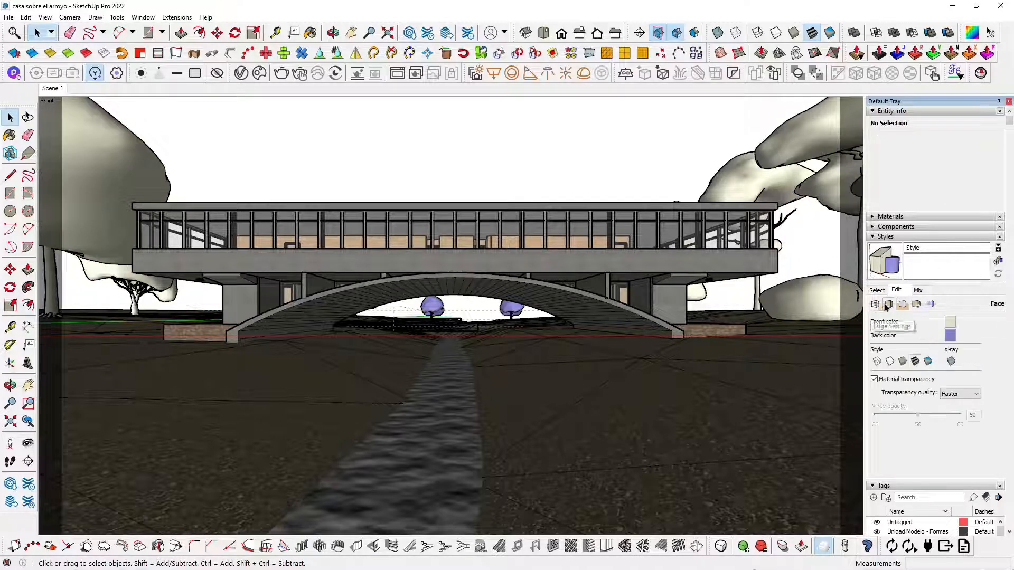
pyautogui.click(874, 305)
pyautogui.click(889, 305)
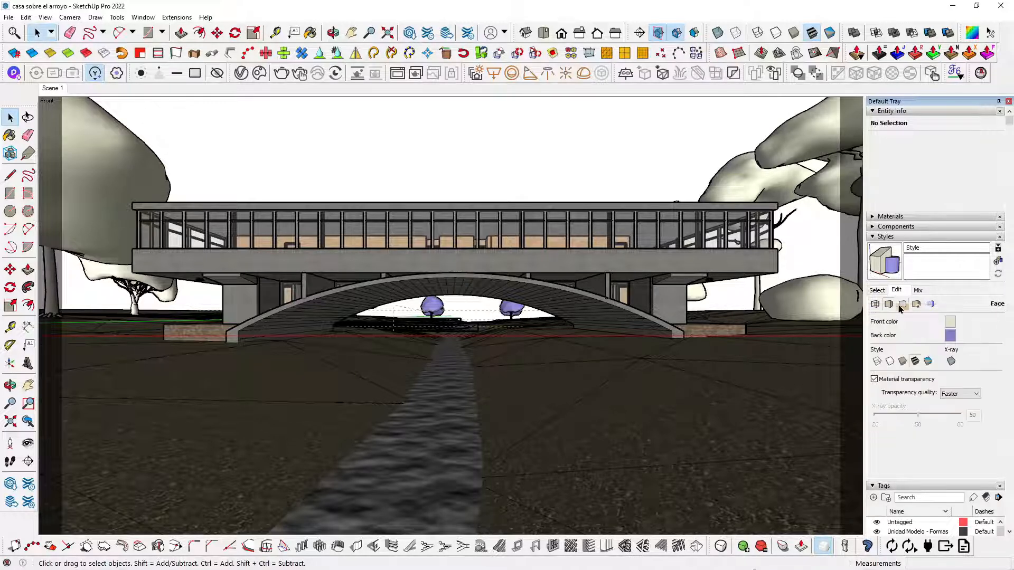
pyautogui.click(903, 304)
pyautogui.click(918, 305)
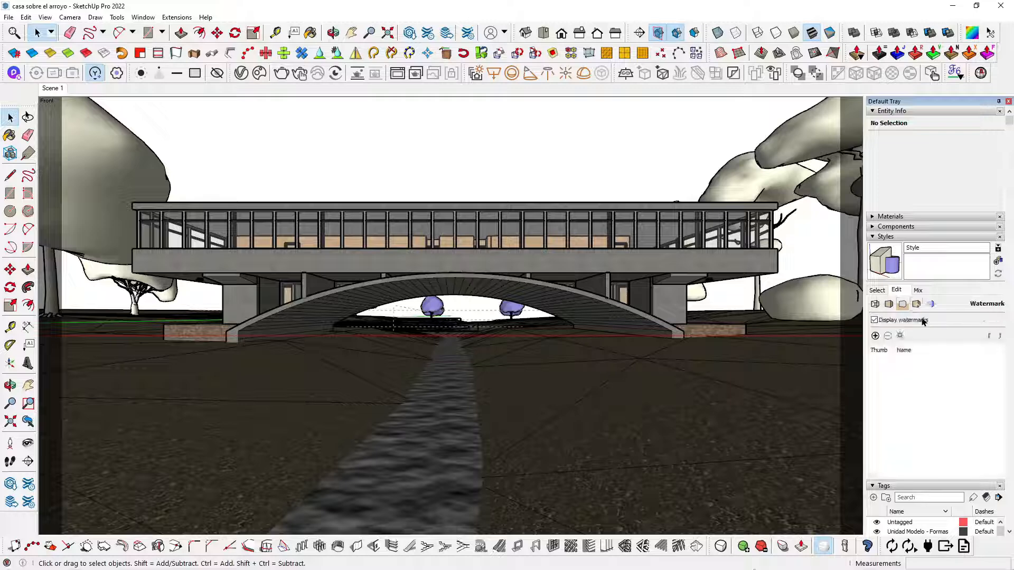
pyautogui.click(875, 336)
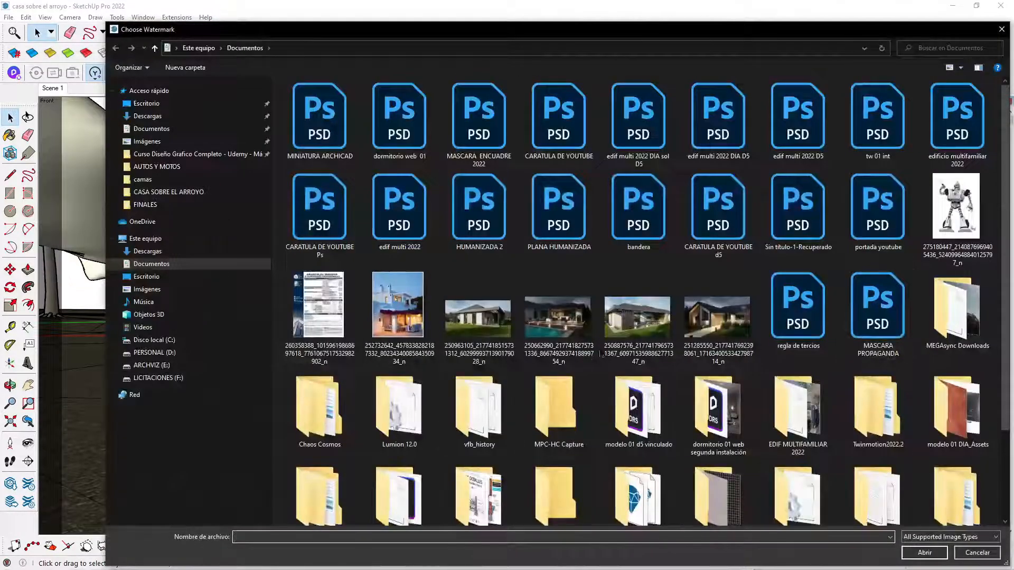
pyautogui.click(147, 289)
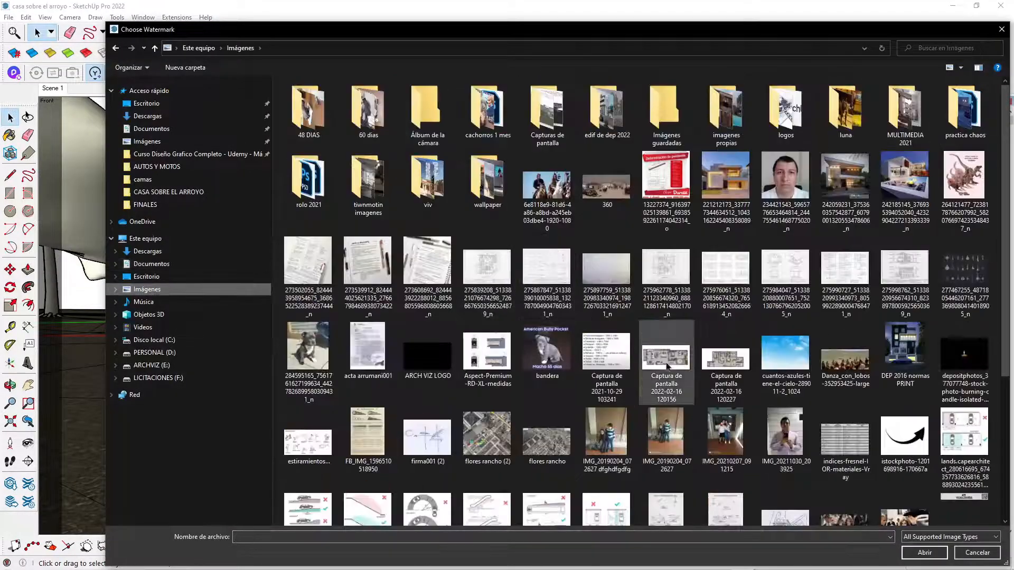
# Choose the REGLA DE TERCIOS FHD image from the Imágenes folder as the watermark
pyautogui.scroll(-4, 667, 366)
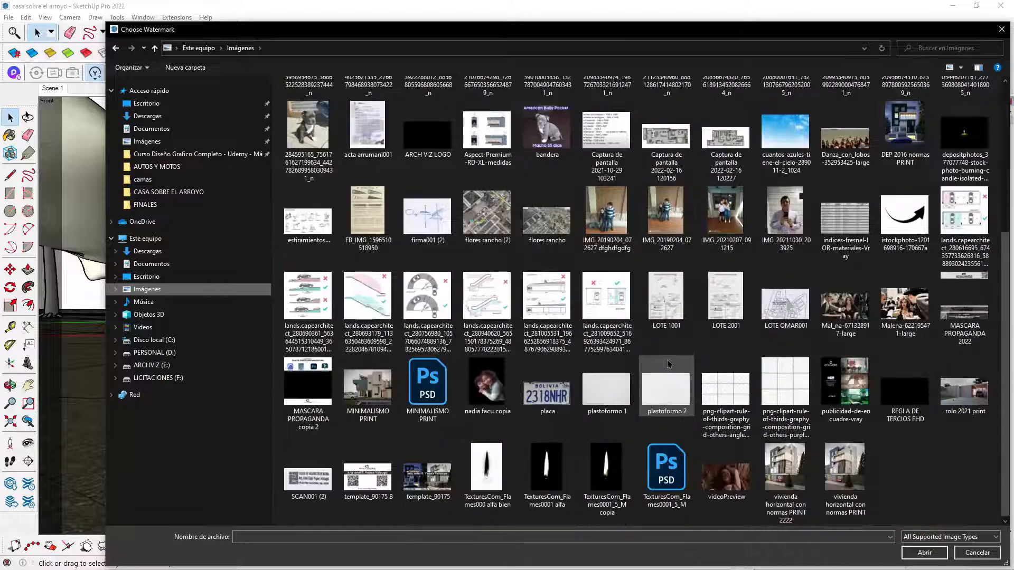
pyautogui.click(924, 397)
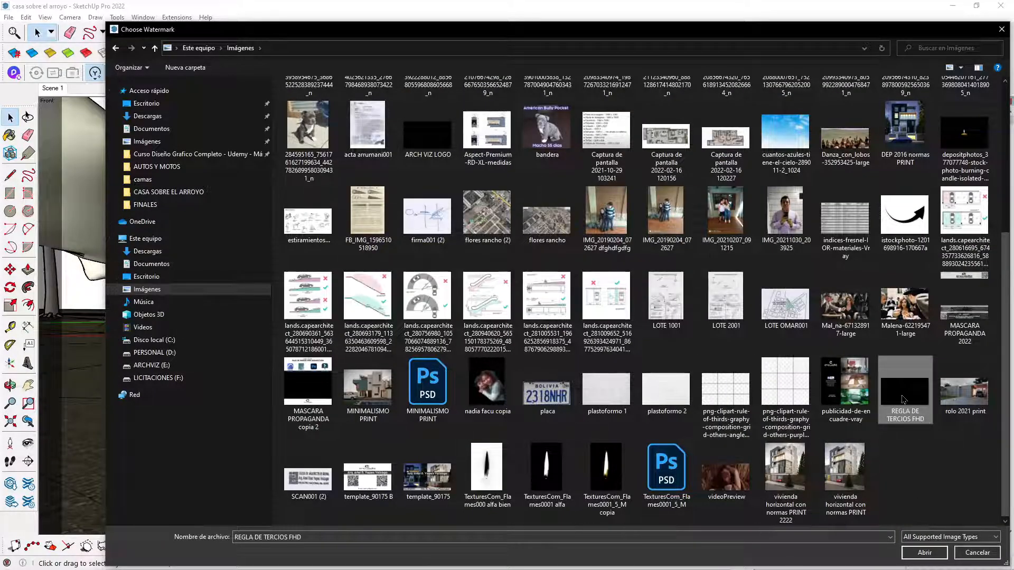
pyautogui.doubleClick(903, 399)
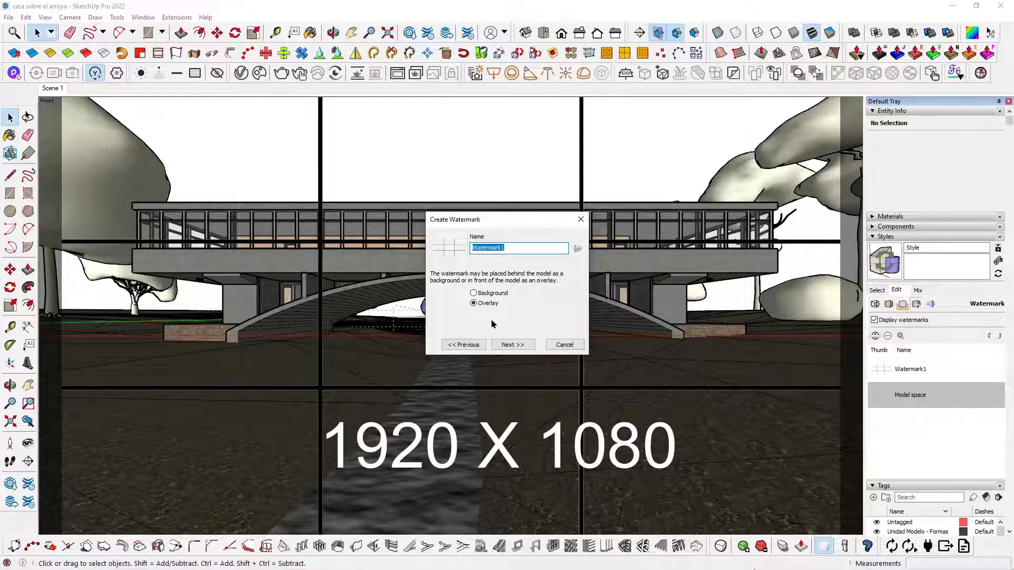
# Set the watermark as an overlay in front of the model and finish creating it with the blend fully at Image
pyautogui.click(485, 292)
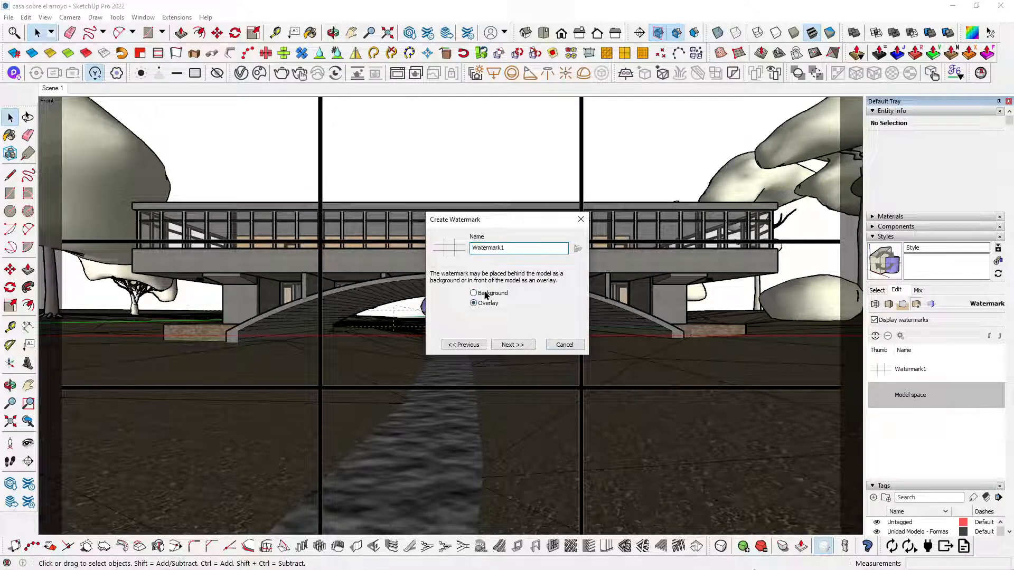
pyautogui.click(485, 303)
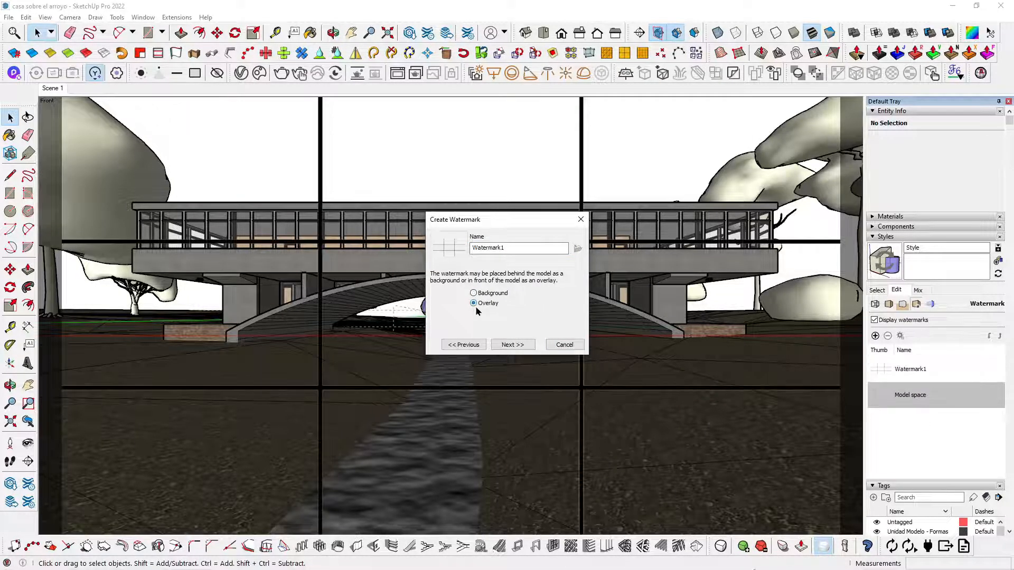
pyautogui.click(522, 348)
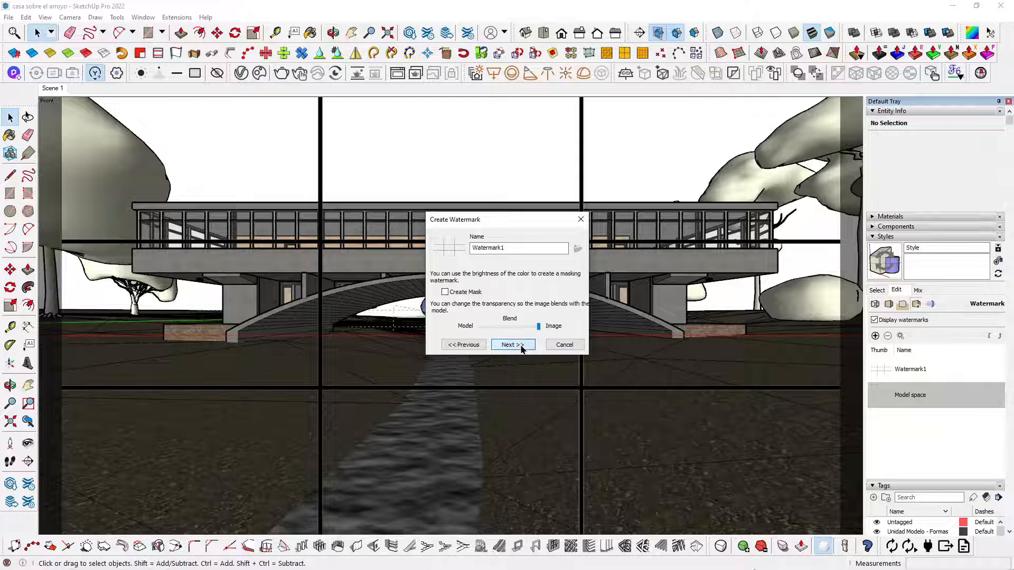
pyautogui.click(522, 348)
pyautogui.click(512, 345)
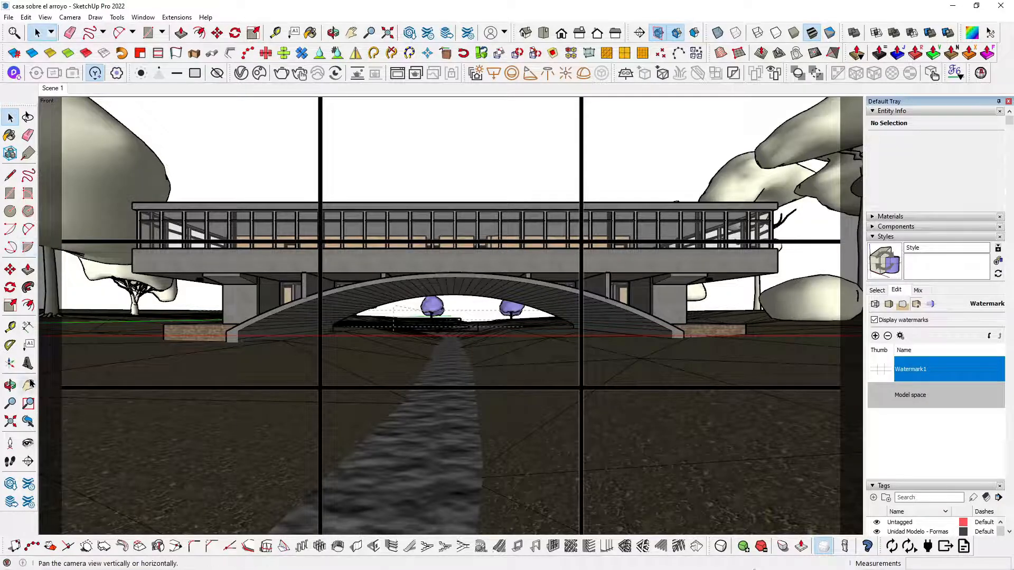
# Reframe the front view so the house's roof and bridge base line up with the two horizontal thirds lines
pyautogui.click(28, 386)
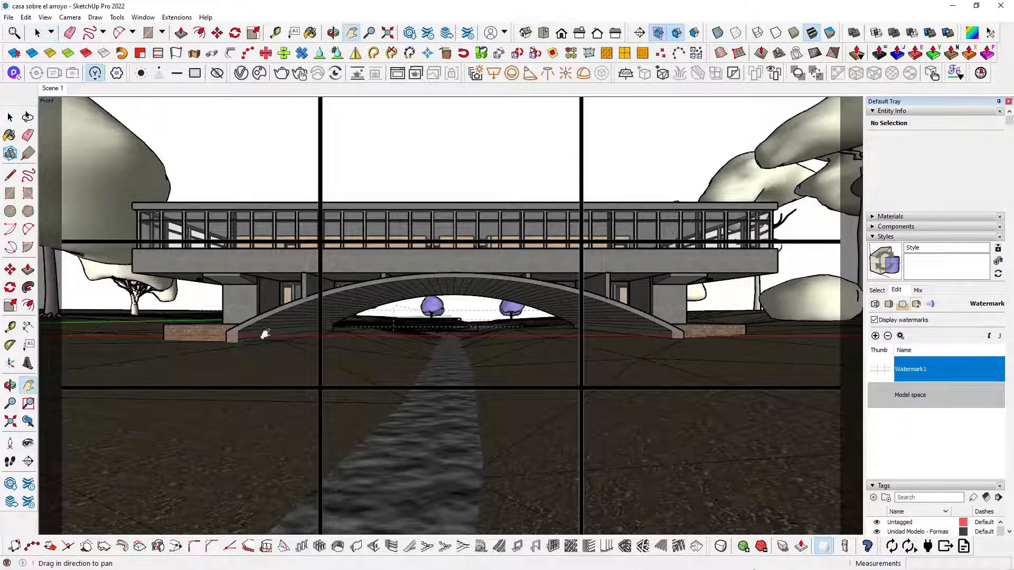
pyautogui.moveTo(450, 282); pyautogui.dragTo(454, 308)
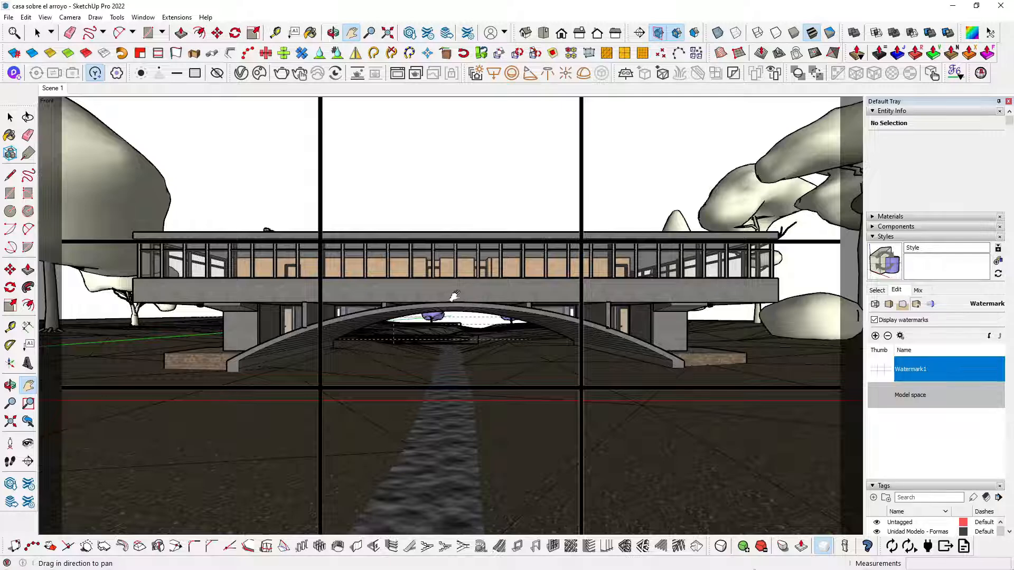
pyautogui.scroll(1, 454, 296)
pyautogui.moveTo(453, 308); pyautogui.dragTo(453, 316)
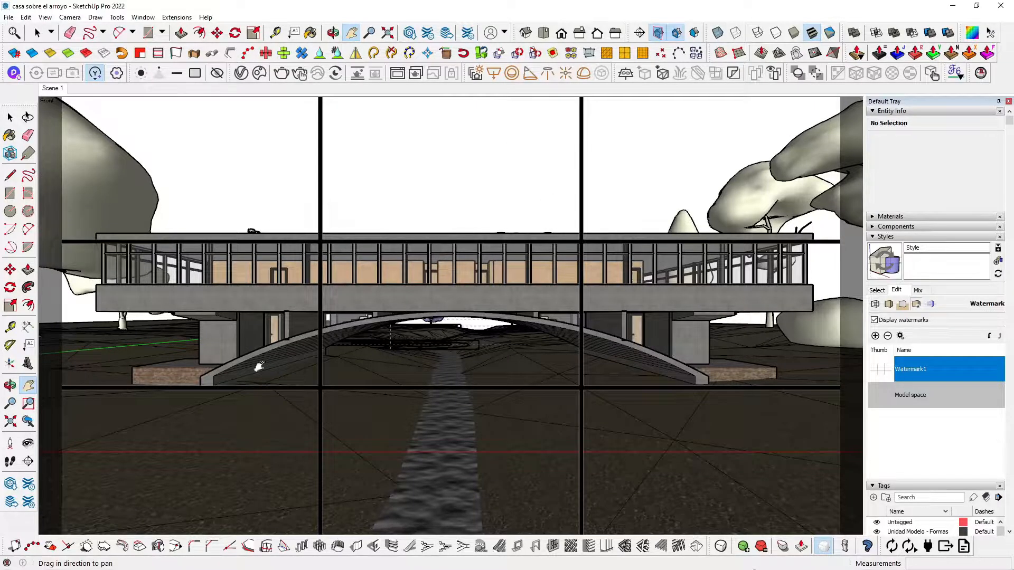
# Add a new scene from the current view, saving the style changes as a new style
pyautogui.rightClick(60, 91)
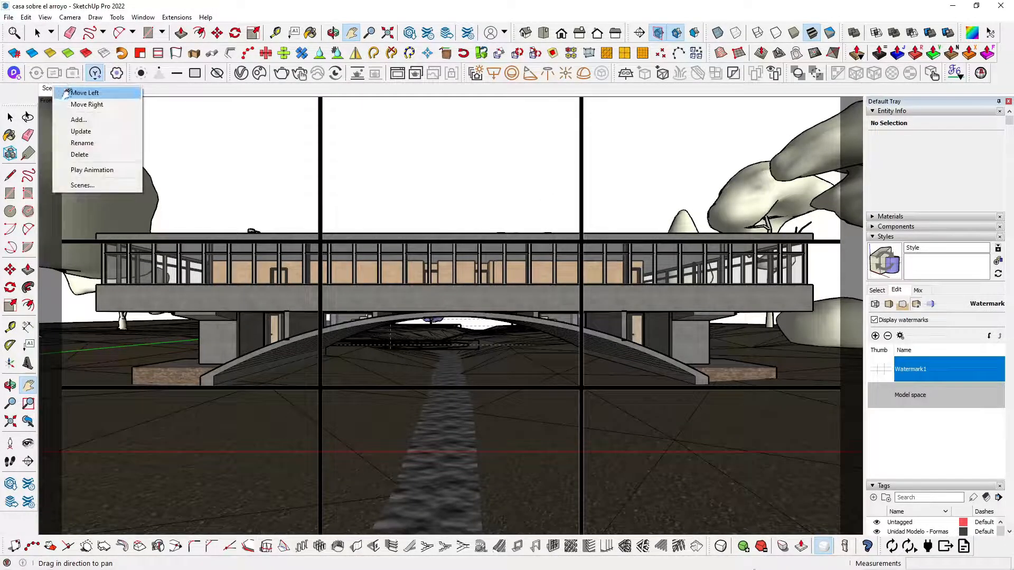
pyautogui.click(101, 120)
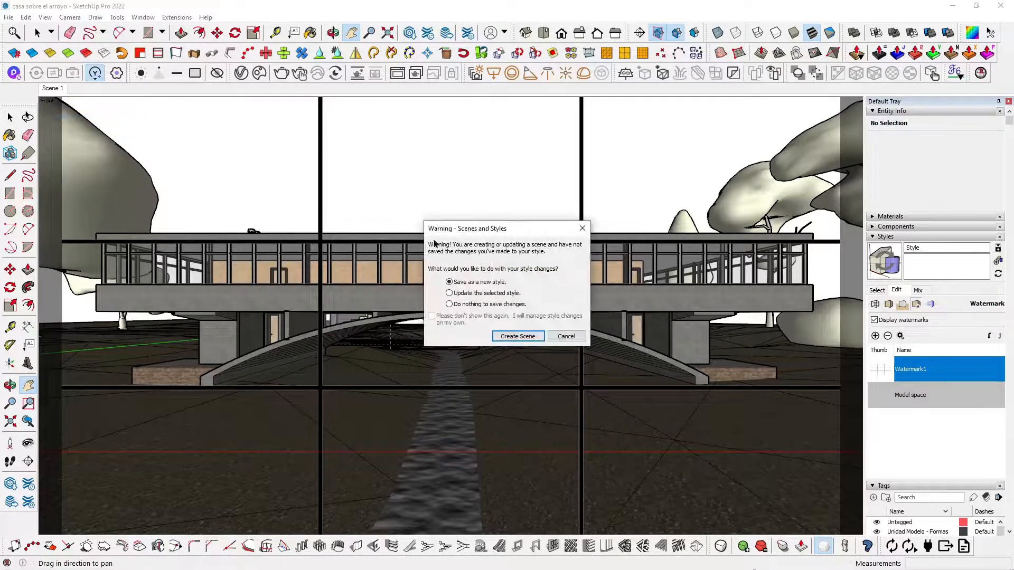
pyautogui.click(536, 339)
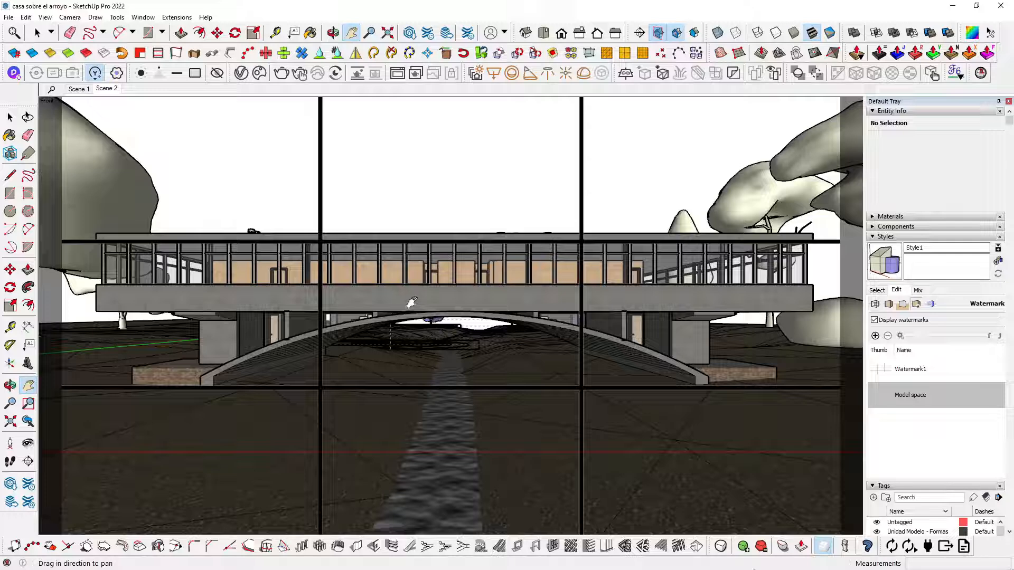
# Explode the large tree component standing in front of the house, beside the stream
pyautogui.click(10, 117)
pyautogui.scroll(-2, 396, 263)
pyautogui.scroll(-5, 463, 323)
pyautogui.rightClick(302, 198)
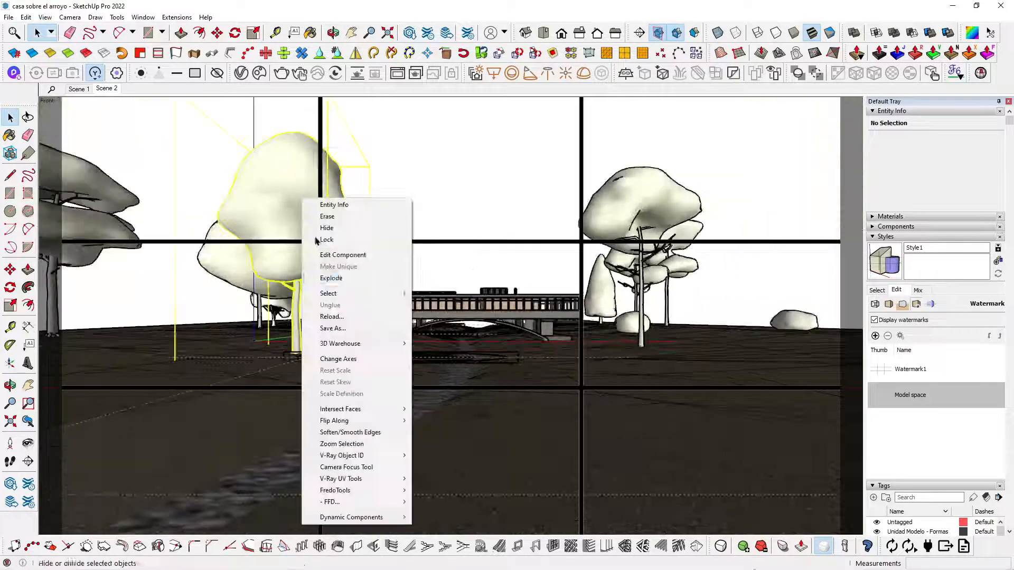
pyautogui.click(329, 277)
pyautogui.click(489, 180)
# Open the group of the rectangular water strip at the terrain's front edge and make its face and edges a group
pyautogui.moveTo(496, 155); pyautogui.dragTo(507, 341, button='middle')
pyautogui.scroll(-4, 507, 340)
pyautogui.scroll(5, 583, 419)
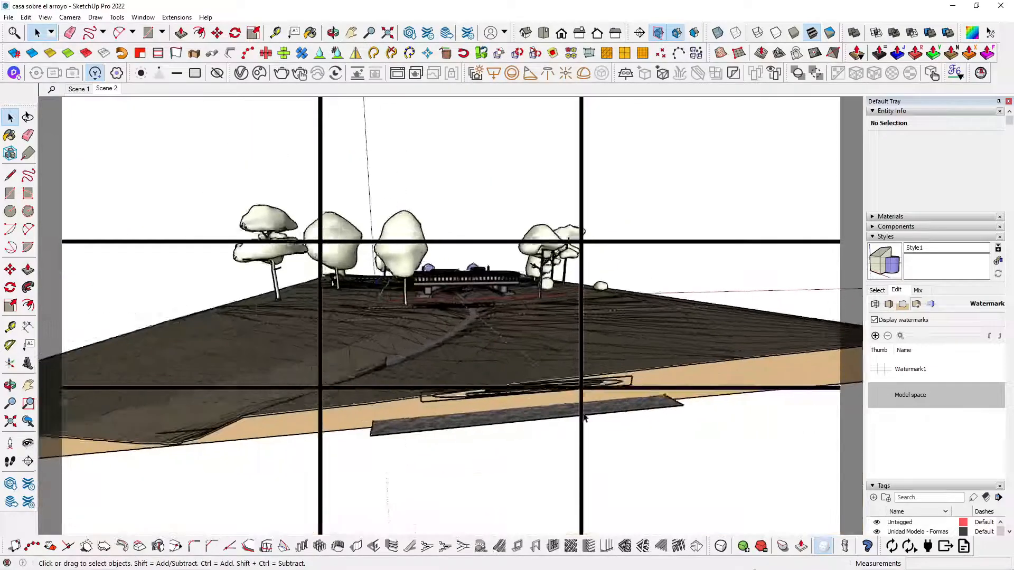
pyautogui.click(476, 428)
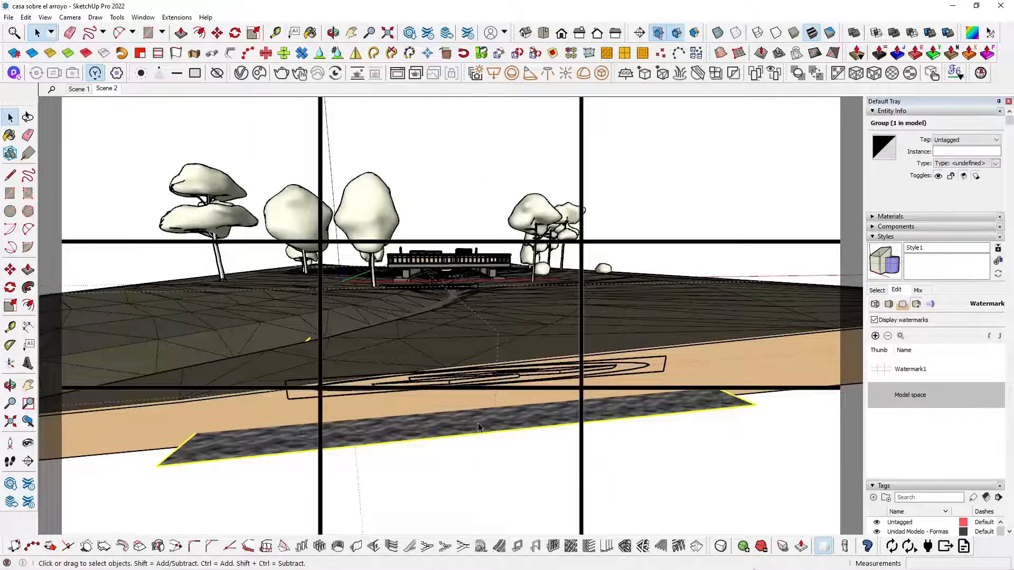
pyautogui.doubleClick(478, 427)
pyautogui.doubleClick(478, 427)
pyautogui.rightClick(478, 428)
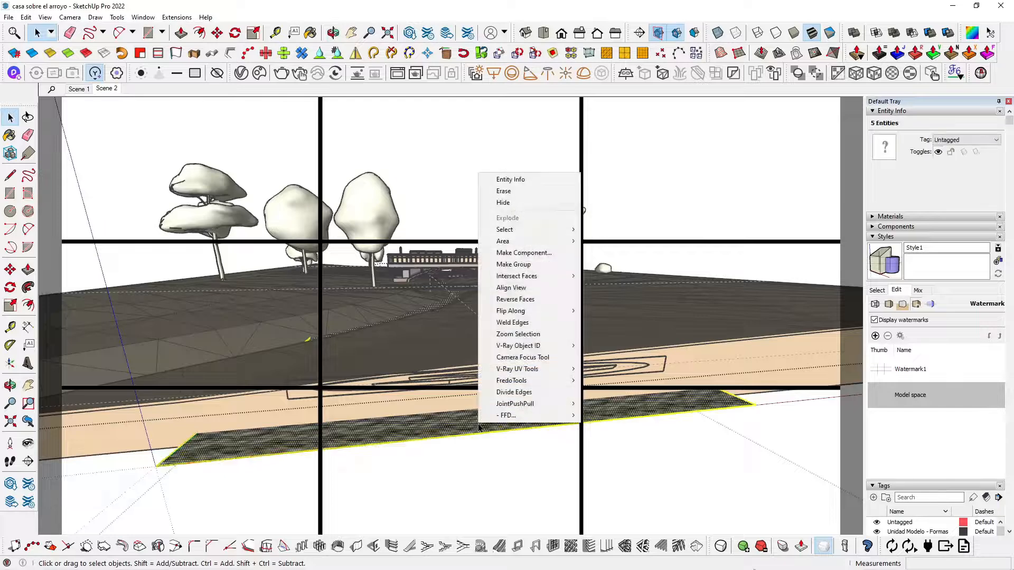
pyautogui.click(522, 266)
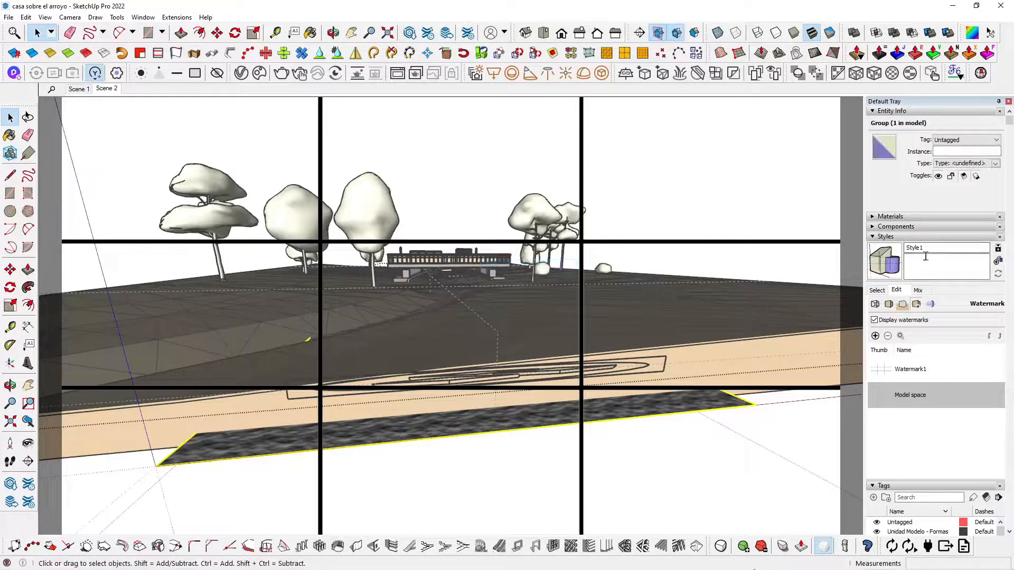
# Create a tag named agua and turn off its visibility, keeping Estructura - Muros visible
pyautogui.click(875, 237)
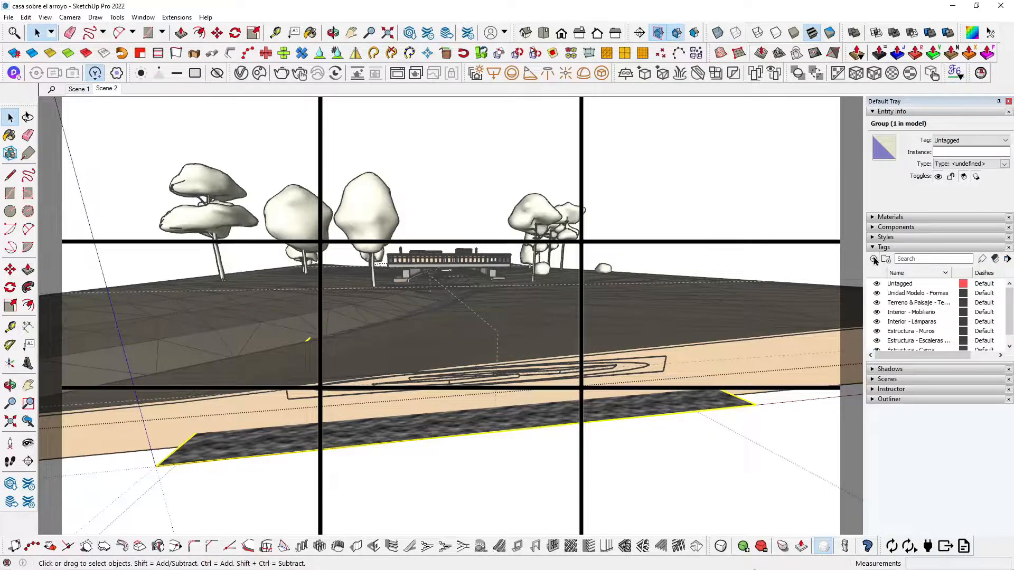
pyautogui.click(872, 258)
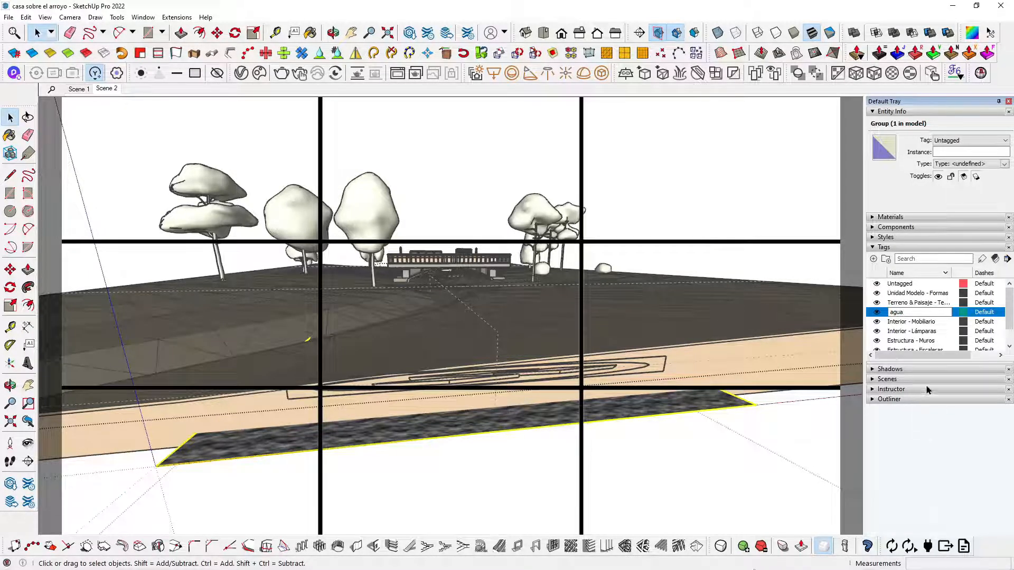
pyautogui.press('Return')
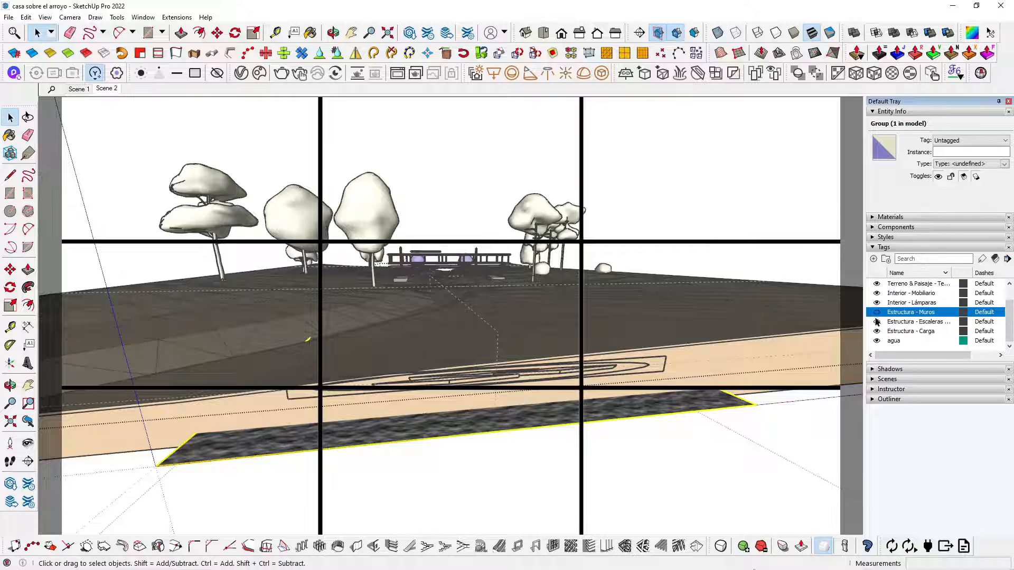
pyautogui.click(877, 313)
pyautogui.click(877, 341)
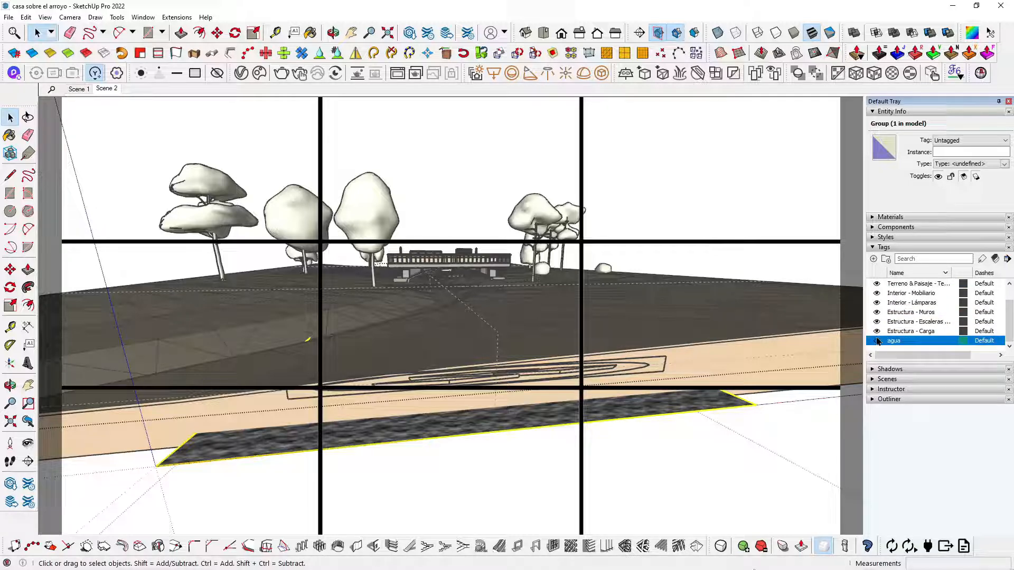
# Assign the water strip group to the agua tag
pyautogui.click(693, 439)
pyautogui.click(687, 407)
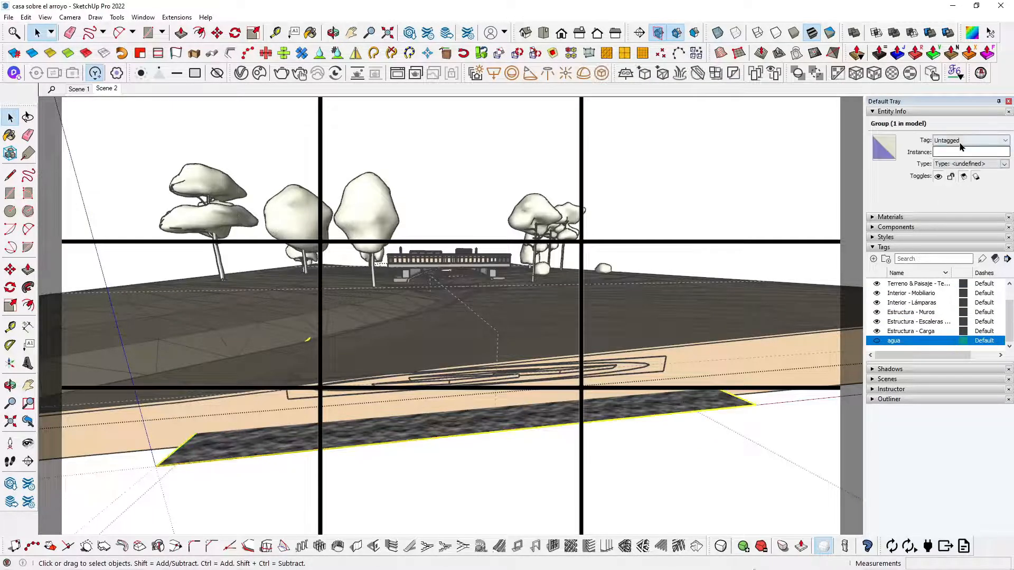
pyautogui.click(960, 141)
pyautogui.click(960, 163)
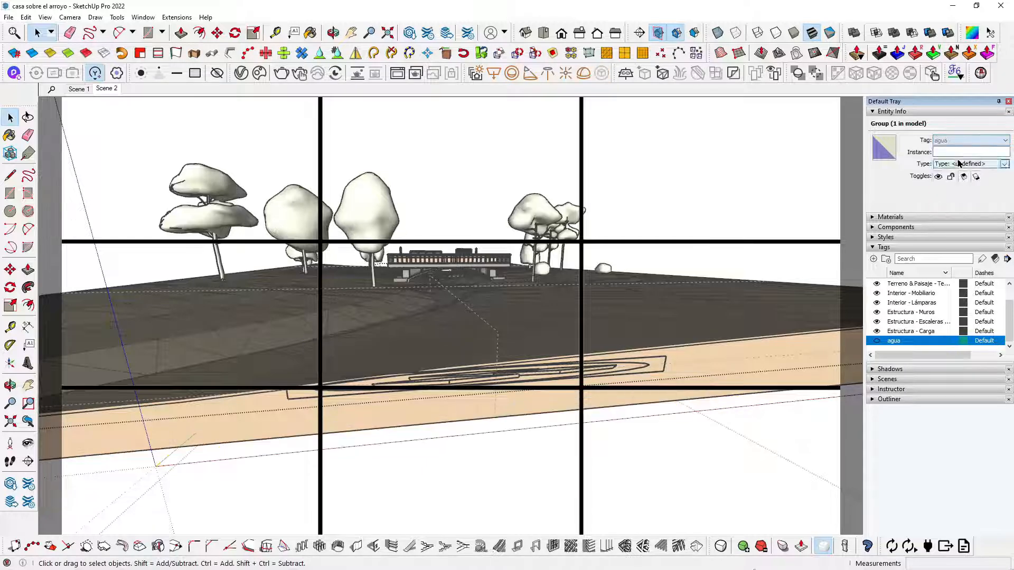
# Return to the Scene 2 view and hide the agua tag
pyautogui.scroll(9, 439, 246)
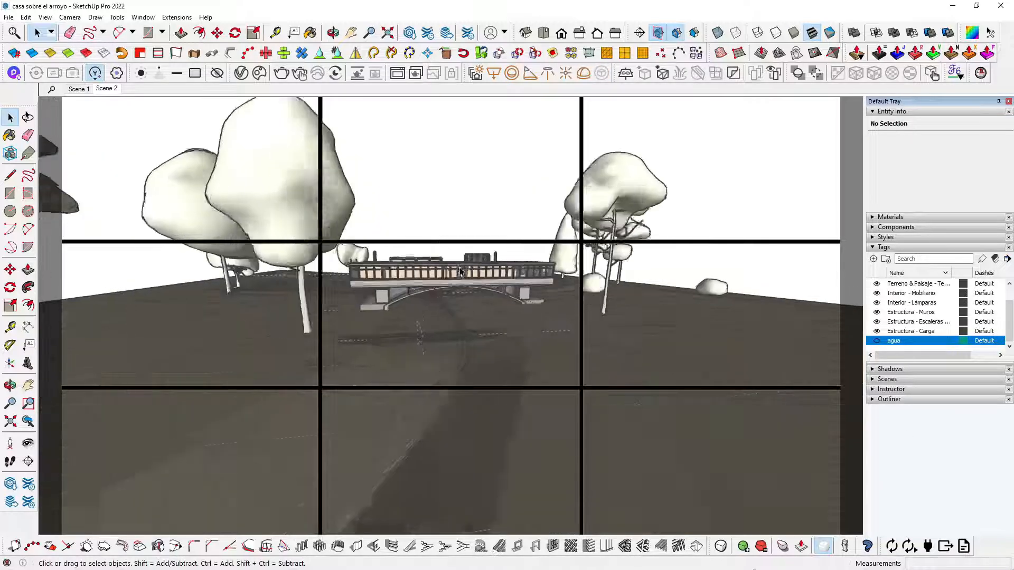
pyautogui.click(106, 89)
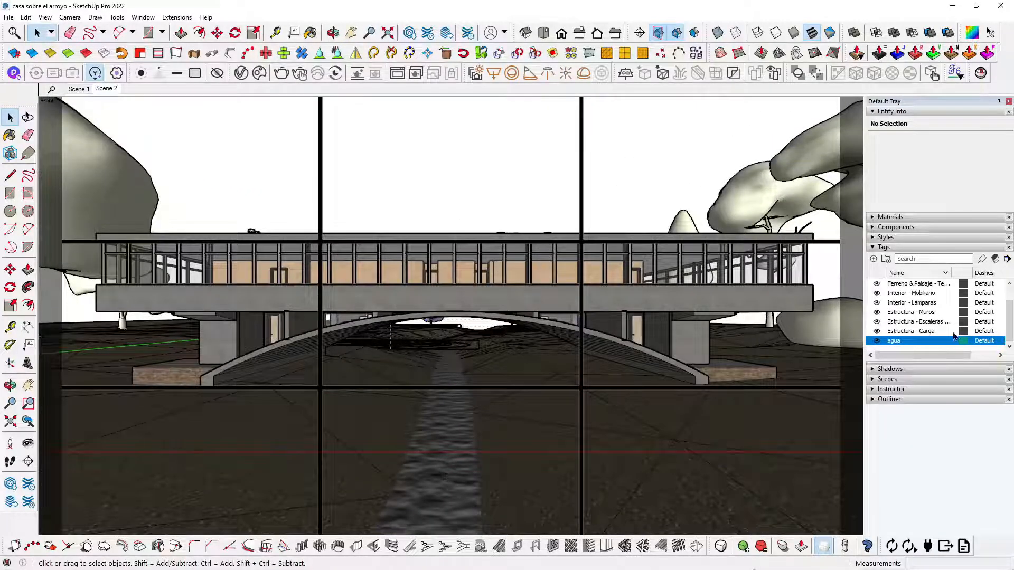
pyautogui.click(877, 341)
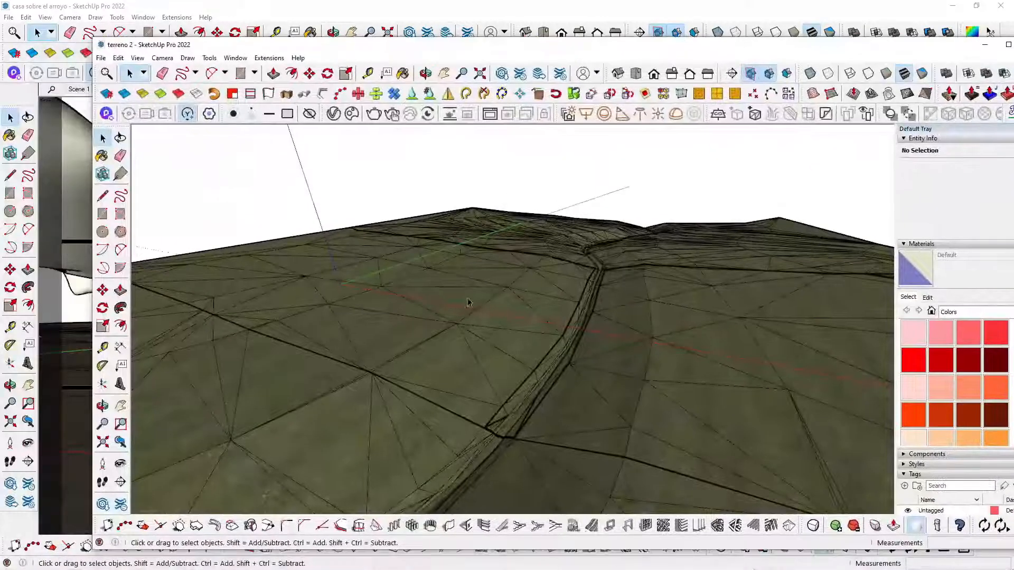
# Switch to the terreno 2 model and select the terrain group containing the near stretch of the stream channel
pyautogui.moveTo(680, 48); pyautogui.dragTo(553, 43)
pyautogui.scroll(2, 365, 429)
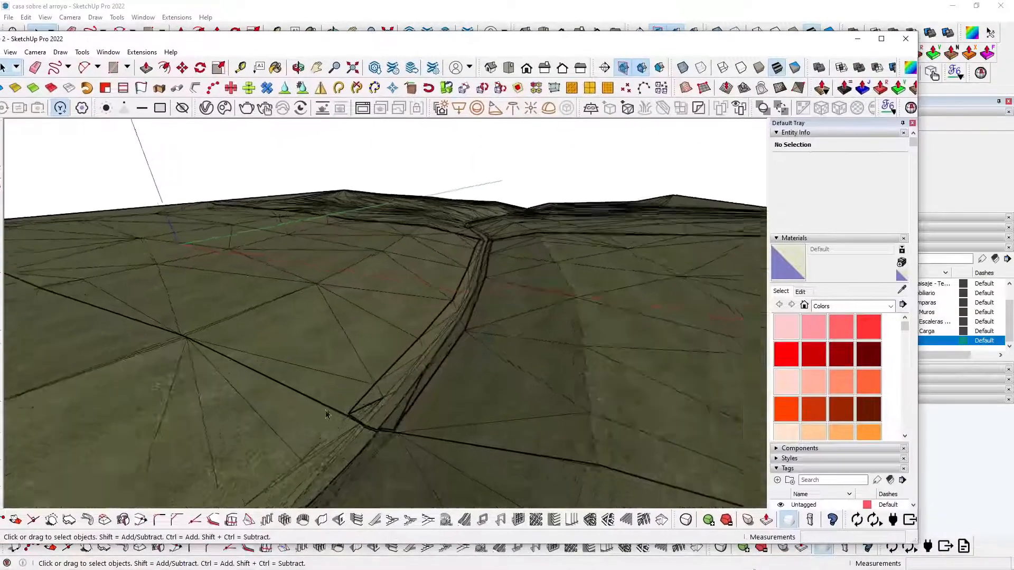
pyautogui.moveTo(326, 415); pyautogui.dragTo(472, 407, button='middle')
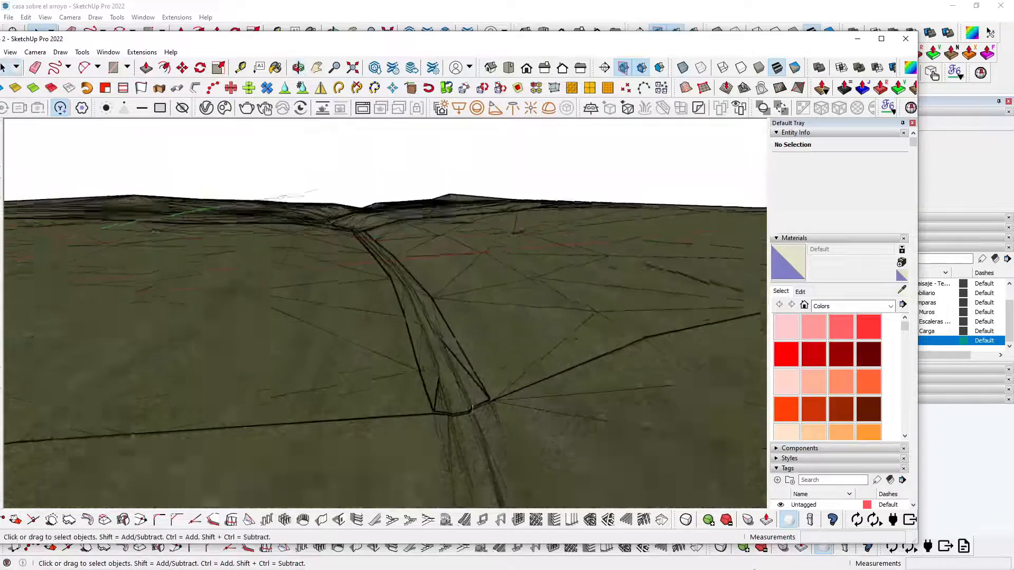
pyautogui.scroll(-3, 472, 408)
pyautogui.click(555, 308)
pyautogui.scroll(-2, 556, 307)
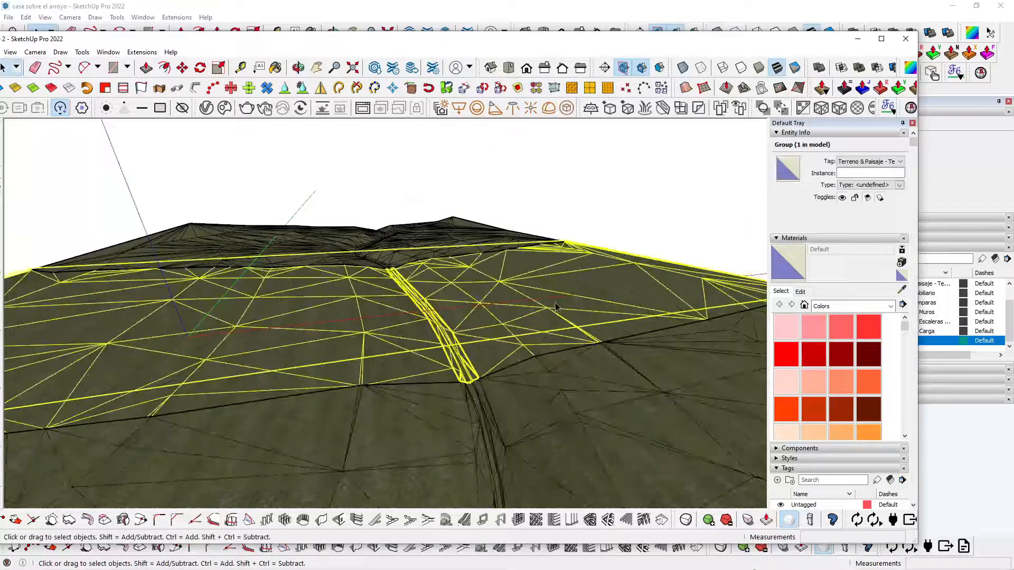
pyautogui.scroll(6, 448, 296)
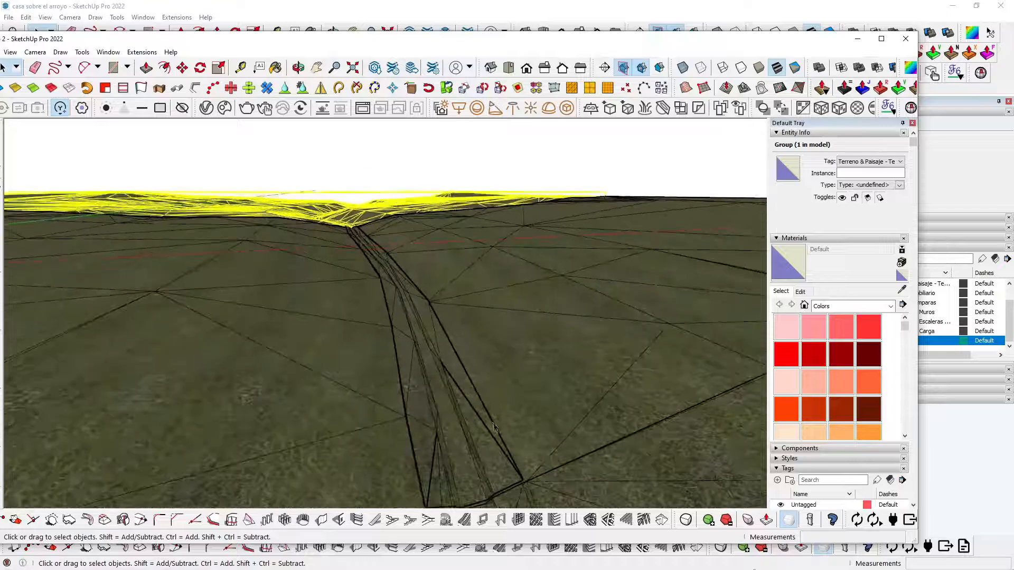
pyautogui.scroll(-4, 463, 384)
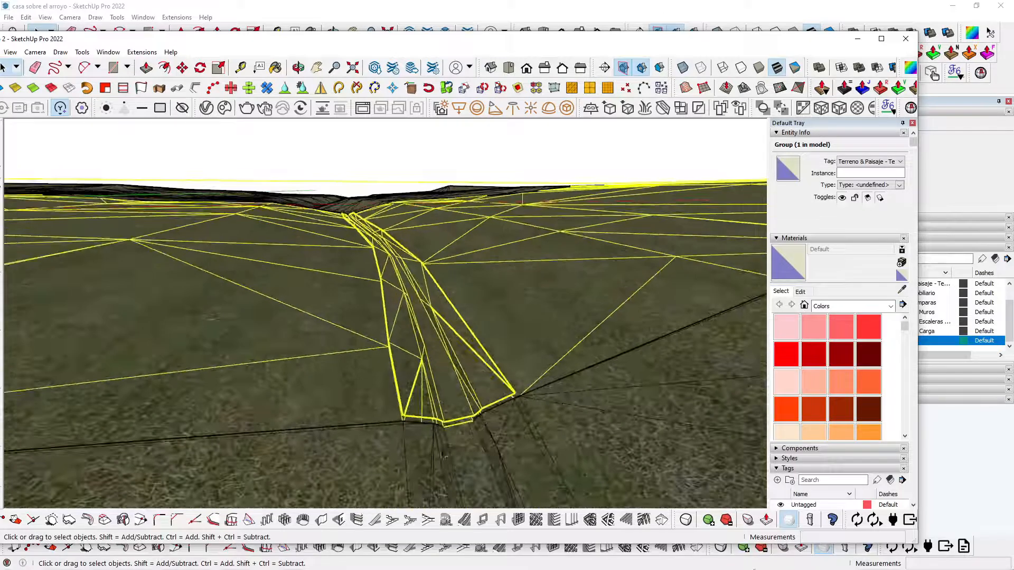
pyautogui.moveTo(445, 438); pyautogui.dragTo(605, 479, button='middle')
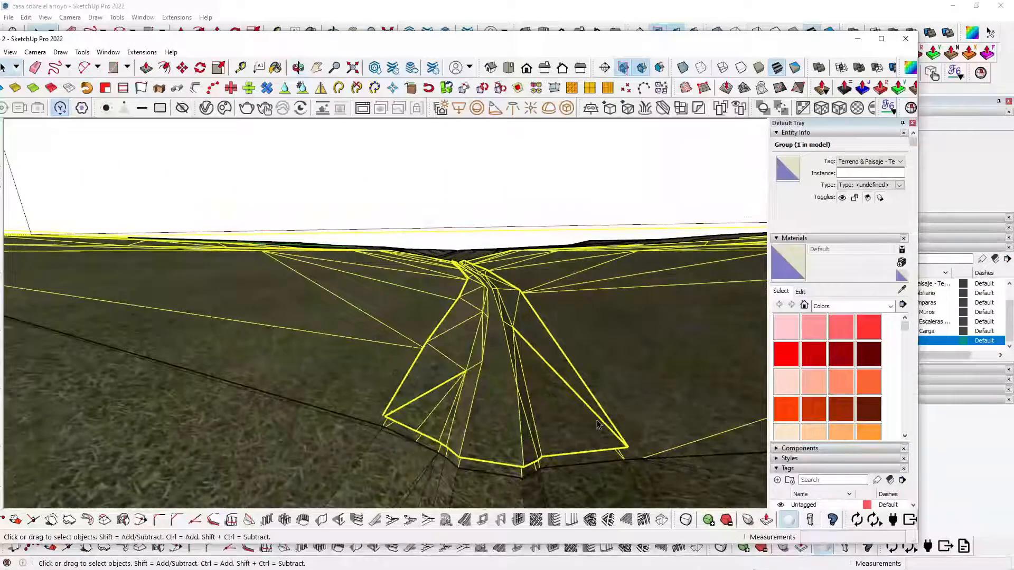
# Select all the connected faces of the stream channel inside the terrain group and copy them
pyautogui.doubleClick(596, 424)
pyautogui.click(579, 428)
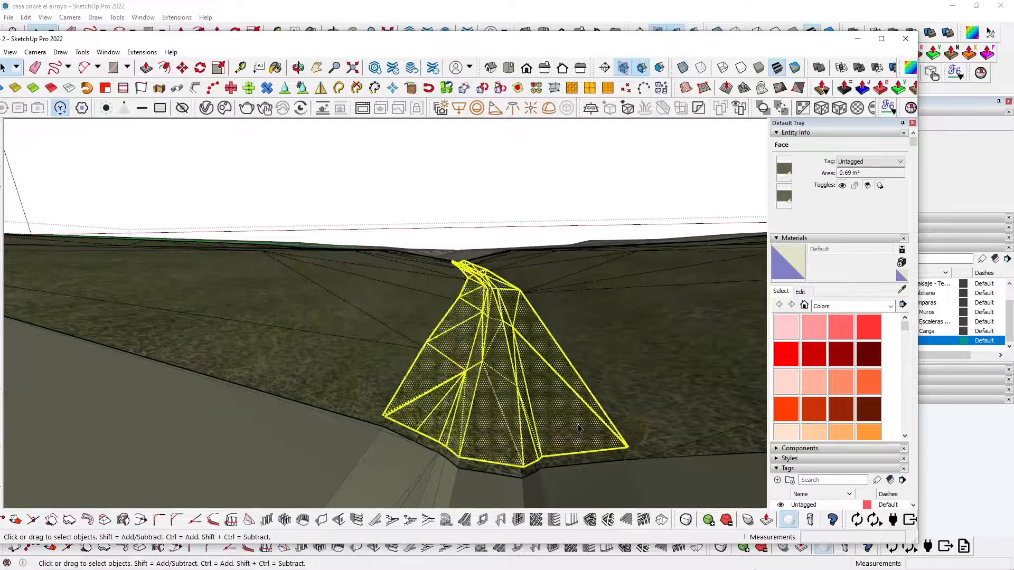
pyautogui.moveTo(576, 409); pyautogui.dragTo(433, 430, button='middle')
pyautogui.scroll(-3, 434, 423)
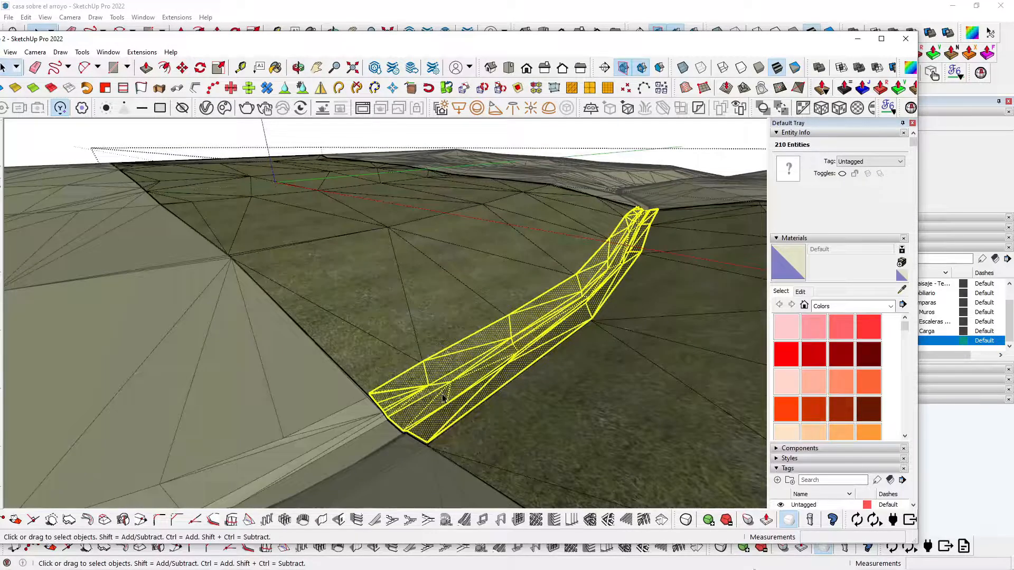
pyautogui.scroll(3, 435, 392)
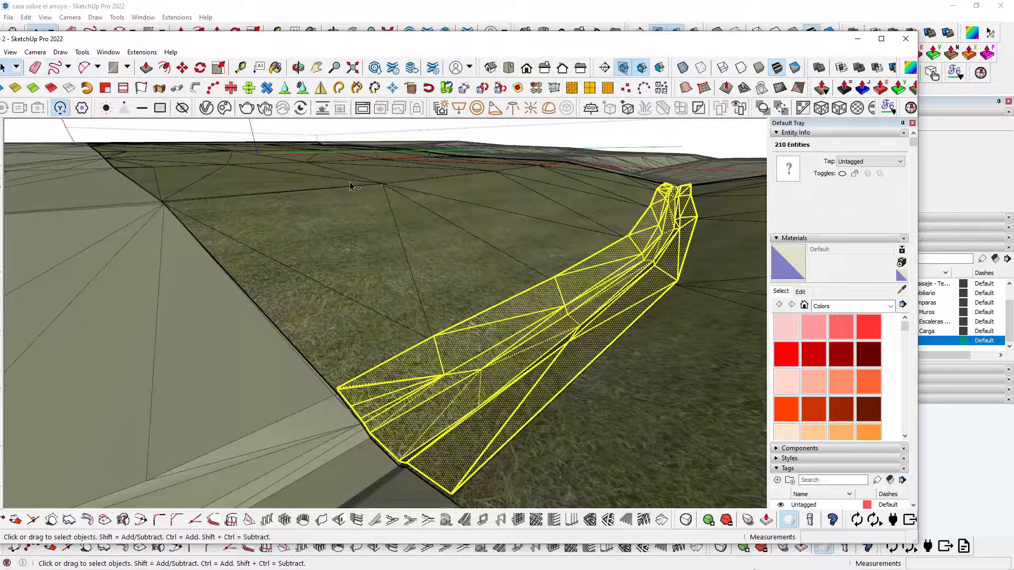
# Switch to the casa sobre el arroyo model and paste the copied channel faces in place
pyautogui.click(857, 38)
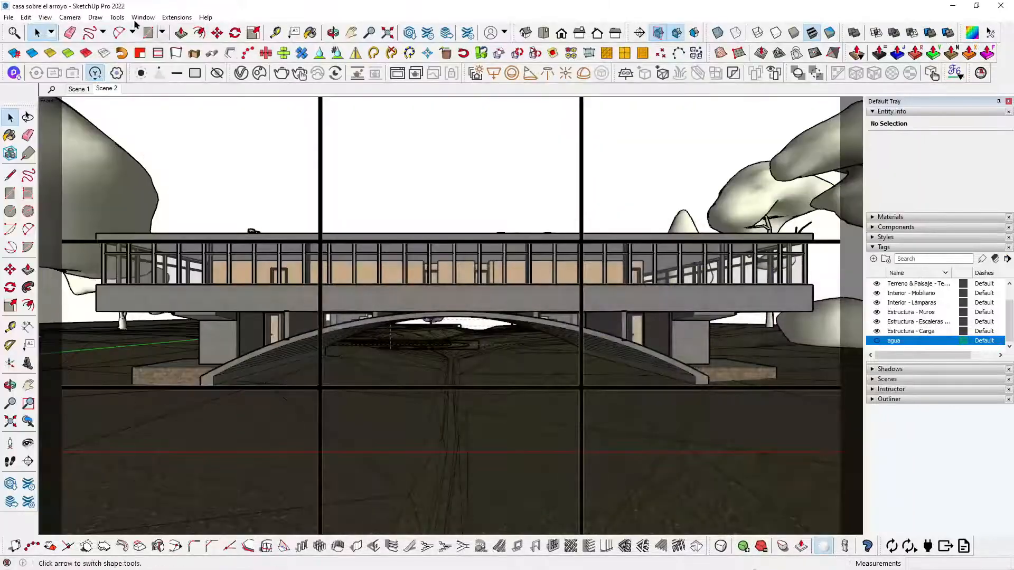
pyautogui.click(26, 17)
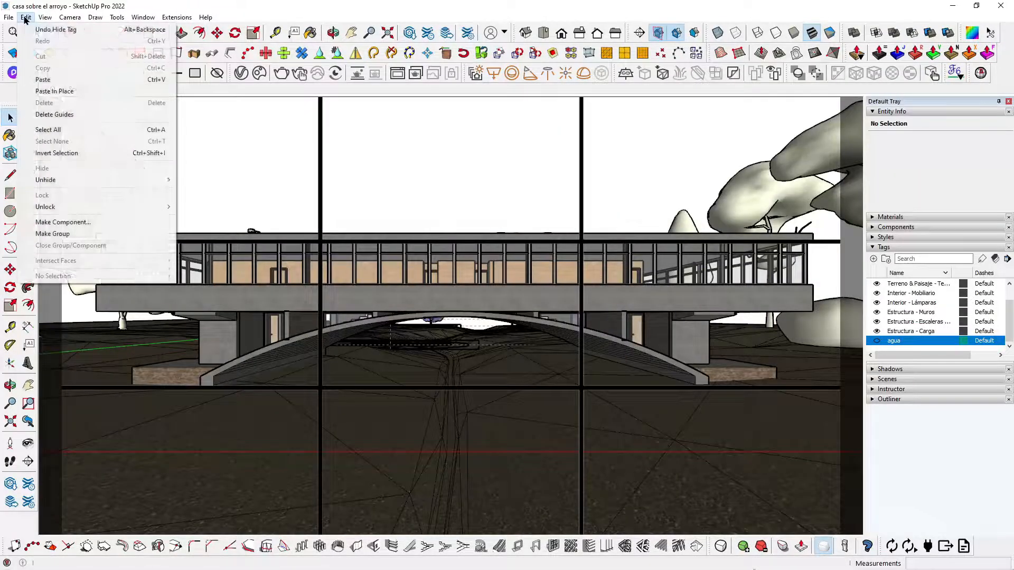
pyautogui.click(54, 91)
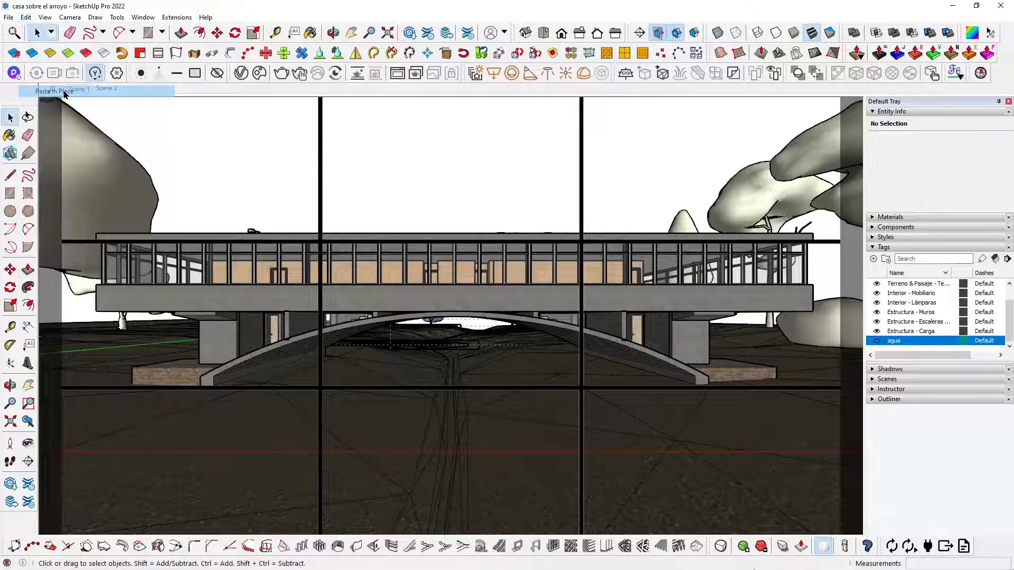
pyautogui.click(469, 129)
pyautogui.scroll(-3, 515, 182)
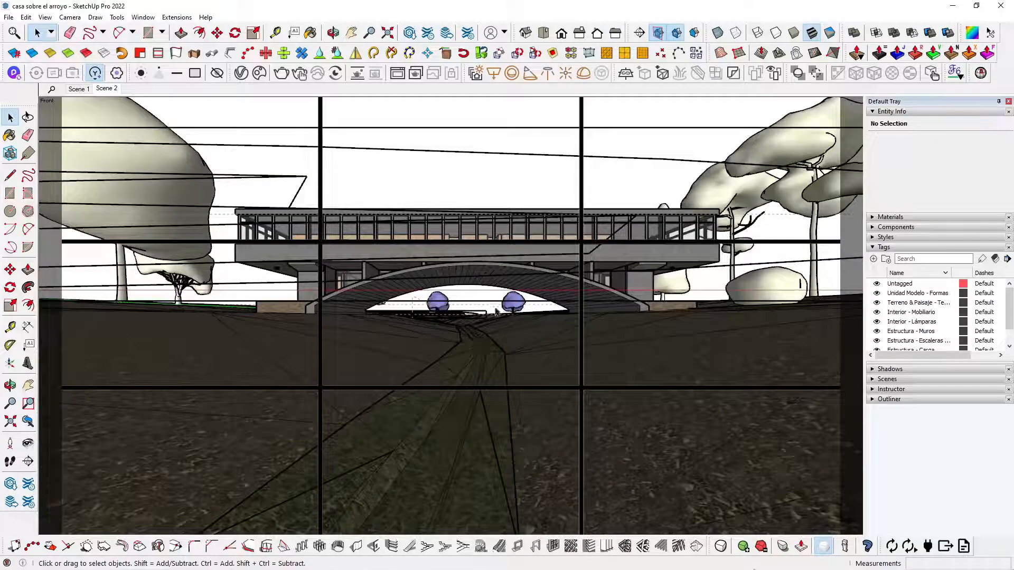
# Select all the connected faces of the pasted stream channel and make them a group
pyautogui.scroll(-2, 497, 311)
pyautogui.scroll(3, 486, 332)
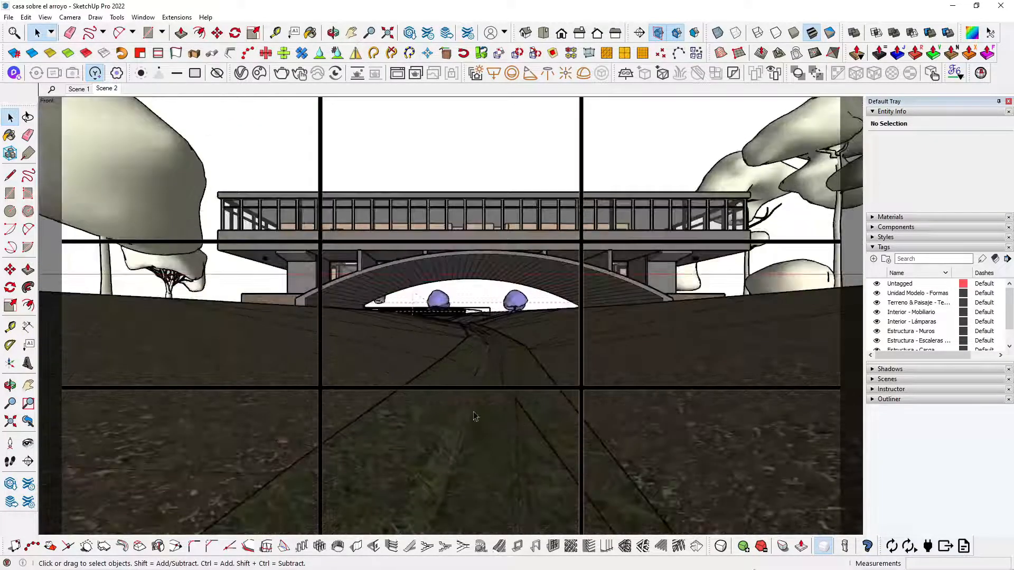
pyautogui.scroll(-1, 475, 417)
pyautogui.scroll(-1, 502, 434)
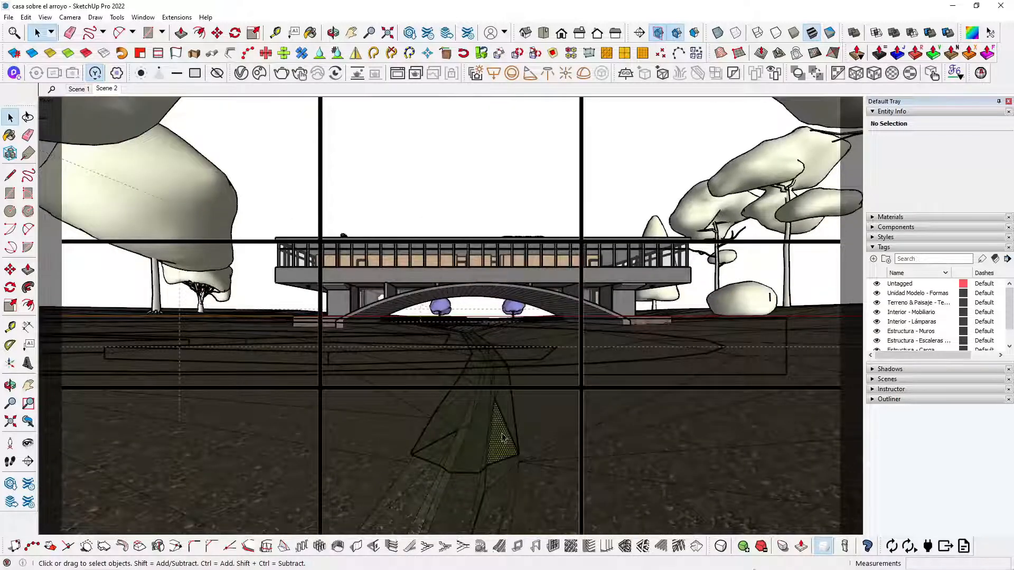
pyautogui.tripleClick(502, 438)
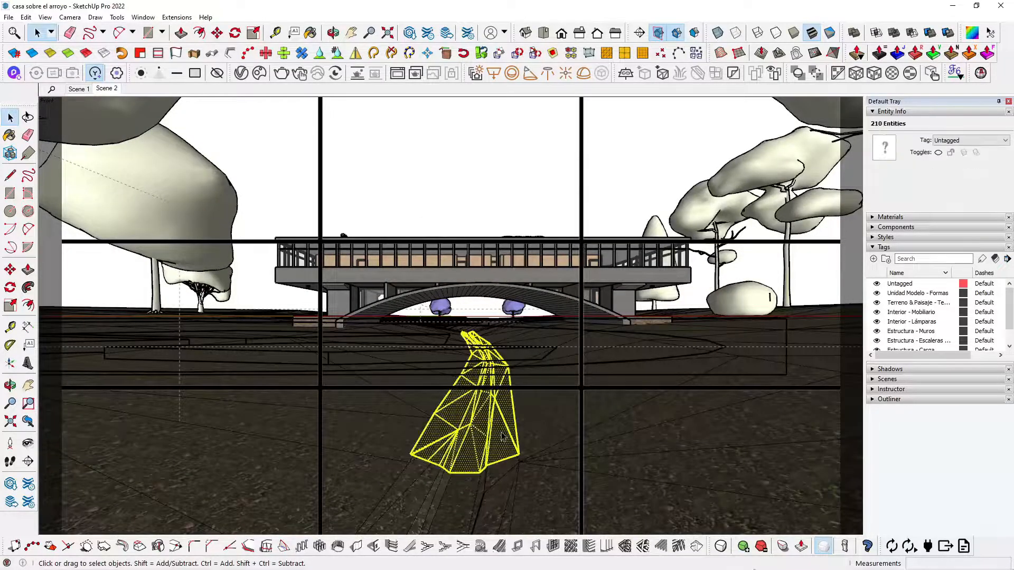
pyautogui.rightClick(502, 436)
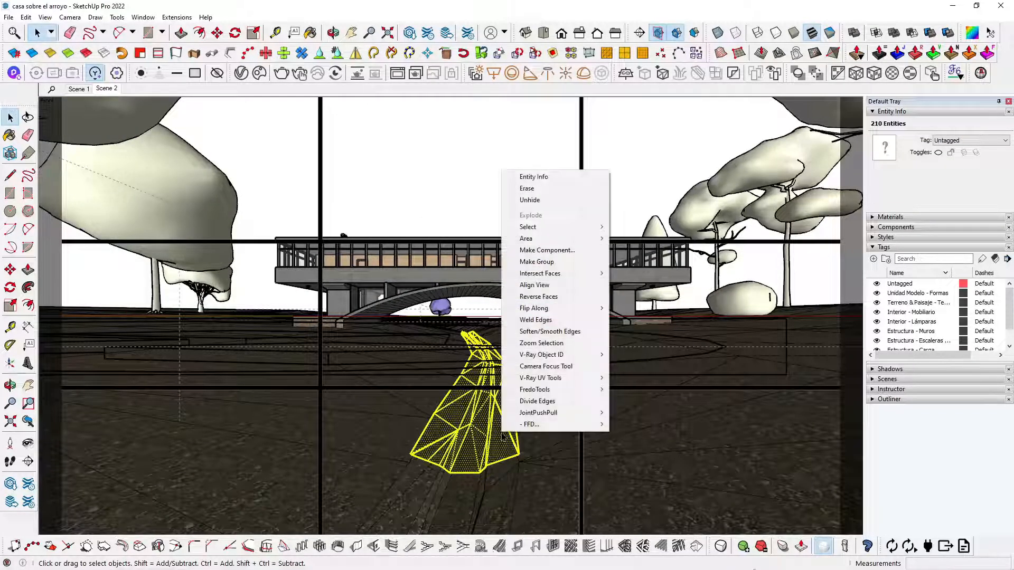
pyautogui.click(556, 263)
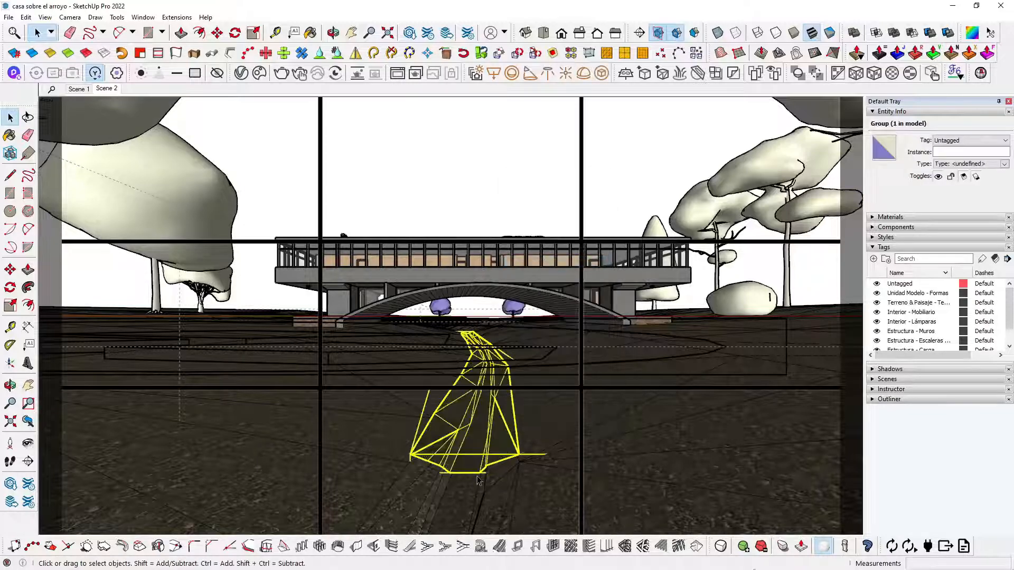
# Move the new channel group 10 cm straight down, below the terrain surface
pyautogui.scroll(3, 372, 450)
pyautogui.scroll(5, 372, 450)
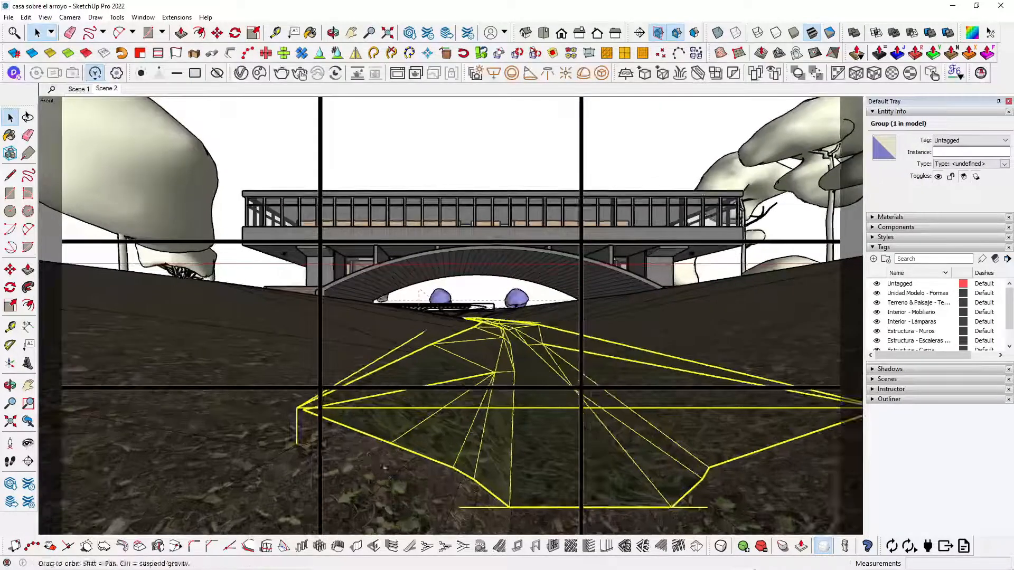
pyautogui.scroll(4, 481, 397)
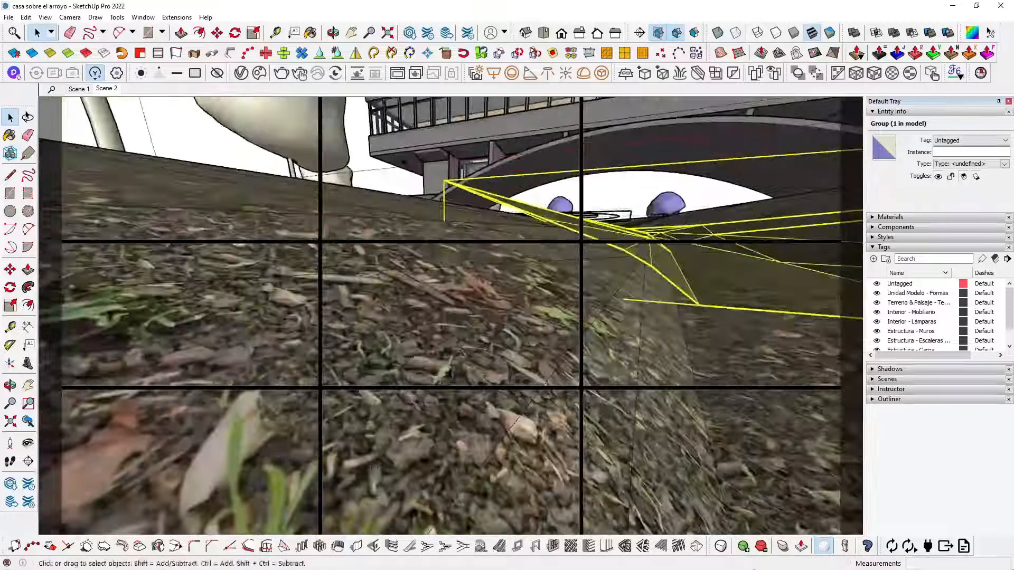
pyautogui.press('m')
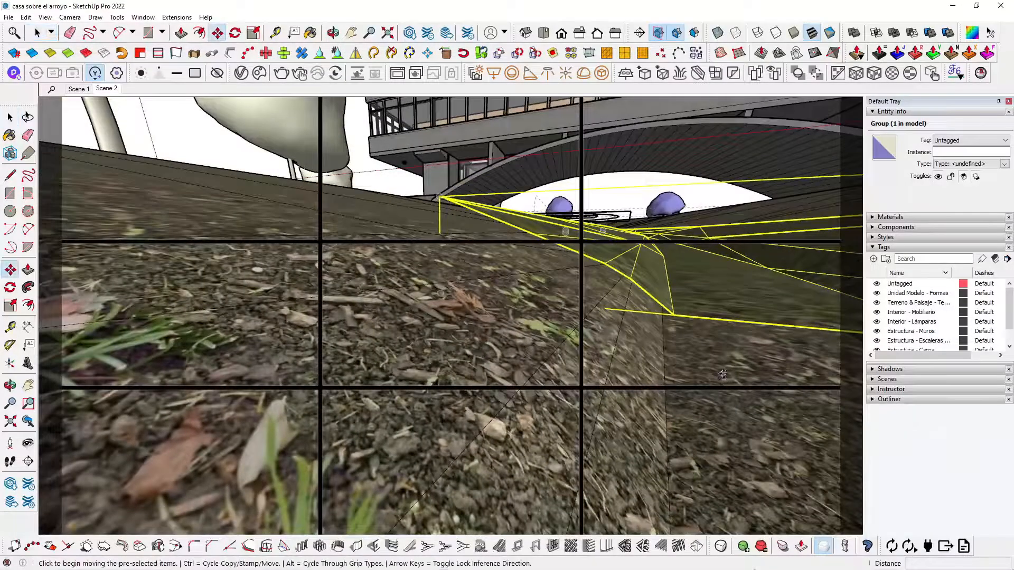
pyautogui.click(674, 316)
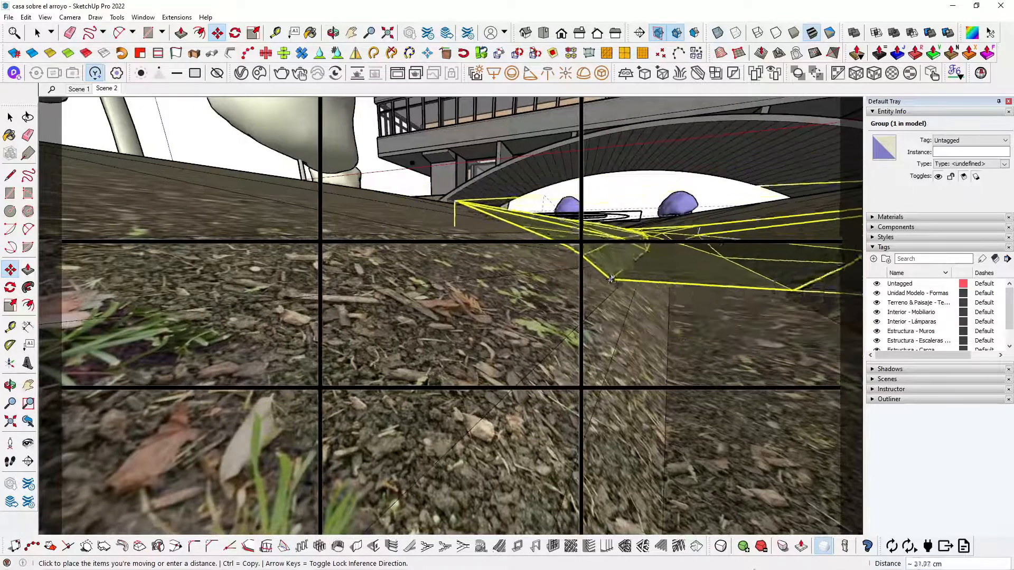
pyautogui.moveTo(676, 344); pyautogui.dragTo(662, 298, button='middle')
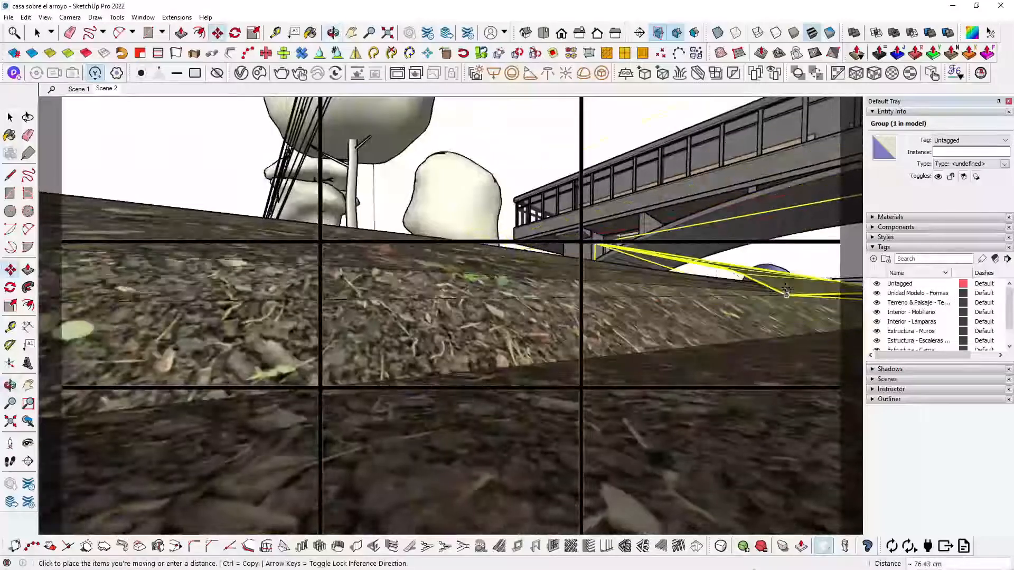
pyautogui.moveTo(755, 311); pyautogui.dragTo(717, 375, button='middle')
pyautogui.scroll(-2, 666, 330)
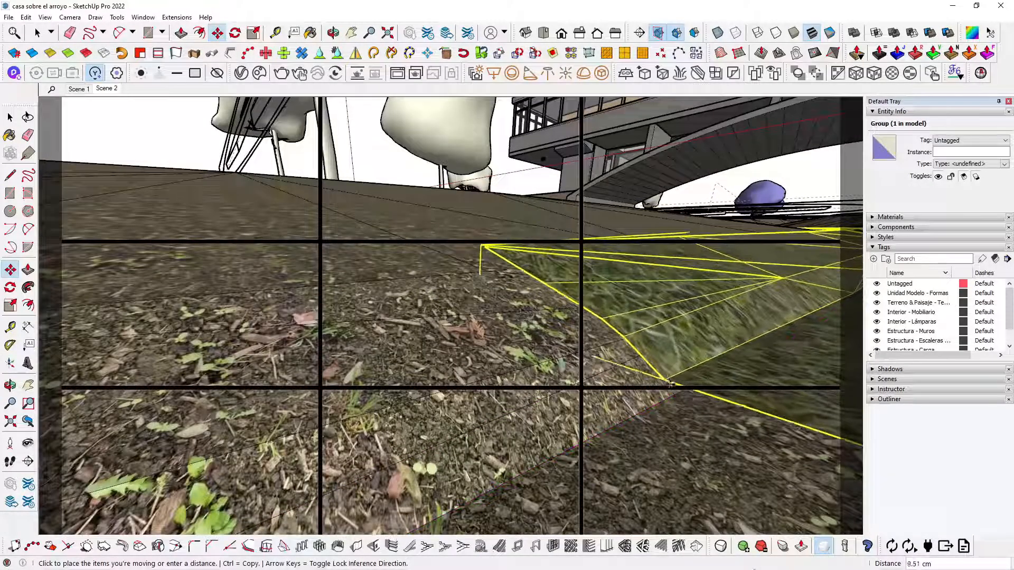
pyautogui.moveTo(670, 382); pyautogui.dragTo(577, 259, button='middle')
pyautogui.scroll(4, 577, 257)
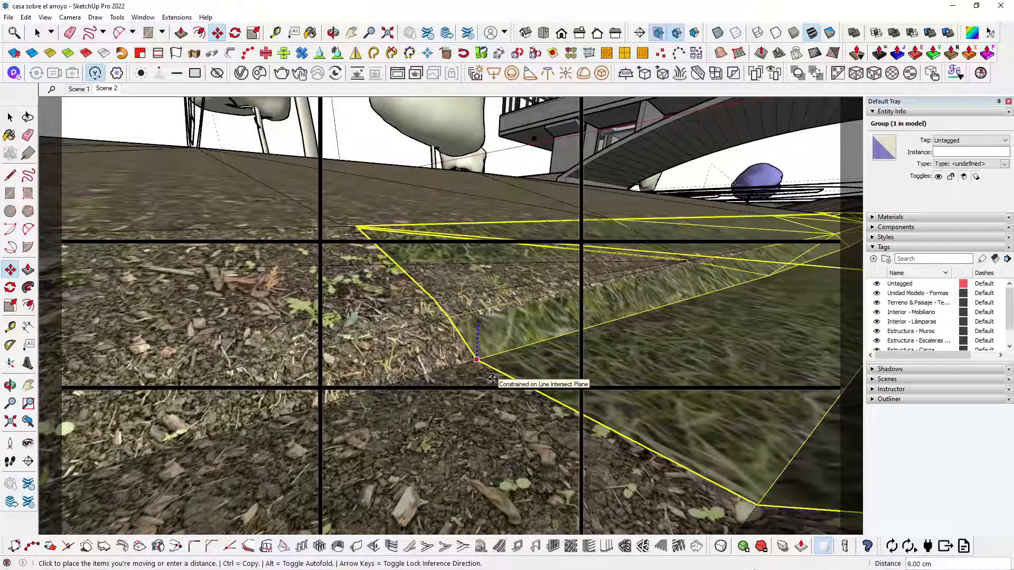
pyautogui.write('10')
pyautogui.press('Return')
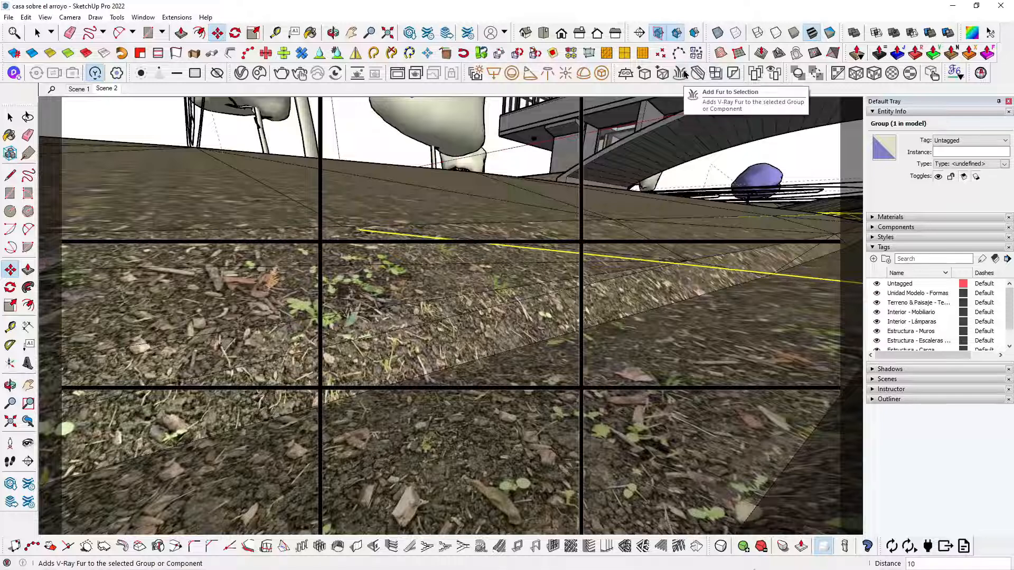
# Add a V-Ray Scatter to the lowered channel group and open its geometry settings in the V-Ray Asset Editor
pyautogui.click(755, 76)
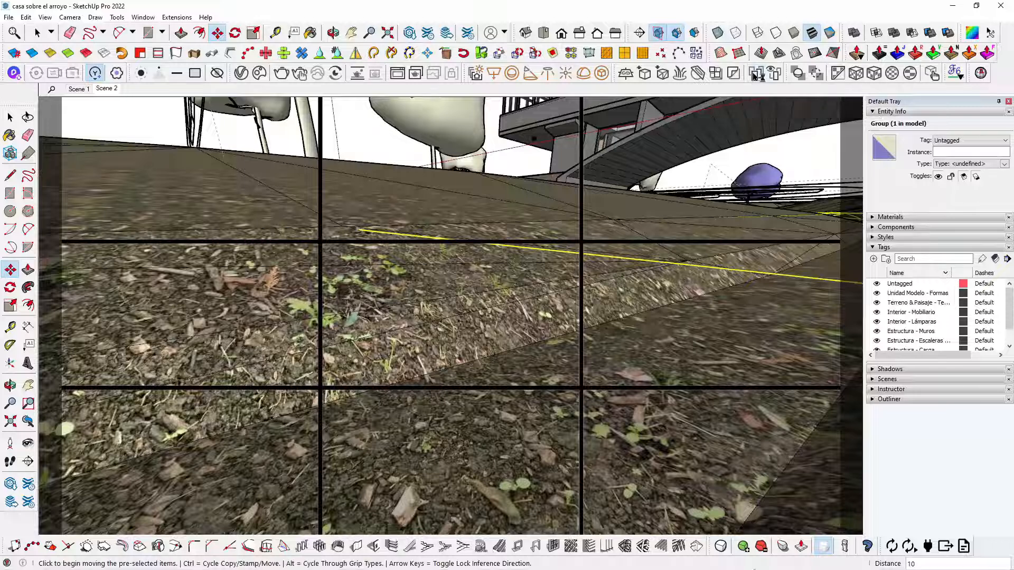
pyautogui.click(242, 73)
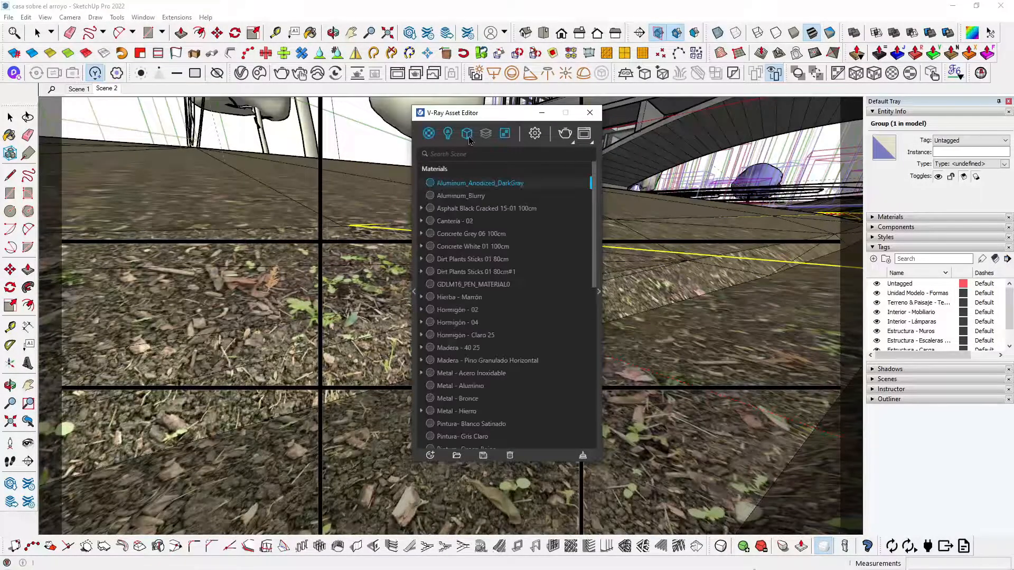
pyautogui.click(467, 135)
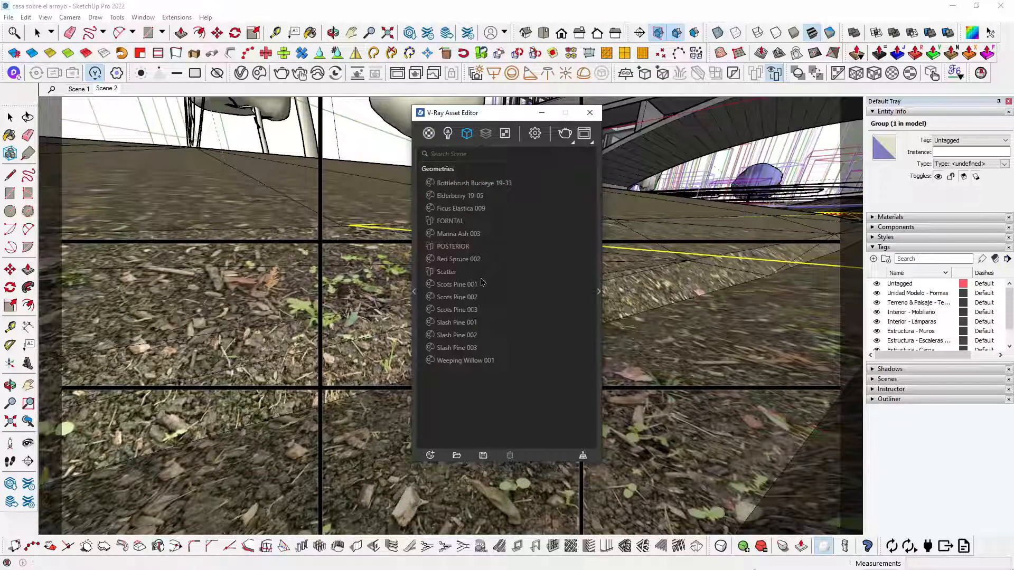
pyautogui.click(450, 277)
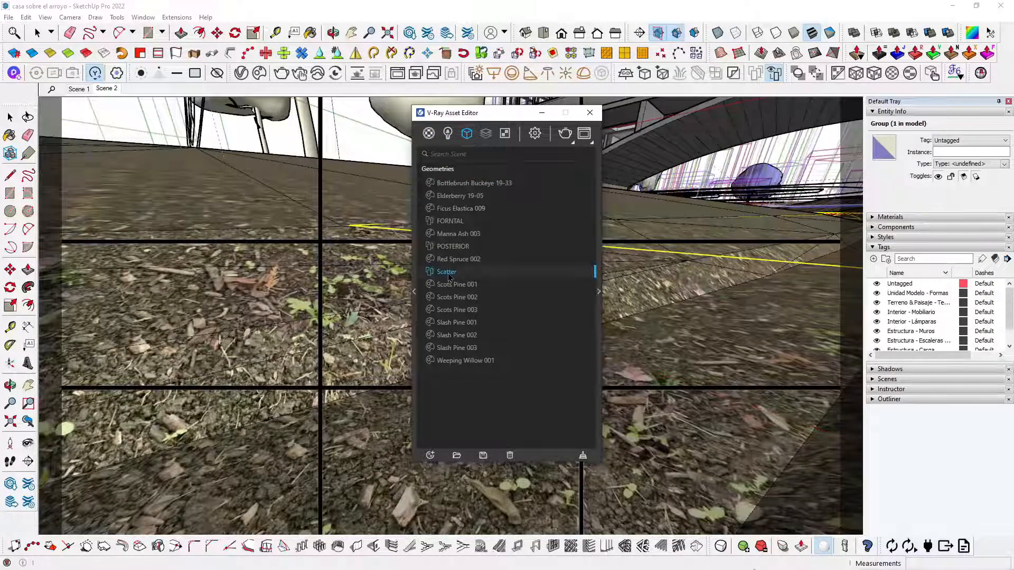
pyautogui.click(598, 292)
pyautogui.scroll(-5, 633, 336)
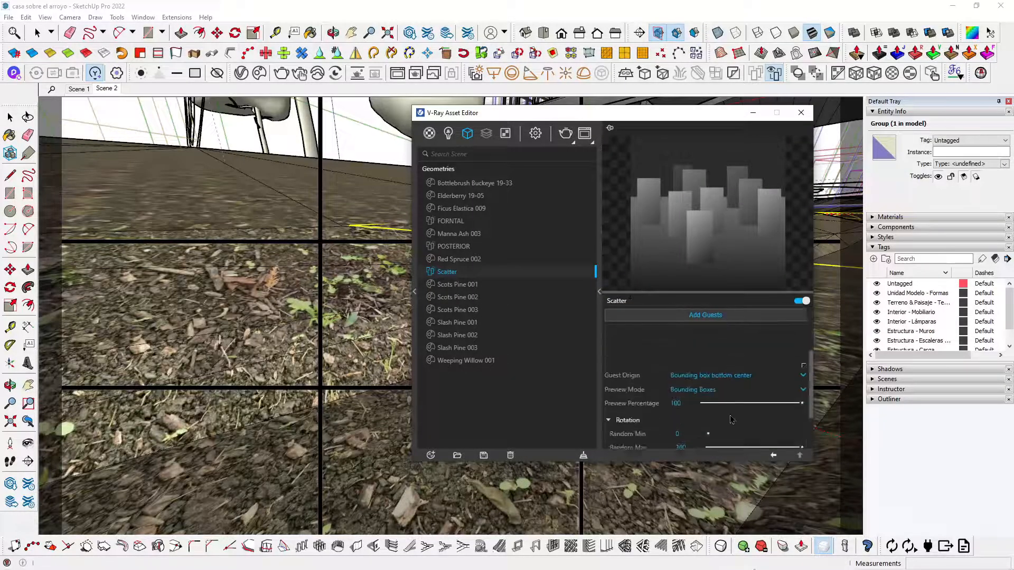
# Rename the new Scatter geometry as grava
pyautogui.doubleClick(446, 272)
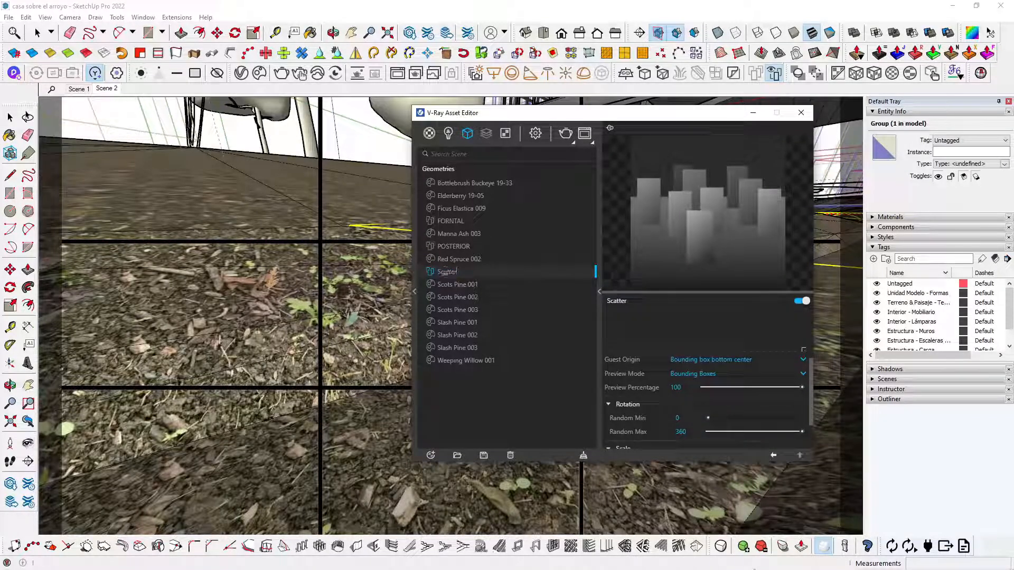
pyautogui.moveTo(468, 273); pyautogui.dragTo(358, 251)
pyautogui.write('grava')
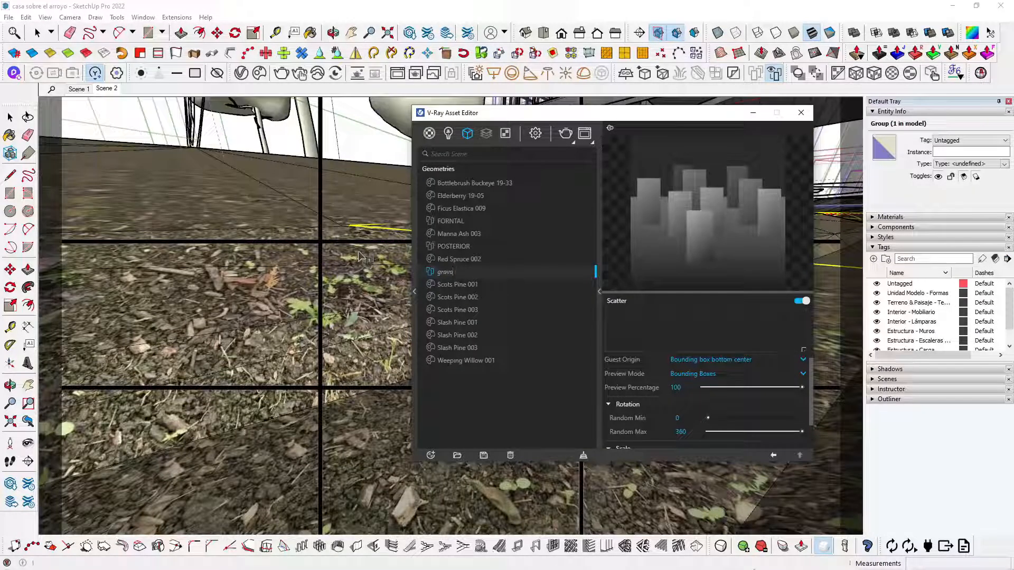
pyautogui.press('Return')
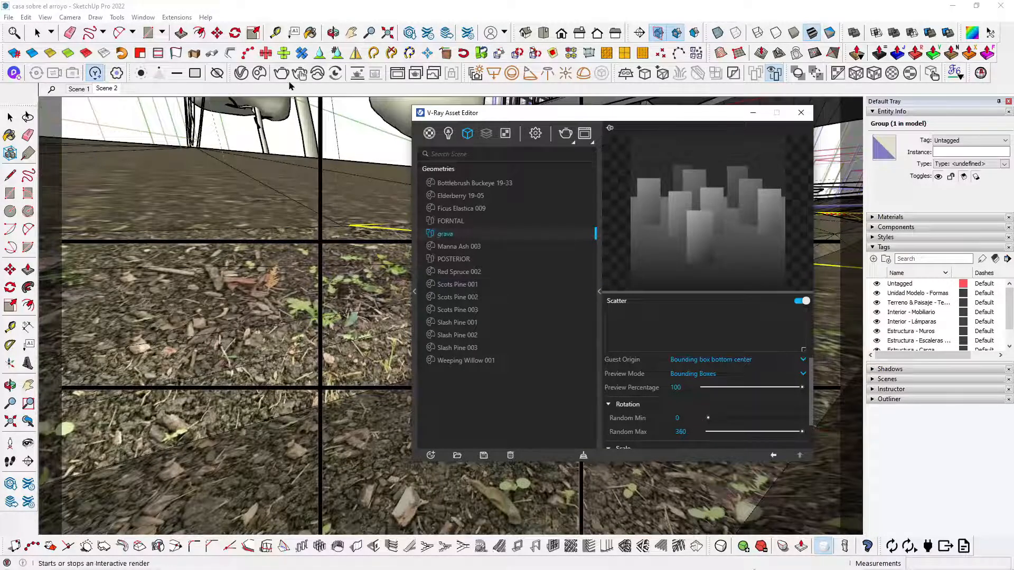
# Open the Flowers, grass & rocks vegetation category in the Chaos Cosmos Browser and look through its rock models
pyautogui.click(261, 74)
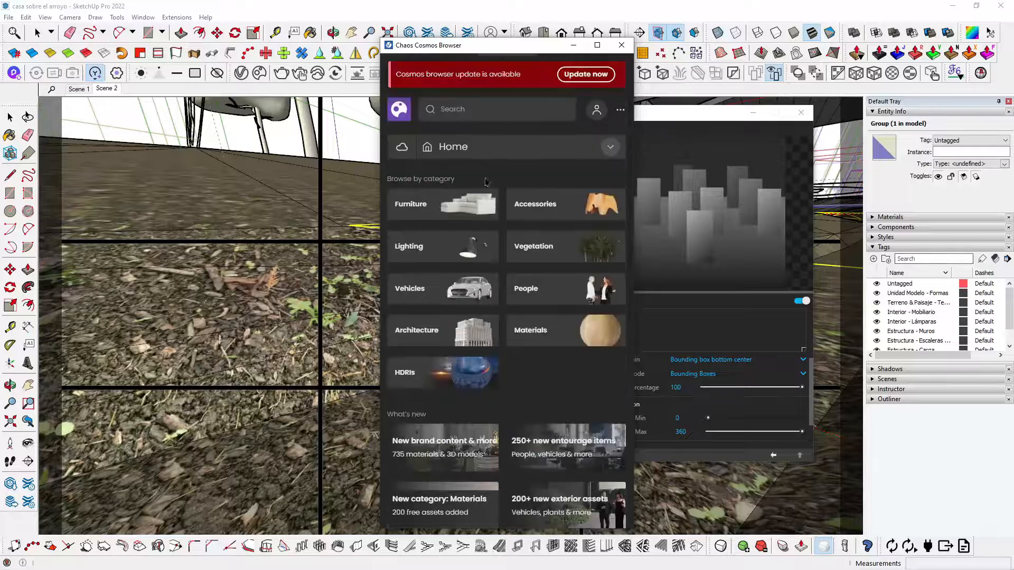
pyautogui.moveTo(462, 51); pyautogui.dragTo(378, 38)
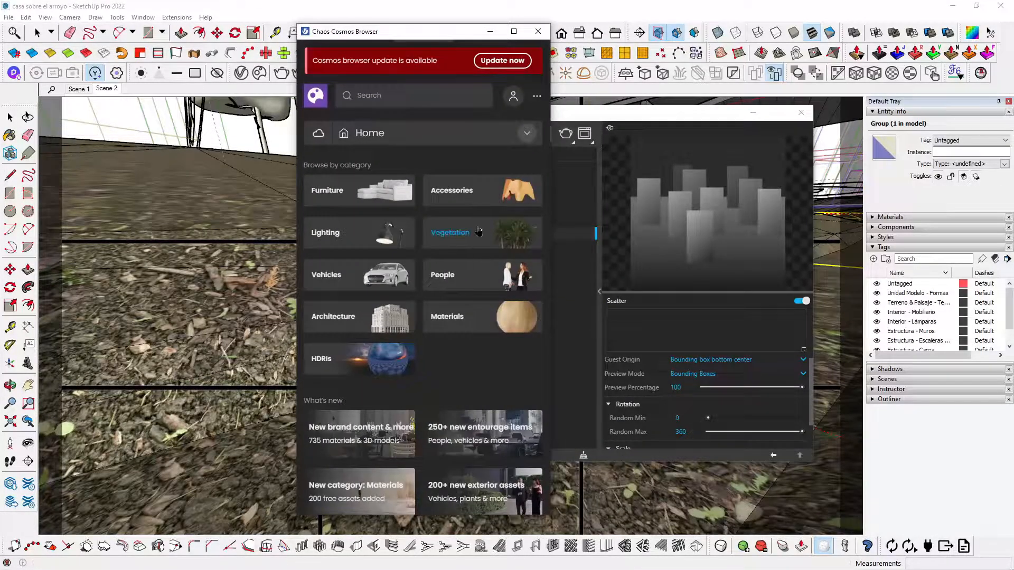
pyautogui.click(479, 231)
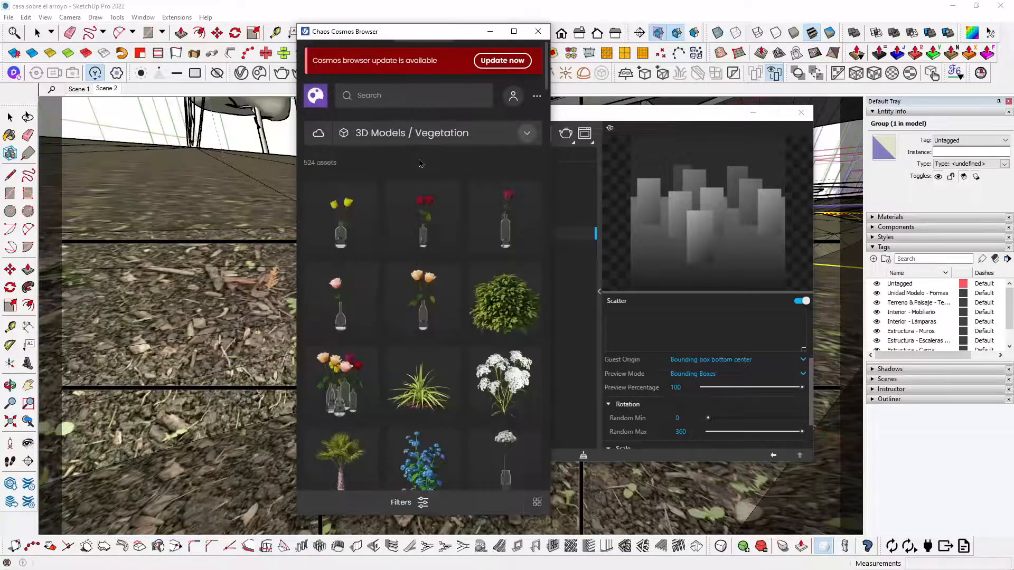
pyautogui.click(388, 134)
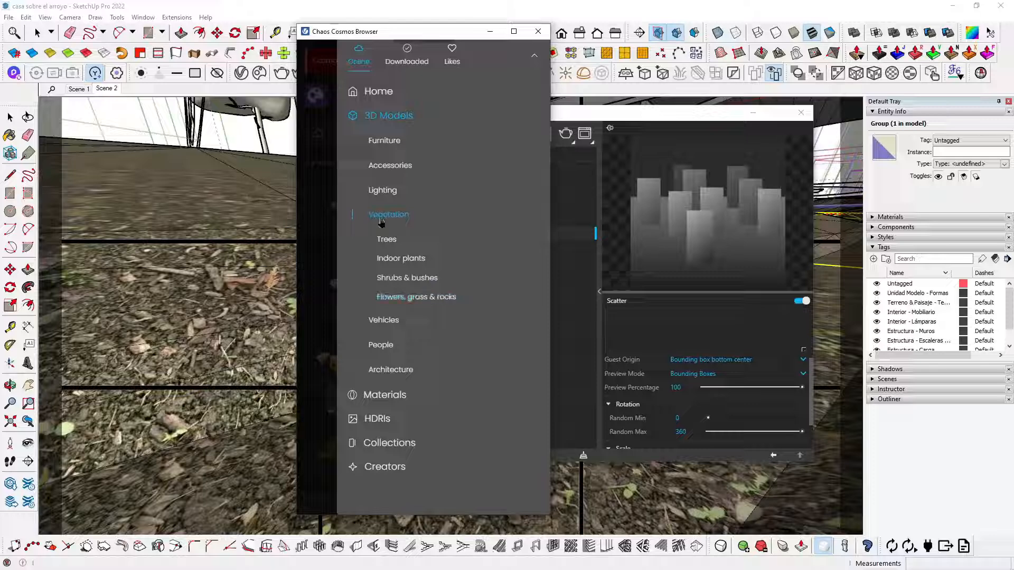
pyautogui.click(412, 298)
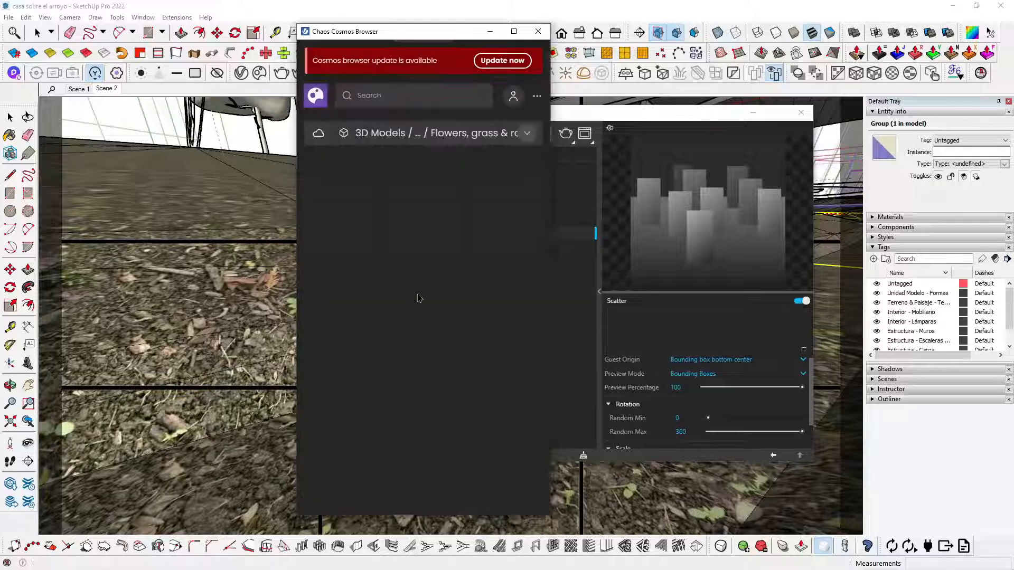
pyautogui.scroll(-15, 445, 254)
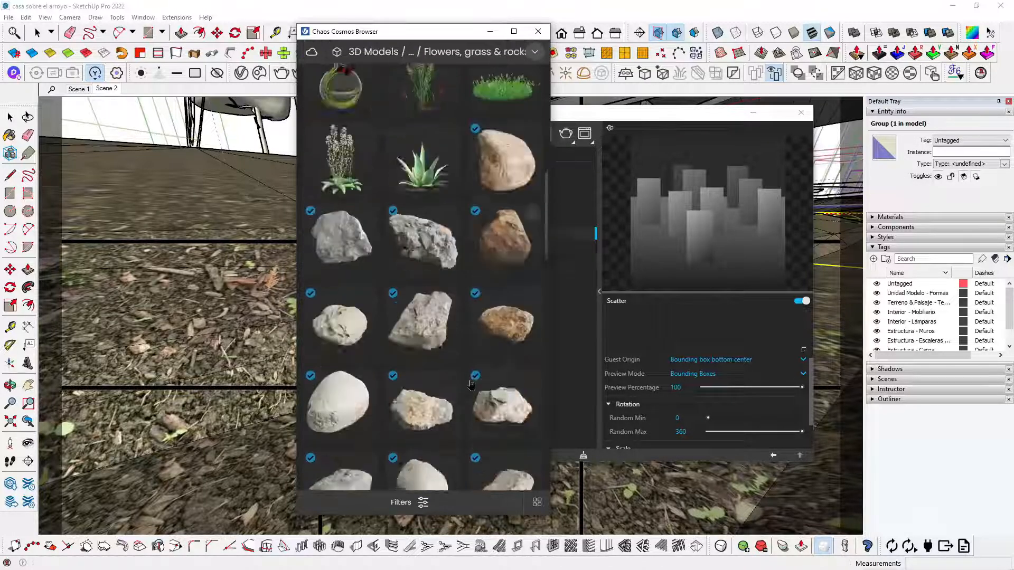
pyautogui.scroll(5, 448, 189)
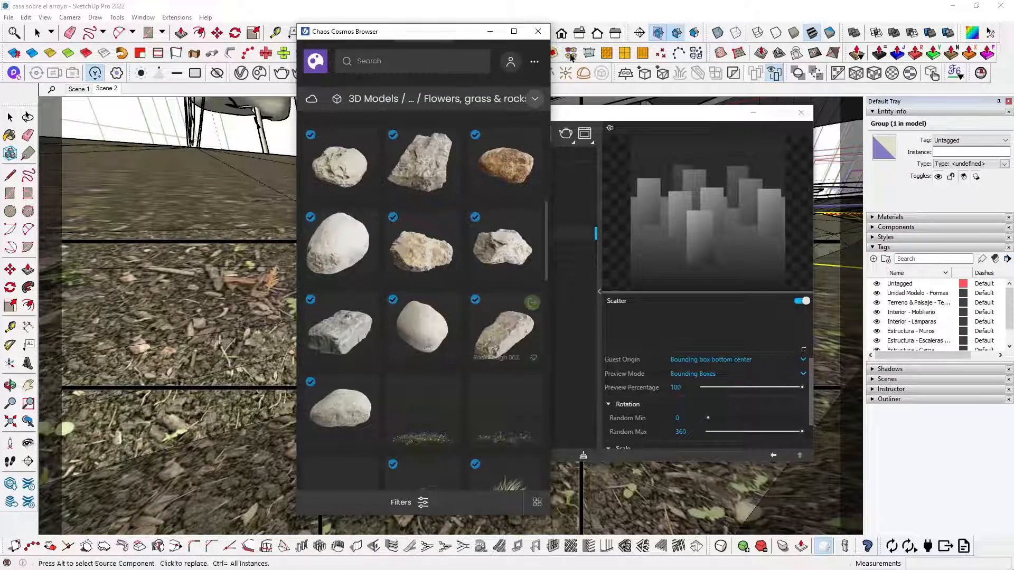
# Import the Rock Riverstone 002 model from Chaos Cosmos and place it on the terrain beside the stream channel
pyautogui.moveTo(645, 108); pyautogui.dragTo(119, 136)
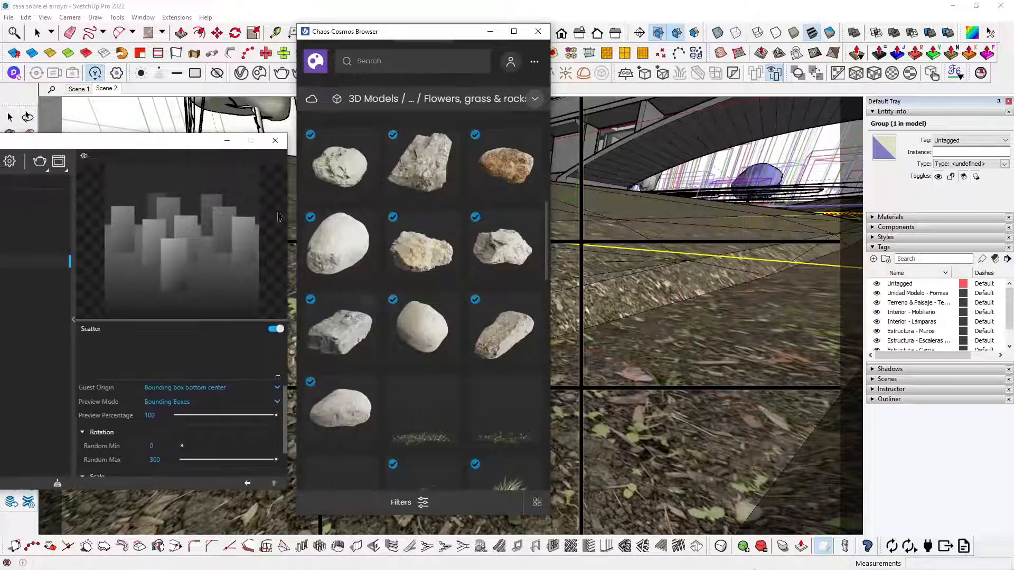
pyautogui.click(421, 337)
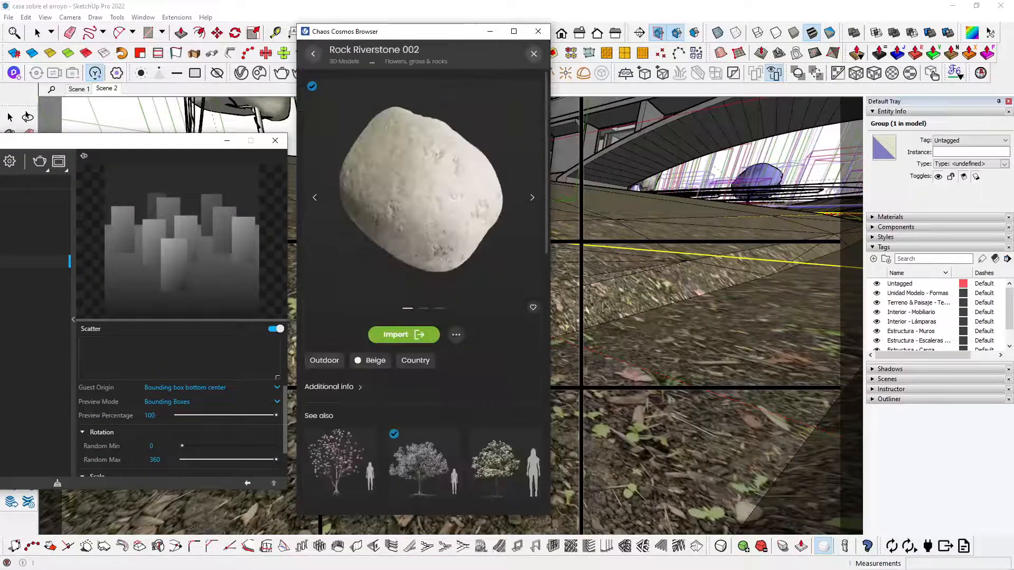
pyautogui.click(313, 53)
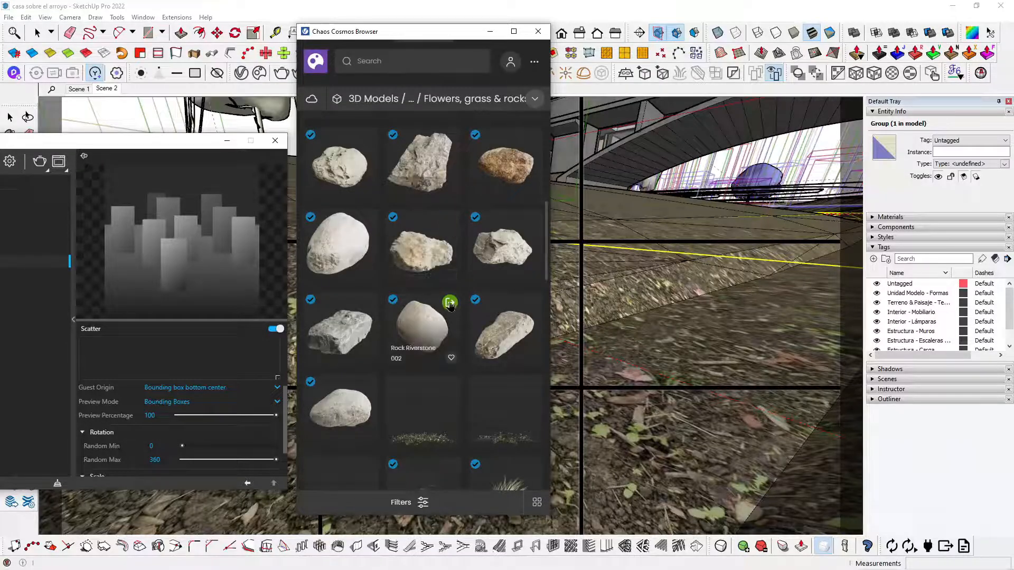
pyautogui.click(450, 304)
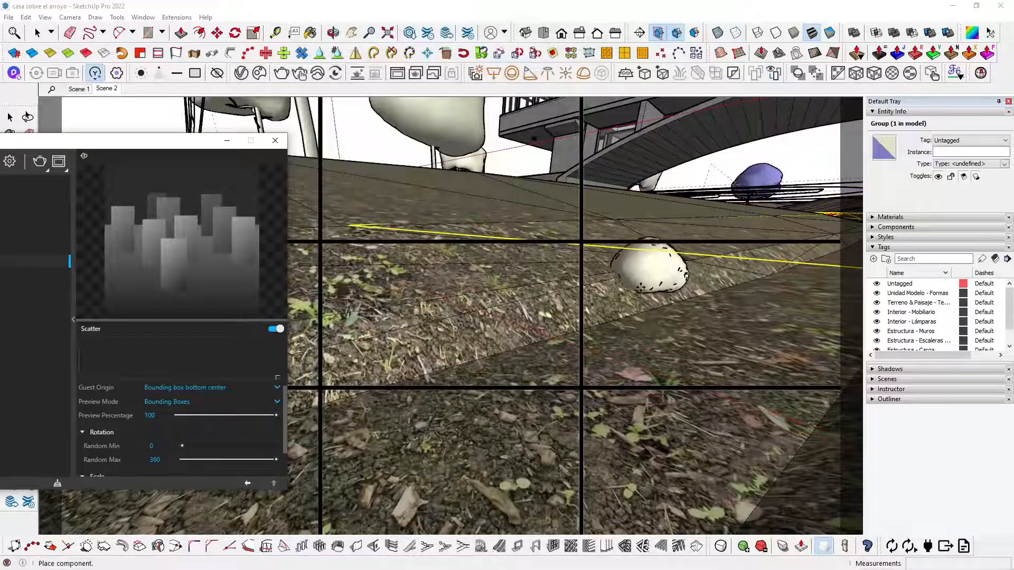
pyautogui.moveTo(627, 231); pyautogui.dragTo(737, 311, button='middle')
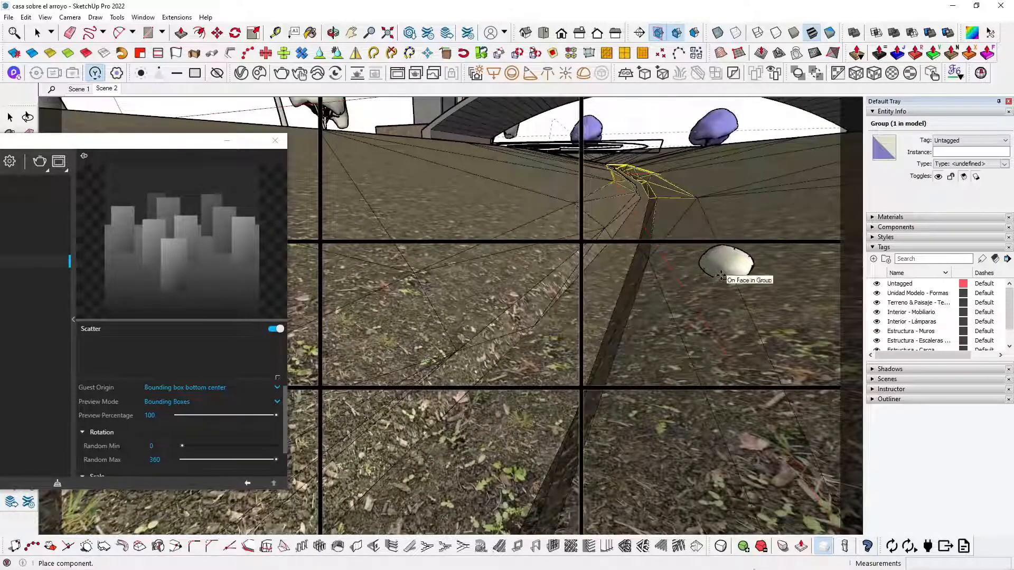
pyautogui.click(722, 273)
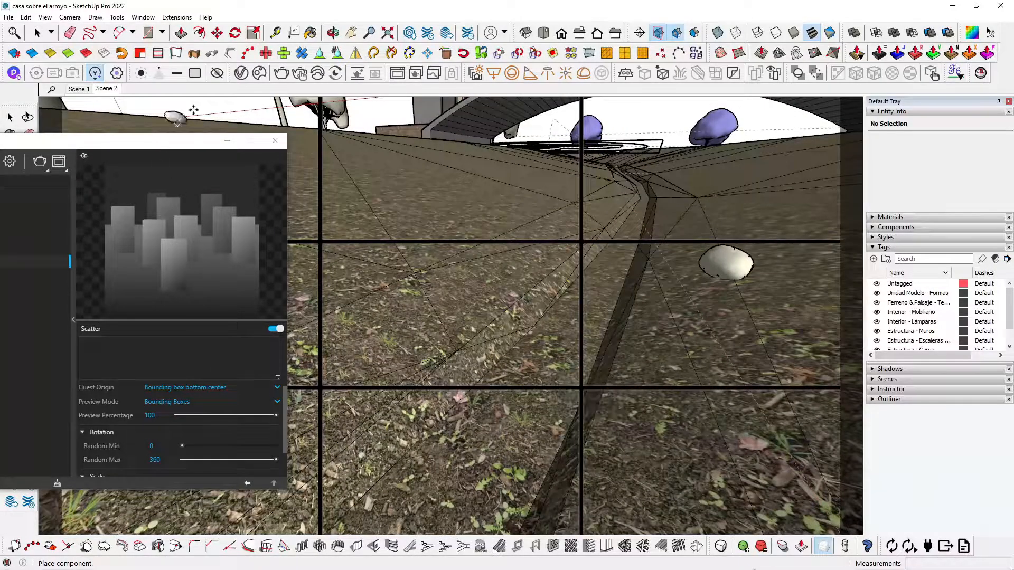
# Import Rock Rough 001 and Rock Jagged 004 and place them on the terrain next to the first riverstone
pyautogui.click(260, 74)
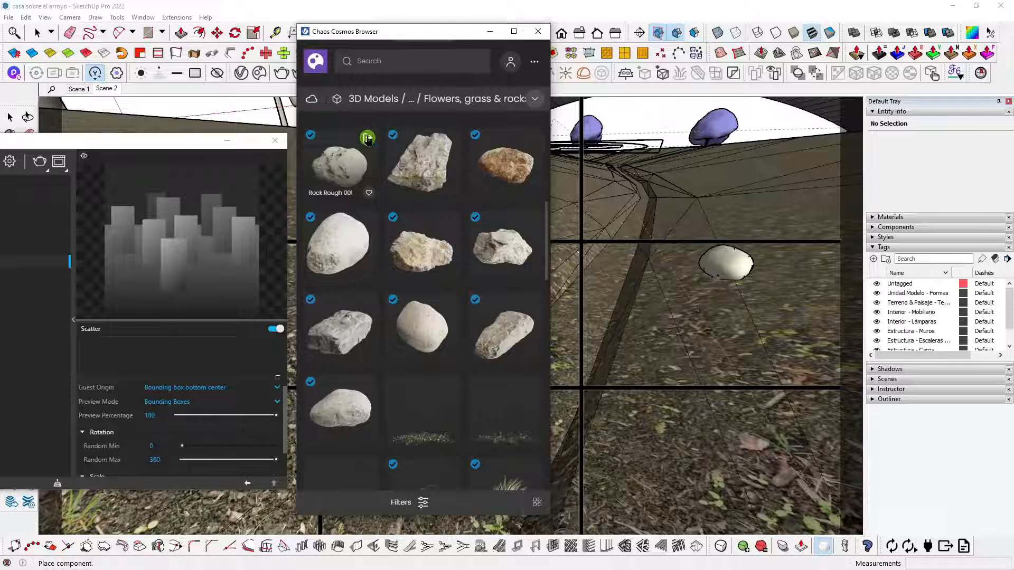
pyautogui.click(368, 138)
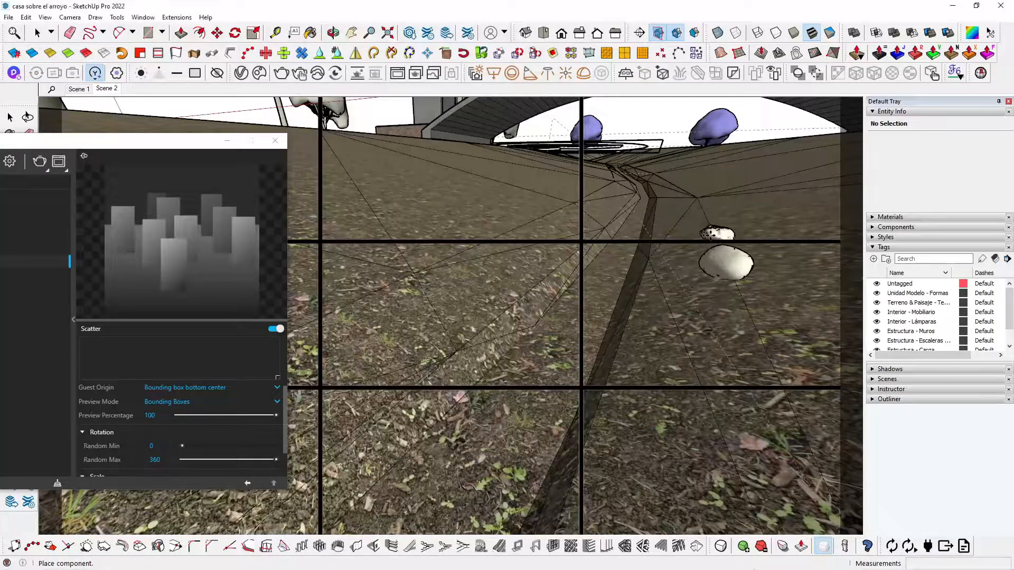
pyautogui.click(711, 237)
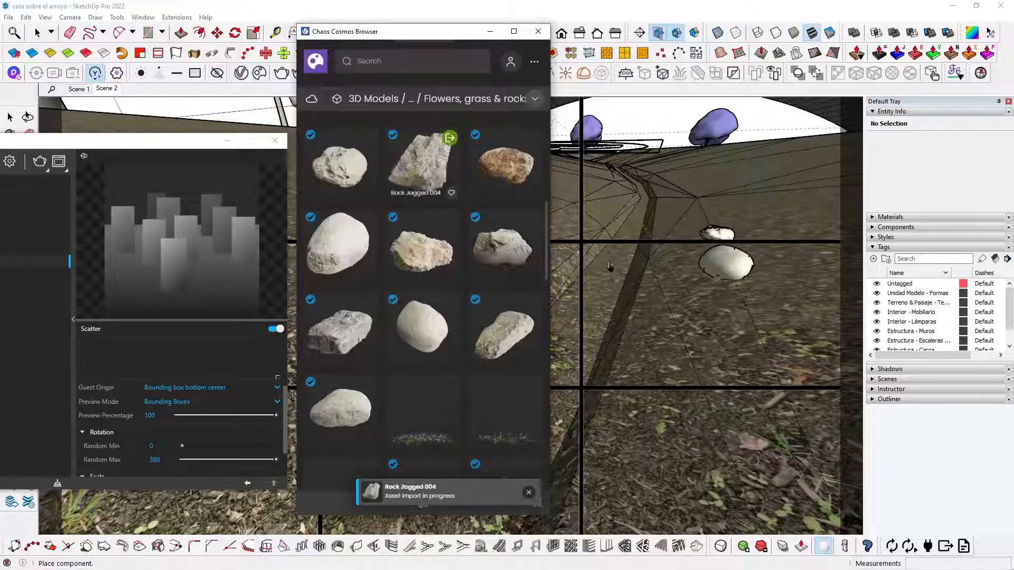
pyautogui.click(755, 315)
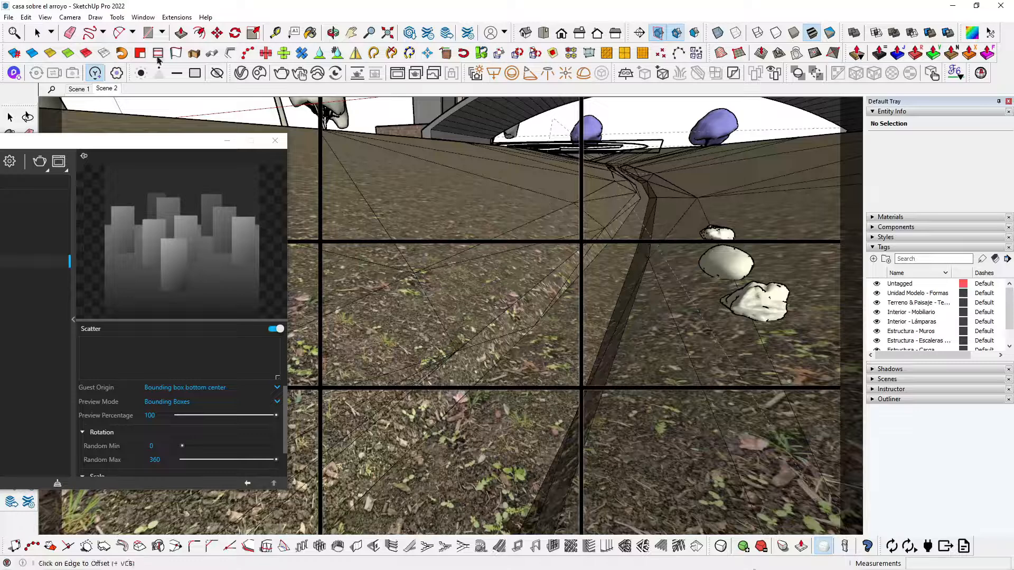
# Import Rock Jagged 002 and Rock Rough 003 and place them on the terrain across the channel from the other rocks
pyautogui.click(256, 75)
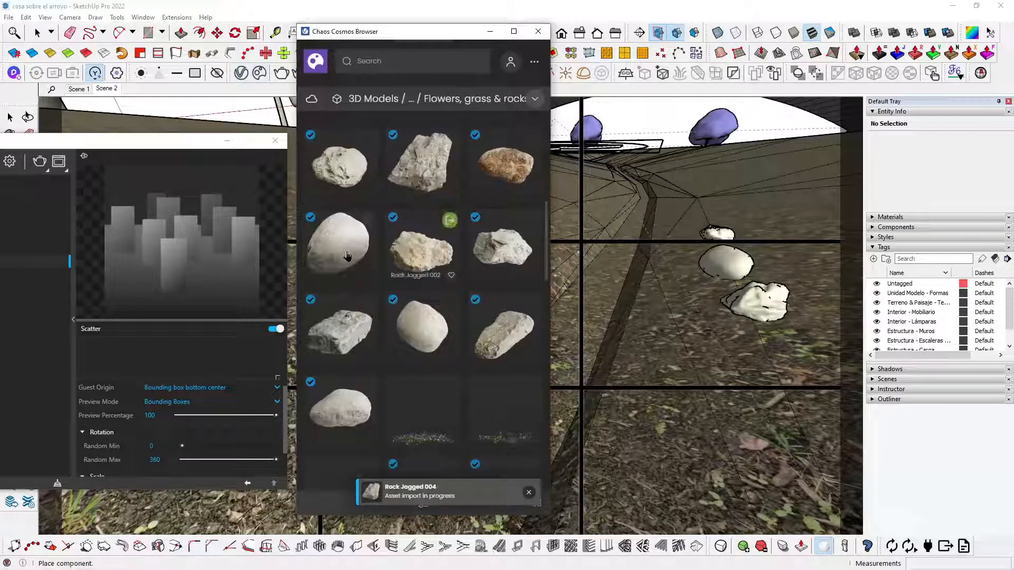
pyautogui.click(450, 221)
pyautogui.click(494, 234)
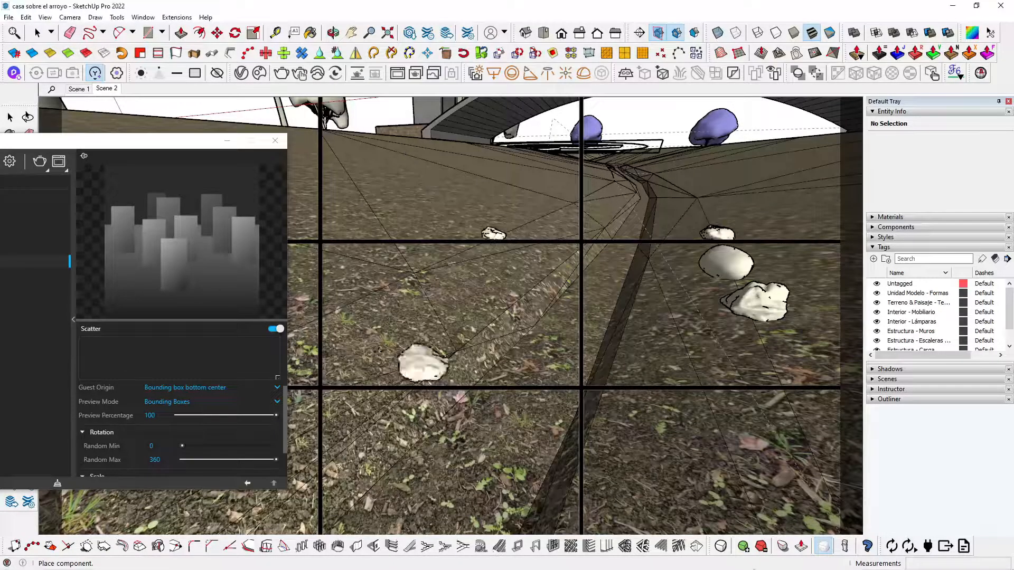
pyautogui.click(259, 74)
pyautogui.moveTo(535, 226)
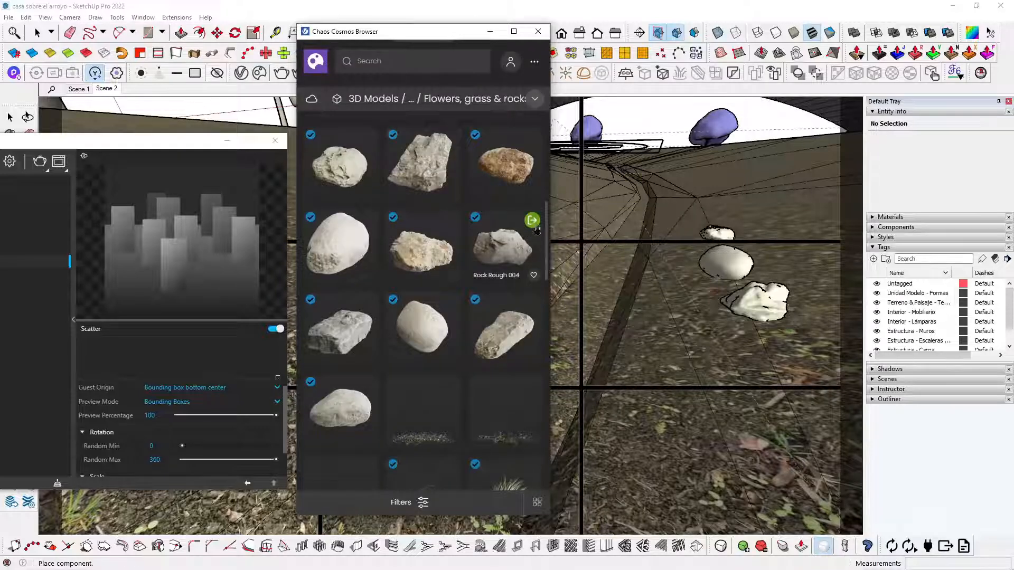
pyautogui.click(366, 302)
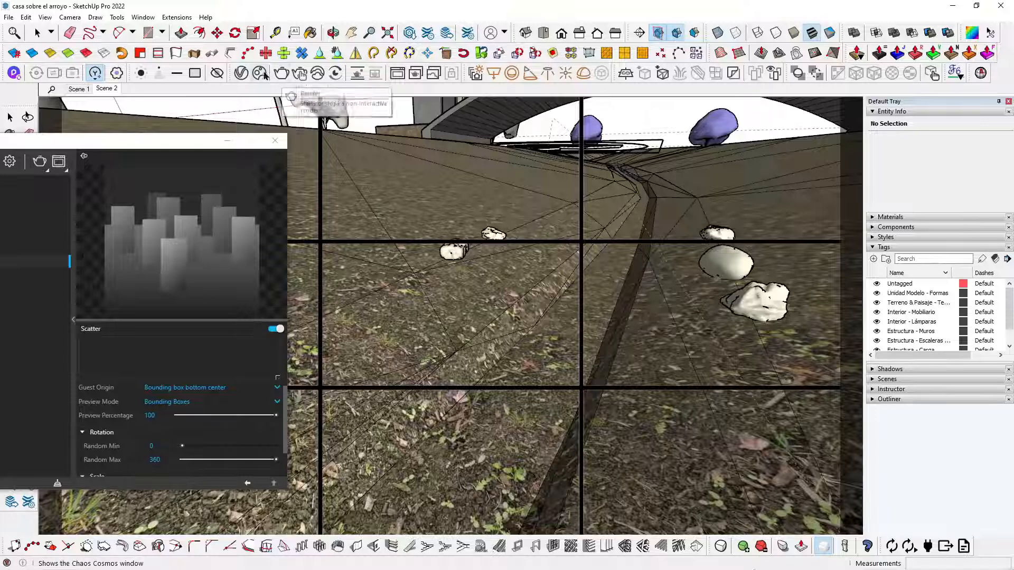
# Import Rock Riverstone 003 and place it beside the two rocks on the far side of the channel
pyautogui.click(282, 73)
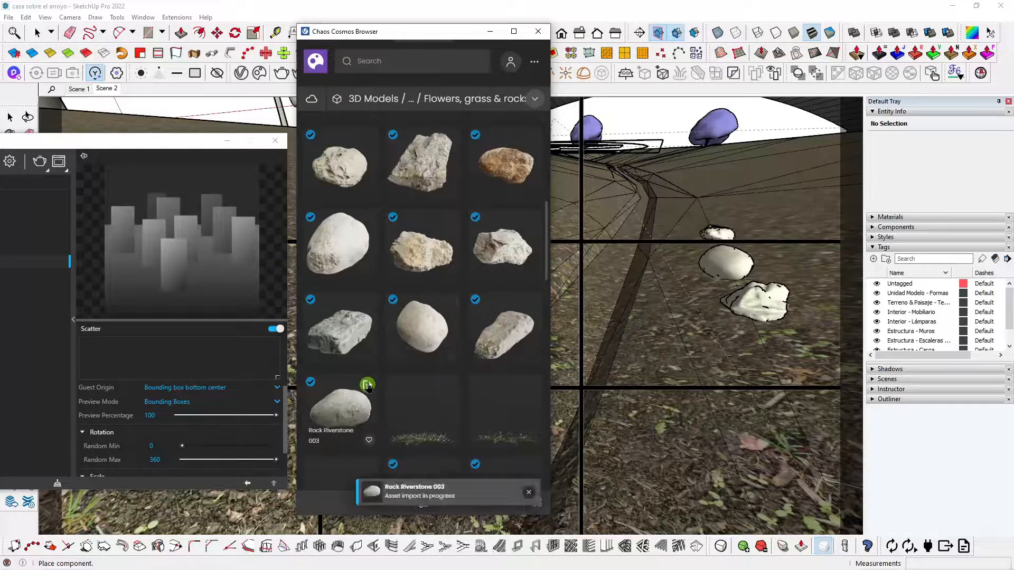
pyautogui.click(368, 388)
pyautogui.click(414, 271)
pyautogui.scroll(2, 369, 285)
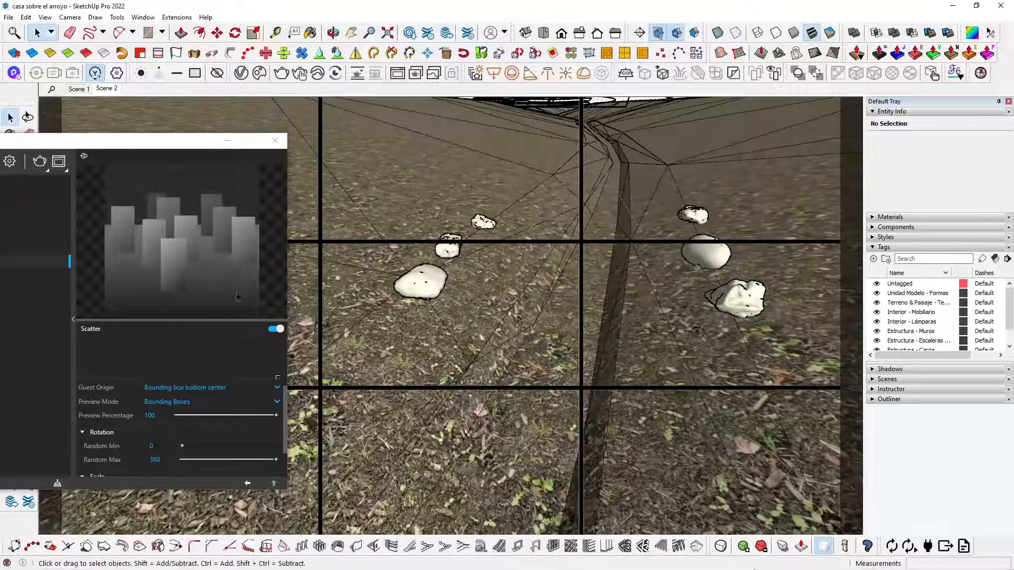
# Select all six placed rocks and add them as guests to the grava Scatter geometry
pyautogui.moveTo(260, 141); pyautogui.dragTo(260, 80)
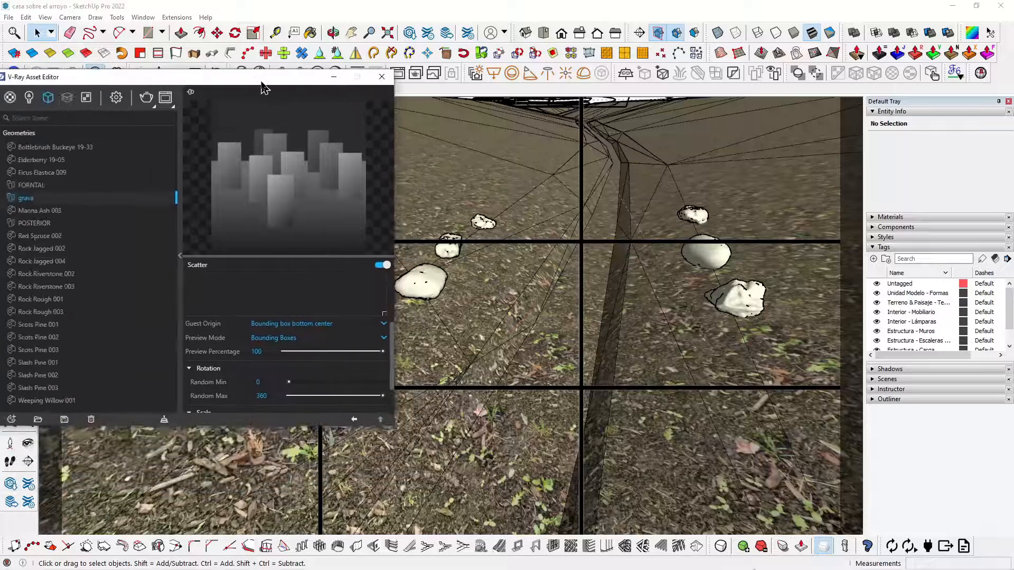
pyautogui.click(434, 288)
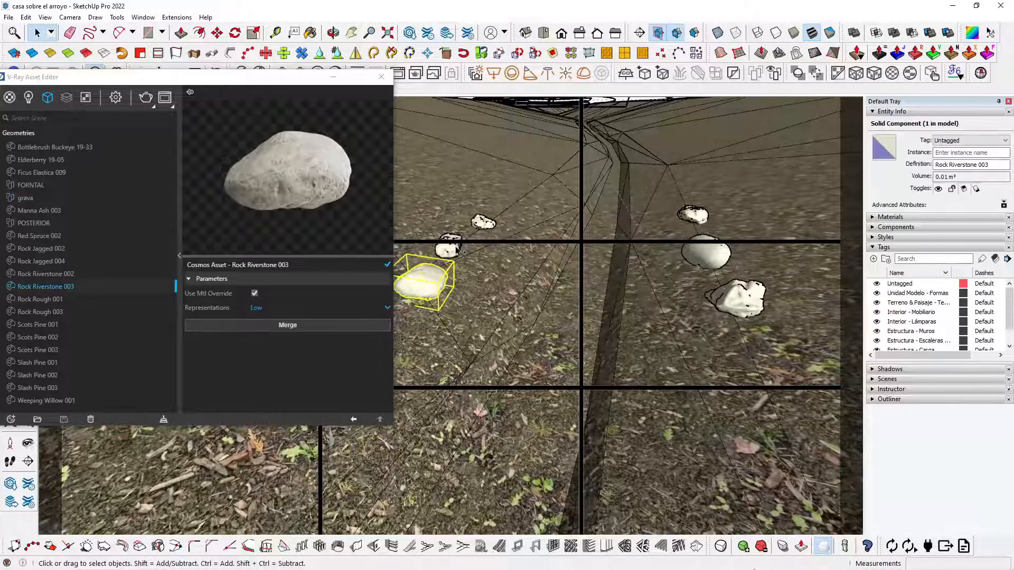
pyautogui.keyDown('shift'); pyautogui.click(483, 225); pyautogui.keyUp('shift')
pyautogui.keyDown('shift'); pyautogui.click(727, 257); pyautogui.keyUp('shift')
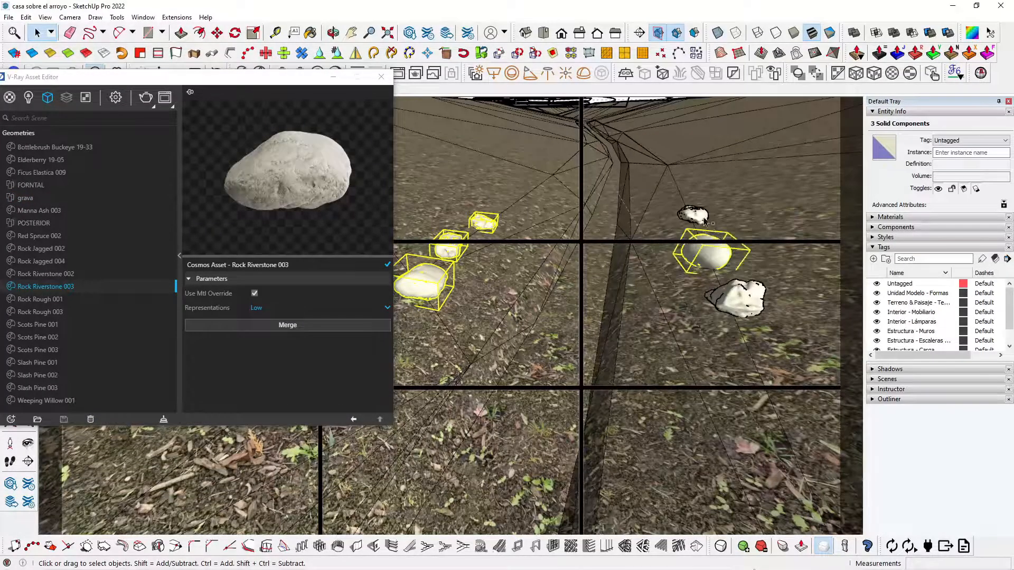
pyautogui.keyDown('shift'); pyautogui.click(741, 304); pyautogui.keyUp('shift')
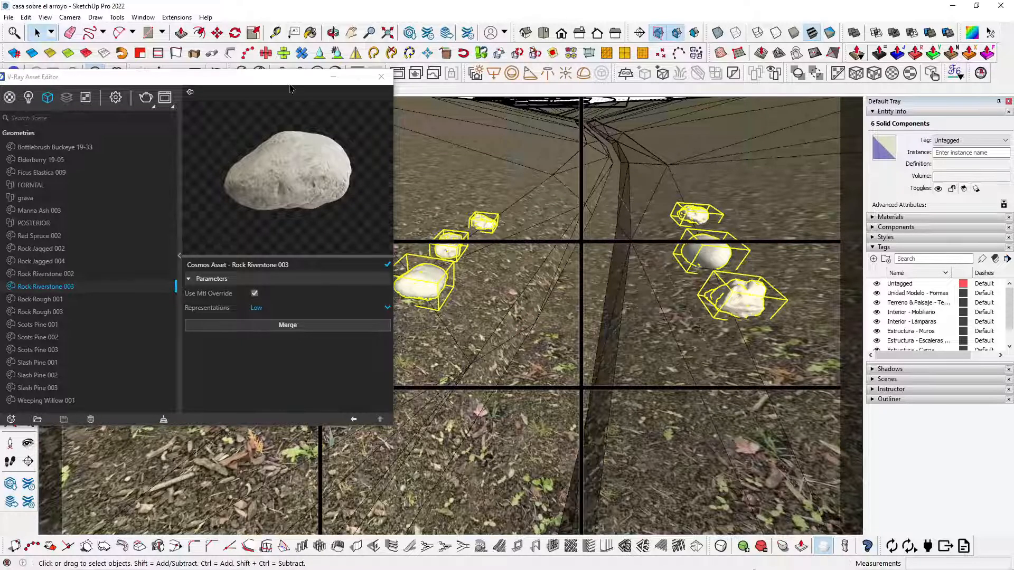
pyautogui.moveTo(290, 89); pyautogui.dragTo(446, 87)
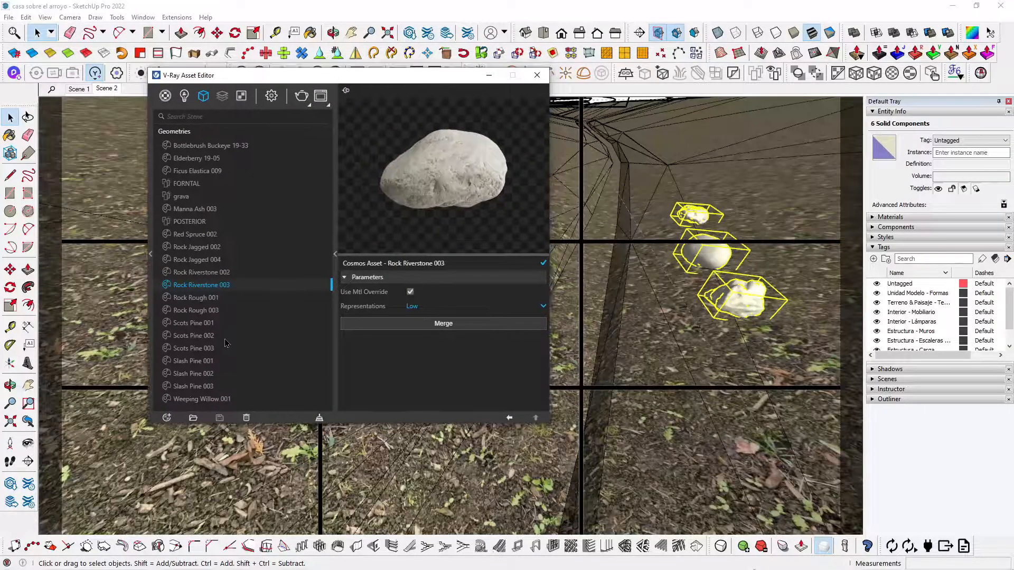
pyautogui.click(180, 196)
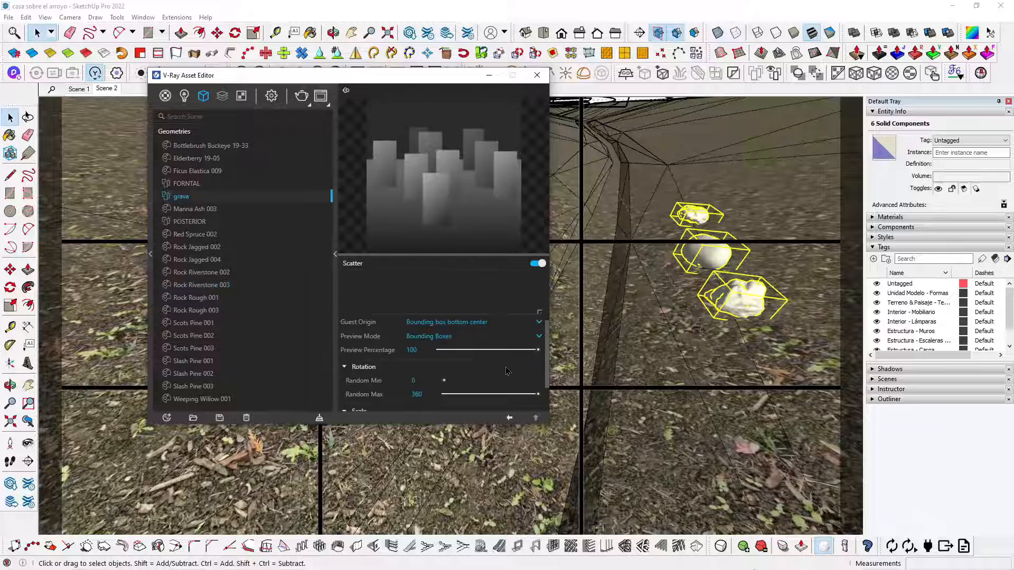
pyautogui.scroll(3, 450, 320)
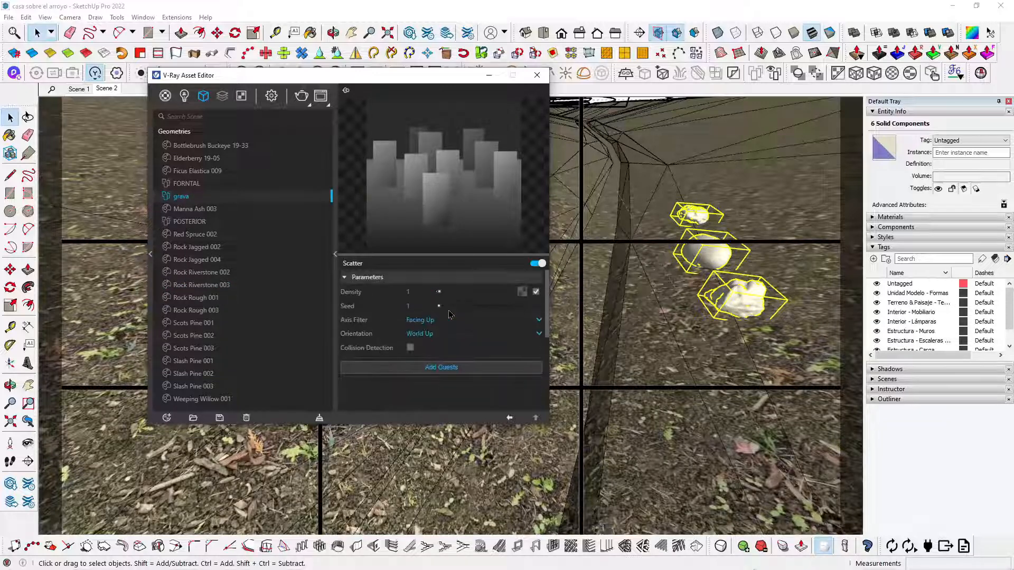
pyautogui.click(454, 368)
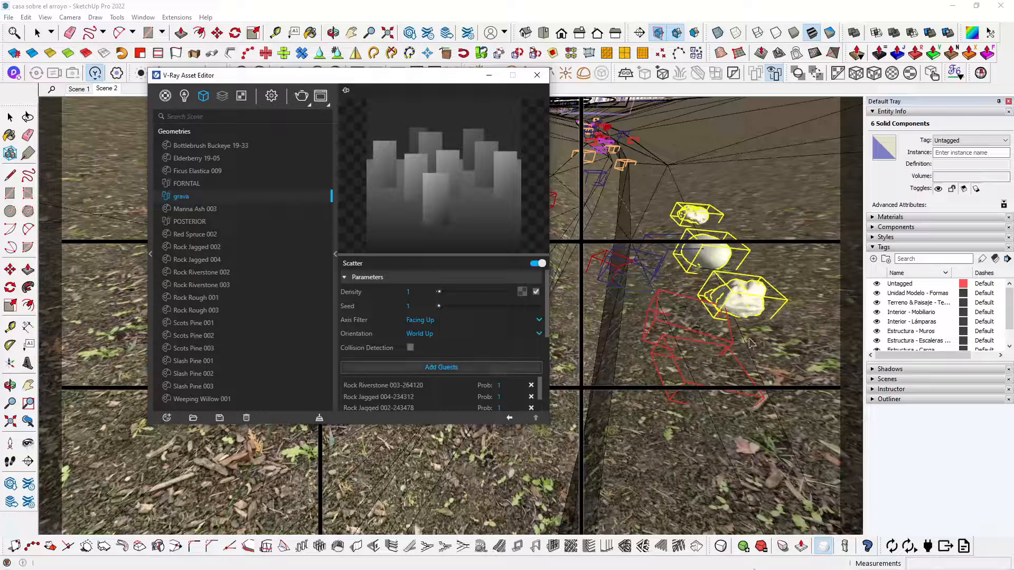
# Set the grava Scatter's Scale Multiplier to 0.5
pyautogui.scroll(-5, 443, 406)
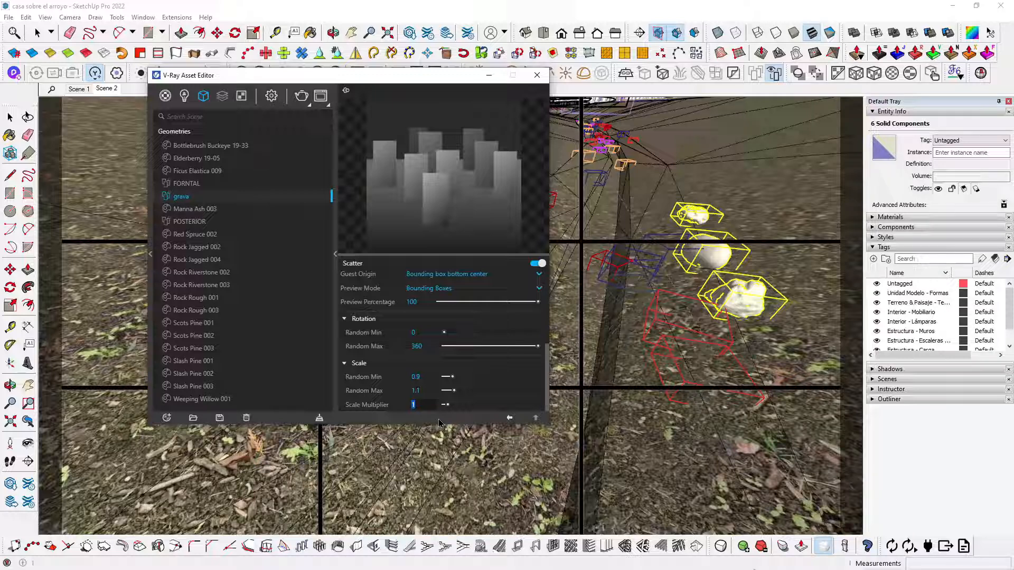
pyautogui.write('.5')
pyautogui.press('Return')
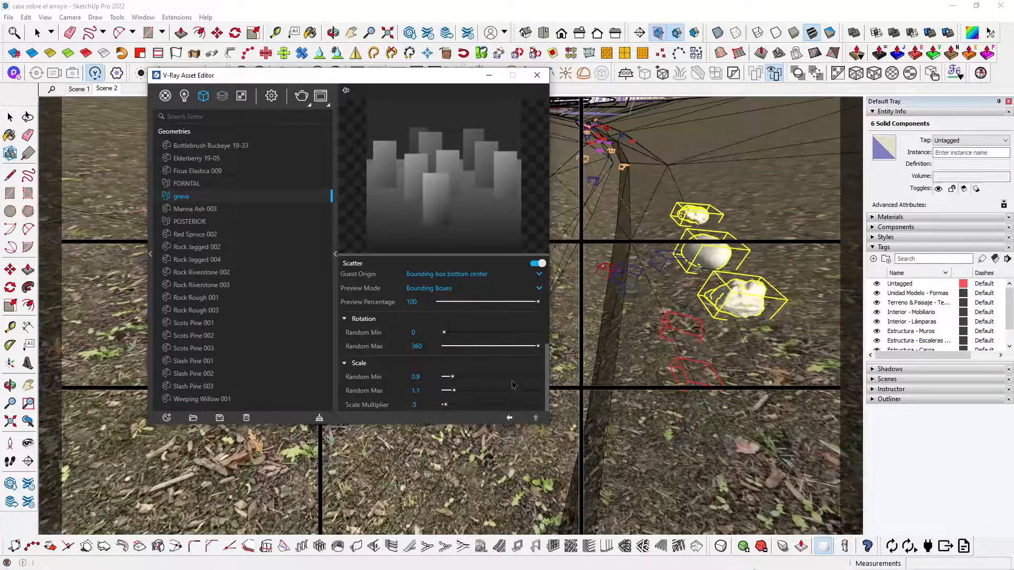
# Increase the grava Scatter's Density to 100
pyautogui.scroll(5, 412, 330)
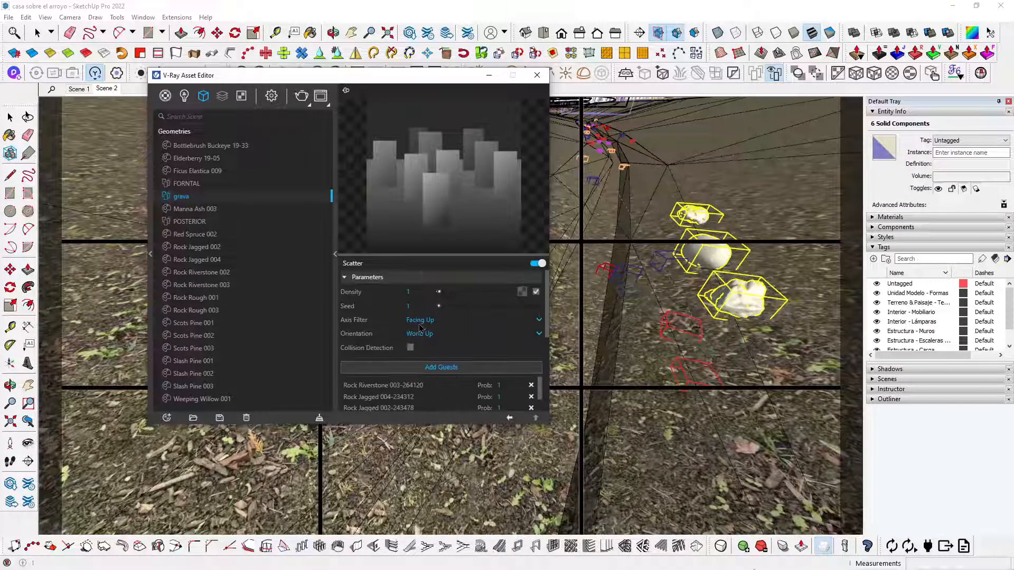
pyautogui.moveTo(449, 293); pyautogui.dragTo(450, 294)
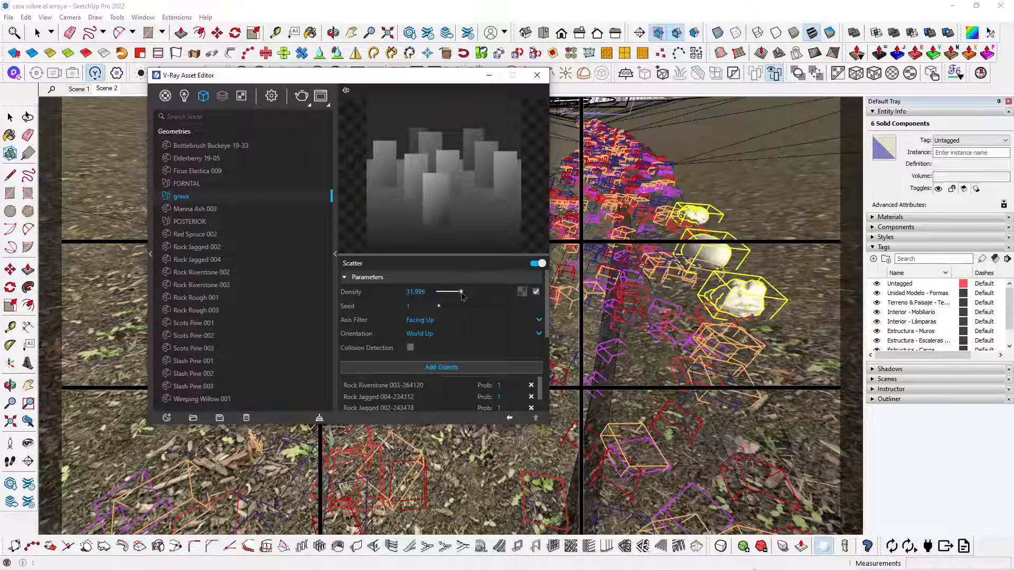
pyautogui.moveTo(461, 296); pyautogui.dragTo(494, 297)
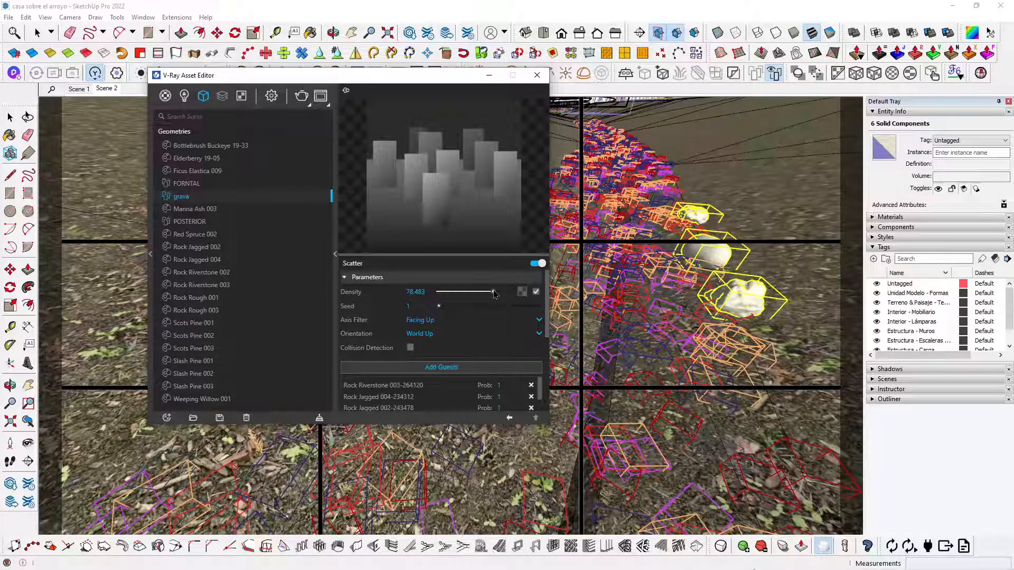
pyautogui.doubleClick(430, 293)
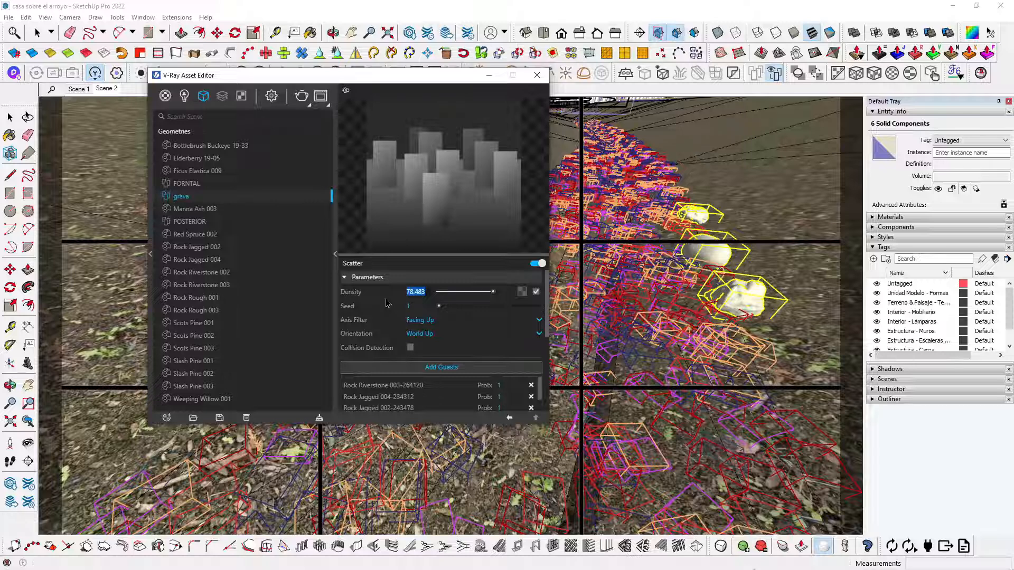
pyautogui.write('100')
pyautogui.press('Return')
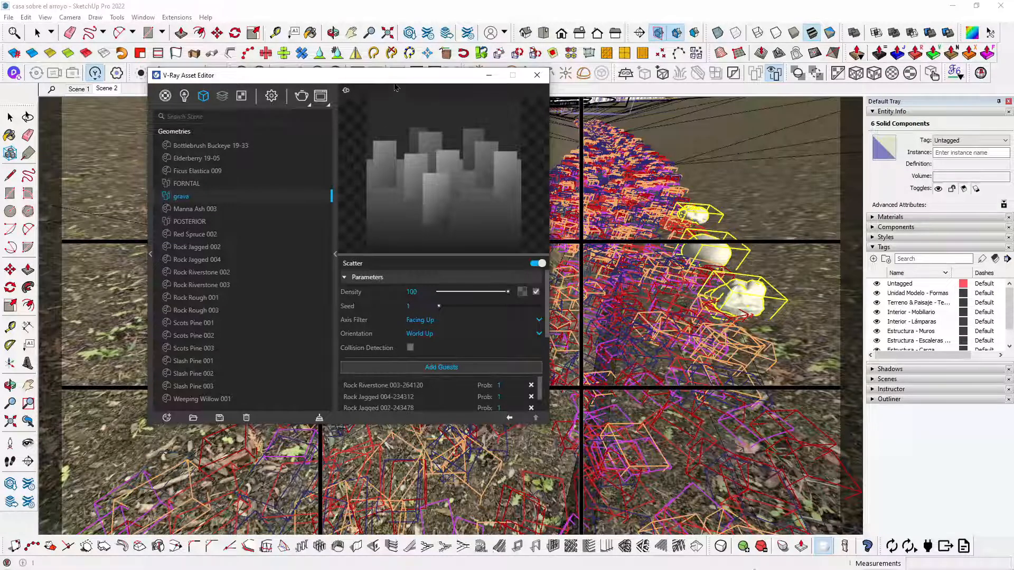
# Return to the Scene 2 view and render it with V-Ray to check the gravel in the streambed
pyautogui.moveTo(396, 88); pyautogui.dragTo(236, 324)
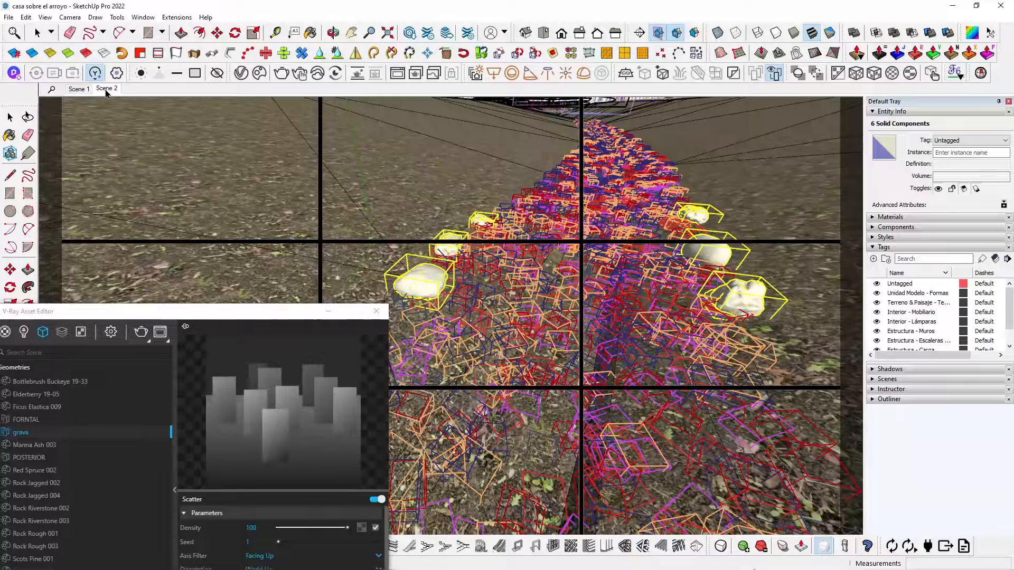
pyautogui.click(106, 90)
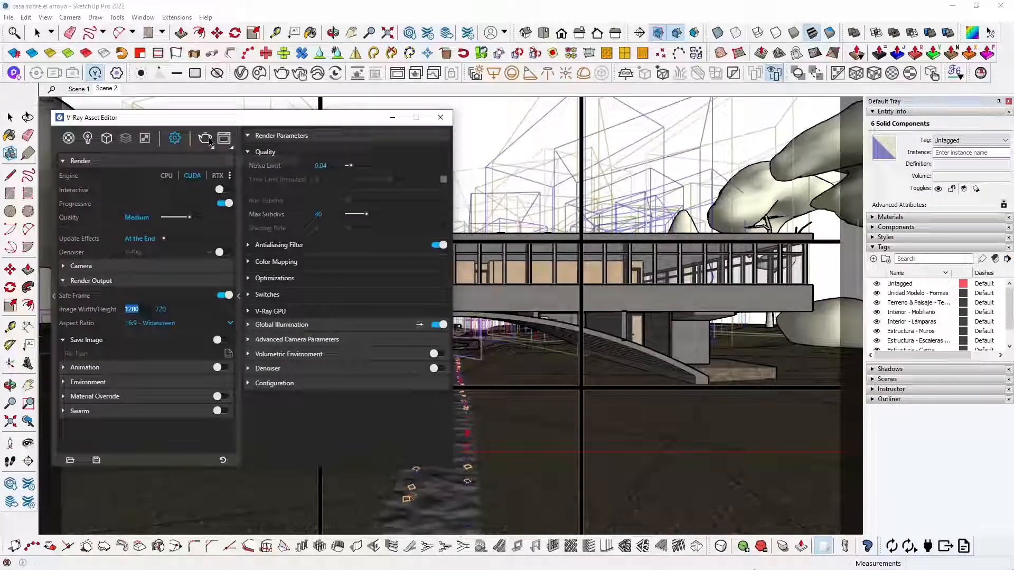
pyautogui.click(209, 141)
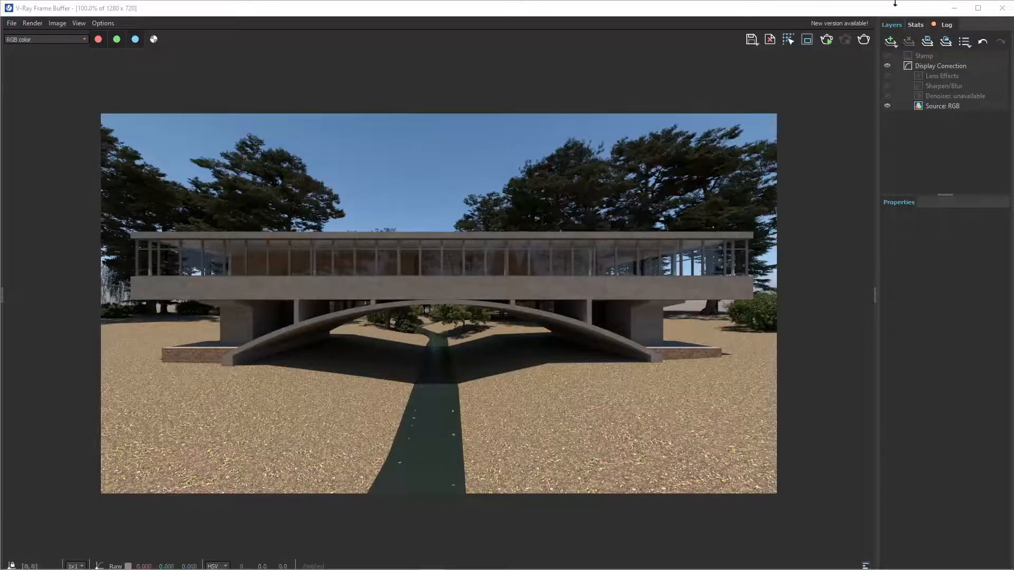
pyautogui.moveTo(894, 3)
pyautogui.mouseDown()
pyautogui.moveTo(847, 23)
pyautogui.moveTo(835, 40)
pyautogui.moveTo(813, 323)
pyautogui.mouseUp()
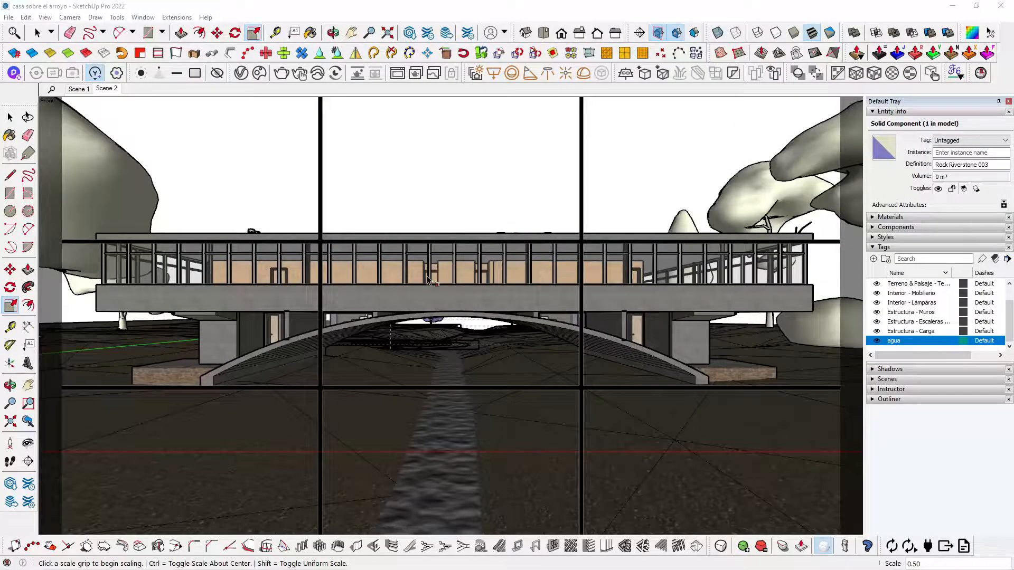
# Import the Rock Sediment 001 model from Chaos Cosmos, place it on the bank beside the stream and select it
pyautogui.click(258, 73)
pyautogui.moveTo(533, 143)
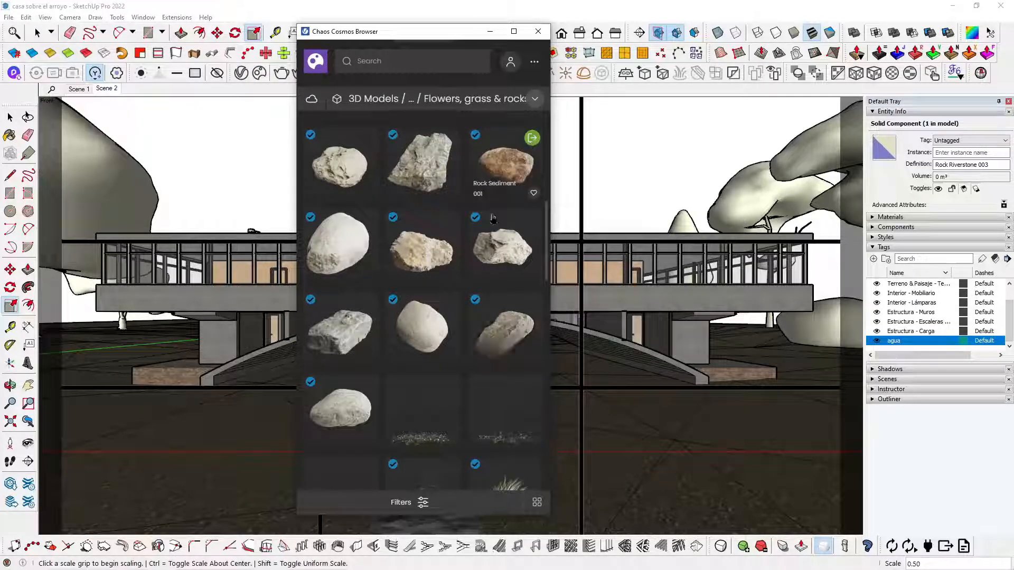
pyautogui.moveTo(438, 31); pyautogui.dragTo(148, 78)
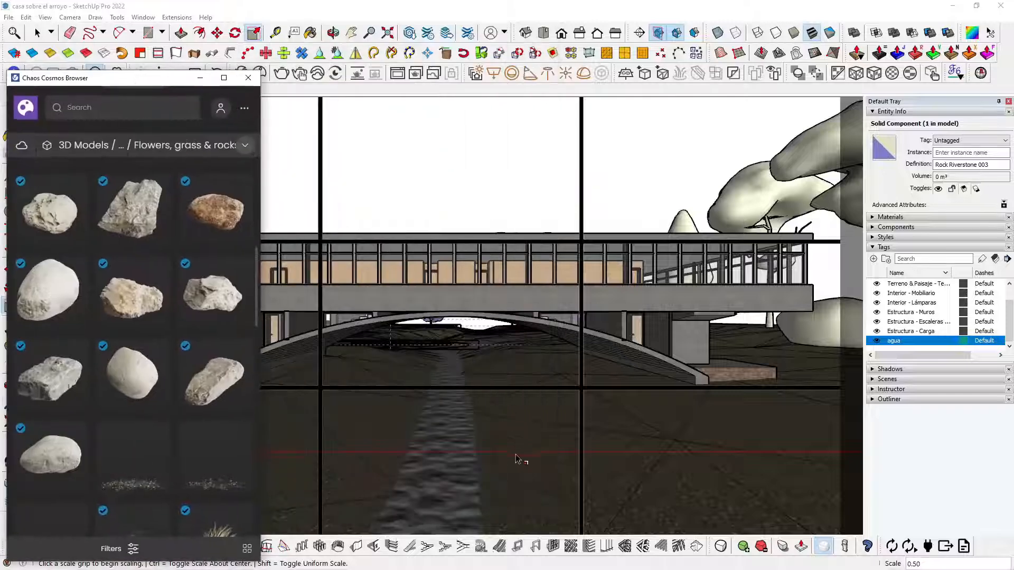
pyautogui.click(243, 187)
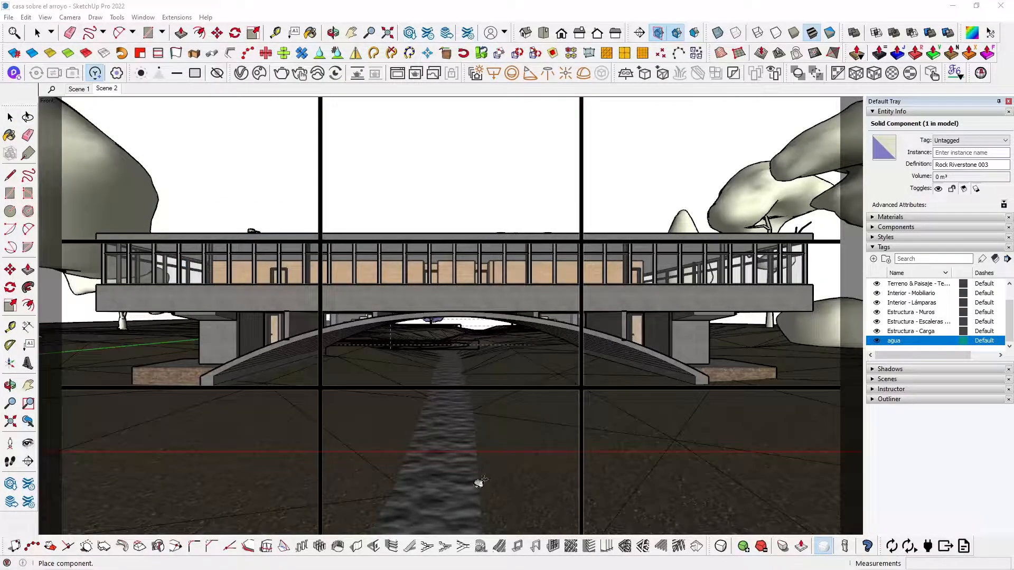
pyautogui.click(486, 477)
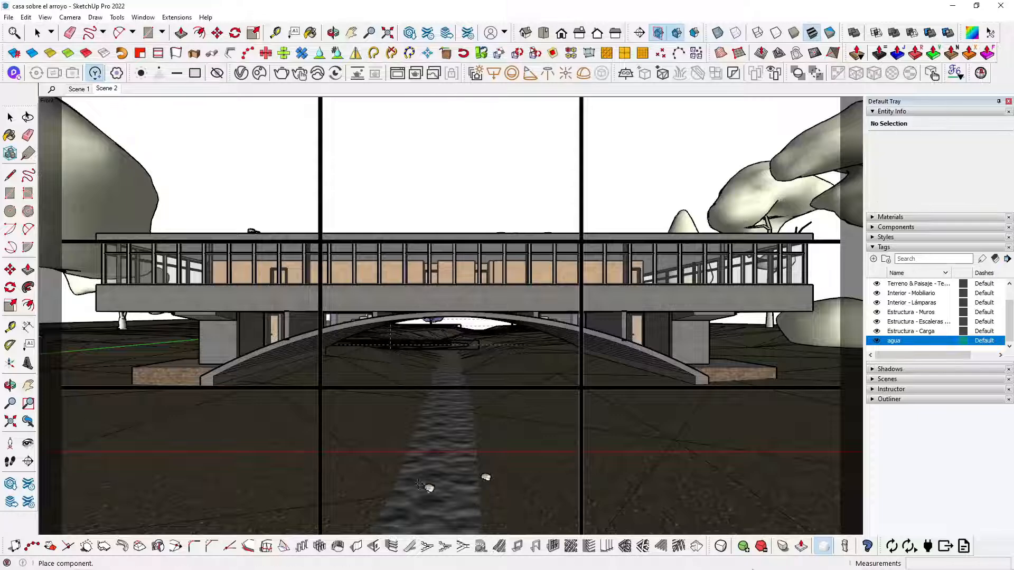
pyautogui.press('space')
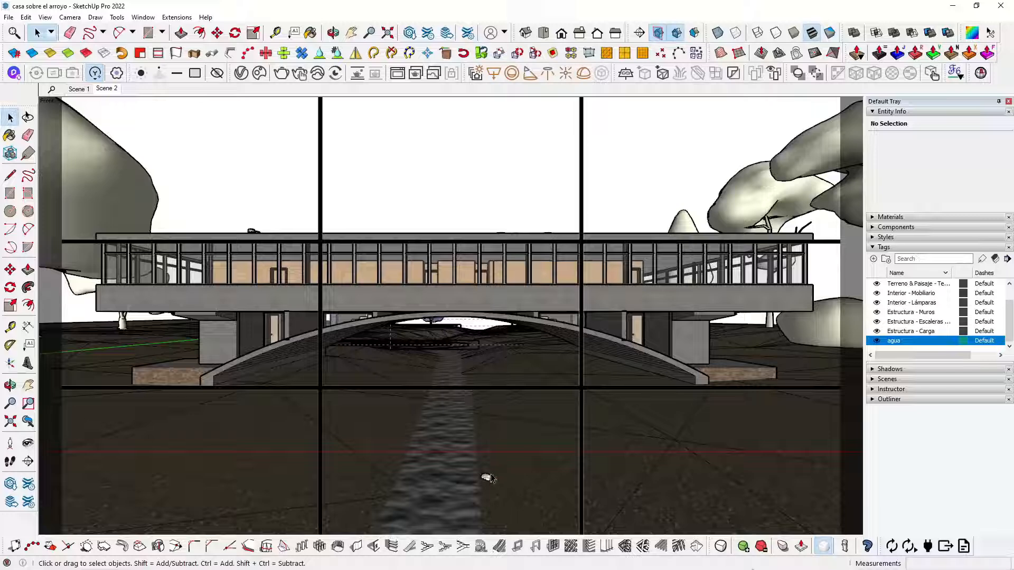
pyautogui.click(494, 478)
# Add the placed Rock Sediment 001 to the grava Scatter's guests and set the Scatter's Density to 150
pyautogui.click(259, 73)
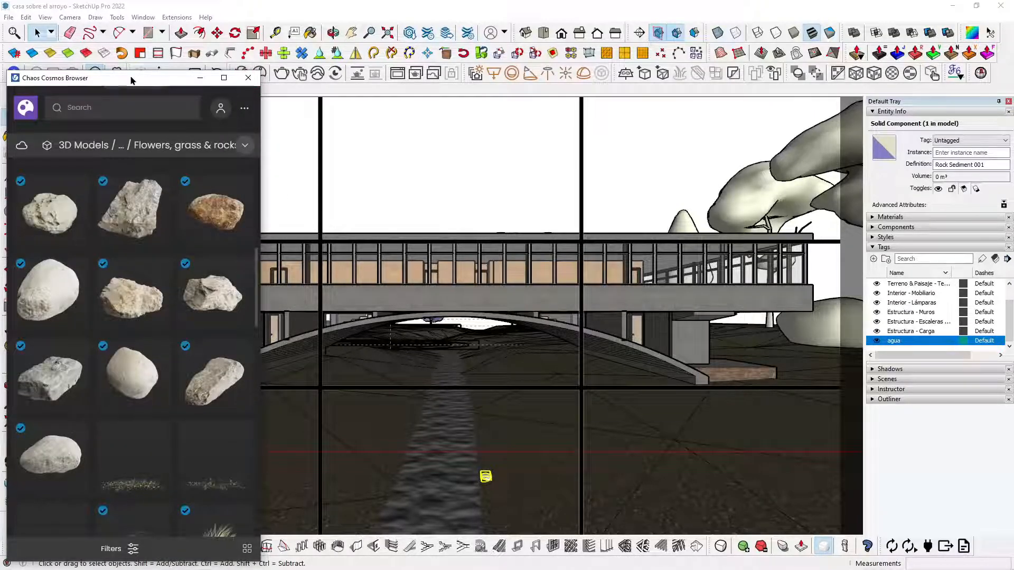
pyautogui.moveTo(132, 78); pyautogui.dragTo(187, 243)
pyautogui.click(246, 72)
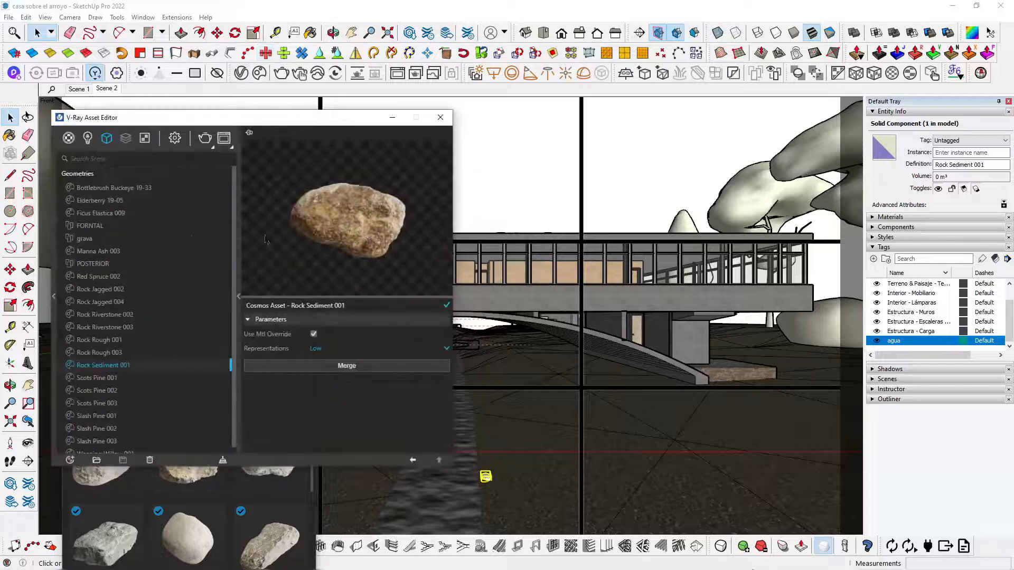
pyautogui.click(91, 240)
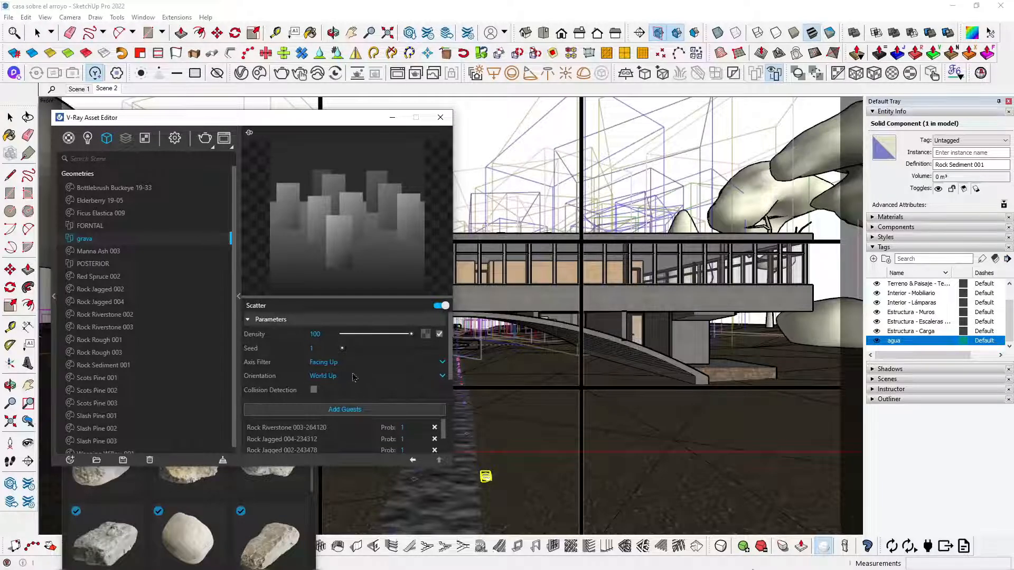
pyautogui.click(315, 334)
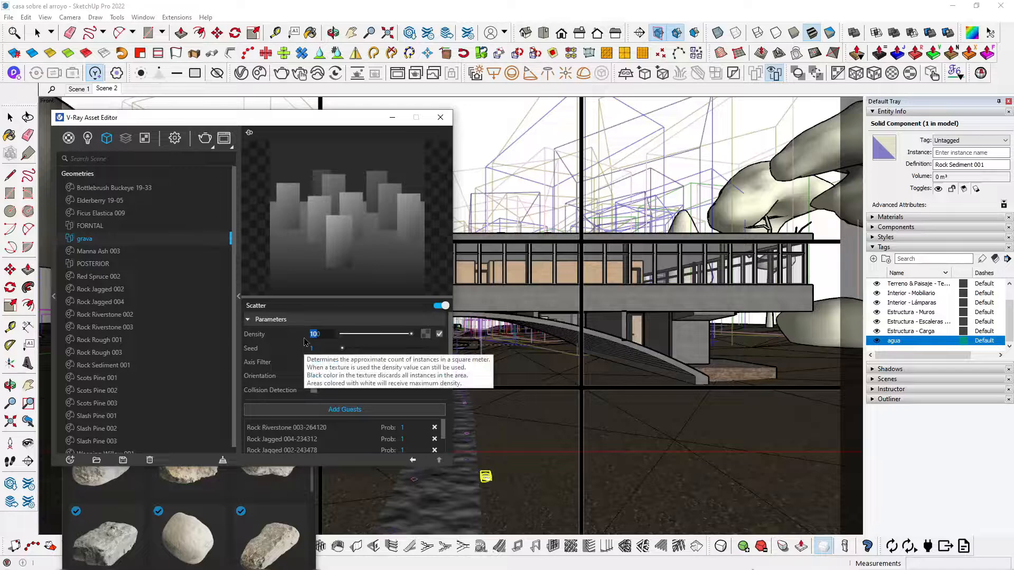
pyautogui.write('10')
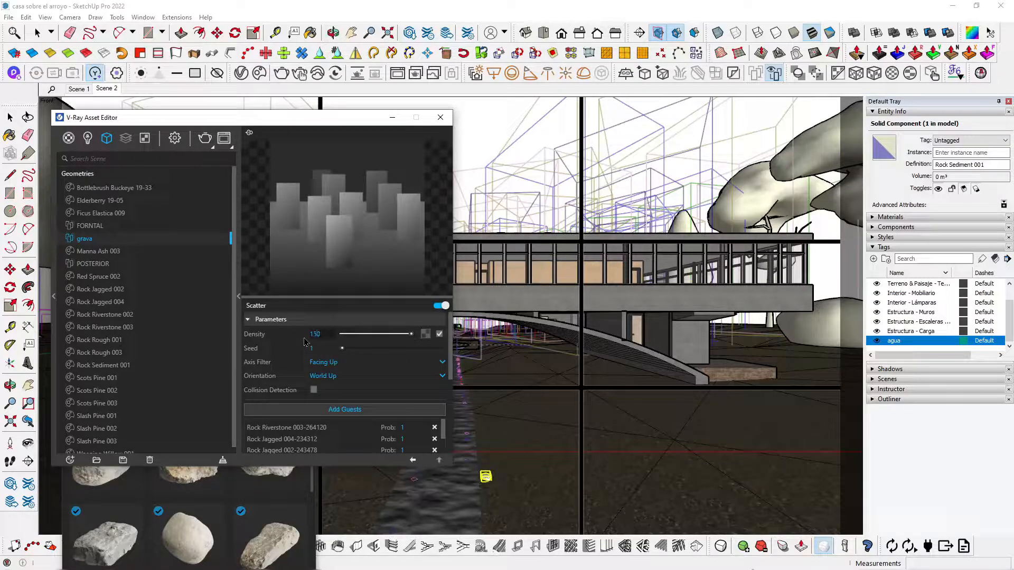
pyautogui.press('Return')
# Hide the agua tag and restart the V-Ray render of the Scene 2 view
pyautogui.click(283, 75)
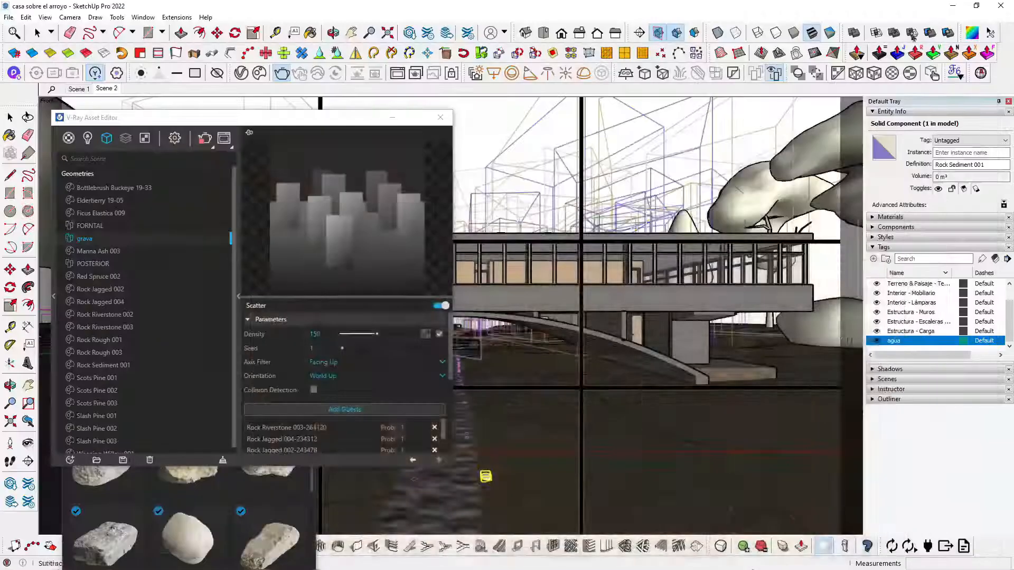
pyautogui.click(934, 10)
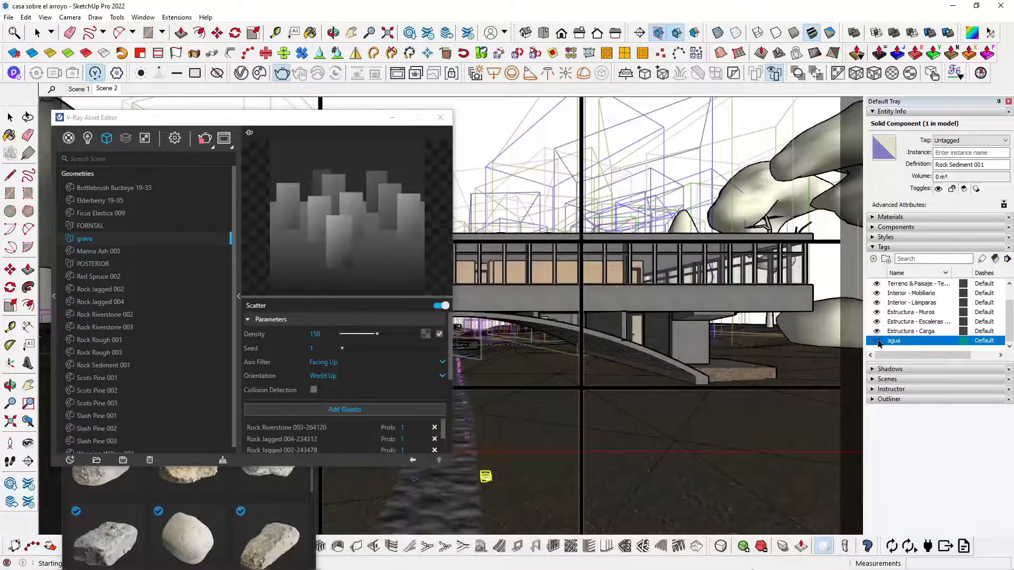
pyautogui.click(878, 341)
pyautogui.click(202, 141)
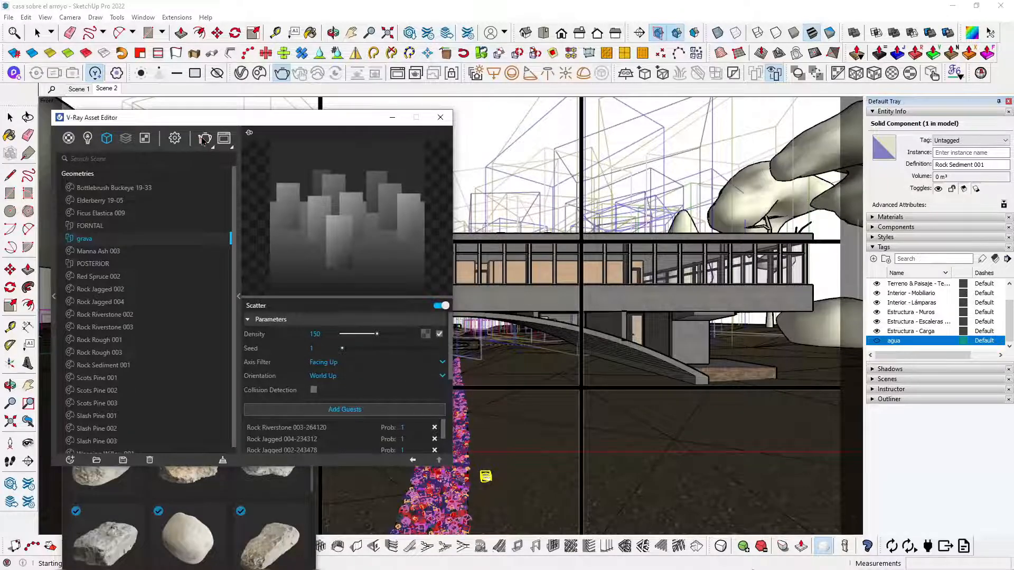
pyautogui.click(217, 139)
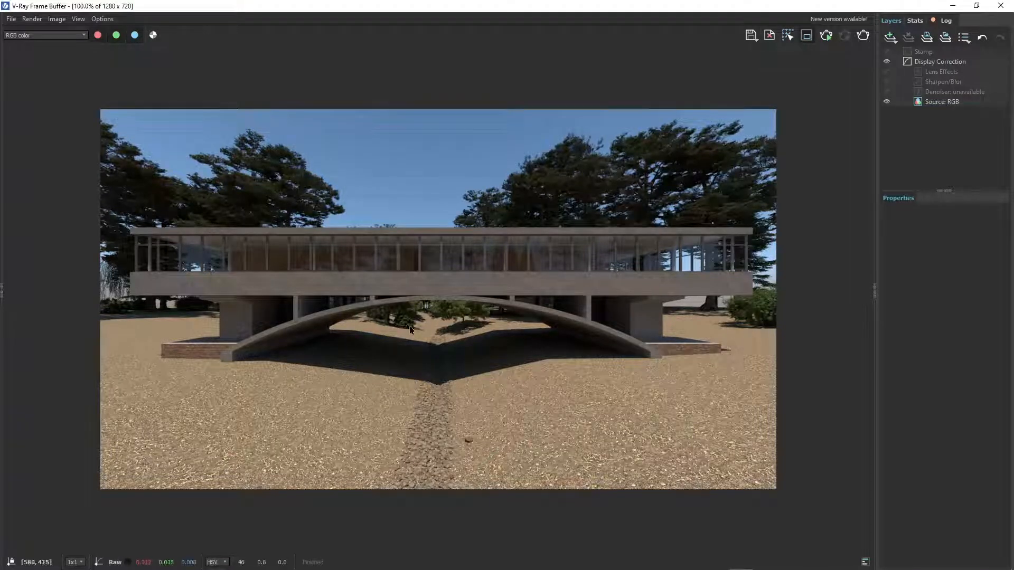
# Define a render region around the streambed below the arch and inspect the rendered gravel up close
pyautogui.moveTo(406, 321); pyautogui.dragTo(470, 507)
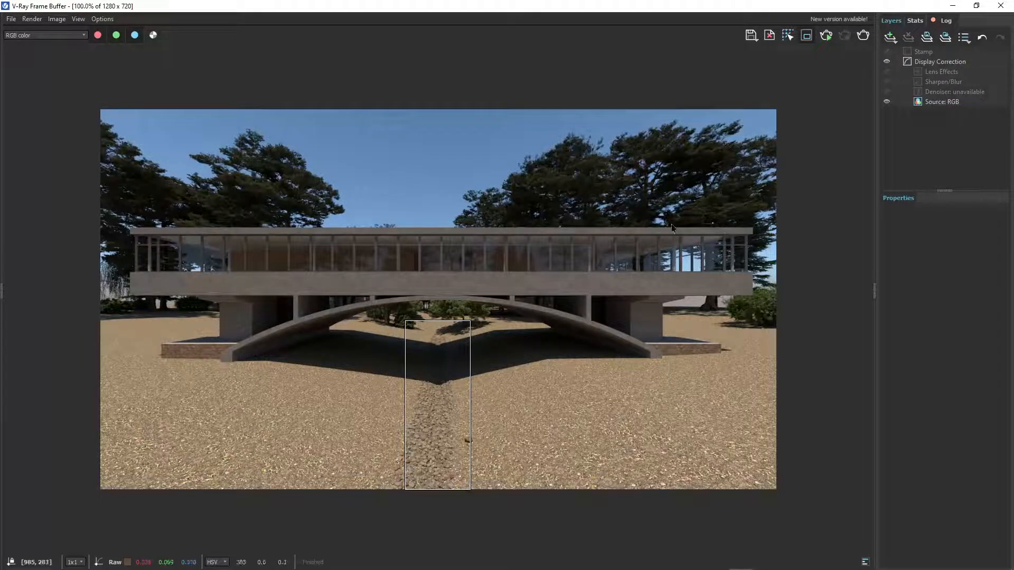
pyautogui.click(807, 37)
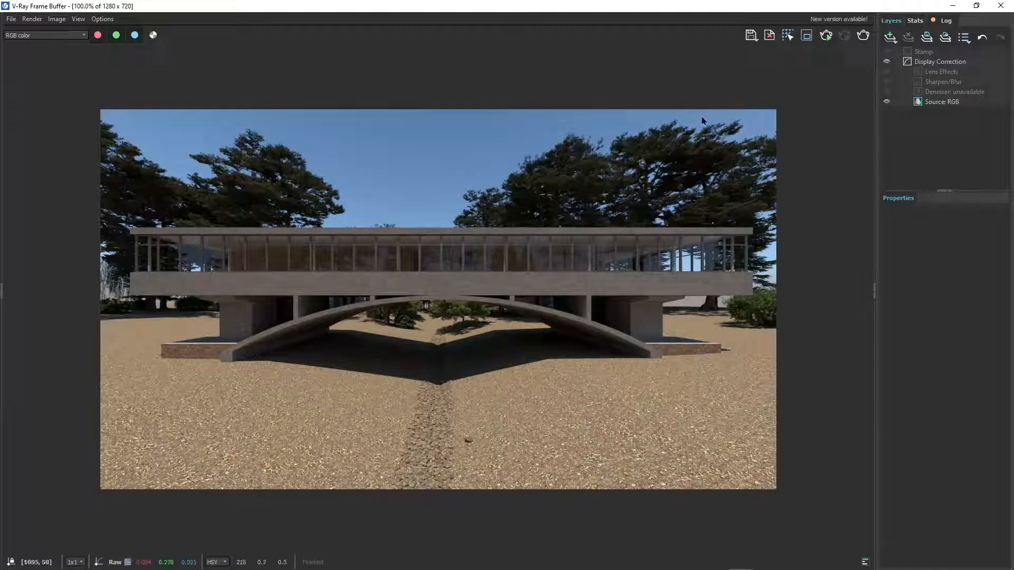
pyautogui.click(807, 35)
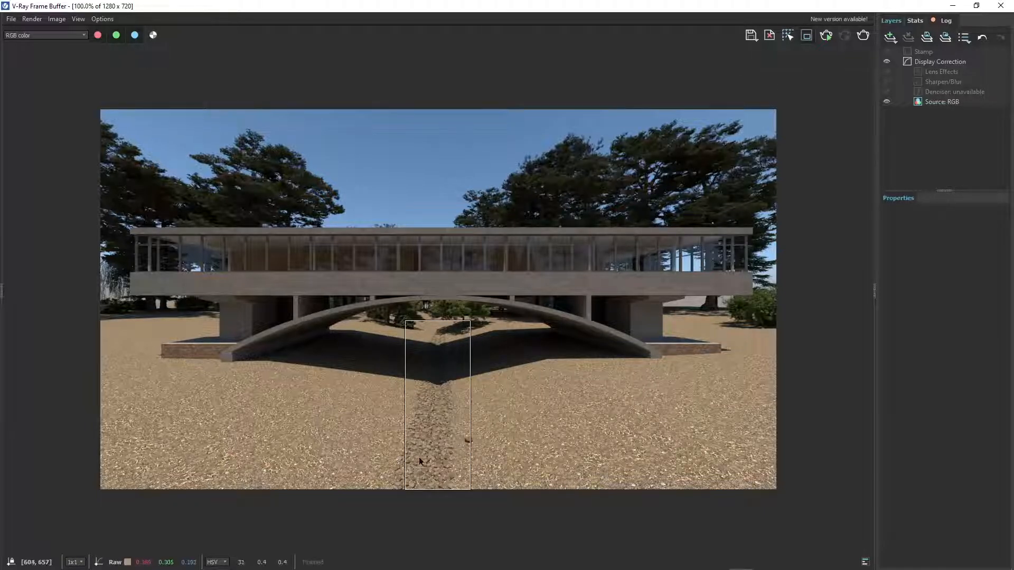
pyautogui.moveTo(419, 460); pyautogui.dragTo(503, 301)
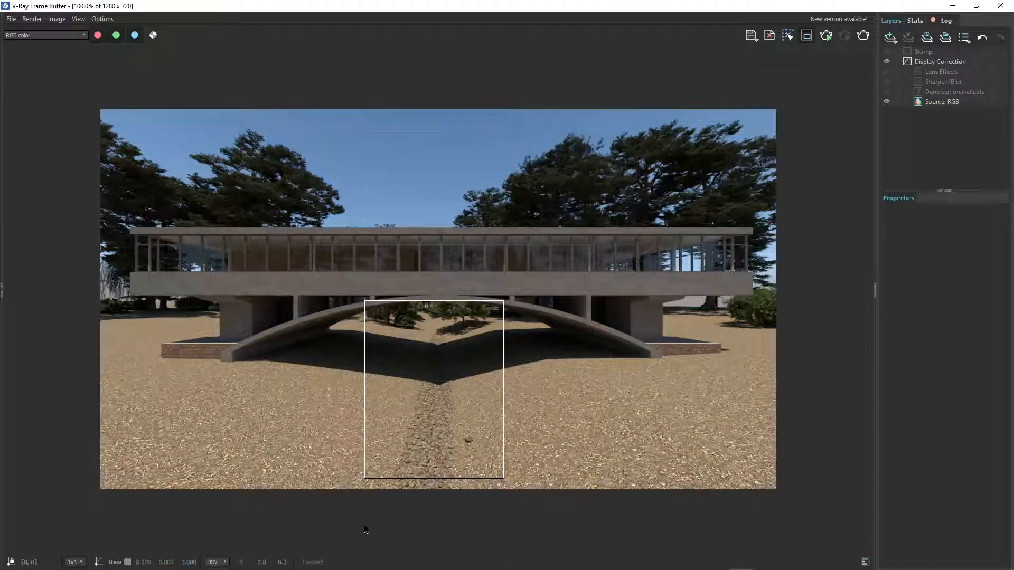
pyautogui.moveTo(368, 516); pyautogui.dragTo(499, 317)
pyautogui.moveTo(500, 402)
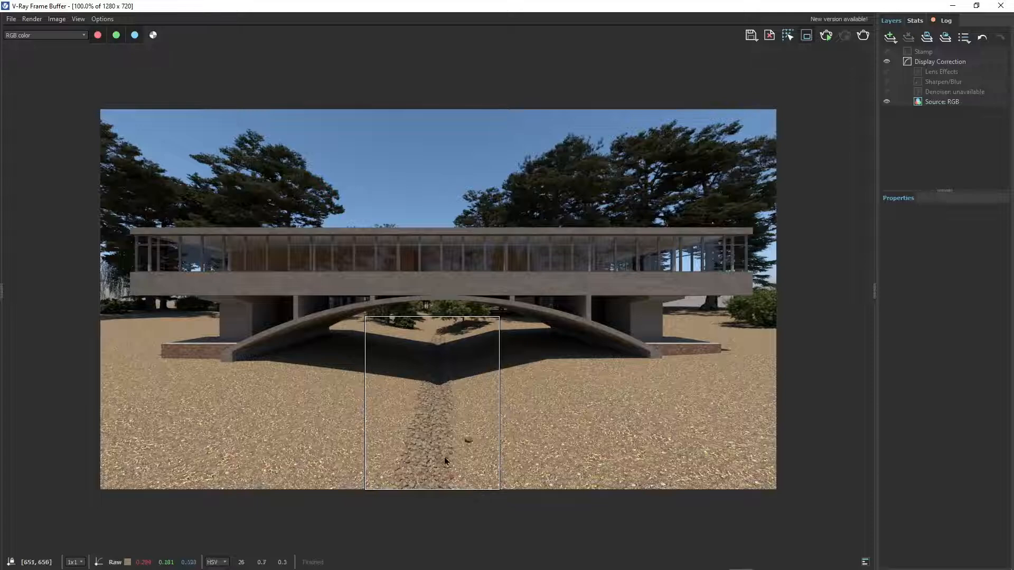
pyautogui.scroll(2, 445, 461)
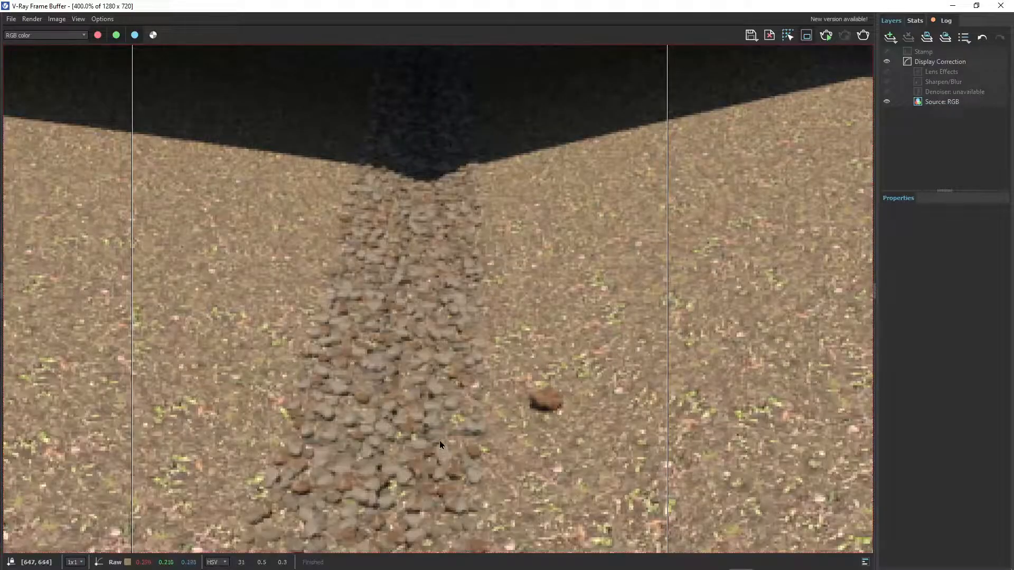
pyautogui.scroll(-2, 439, 440)
pyautogui.scroll(2, 431, 428)
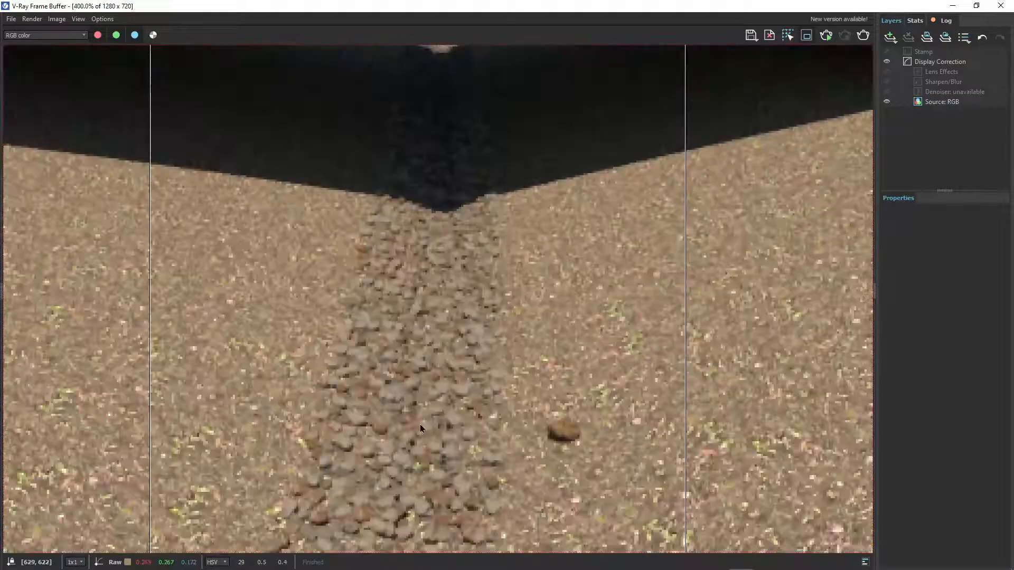
pyautogui.scroll(-1, 505, 450)
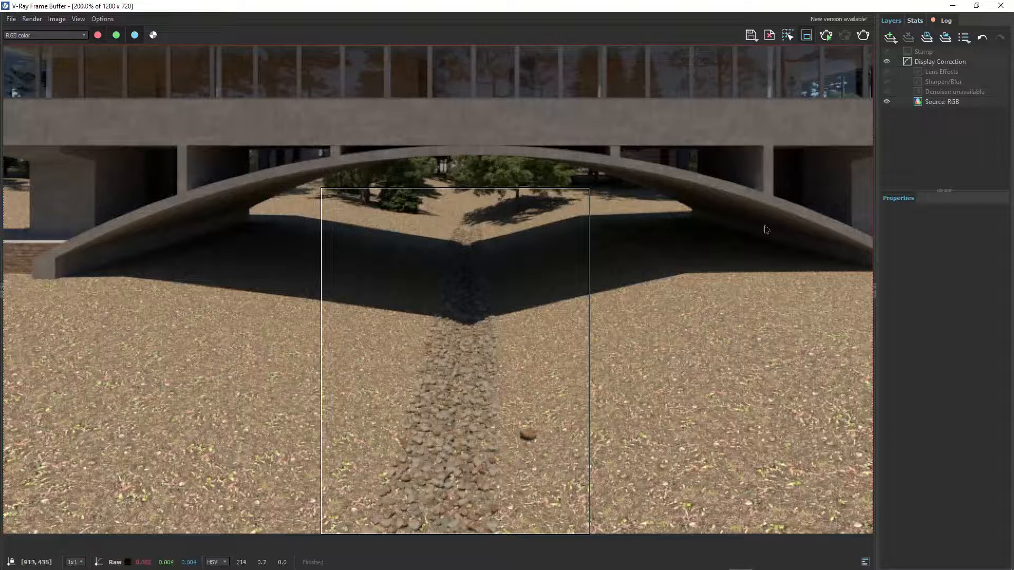
pyautogui.click(952, 6)
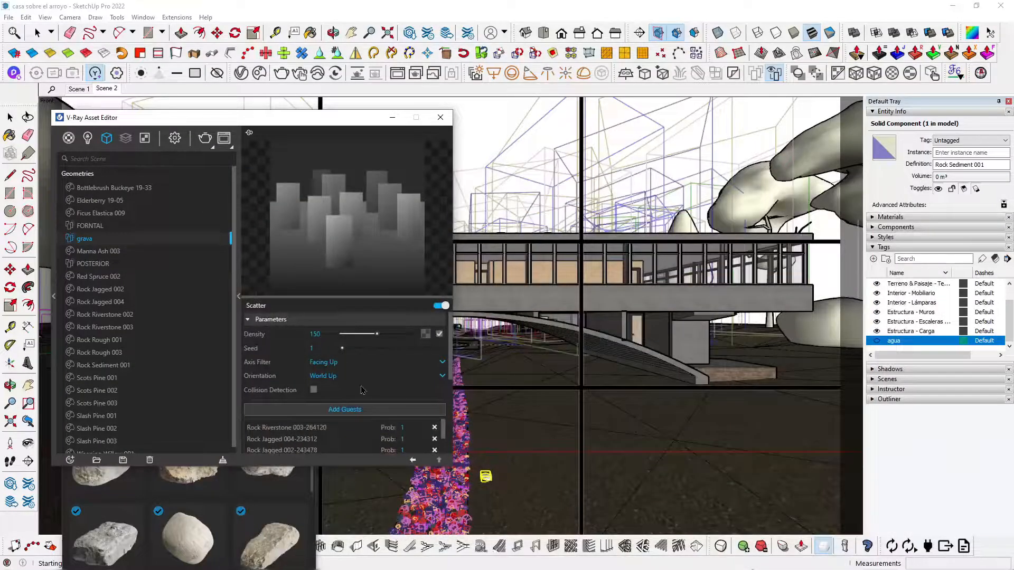
# Set the probability of the Rock Sediment 001 guest in the grava Scatter to 0.2
pyautogui.scroll(-1, 369, 432)
pyautogui.scroll(2, 370, 432)
pyautogui.moveTo(326, 124); pyautogui.dragTo(642, 102)
pyautogui.moveTo(264, 369)
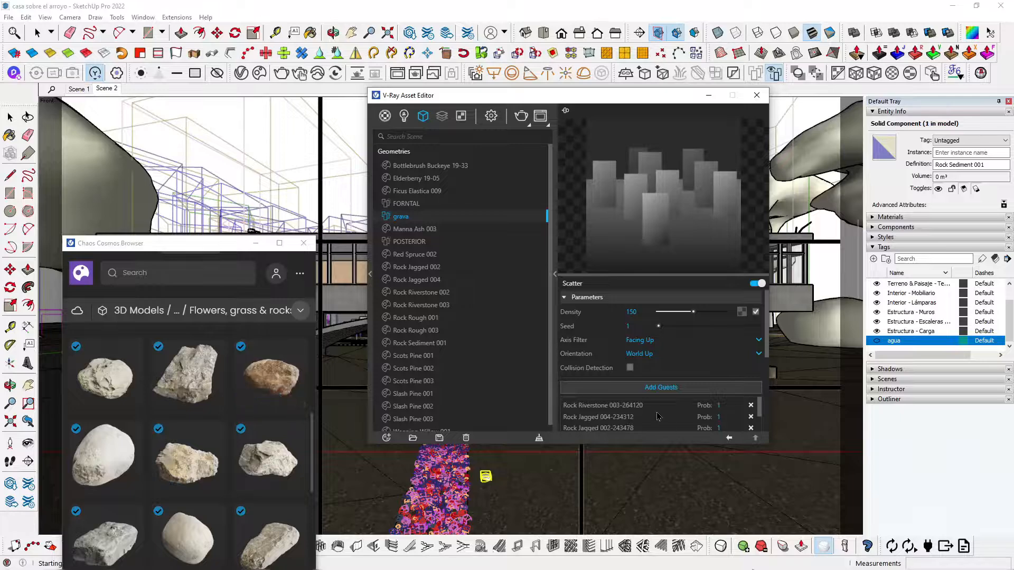
pyautogui.moveTo(664, 446); pyautogui.dragTo(663, 541)
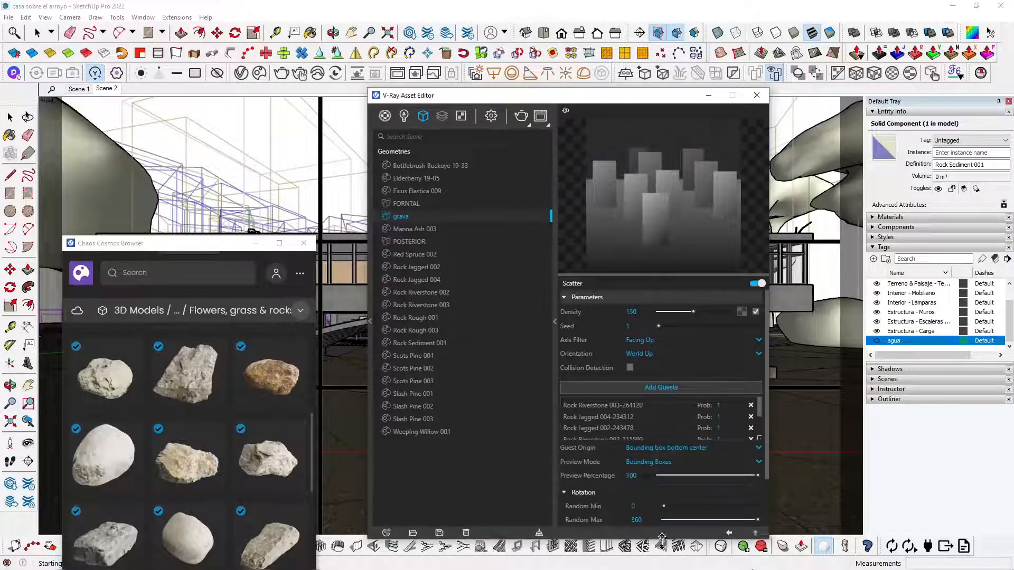
pyautogui.scroll(-2, 635, 377)
pyautogui.scroll(-3, 632, 372)
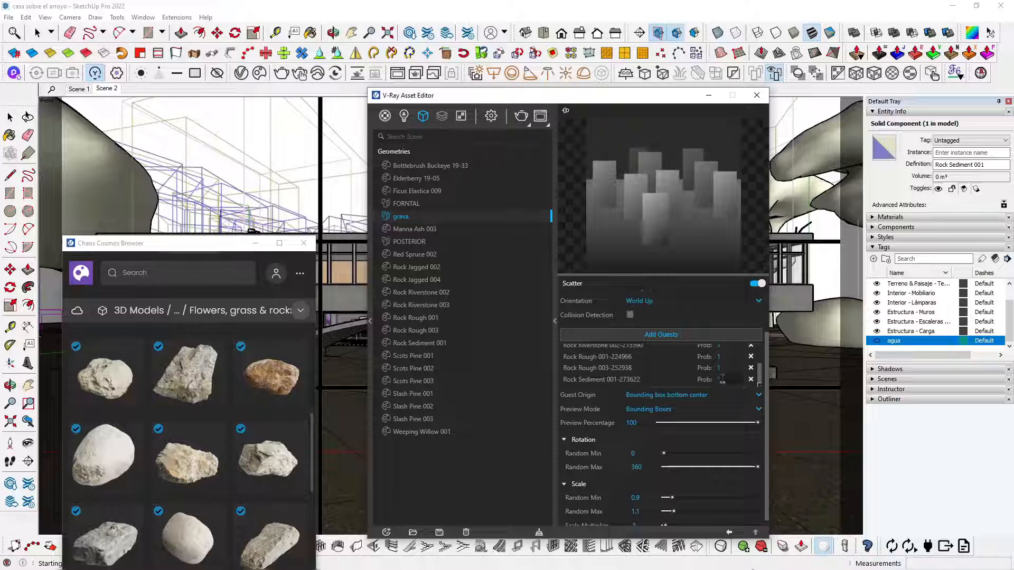
pyautogui.press('BackSpace')
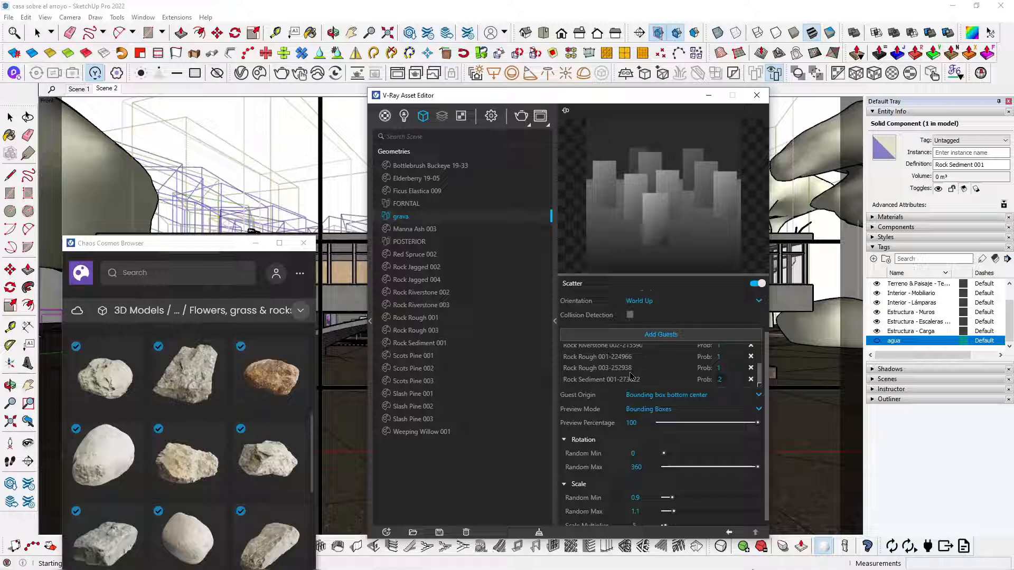
# Edit the random minimum and maximum scale values of the grava Scatter
pyautogui.scroll(-1, 617, 454)
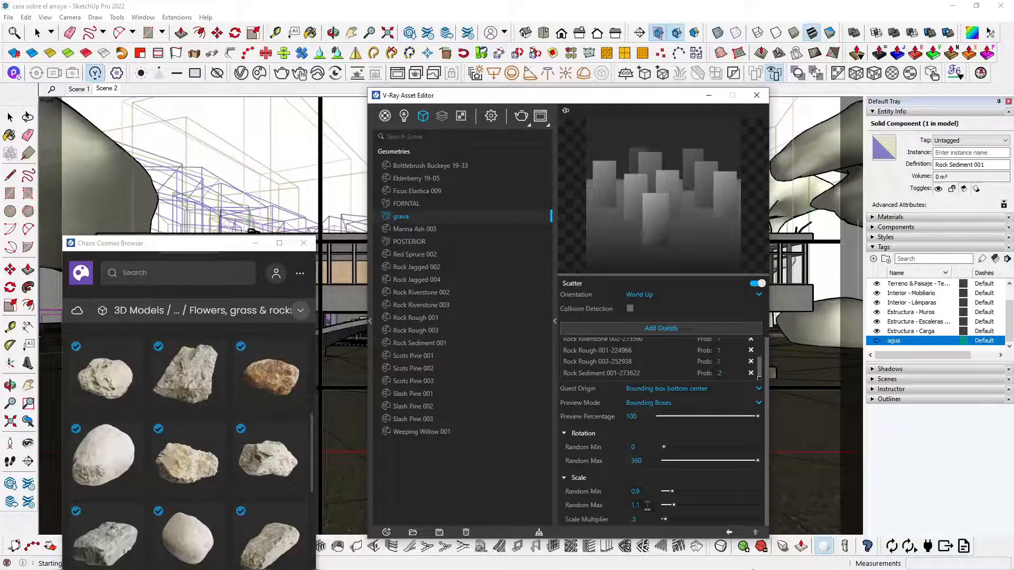
pyautogui.moveTo(636, 491); pyautogui.dragTo(690, 494)
pyautogui.click(638, 506)
pyautogui.press('Return')
# Render the streambed region again with V-Ray and examine the gravel's colour mix and size variation
pyautogui.click(522, 118)
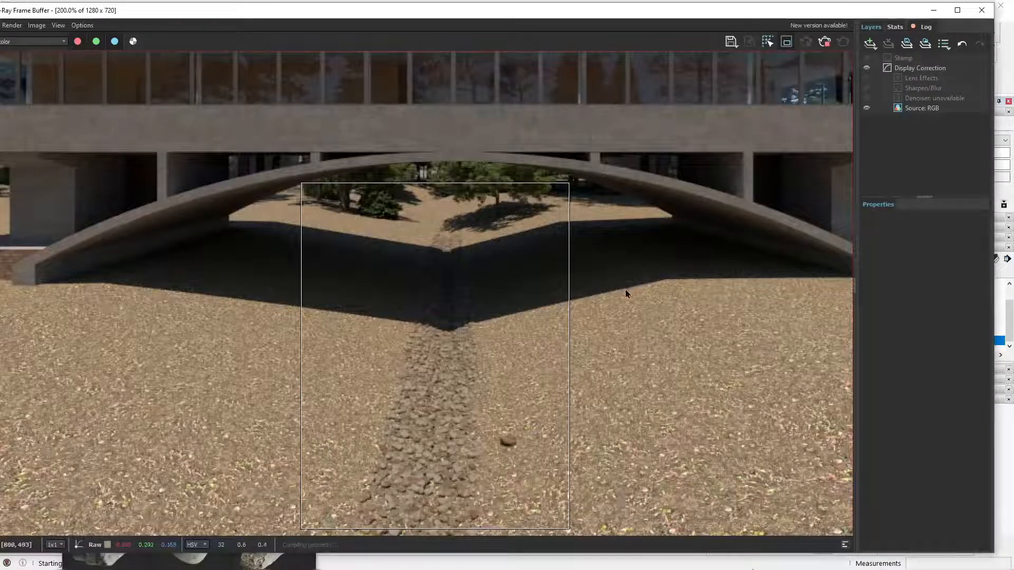
pyautogui.moveTo(345, 310); pyautogui.dragTo(480, 483)
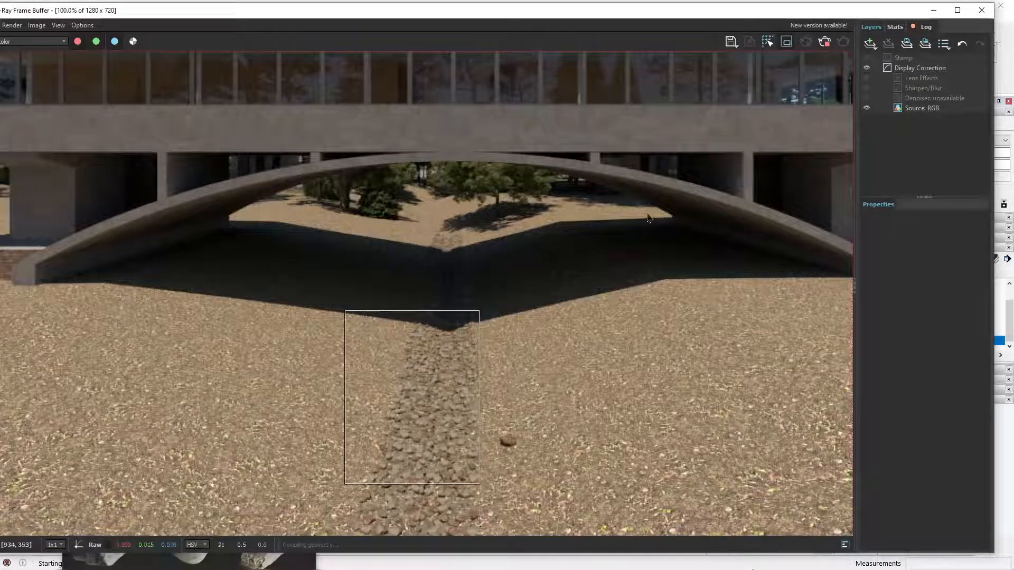
pyautogui.click(866, 68)
pyautogui.moveTo(264, 303); pyautogui.dragTo(532, 536)
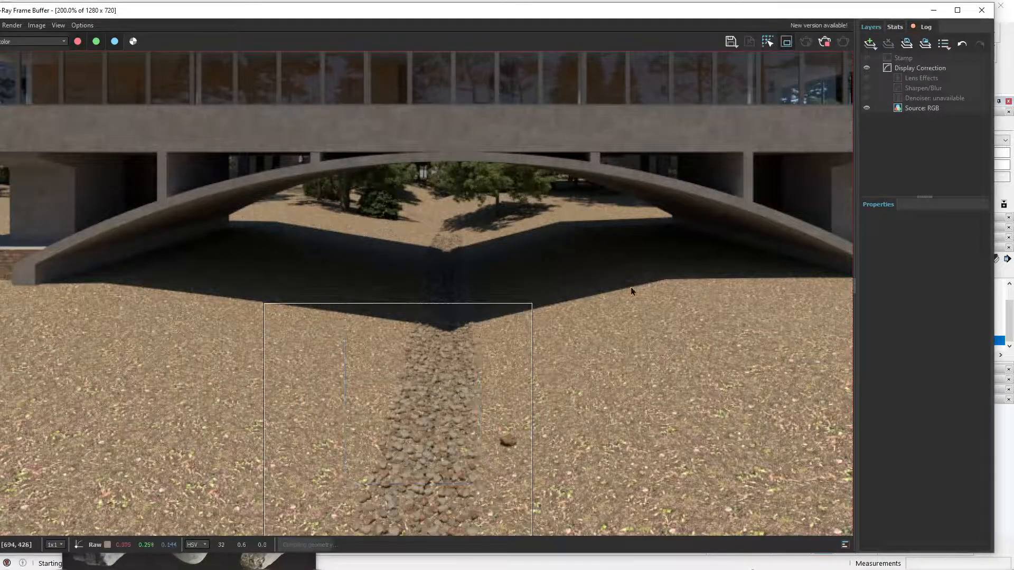
pyautogui.moveTo(381, 302); pyautogui.dragTo(449, 388)
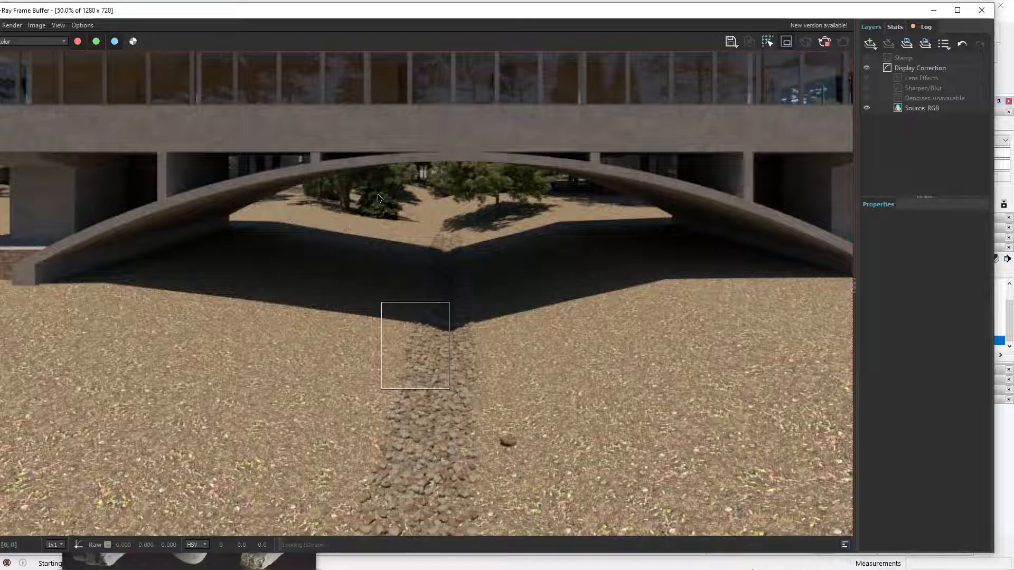
pyautogui.click(957, 10)
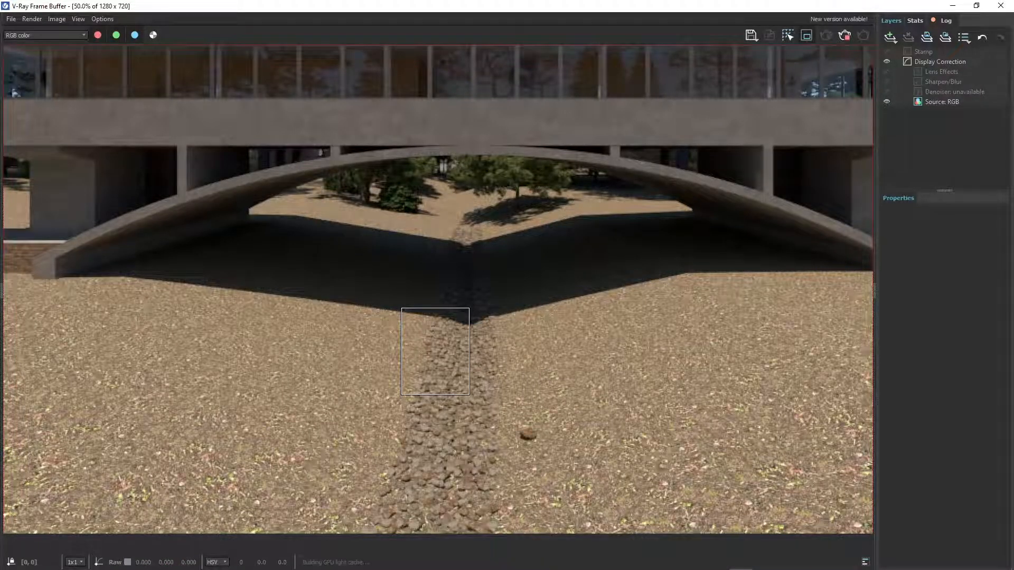
pyautogui.scroll(1, 584, 385)
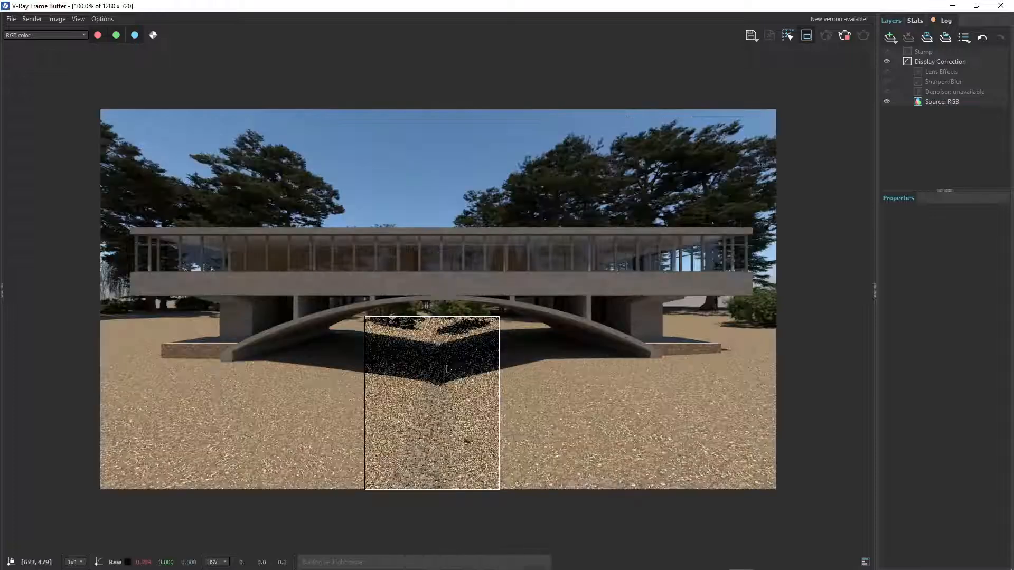
pyautogui.scroll(1, 393, 447)
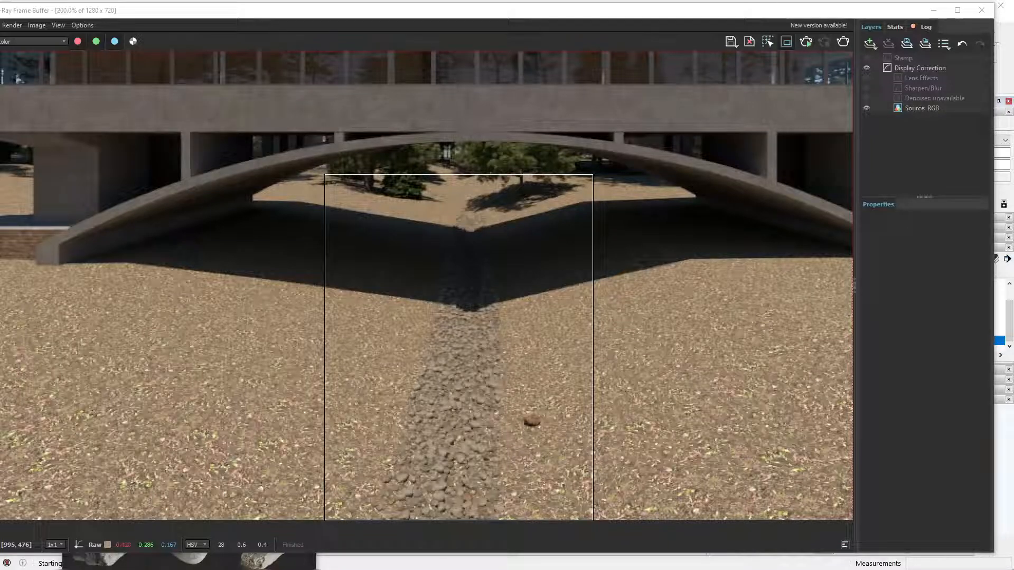
# Close the render view and the V-Ray Asset Editor, and make the agua tag visible again
pyautogui.click(933, 10)
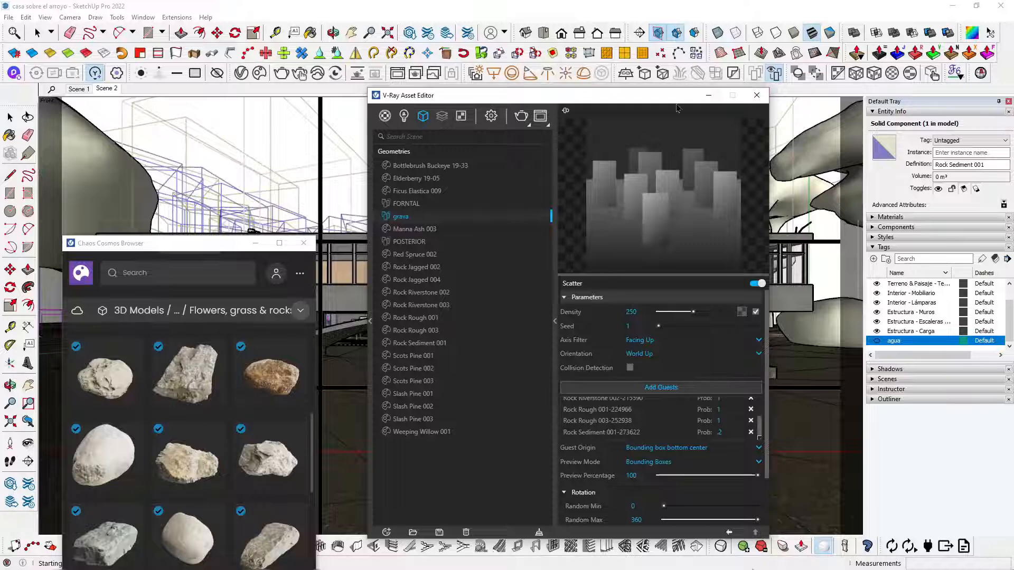
pyautogui.click(756, 96)
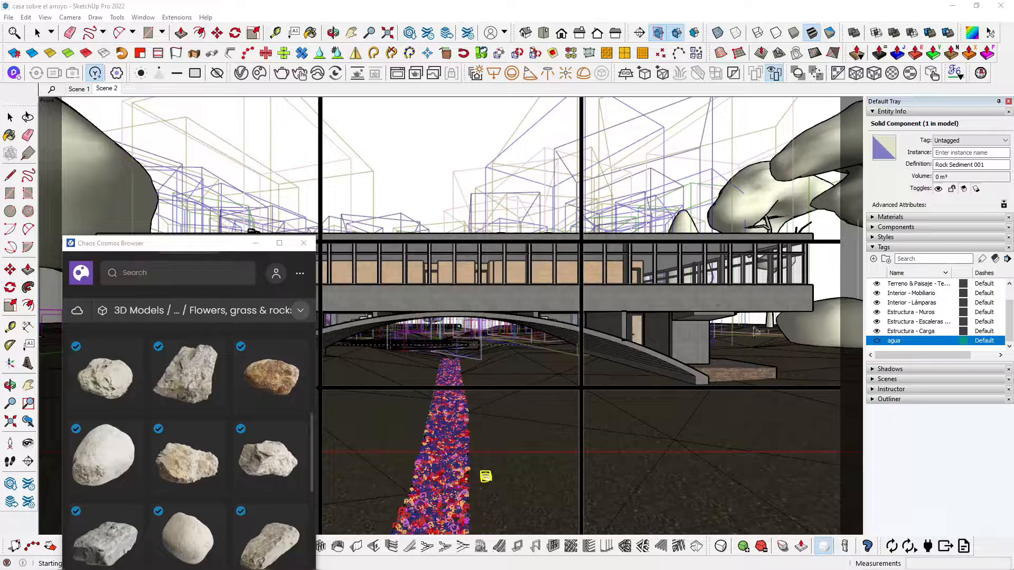
pyautogui.click(877, 341)
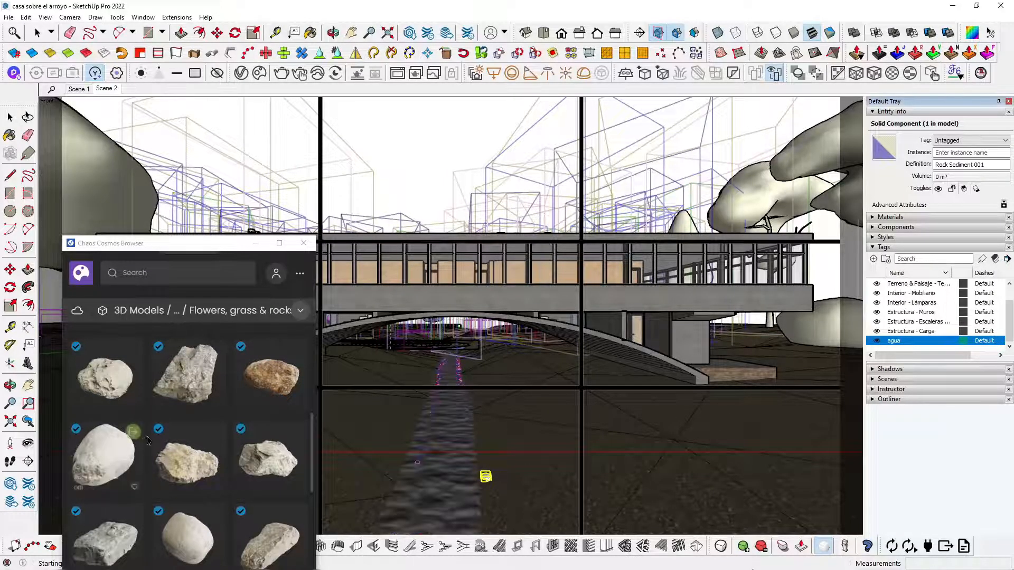
# Import Boulder Limestone 002 from Chaos Cosmos and place one boulder on each bank of the stream in front of the house
pyautogui.scroll(-3, 221, 490)
pyautogui.scroll(-6, 230, 476)
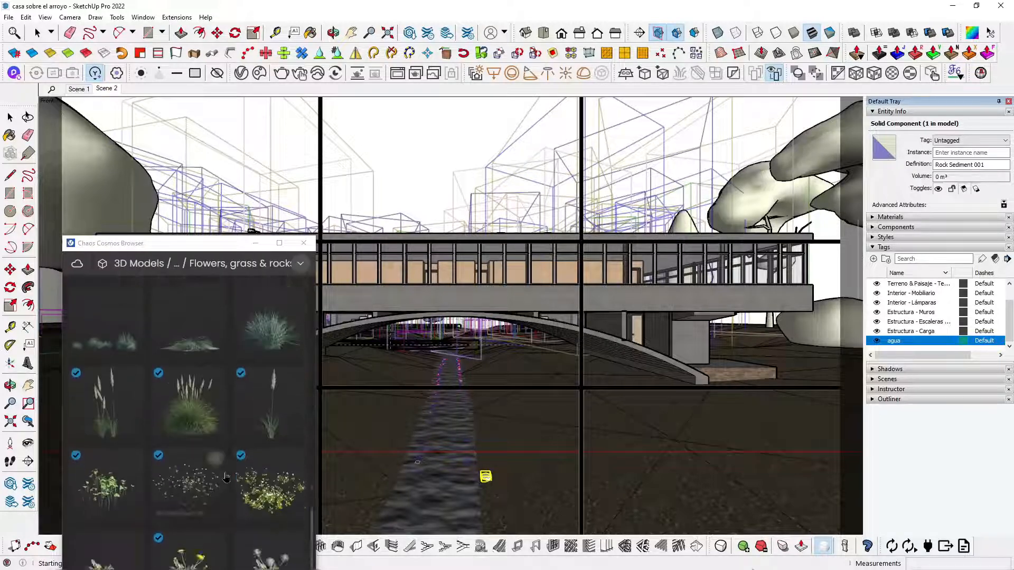
pyautogui.moveTo(199, 244); pyautogui.dragTo(202, 112)
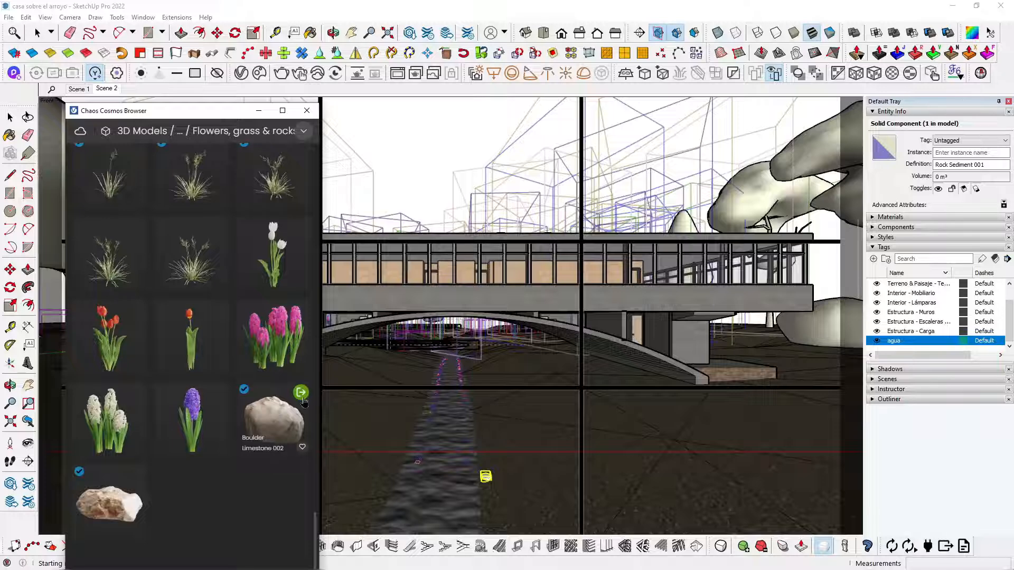
pyautogui.click(301, 395)
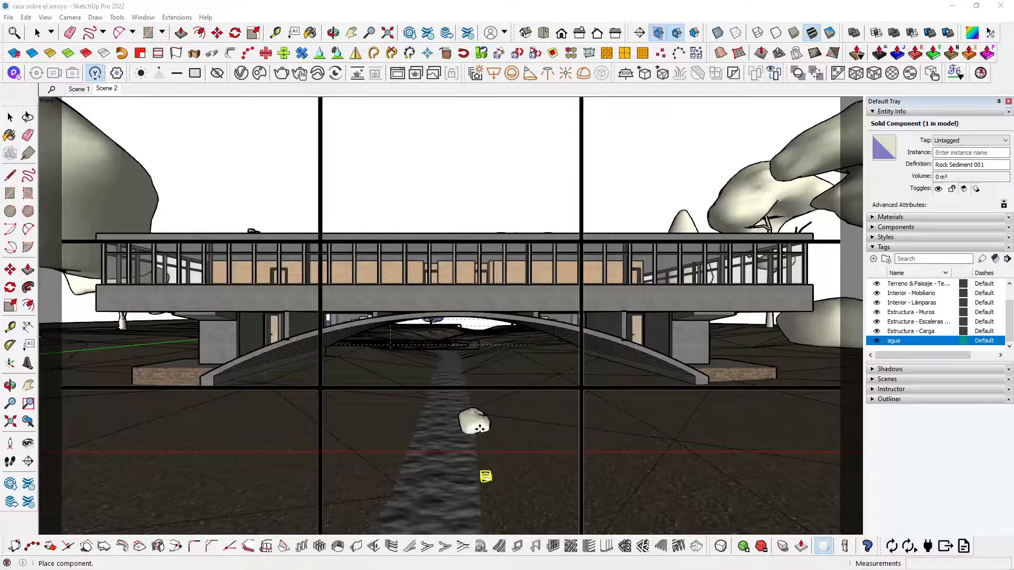
pyautogui.click(480, 429)
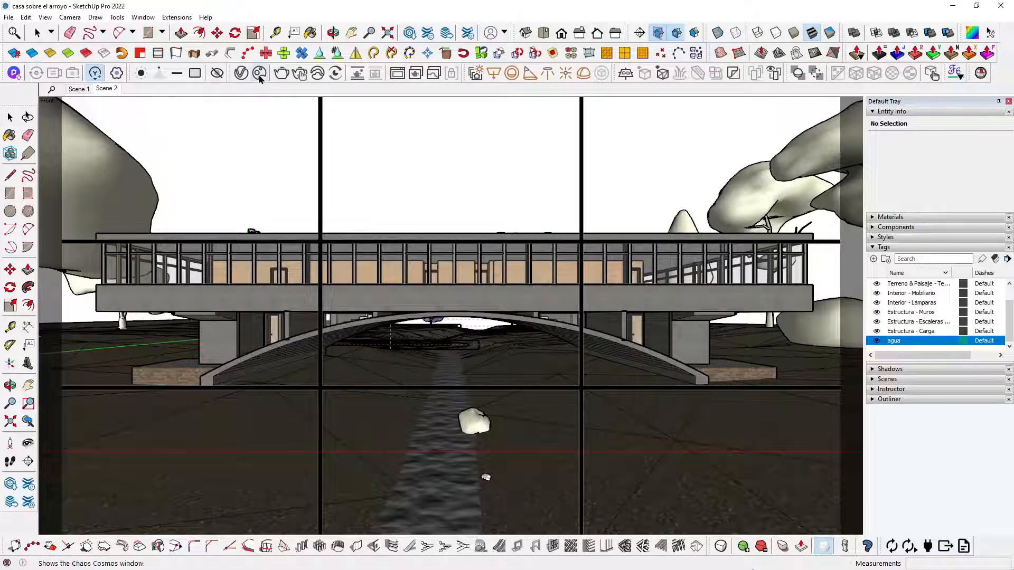
pyautogui.click(259, 77)
pyautogui.click(136, 474)
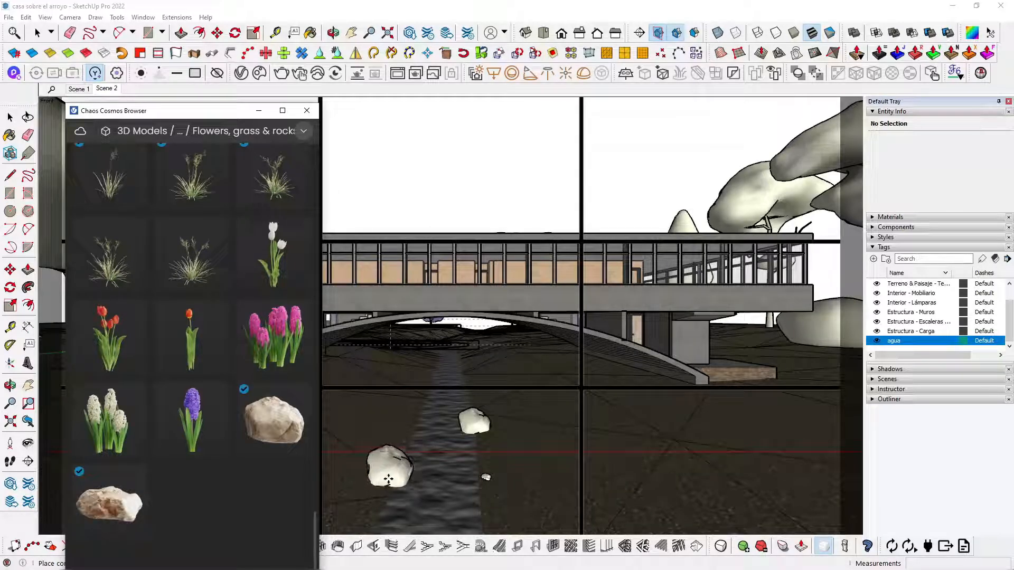
pyautogui.click(388, 479)
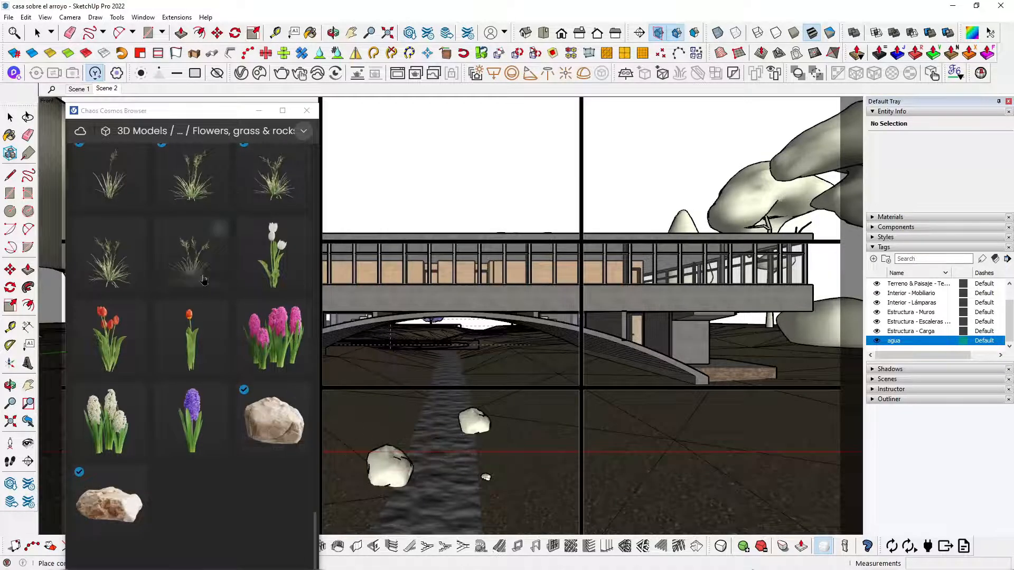
# Place another Boulder Limestone 002 beside the distant part of the stream, close to the arch
pyautogui.scroll(10, 204, 280)
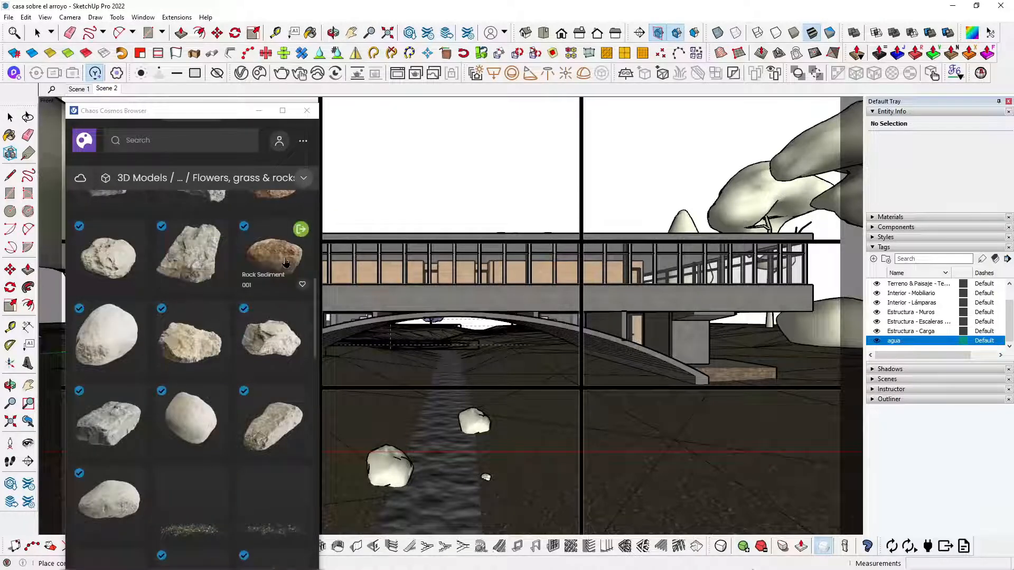
pyautogui.click(219, 229)
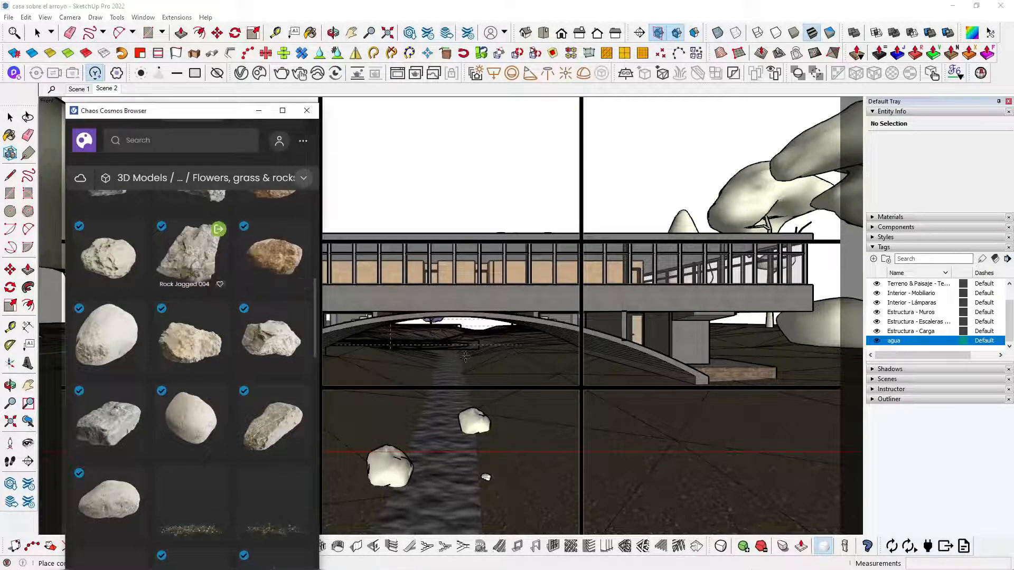
pyautogui.click(460, 375)
# Try adding two more rocks along the left bank of the stream, between the foreground boulder and the arch
pyautogui.click(119, 337)
pyautogui.click(422, 390)
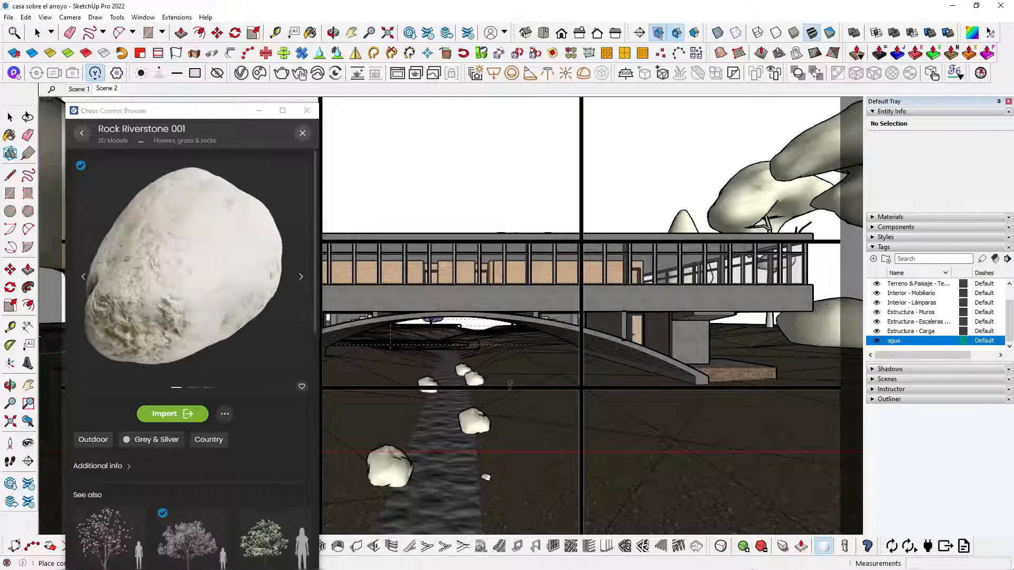
pyautogui.click(81, 133)
pyautogui.click(110, 425)
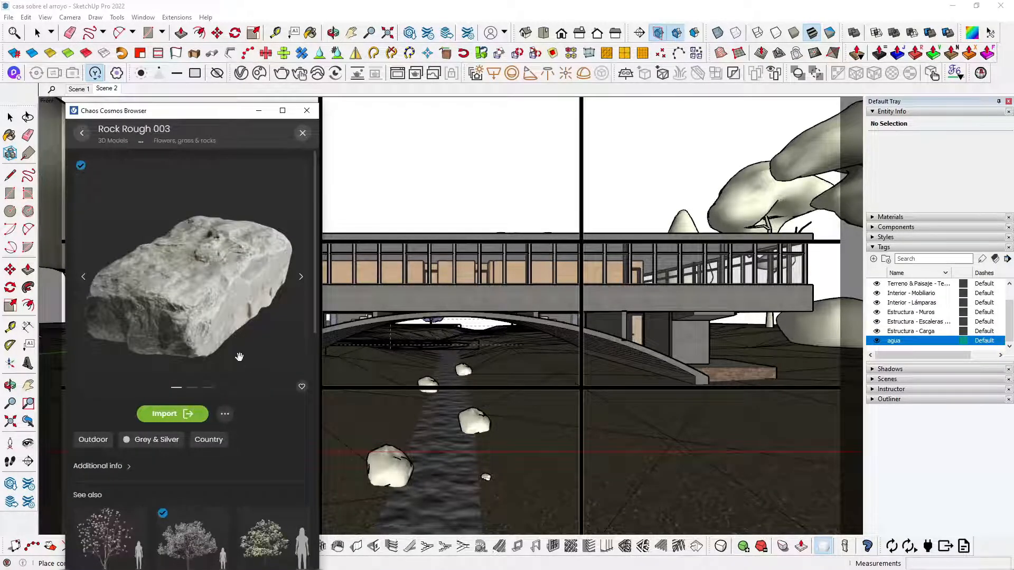
pyautogui.click(82, 136)
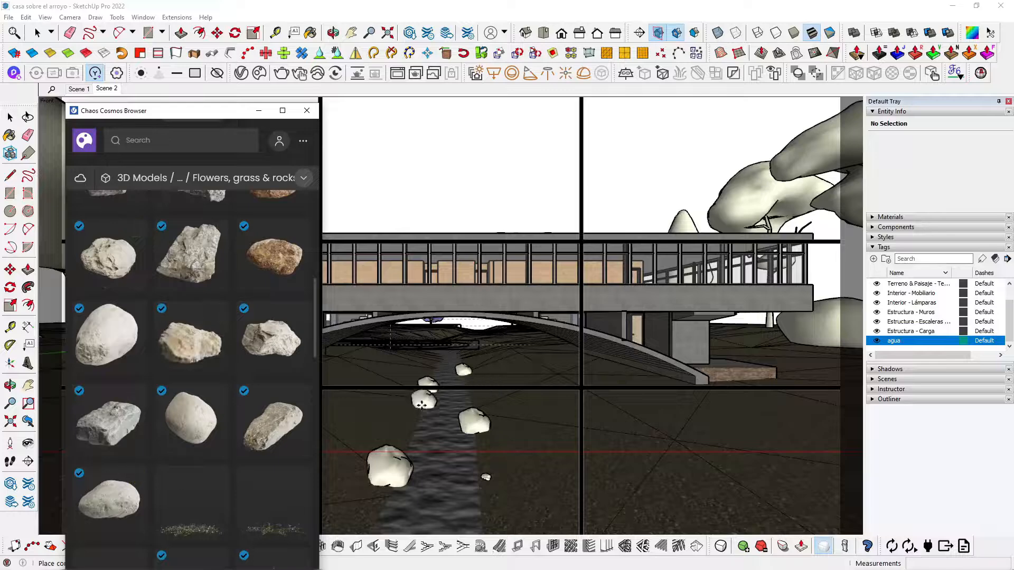
pyautogui.click(416, 410)
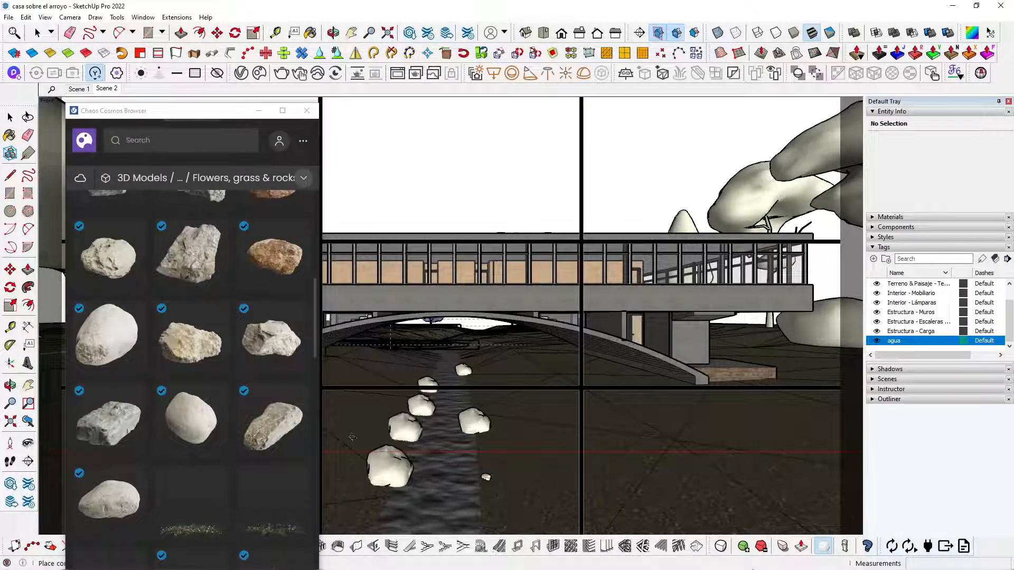
# Delete the two extra Boulder Limestone 002 copies from the left bank near the arch
pyautogui.press('space')
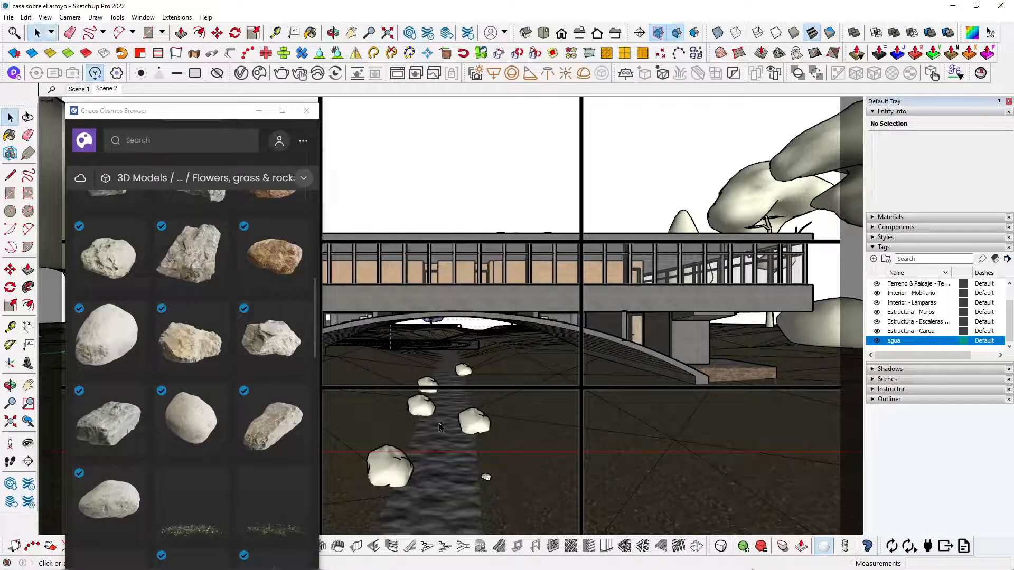
pyautogui.click(422, 404)
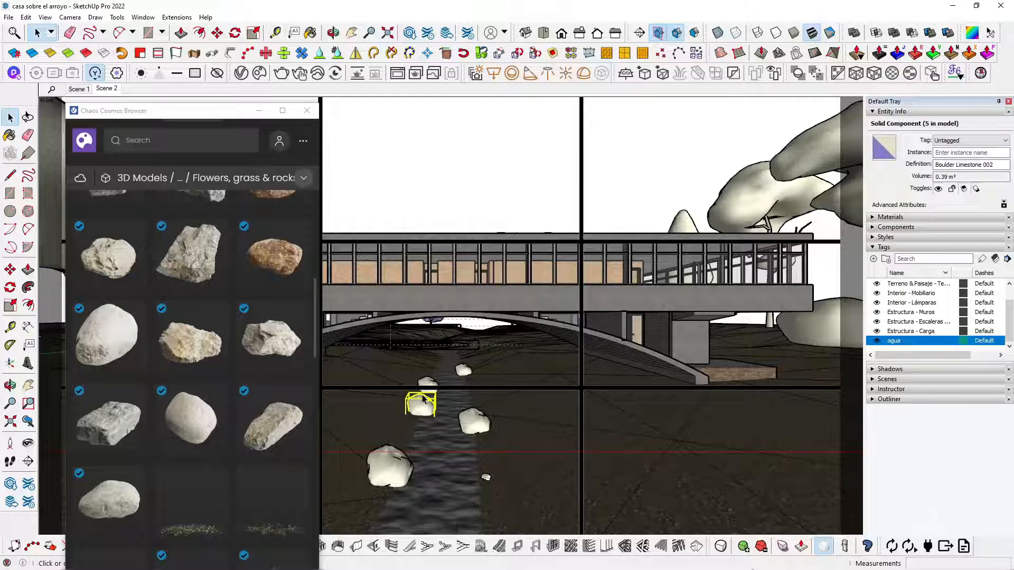
pyautogui.press('Delete')
pyautogui.click(428, 381)
pyautogui.press('Delete')
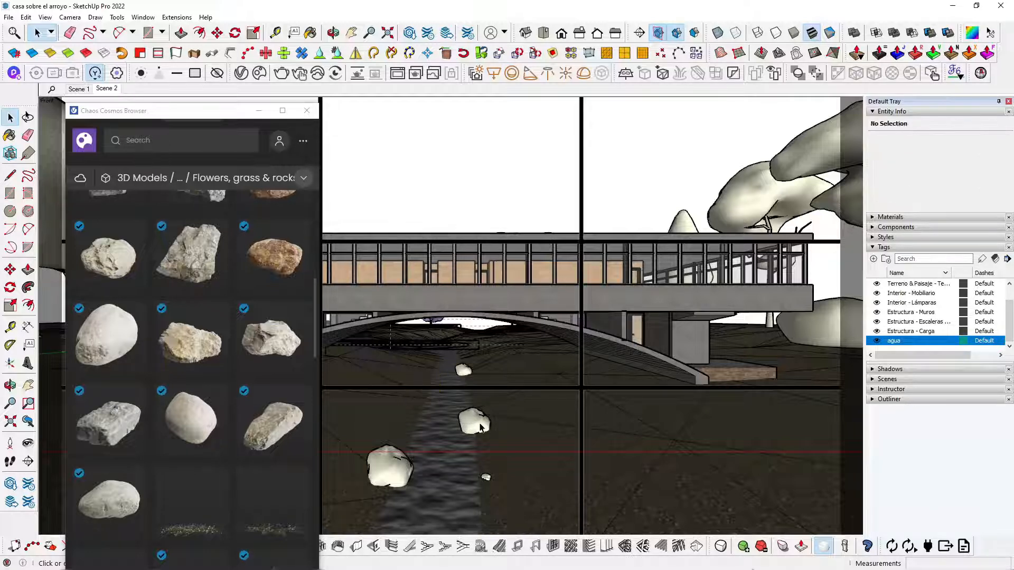
# Import Rock Rough 003 from Chaos Cosmos and place it on the left bank just beyond the foreground boulder
pyautogui.moveTo(111, 432)
pyautogui.click(136, 393)
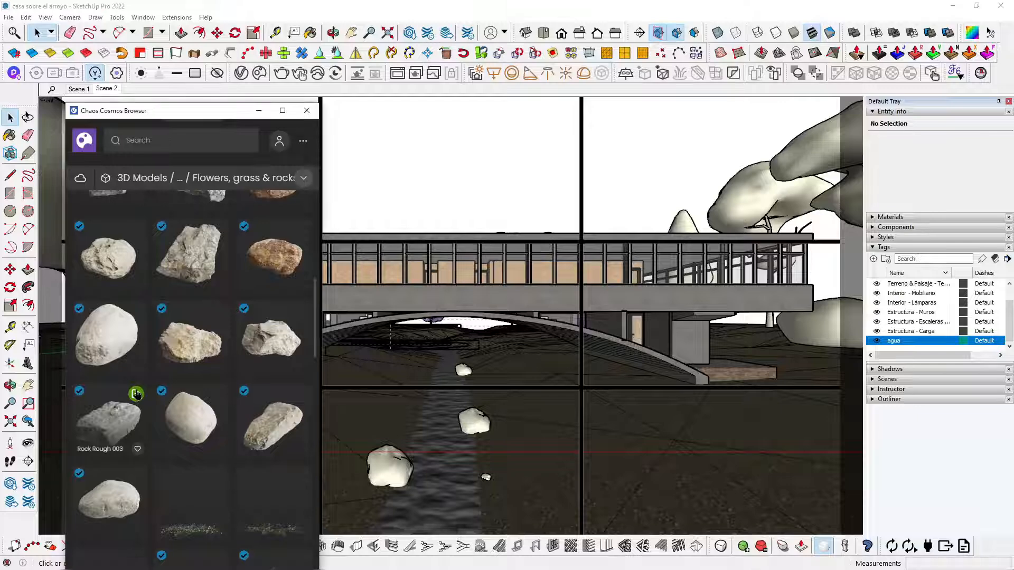
pyautogui.scroll(5, 416, 417)
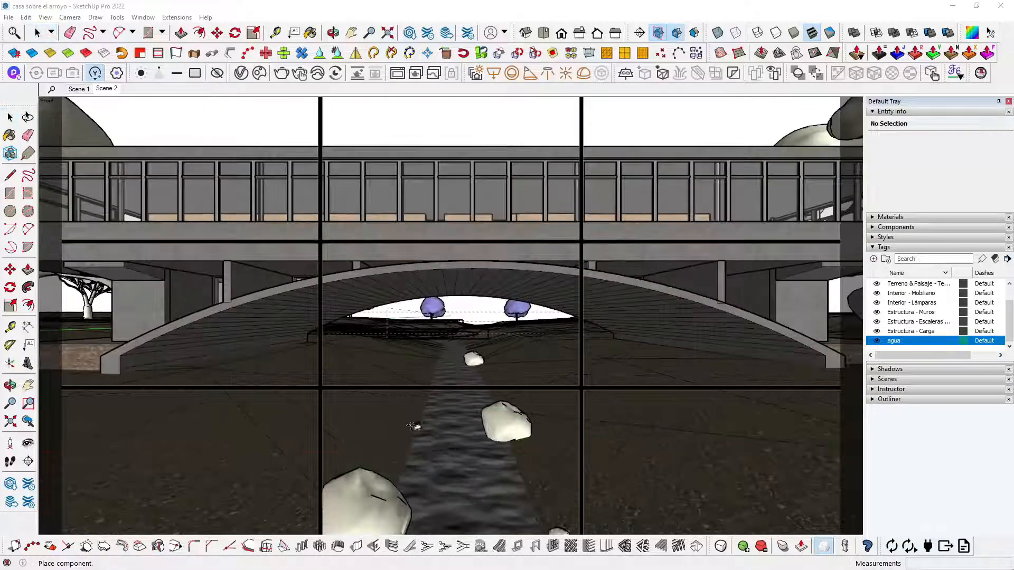
pyautogui.moveTo(408, 421); pyautogui.dragTo(340, 494, button='middle')
pyautogui.scroll(-5, 462, 317)
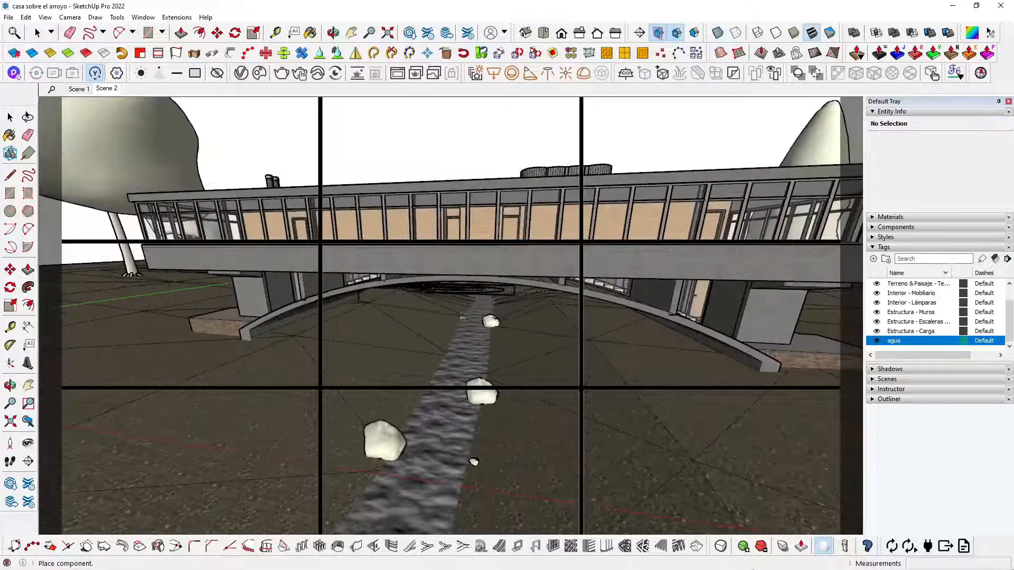
pyautogui.scroll(5, 411, 416)
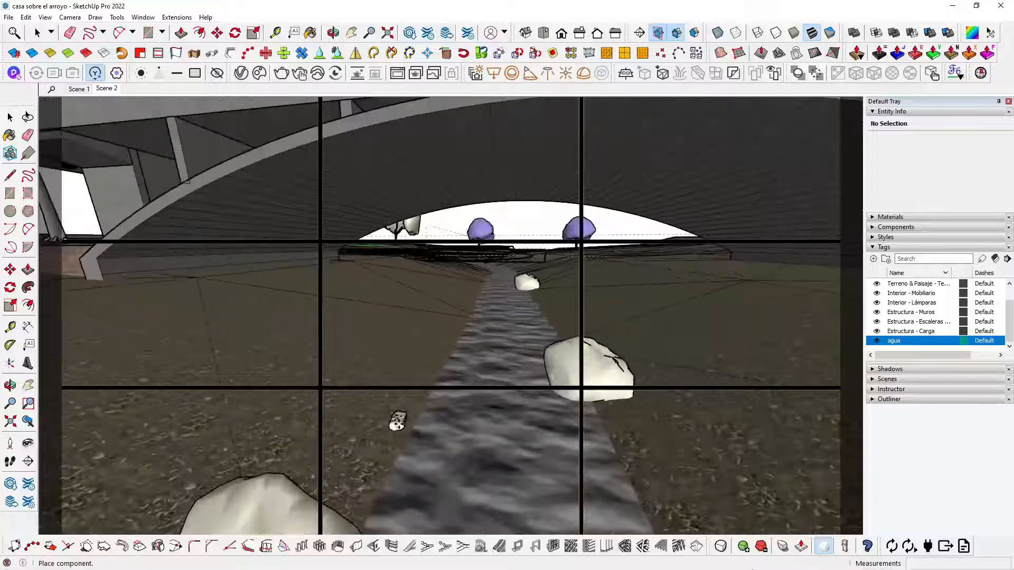
pyautogui.click(397, 423)
# Enlarge the Rock Rough 003 uniformly from two opposite corners until it reaches the edge of the water
pyautogui.click(37, 33)
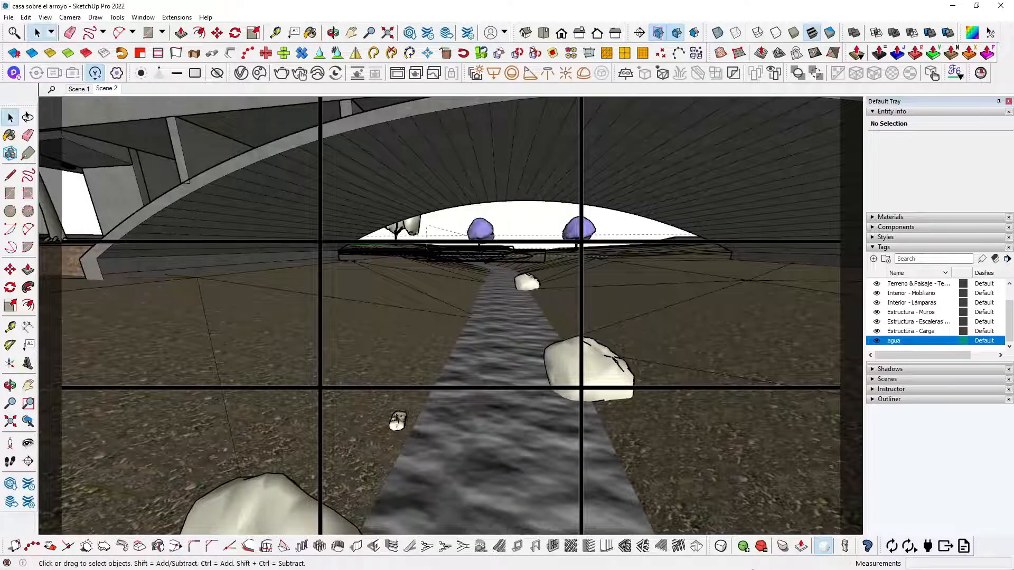
pyautogui.click(398, 422)
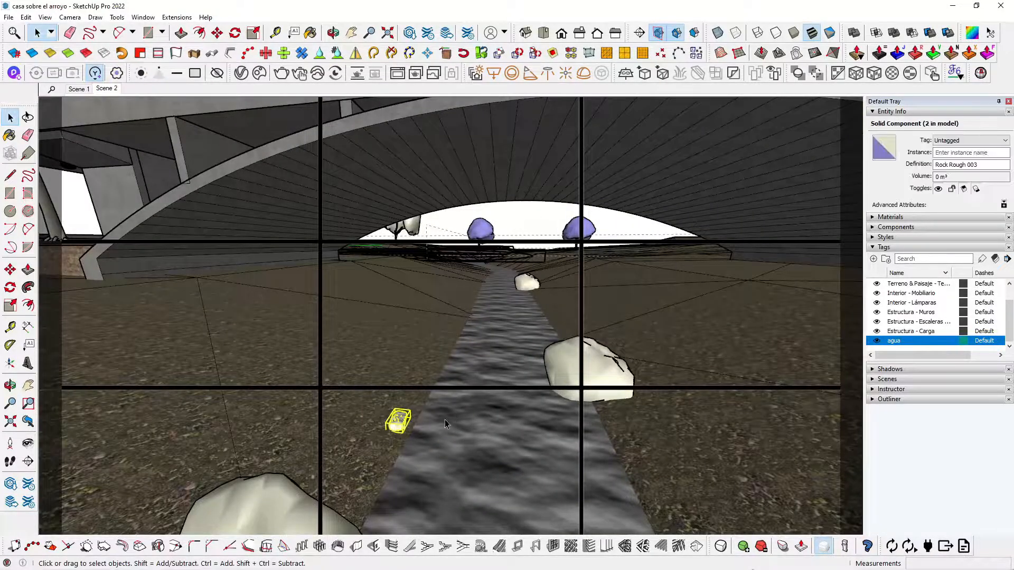
pyautogui.press('s')
pyautogui.click(410, 410)
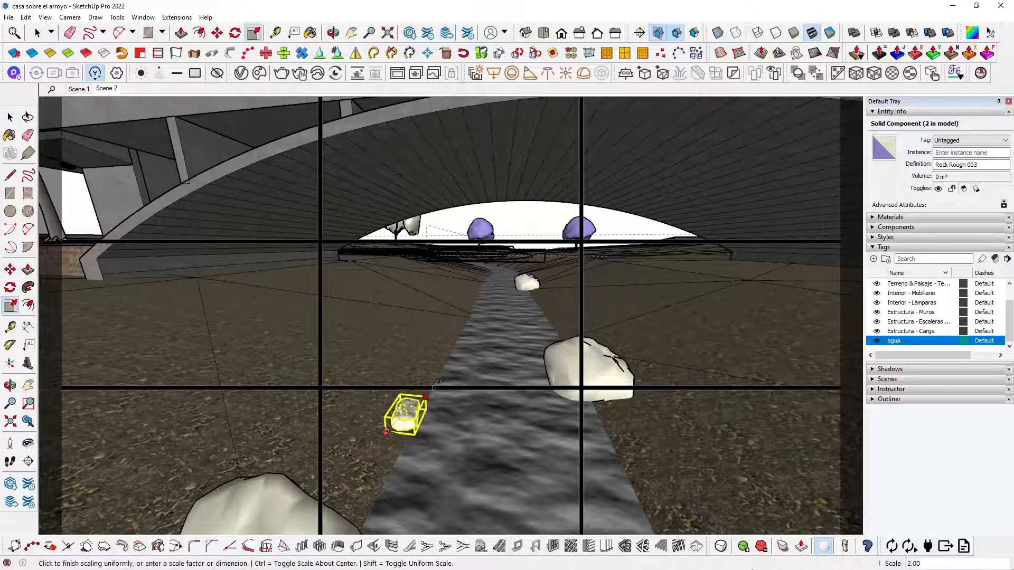
pyautogui.click(456, 372)
pyautogui.click(386, 433)
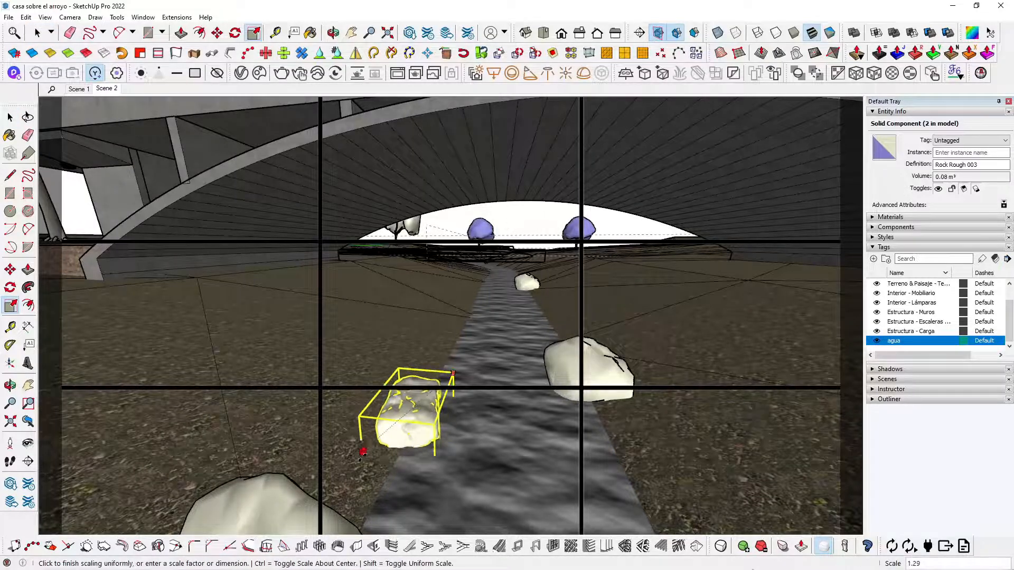
pyautogui.click(350, 465)
pyautogui.scroll(-3, 392, 377)
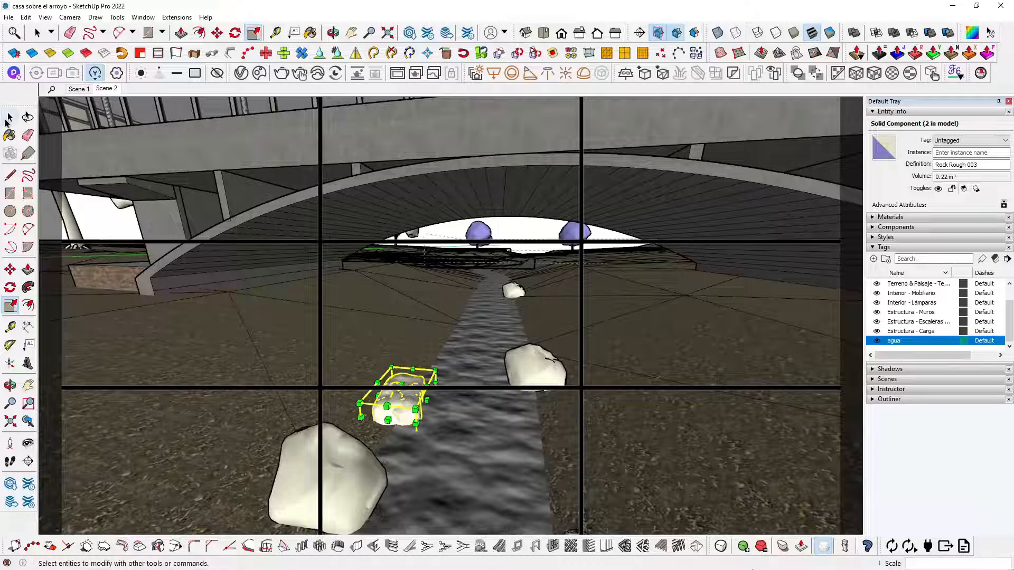
# Scale the foreground Boulder Limestone 002 on the left bank uniformly by about 1.32
pyautogui.click(9, 117)
pyautogui.click(328, 465)
pyautogui.scroll(-3, 403, 346)
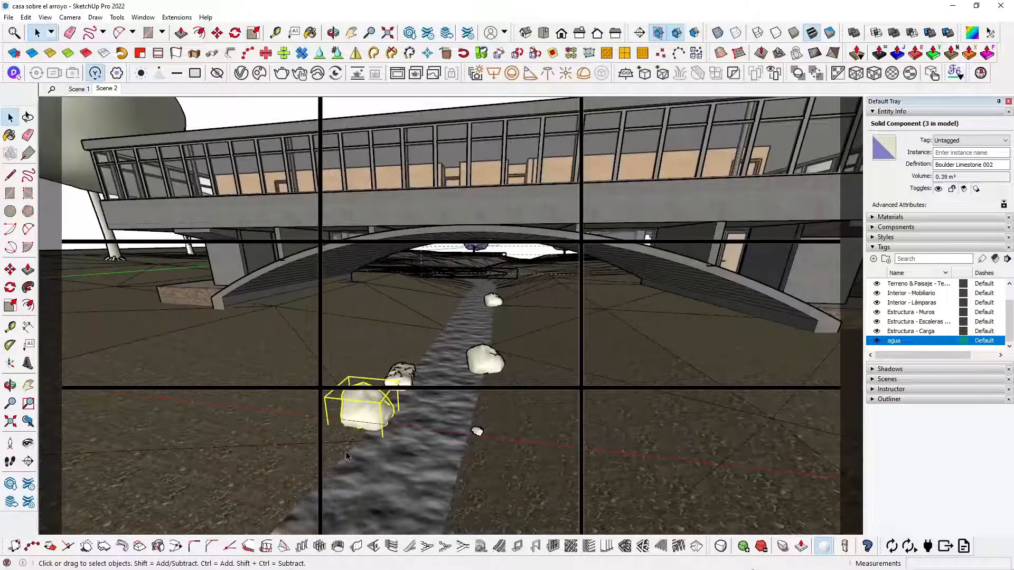
pyautogui.scroll(2, 348, 457)
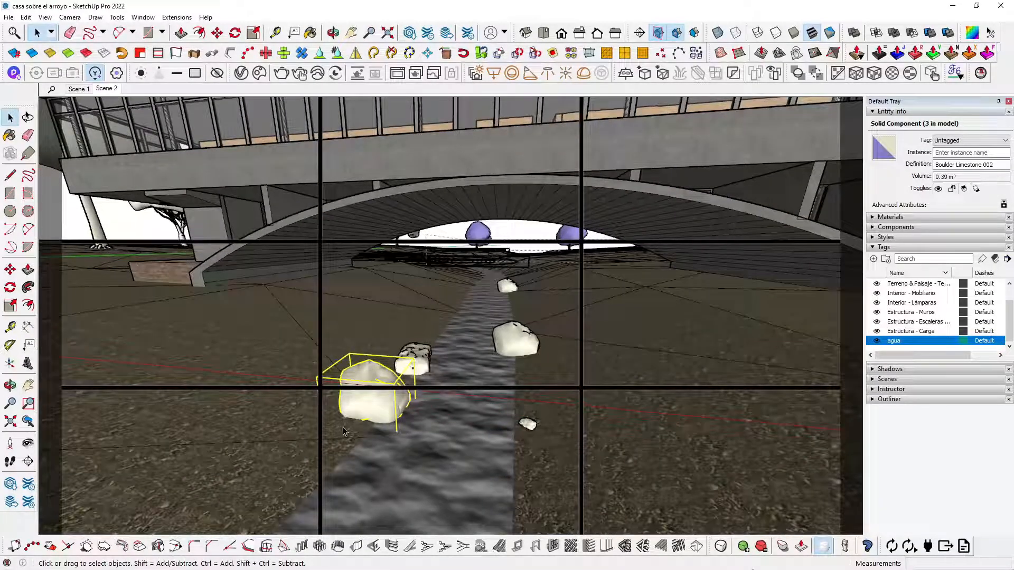
pyautogui.press('s')
pyautogui.click(331, 432)
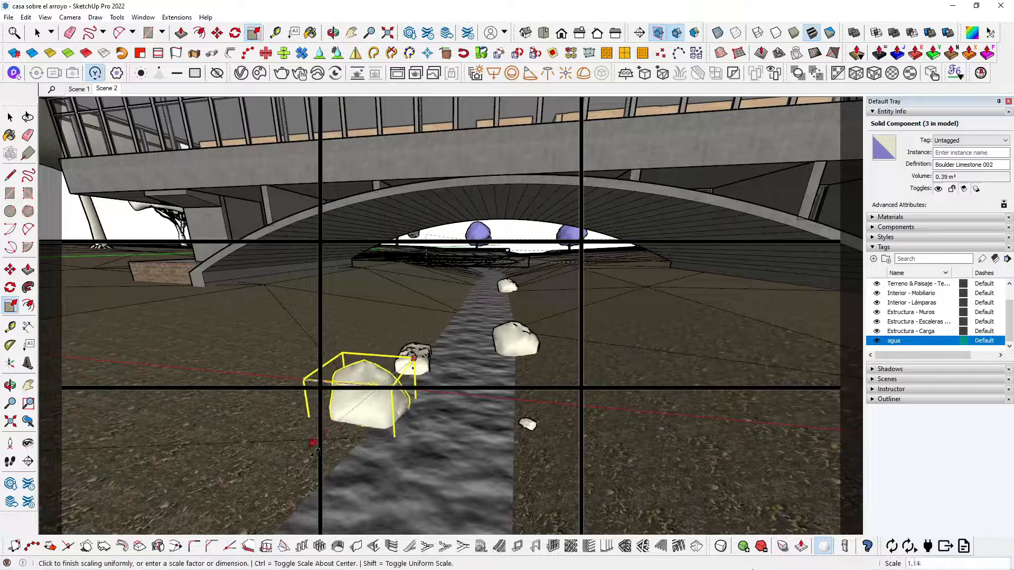
pyautogui.click(302, 469)
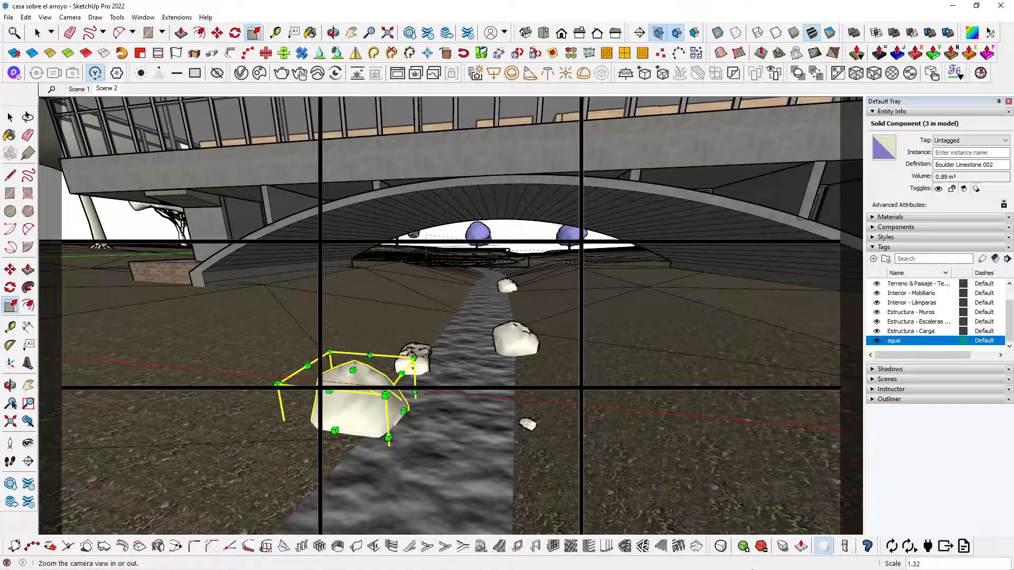
# Rotate the foreground Boulder Limestone 002 on the left bank 90 degrees about its vertical axis
pyautogui.click(10, 386)
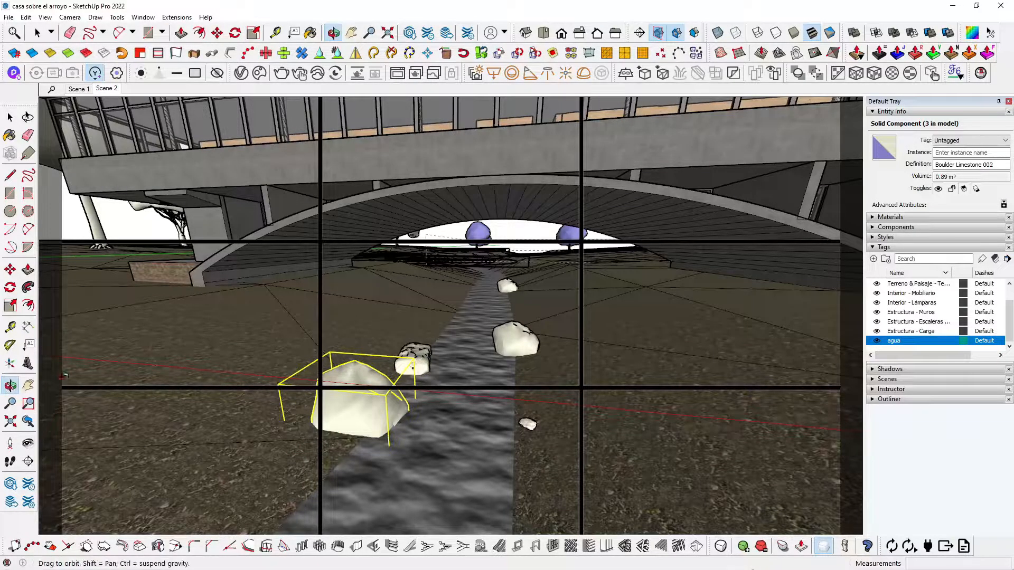
pyautogui.click(10, 287)
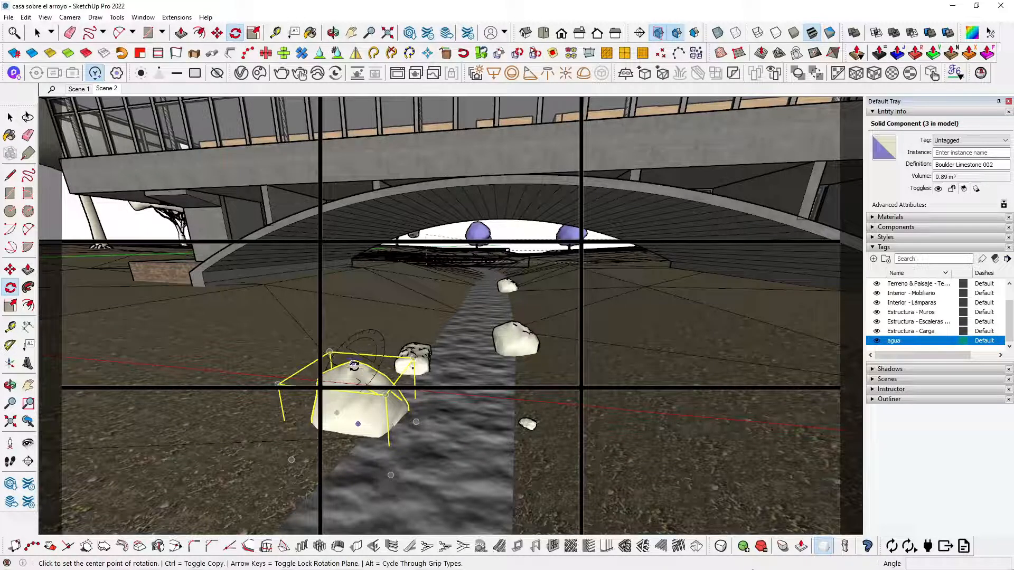
pyautogui.click(353, 364)
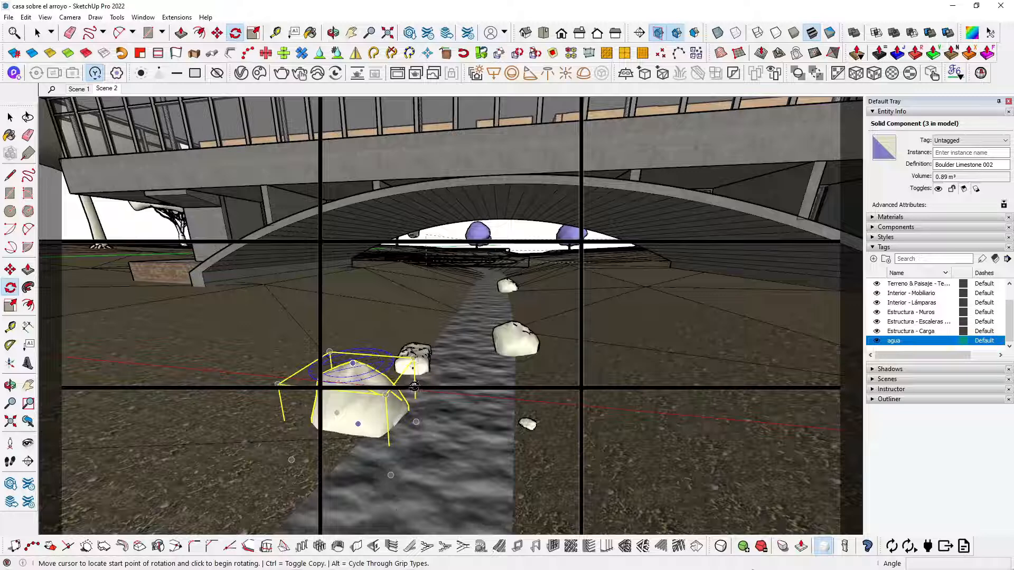
pyautogui.click(414, 387)
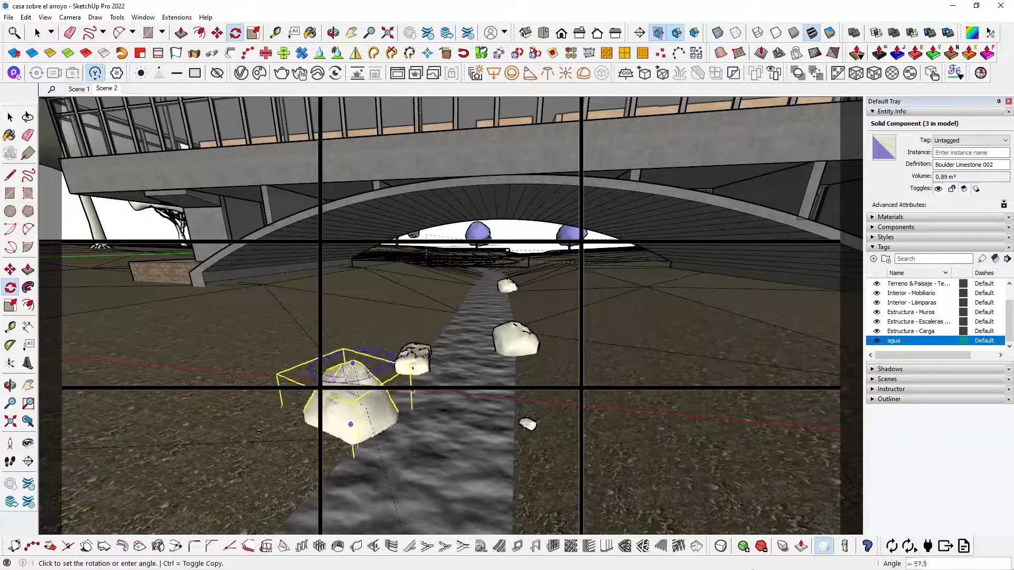
pyautogui.click(671, 293)
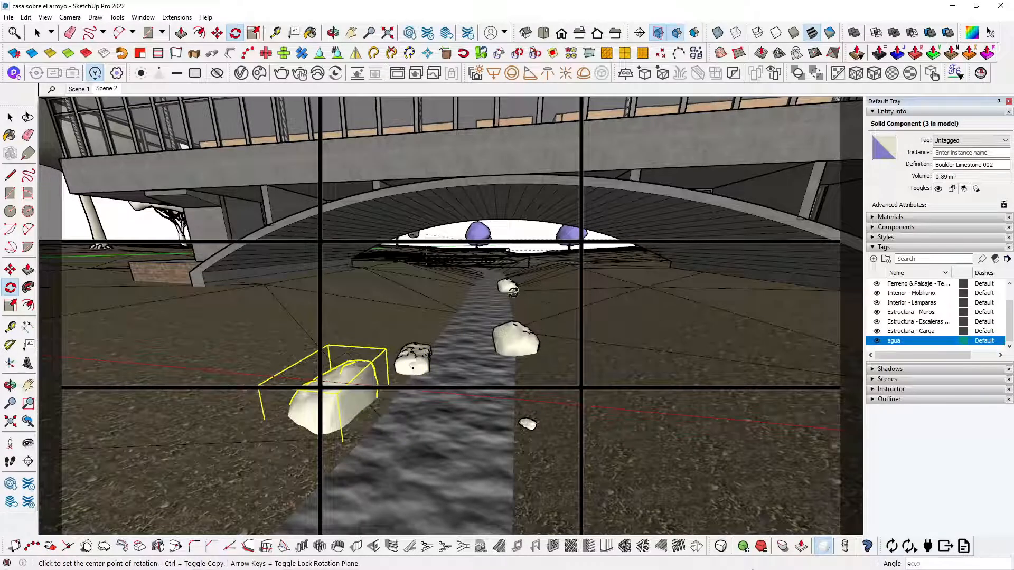
pyautogui.press('Escape')
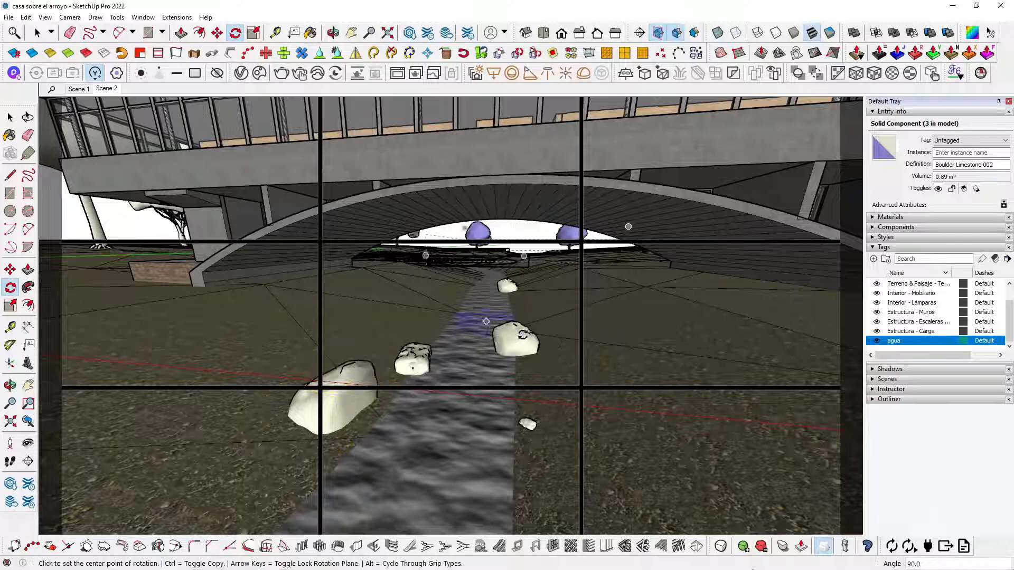
# Rotate the Boulder Limestone 002 on the right bank about 86 degrees around its vertical axis
pyautogui.press('space')
pyautogui.click(519, 349)
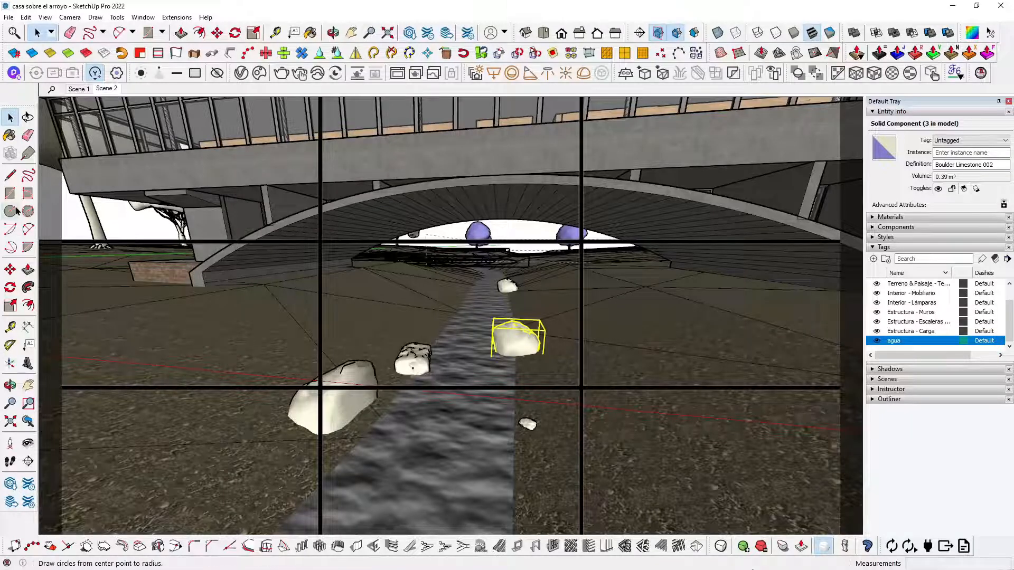
pyautogui.press('r')
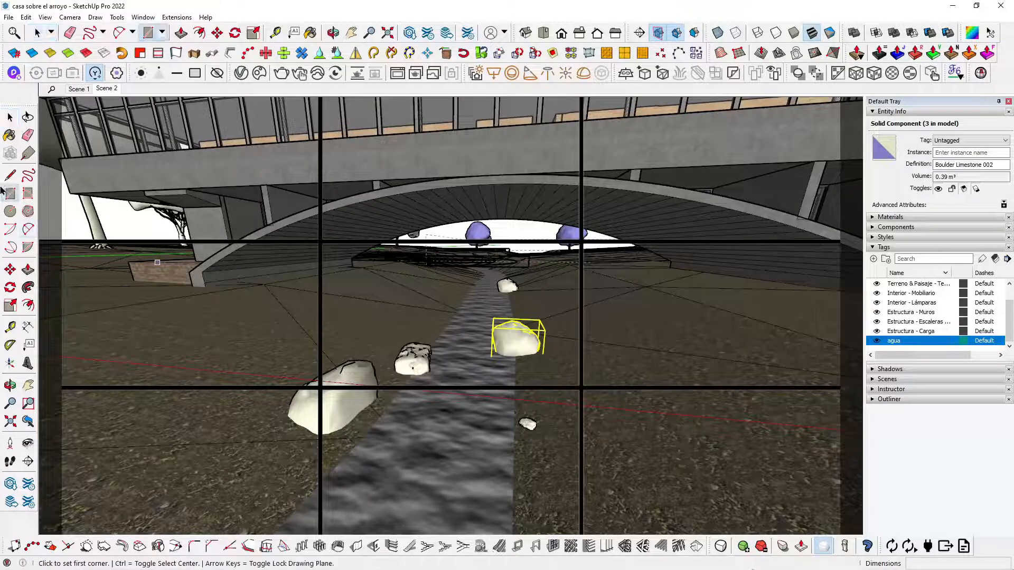
pyautogui.click(10, 286)
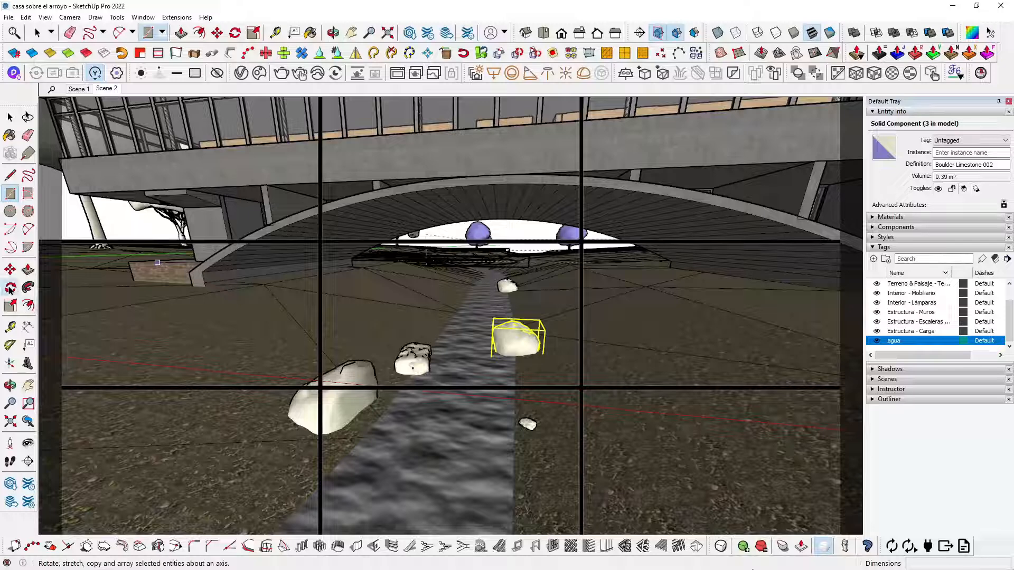
pyautogui.click(510, 322)
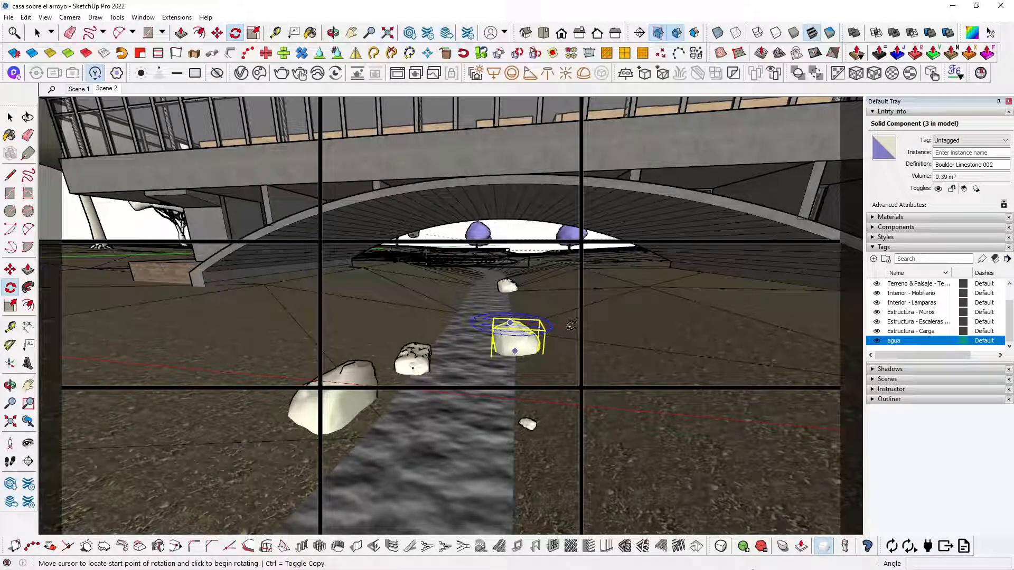
pyautogui.click(571, 325)
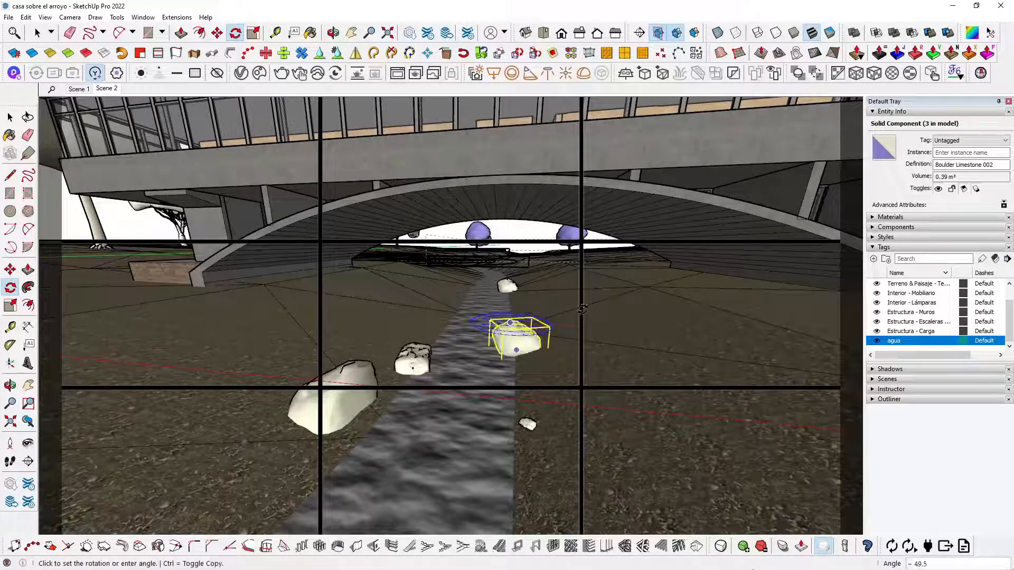
pyautogui.click(515, 253)
pyautogui.press('Escape')
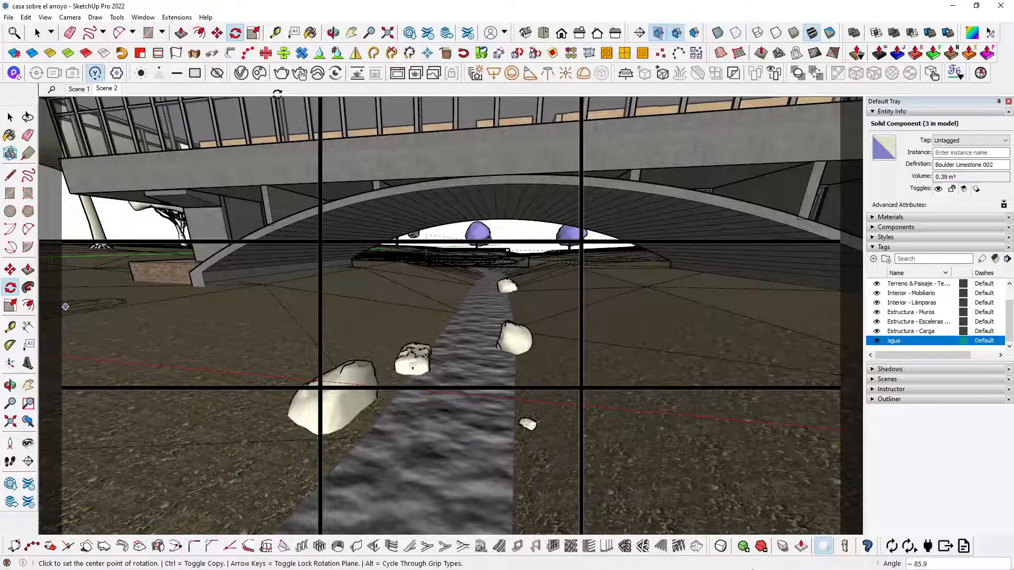
# Import Rock Sediment 003 from Chaos Cosmos and place it at the water's edge on the left bank, beyond Rock Rough 003
pyautogui.click(259, 74)
pyautogui.scroll(-10, 217, 321)
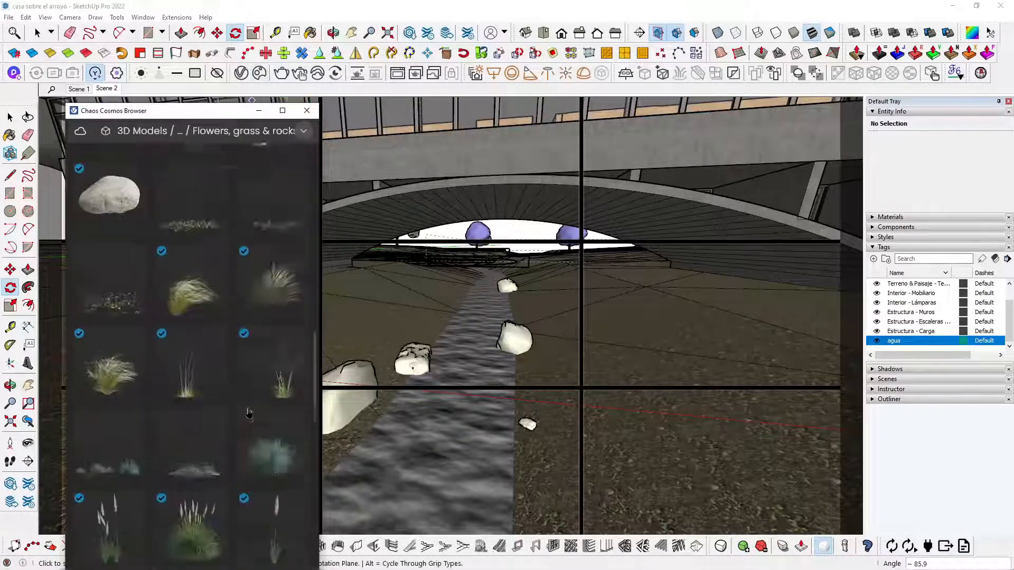
pyautogui.scroll(10, 217, 320)
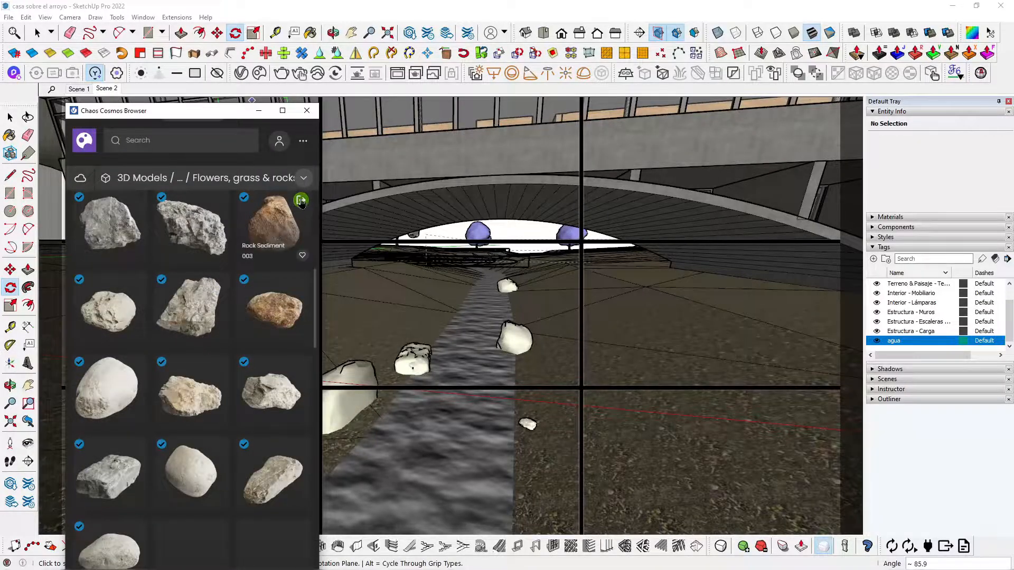
pyautogui.click(300, 201)
pyautogui.scroll(5, 455, 312)
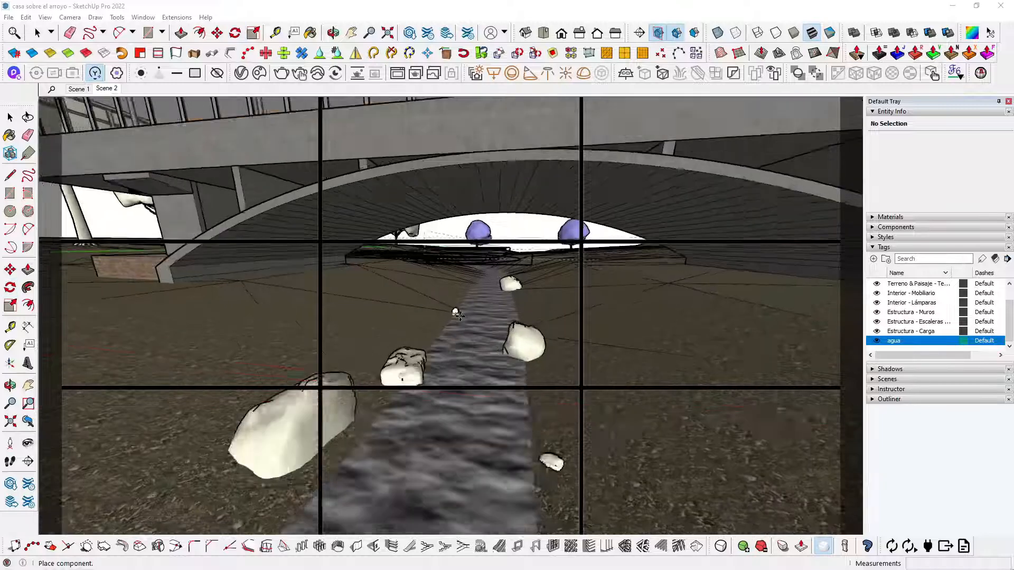
pyautogui.moveTo(425, 340); pyautogui.dragTo(419, 390, button='middle')
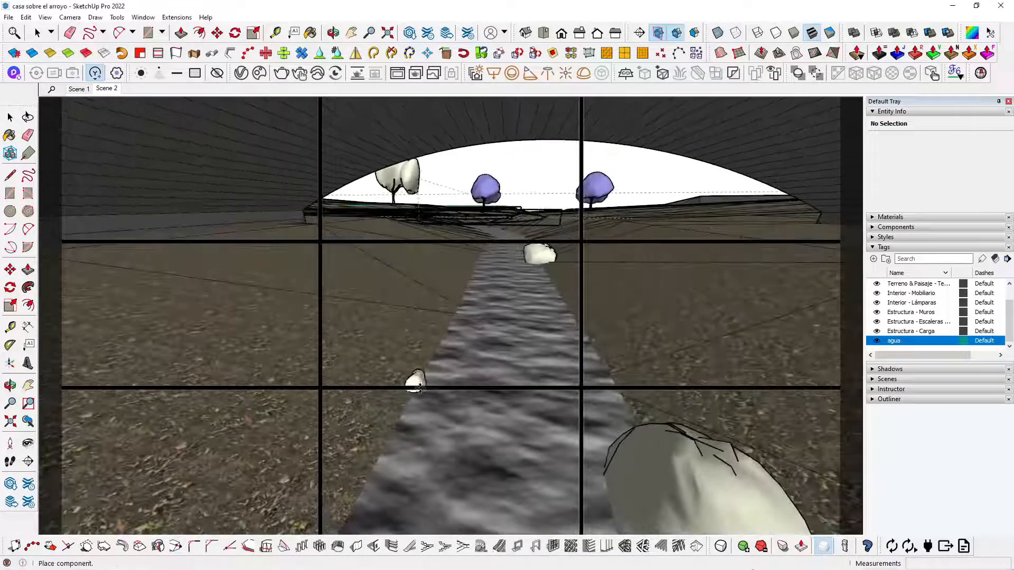
pyautogui.click(417, 390)
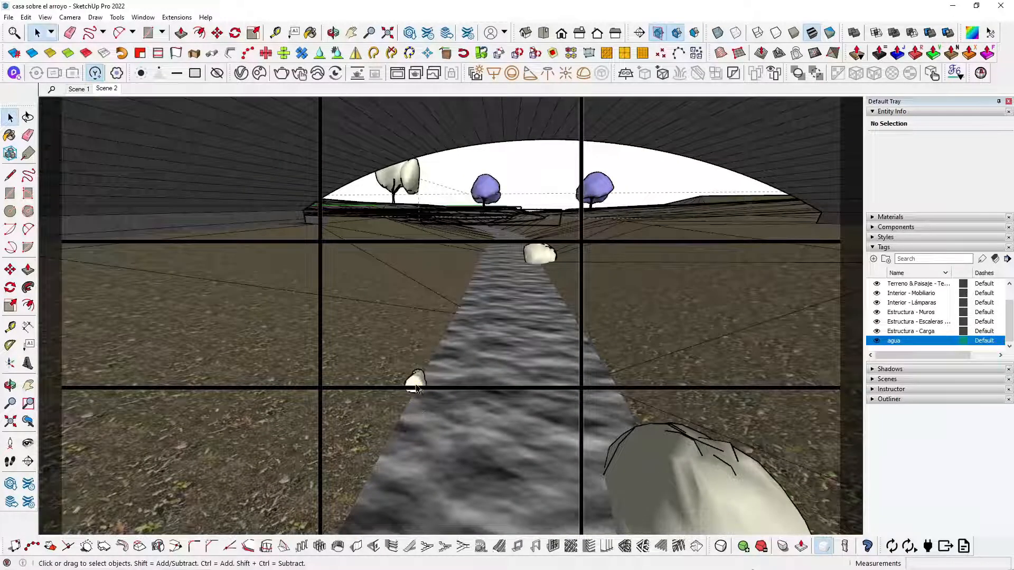
# Scale the Rock Sediment 003 uniformly by about 2.83 so it extends into the water
pyautogui.click(417, 387)
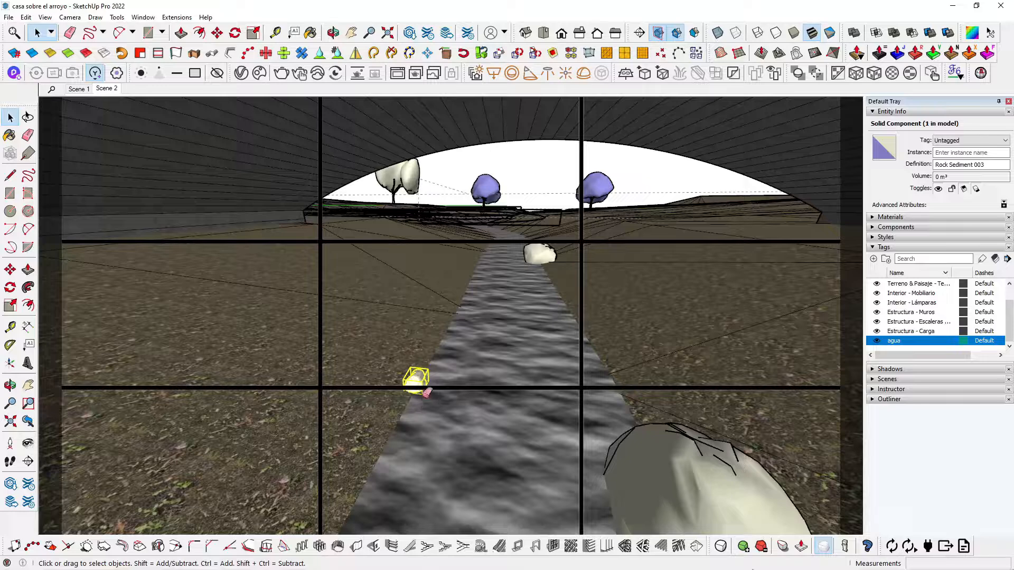
pyautogui.press('e')
pyautogui.press('s')
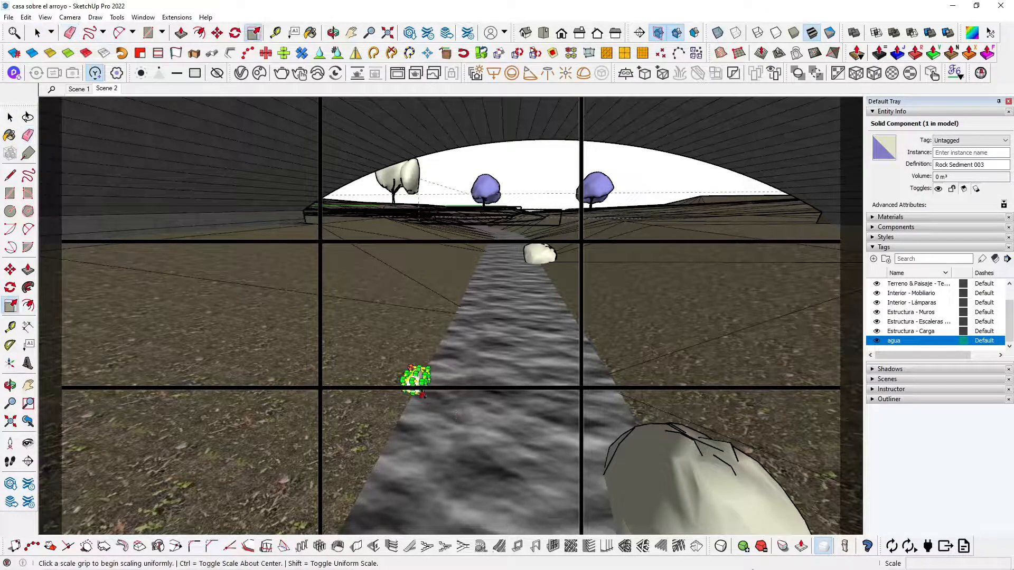
pyautogui.click(421, 392)
pyautogui.click(448, 456)
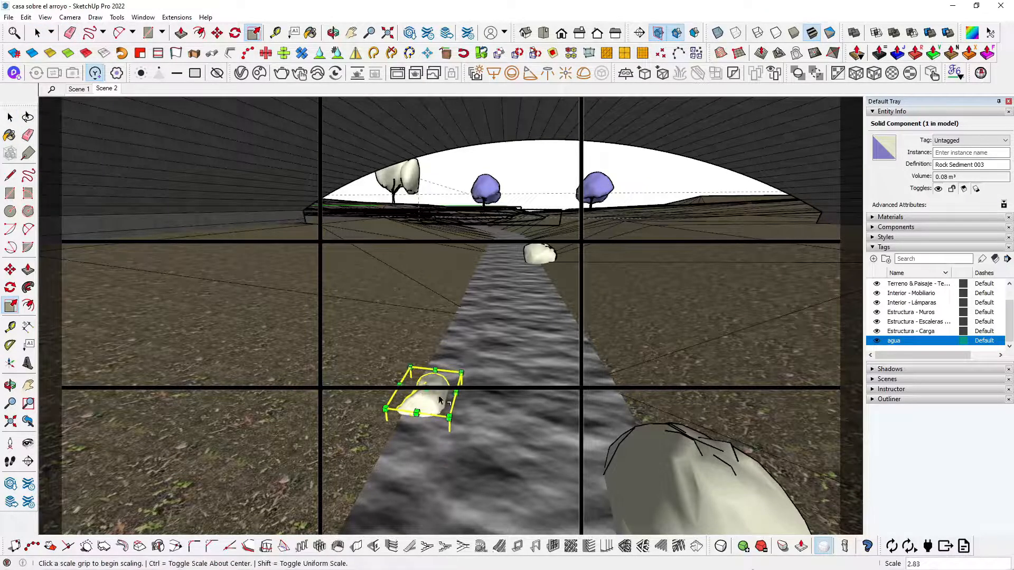
# Enlarge the small Rock Sediment 001 on the right bank uniformly until it reaches the edge of the water
pyautogui.scroll(-6, 441, 400)
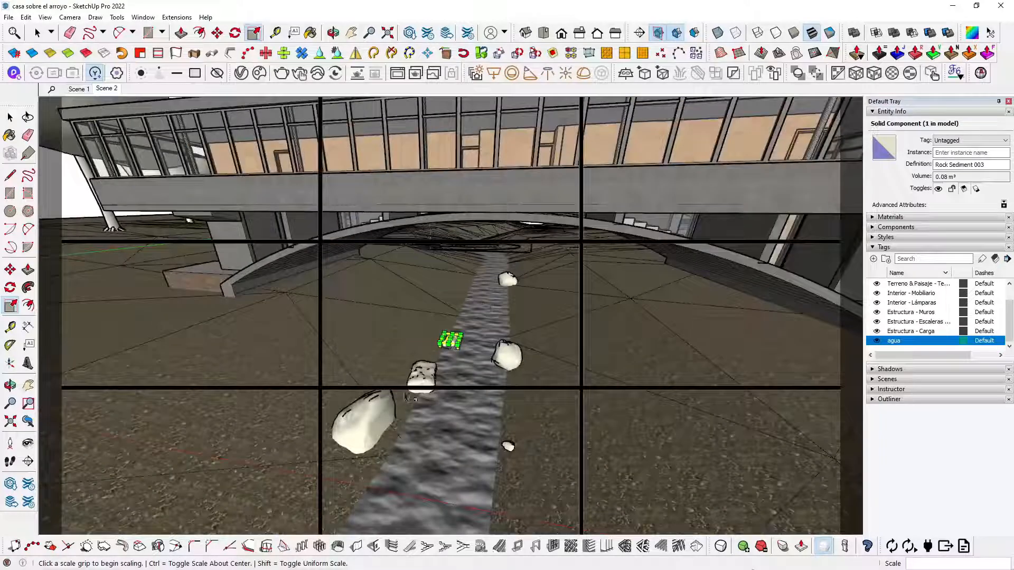
pyautogui.moveTo(475, 410); pyautogui.dragTo(580, 419, button='middle')
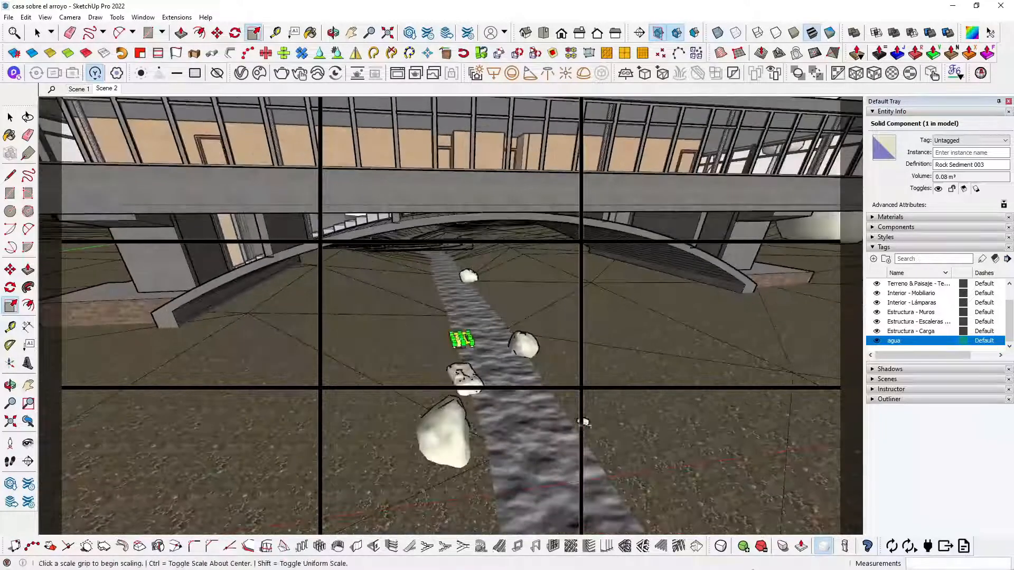
pyautogui.scroll(10, 579, 440)
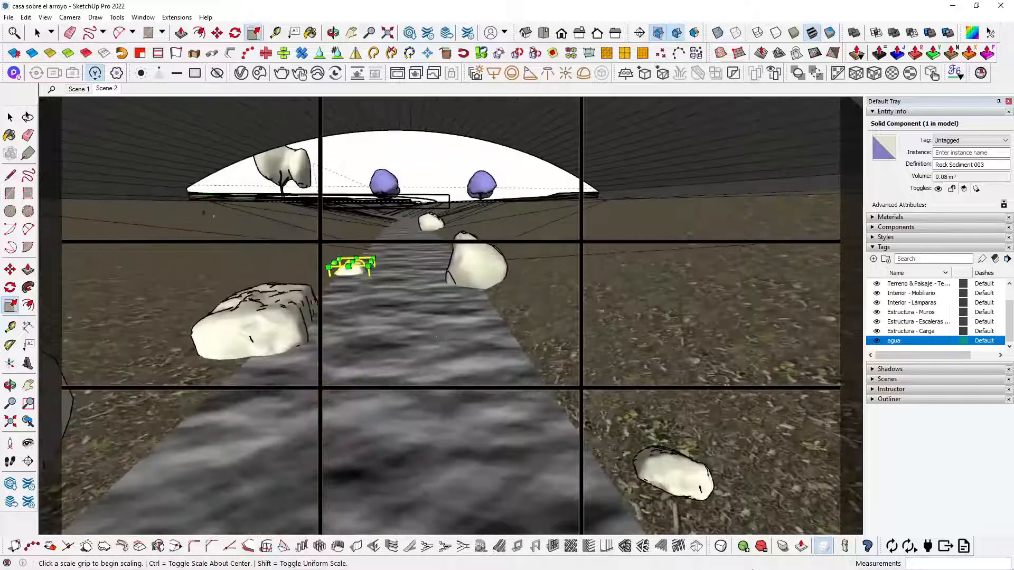
pyautogui.click(11, 118)
pyautogui.click(684, 478)
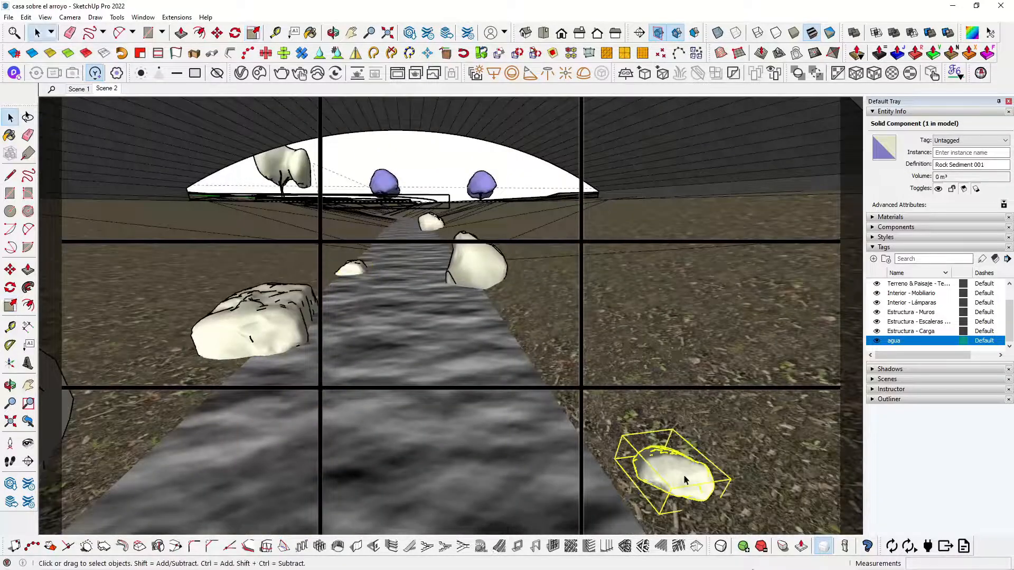
pyautogui.press('s')
pyautogui.scroll(-3, 685, 476)
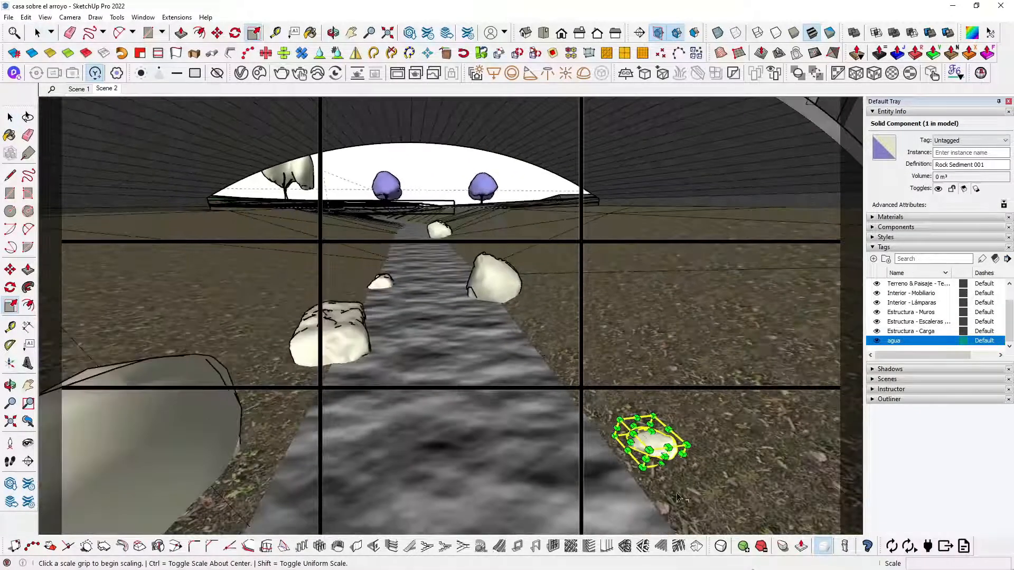
pyautogui.click(641, 468)
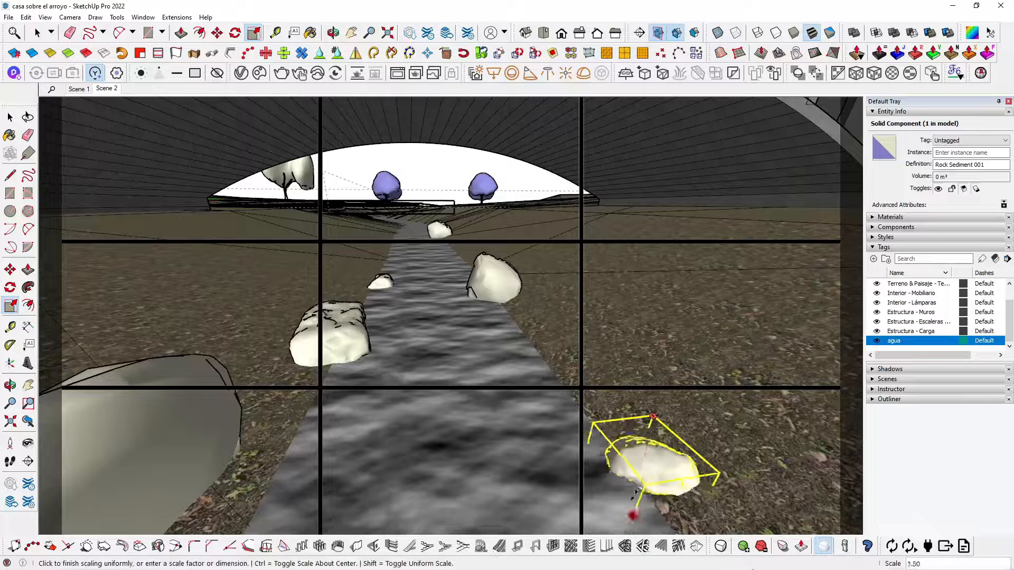
pyautogui.scroll(1, 601, 521)
pyautogui.click(578, 490)
pyautogui.click(650, 473)
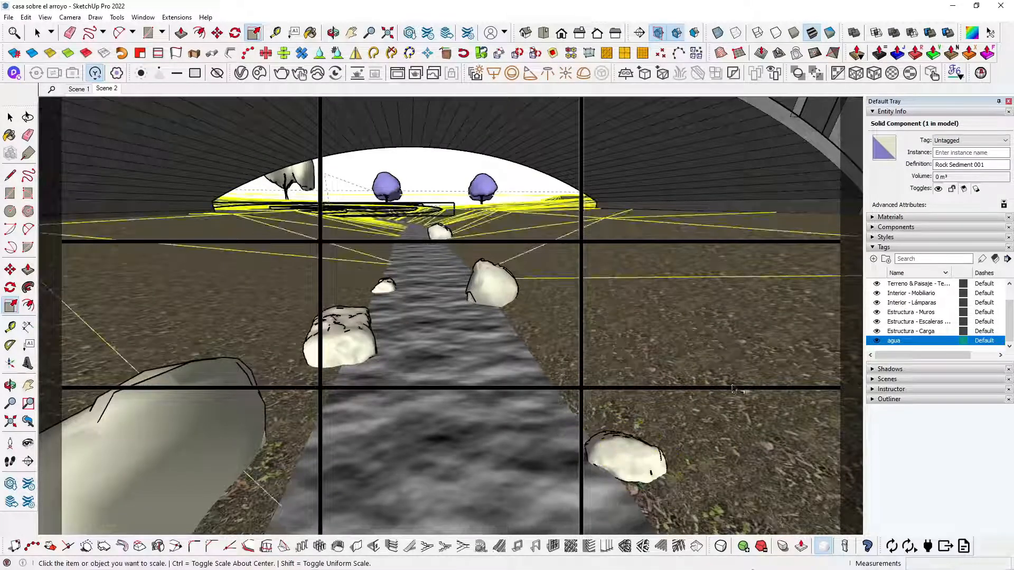
pyautogui.scroll(-3, 507, 344)
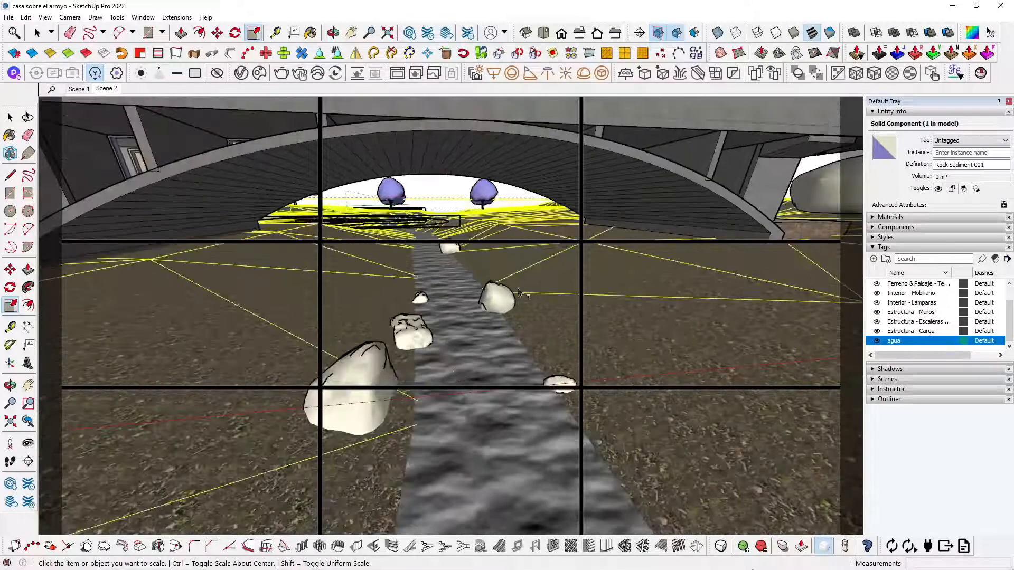
pyautogui.press('space')
# Examine the arrangement of rocks along both stream banks with the whole house in view
pyautogui.scroll(-3, 417, 323)
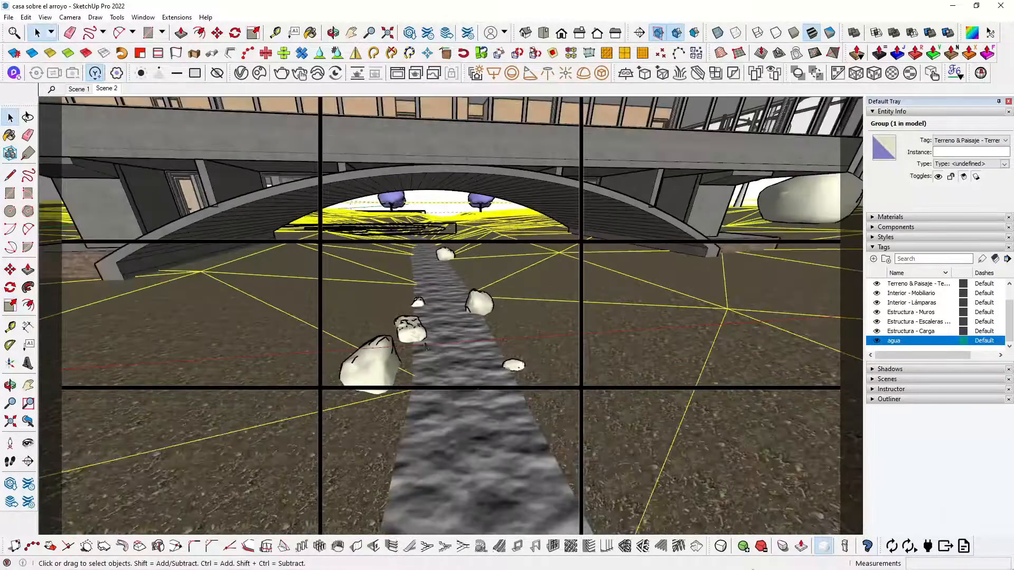
pyautogui.moveTo(475, 390)
pyautogui.mouseDown(button='middle')
pyautogui.moveTo(395, 419)
pyautogui.moveTo(346, 423)
pyautogui.moveTo(396, 422)
pyautogui.moveTo(481, 399)
pyautogui.mouseUp(button='middle')
pyautogui.scroll(-4, 543, 339)
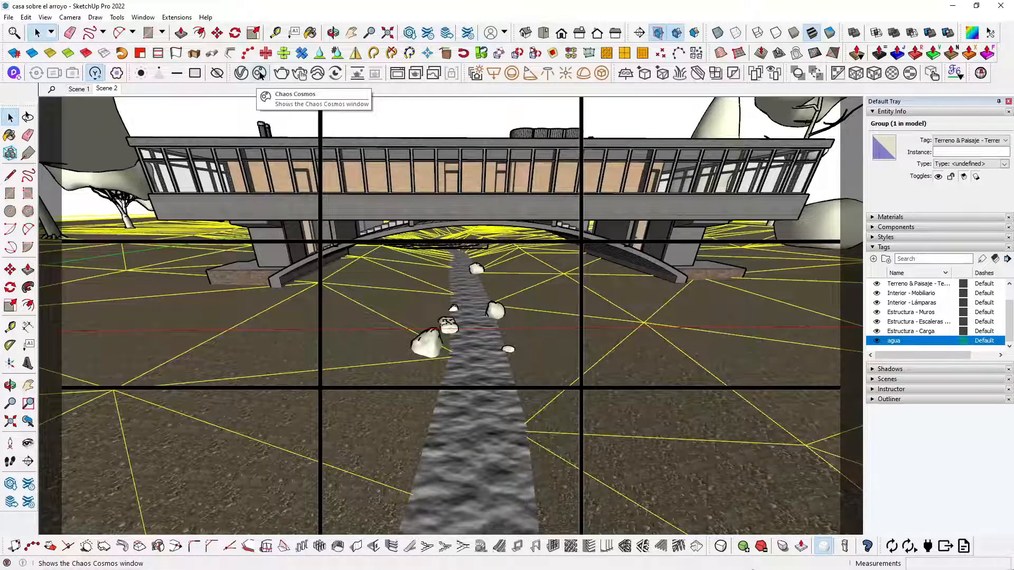
pyautogui.click(260, 73)
pyautogui.click(241, 73)
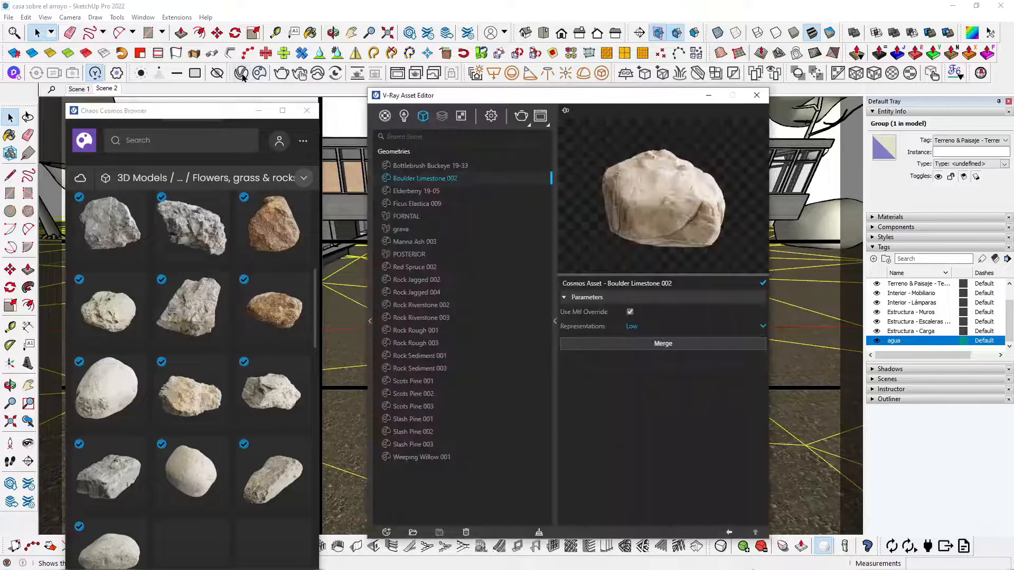
pyautogui.click(709, 98)
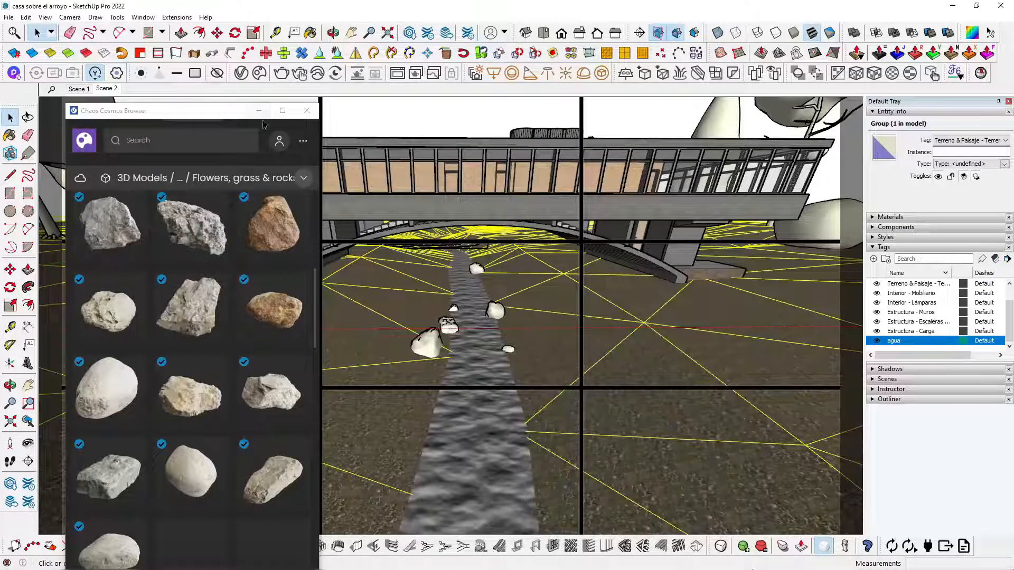
pyautogui.click(258, 113)
pyautogui.scroll(-5, 478, 348)
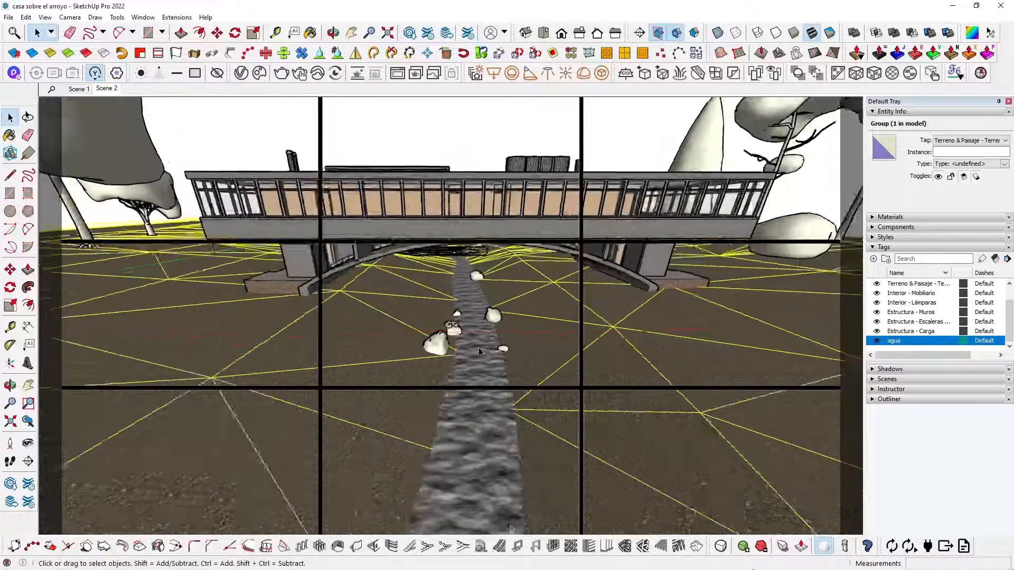
pyautogui.click(482, 159)
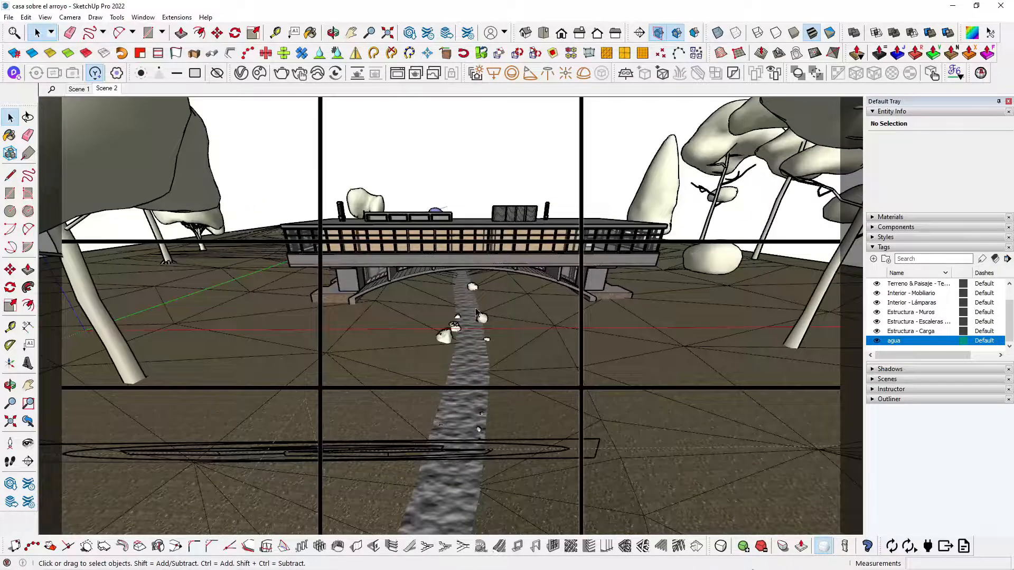
pyautogui.scroll(4, 476, 313)
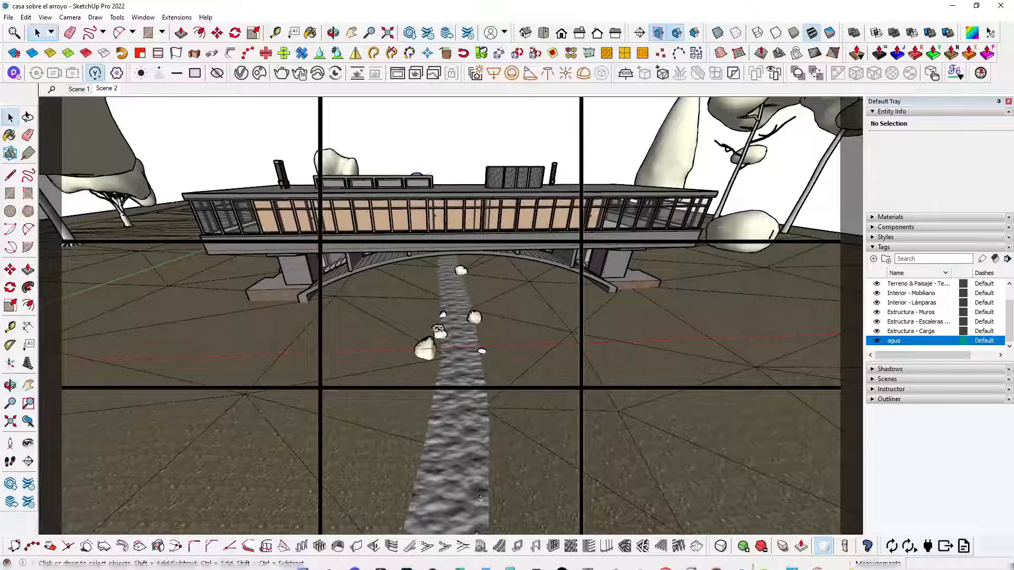
# Switch to the terreno 2 model, copy its central terrain group and paste it in place in the casa sobre el arroyo model
pyautogui.moveTo(724, 562)
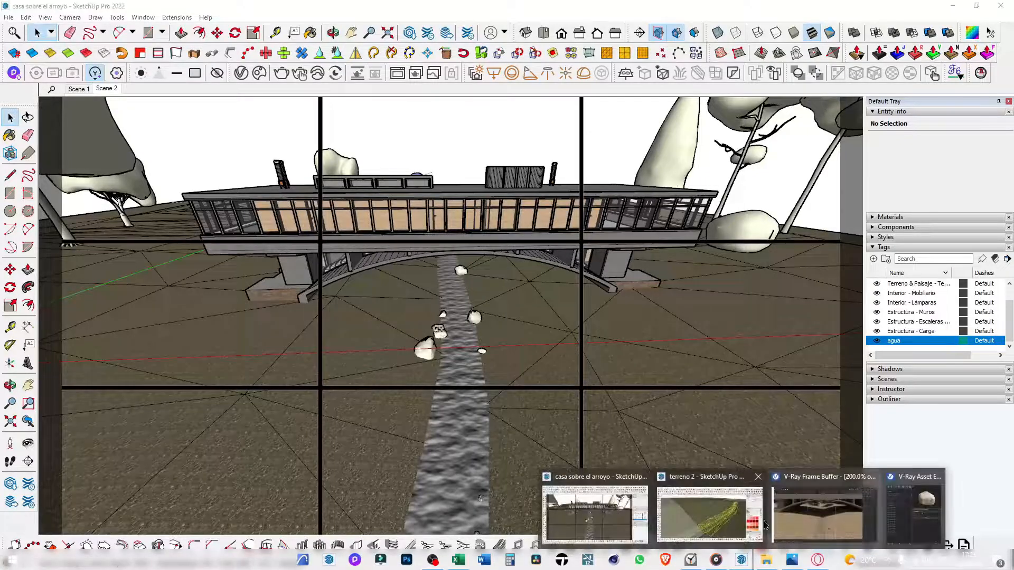
pyautogui.click(750, 525)
pyautogui.scroll(-5, 243, 285)
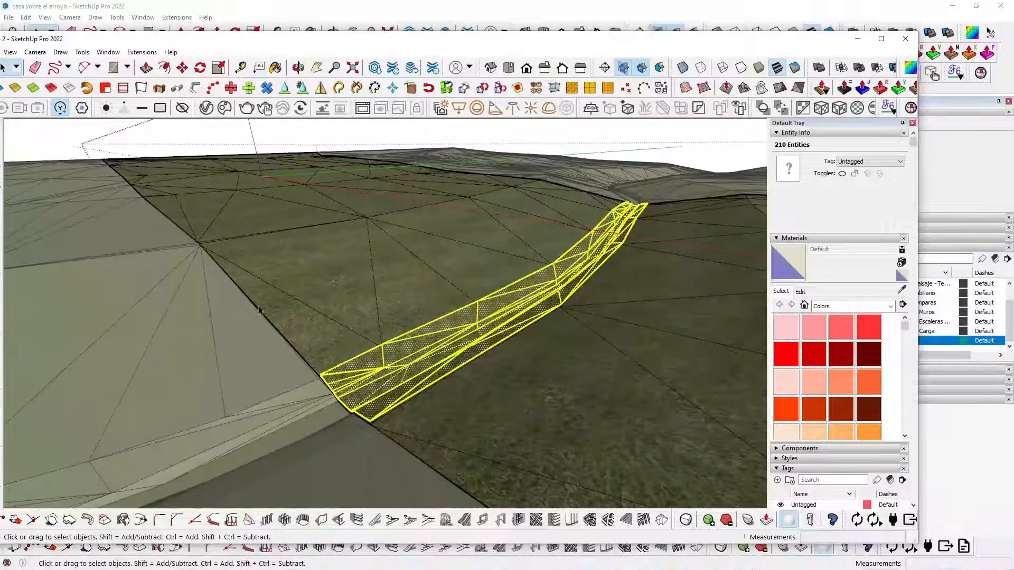
pyautogui.click(546, 368)
pyautogui.moveTo(545, 368); pyautogui.dragTo(199, 277, button='middle')
pyautogui.click(588, 384)
pyautogui.click(462, 342)
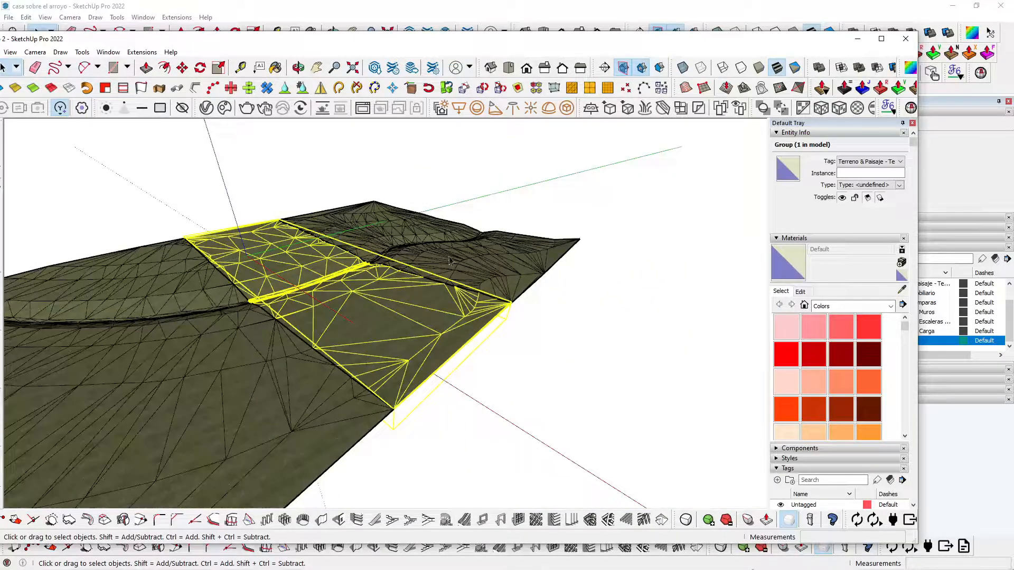
pyautogui.click(856, 40)
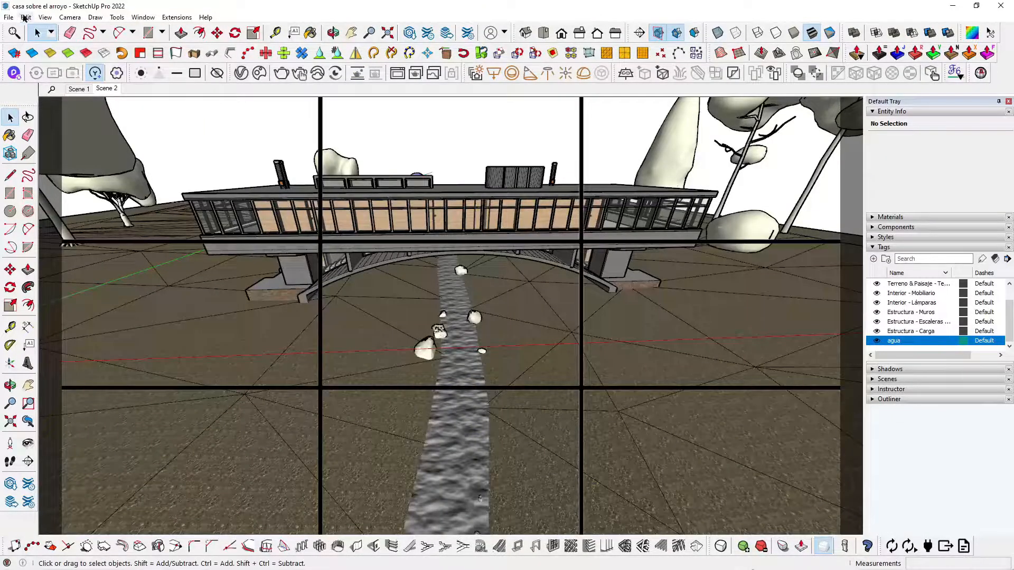
pyautogui.click(43, 17)
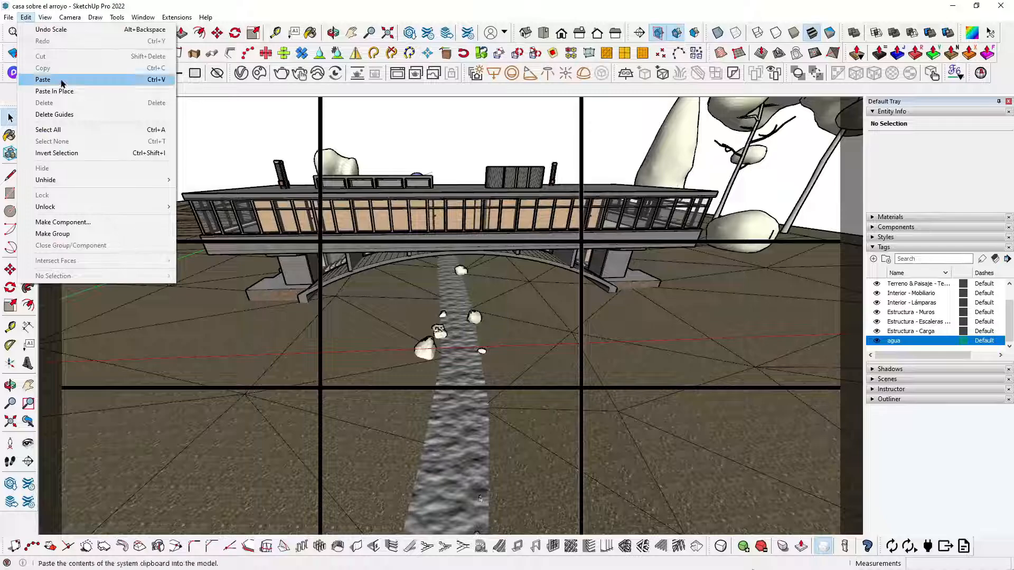
pyautogui.click(62, 92)
# Move the pasted terrain group down 10 cm, from its upper corner to the endpoint just below on the existing terrain's side
pyautogui.moveTo(227, 296); pyautogui.dragTo(167, 221, button='middle')
pyautogui.scroll(6, 516, 350)
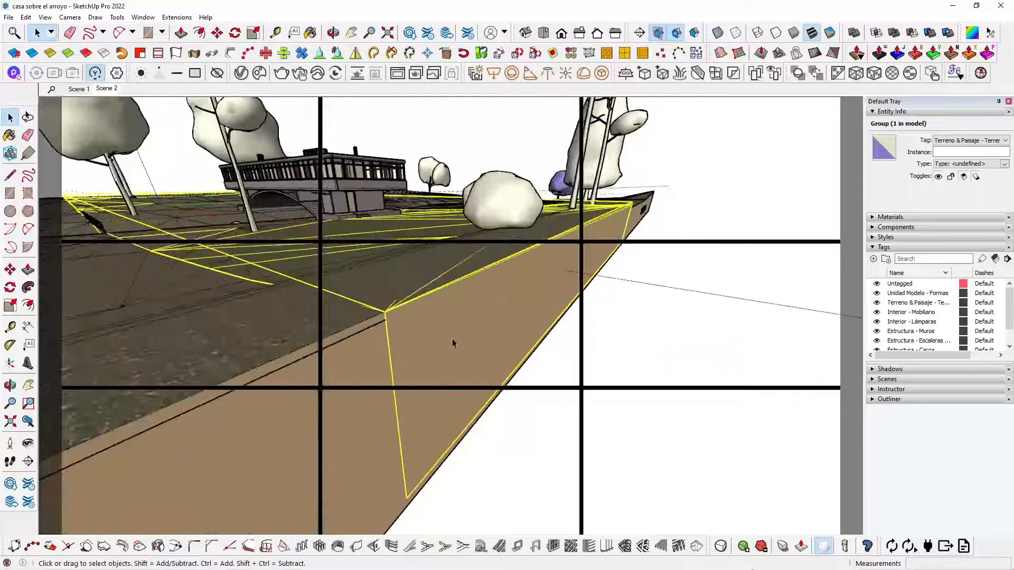
pyautogui.scroll(1, 376, 315)
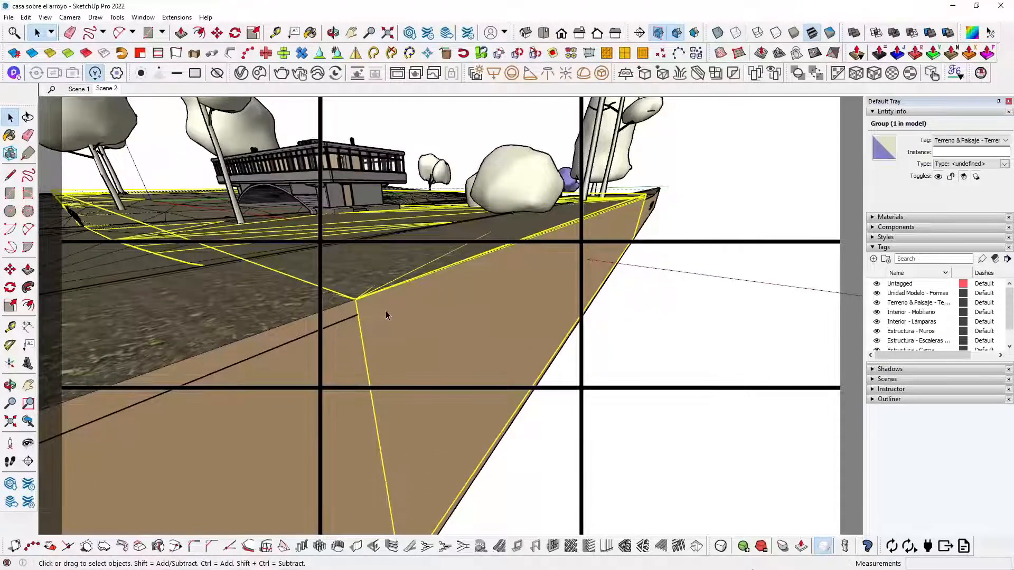
pyautogui.press('m')
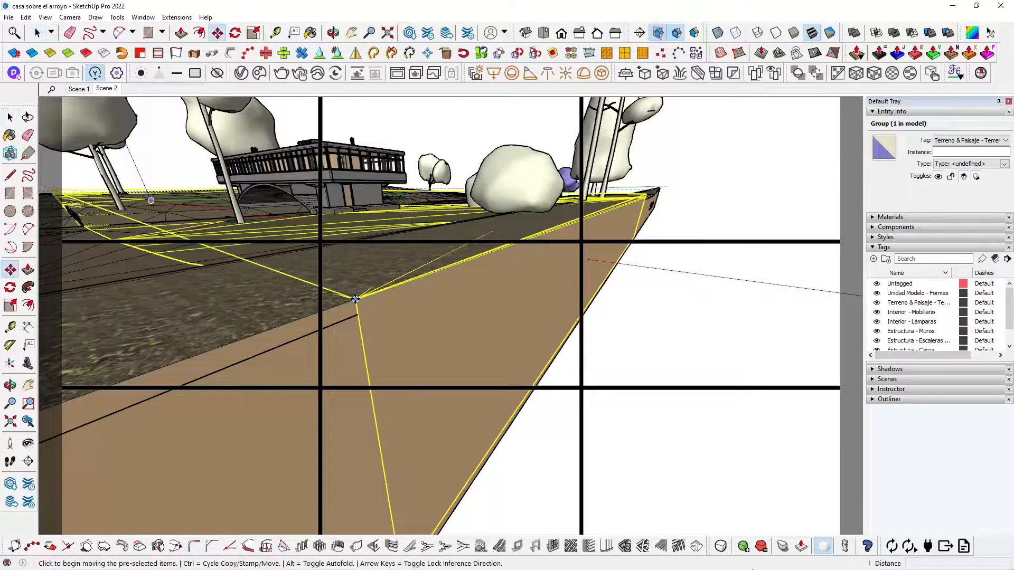
pyautogui.click(356, 299)
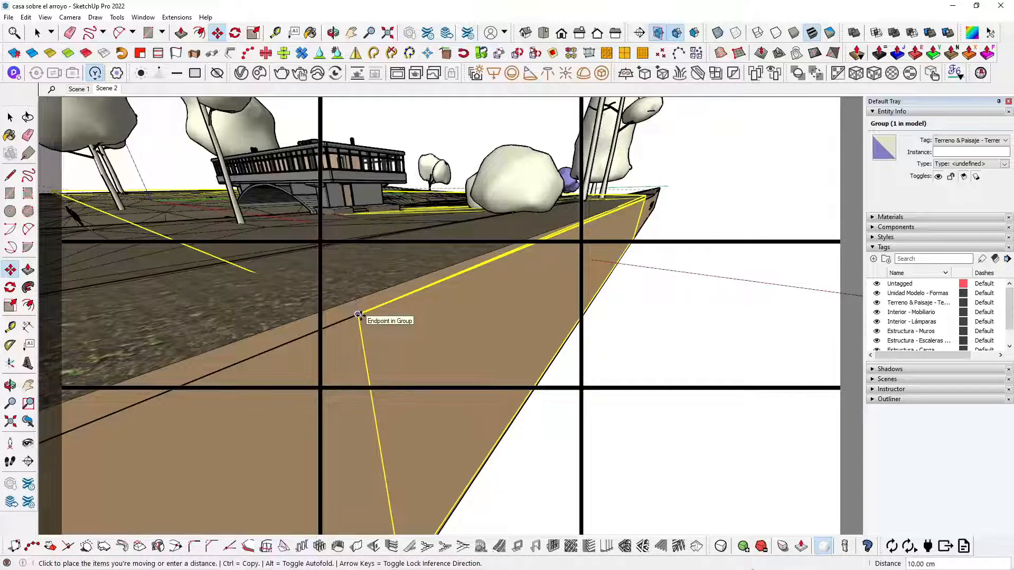
pyautogui.click(357, 314)
pyautogui.click(9, 118)
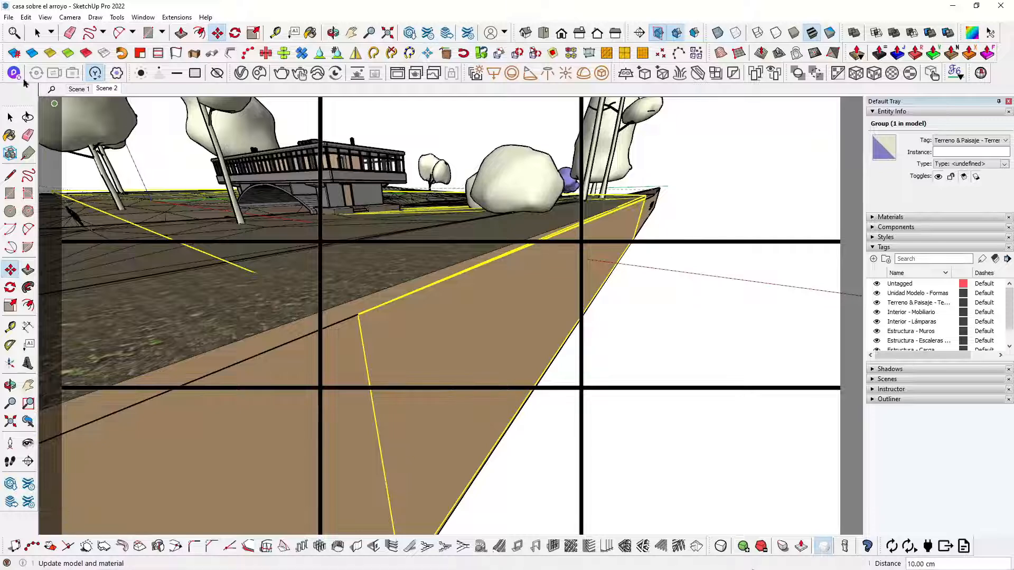
pyautogui.click(9, 118)
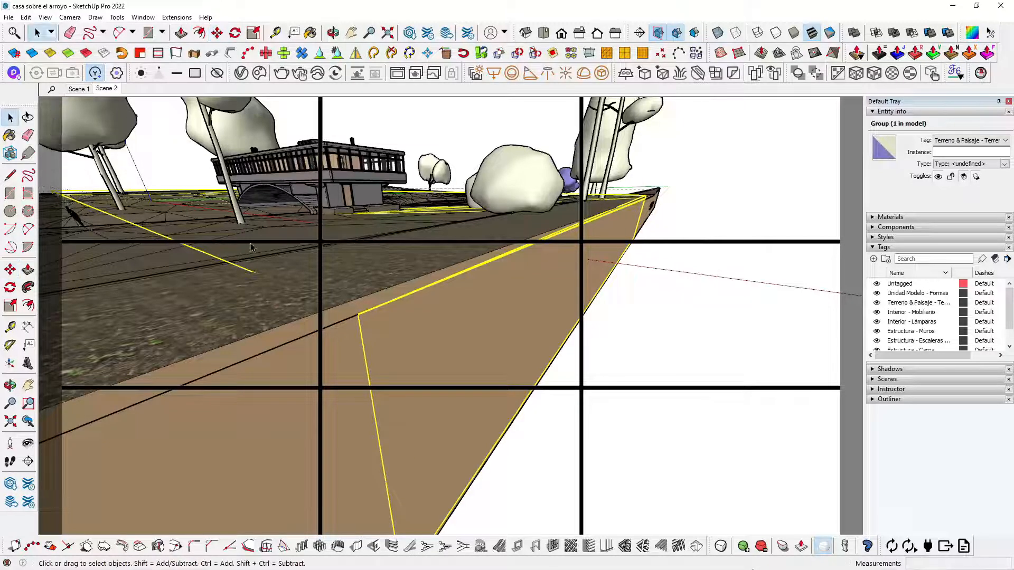
# Apply a V-Ray Scatter to the pasted terrain group and rename the scatter central
pyautogui.scroll(8, 333, 293)
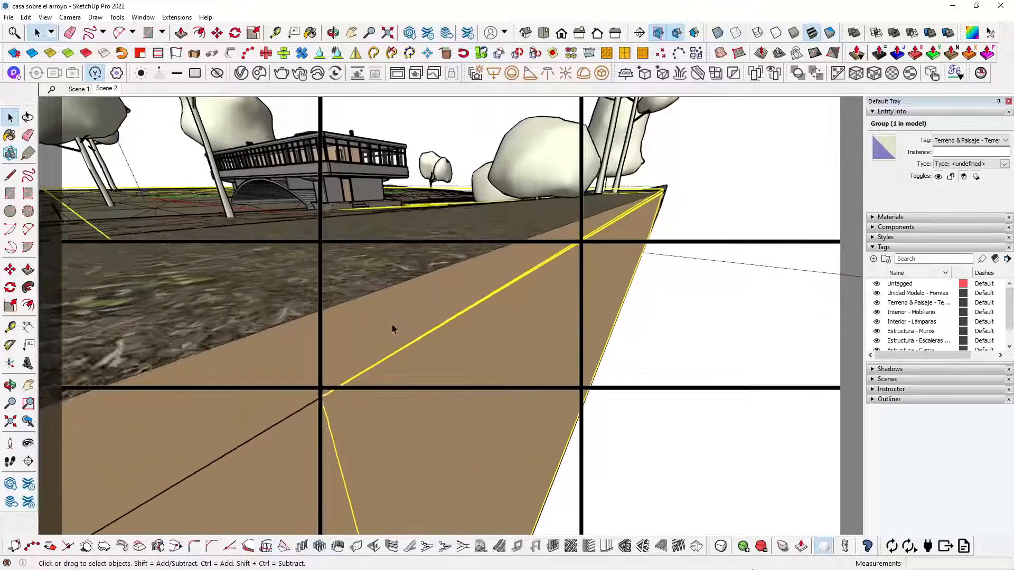
pyautogui.scroll(6, 407, 320)
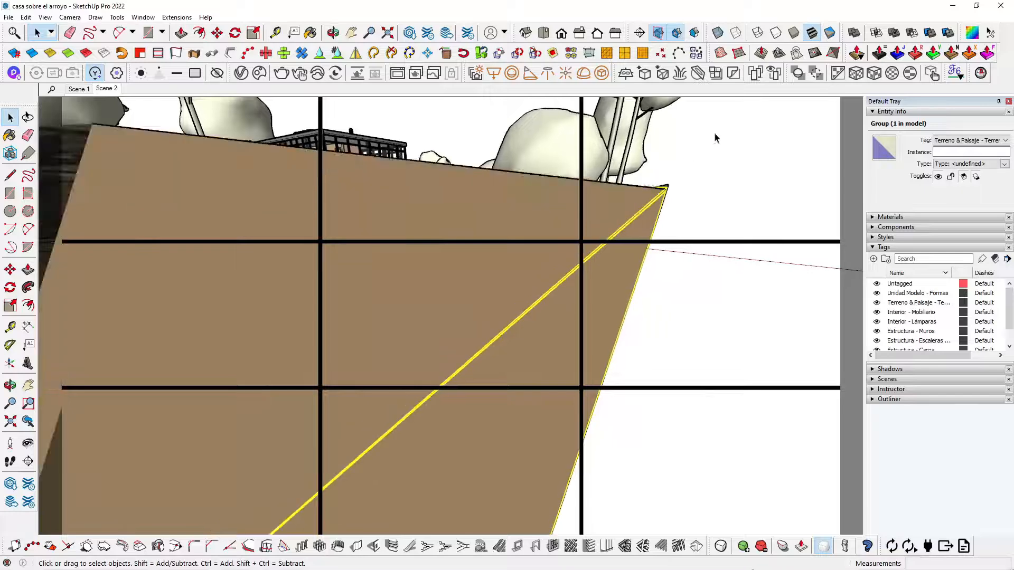
pyautogui.click(757, 74)
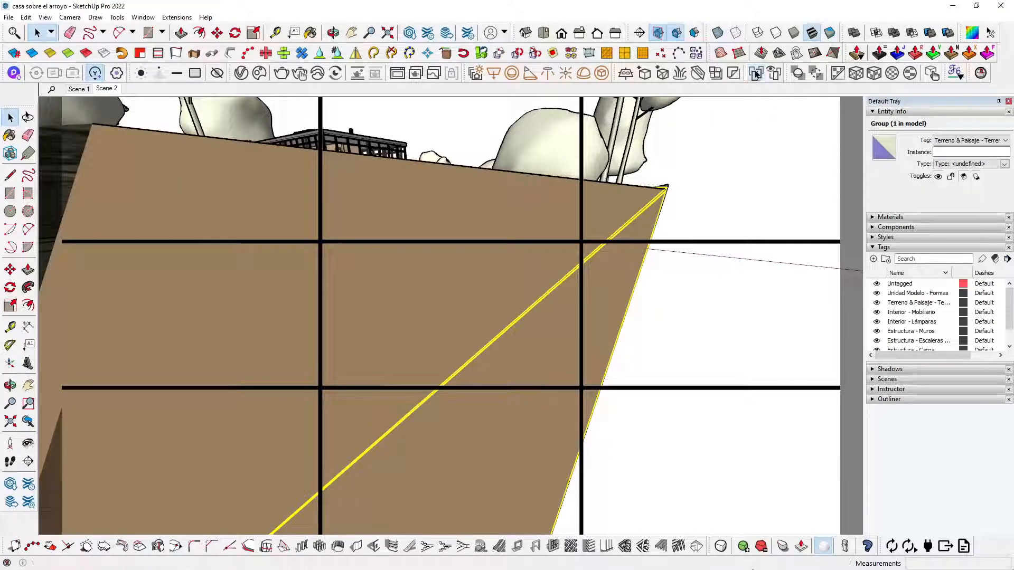
pyautogui.moveTo(597, 179); pyautogui.dragTo(320, 170, button='middle')
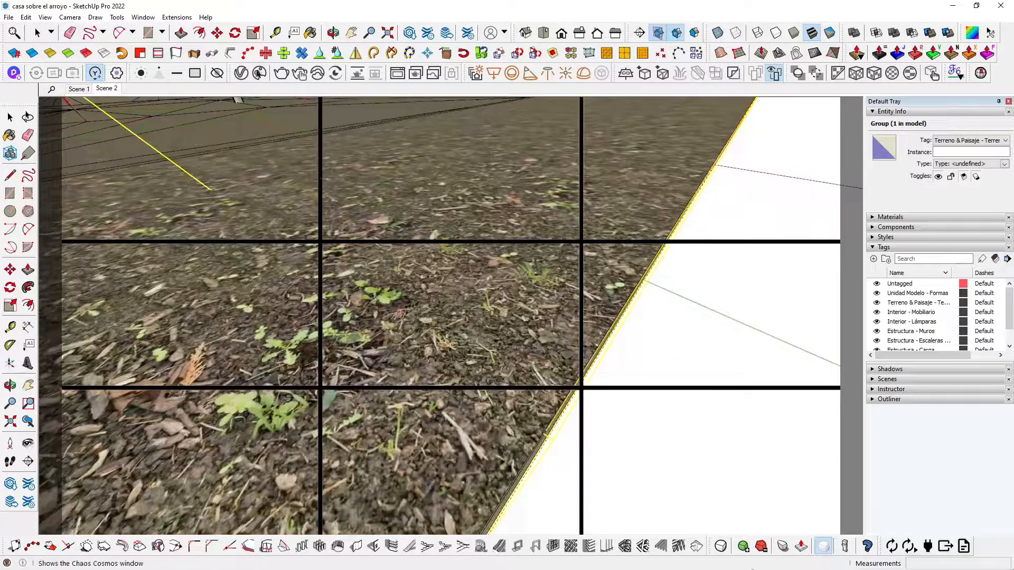
pyautogui.click(242, 74)
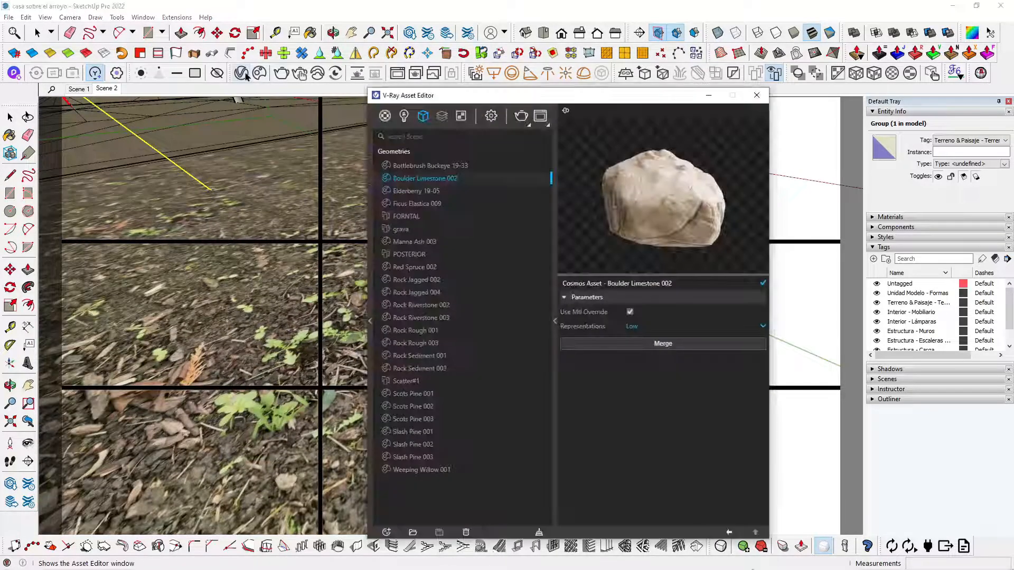
pyautogui.click(415, 382)
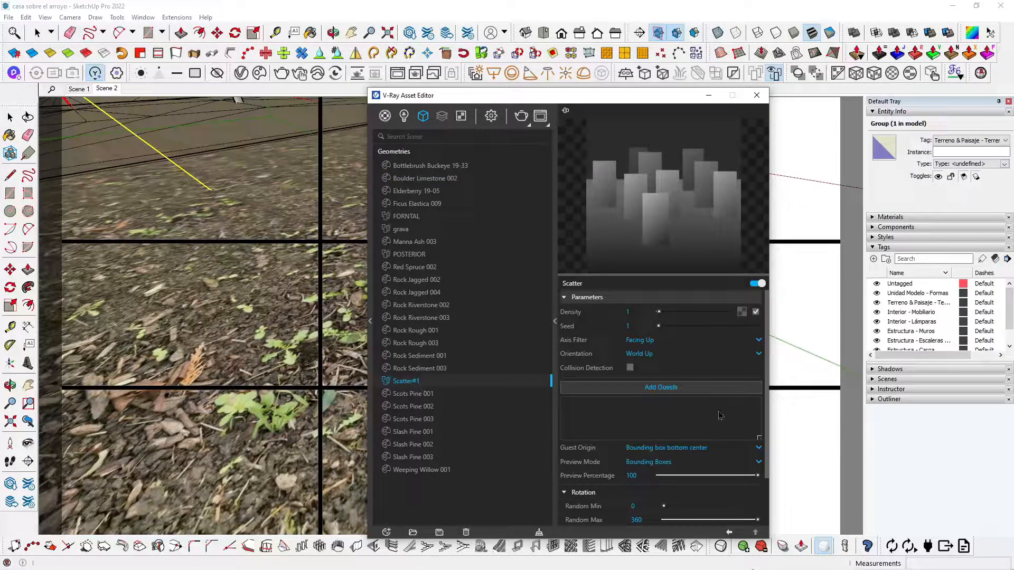
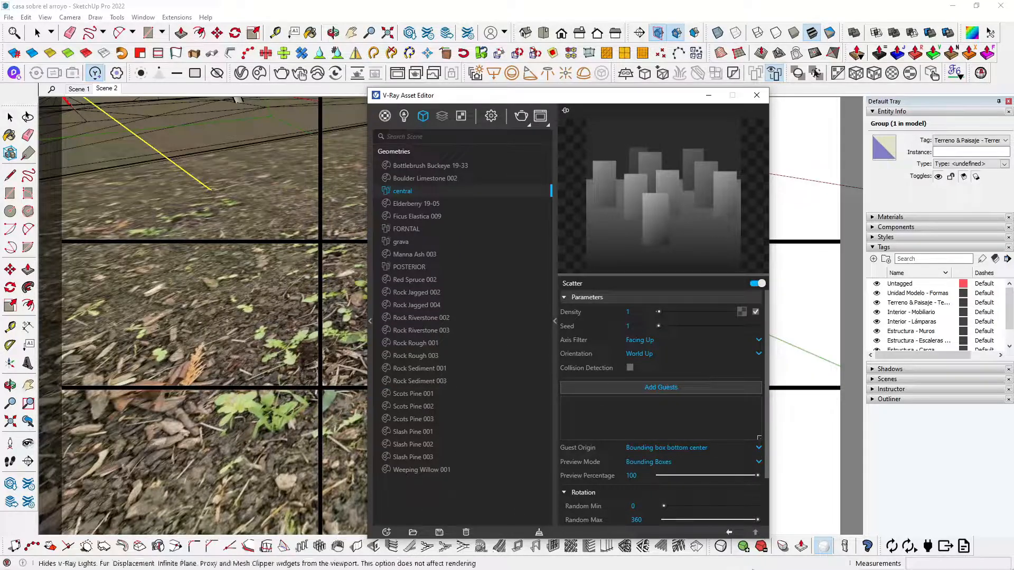
pyautogui.click(709, 96)
# Examine the scatter preview over the terrain around the house and along the terrain's edges
pyautogui.scroll(-2, 506, 396)
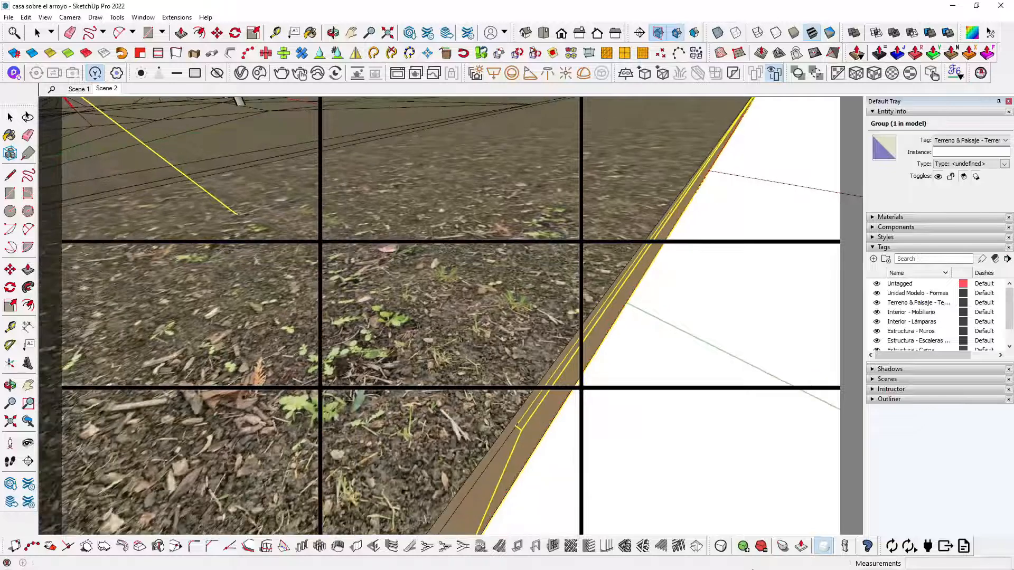
pyautogui.moveTo(288, 212); pyautogui.dragTo(312, 303, button='middle')
pyautogui.scroll(-2, 607, 304)
pyautogui.scroll(-5, 640, 362)
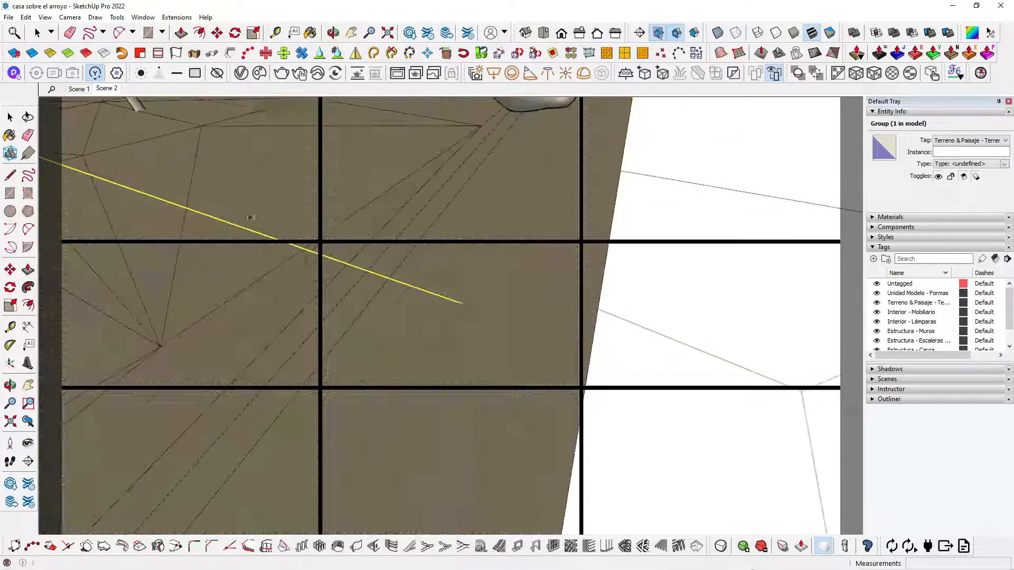
pyautogui.scroll(-4, 705, 367)
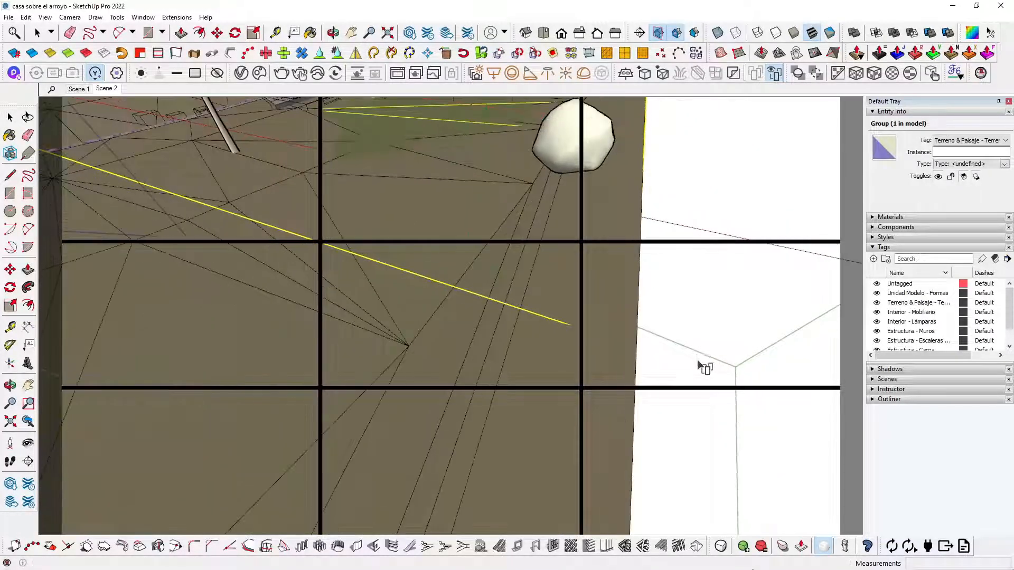
pyautogui.moveTo(704, 369); pyautogui.dragTo(467, 301, button='middle')
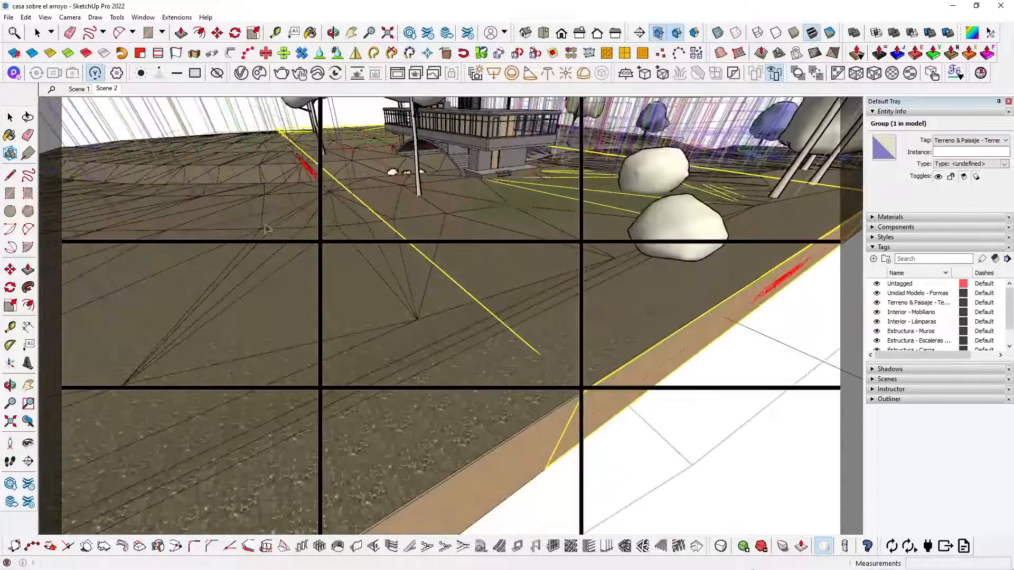
pyautogui.moveTo(761, 249); pyautogui.dragTo(604, 207, button='middle')
pyautogui.moveTo(727, 217); pyautogui.dragTo(623, 166, button='middle')
pyautogui.scroll(7, 623, 165)
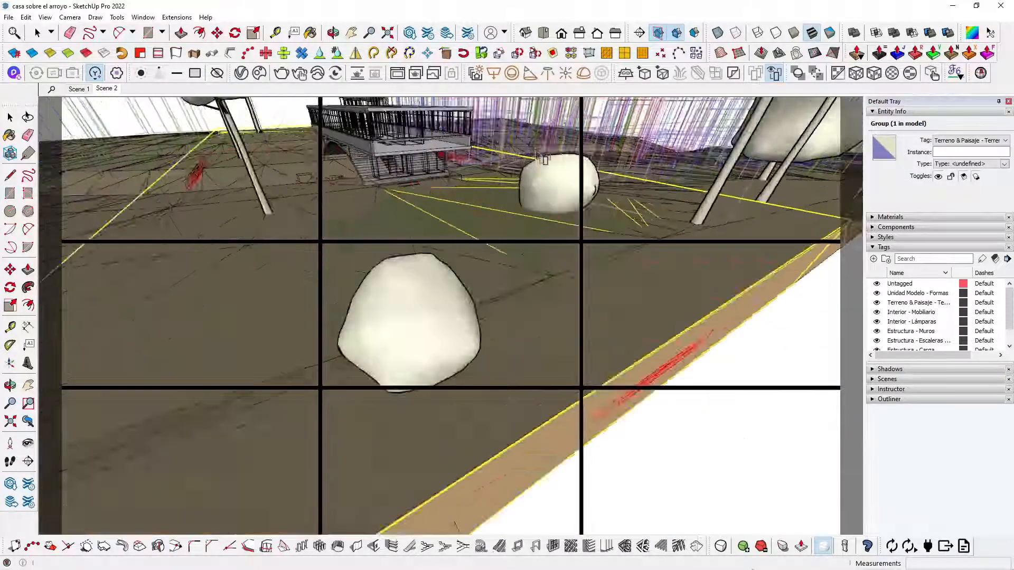
pyautogui.scroll(-2, 327, 260)
pyautogui.scroll(-6, 327, 259)
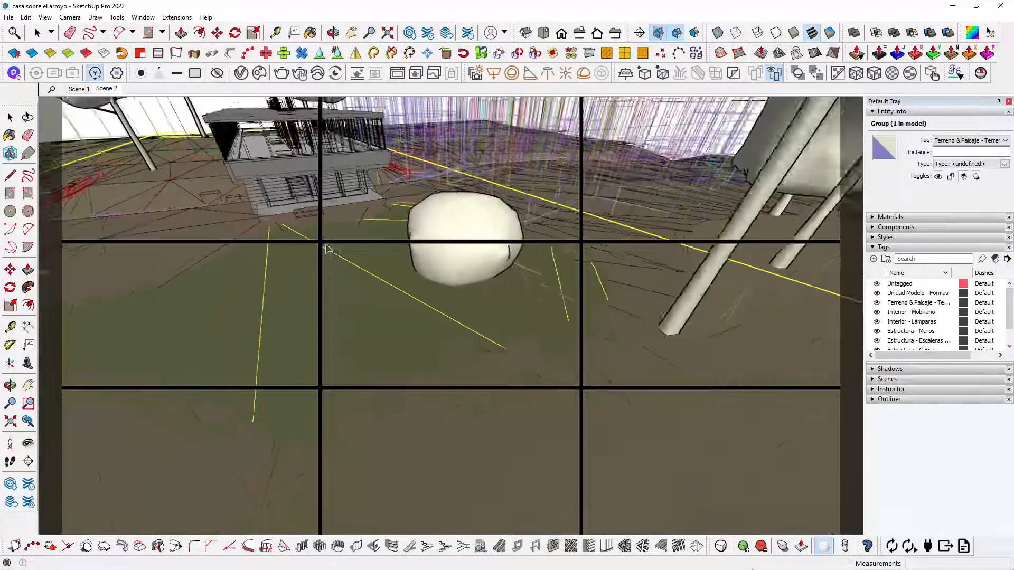
pyautogui.scroll(-3, 209, 288)
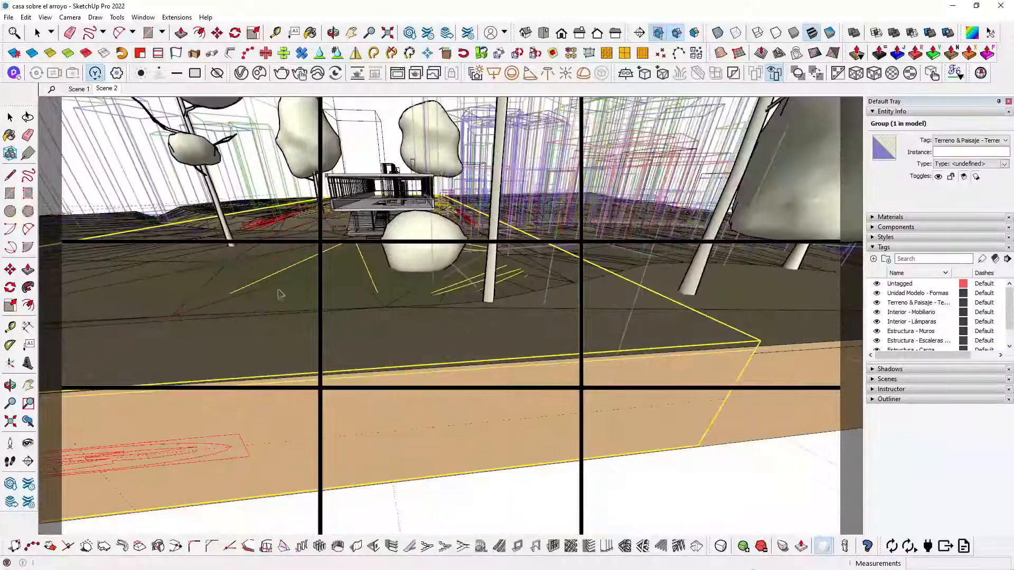
# Lower the central scatter's terrain group by a distance of 10
pyautogui.scroll(4, 728, 369)
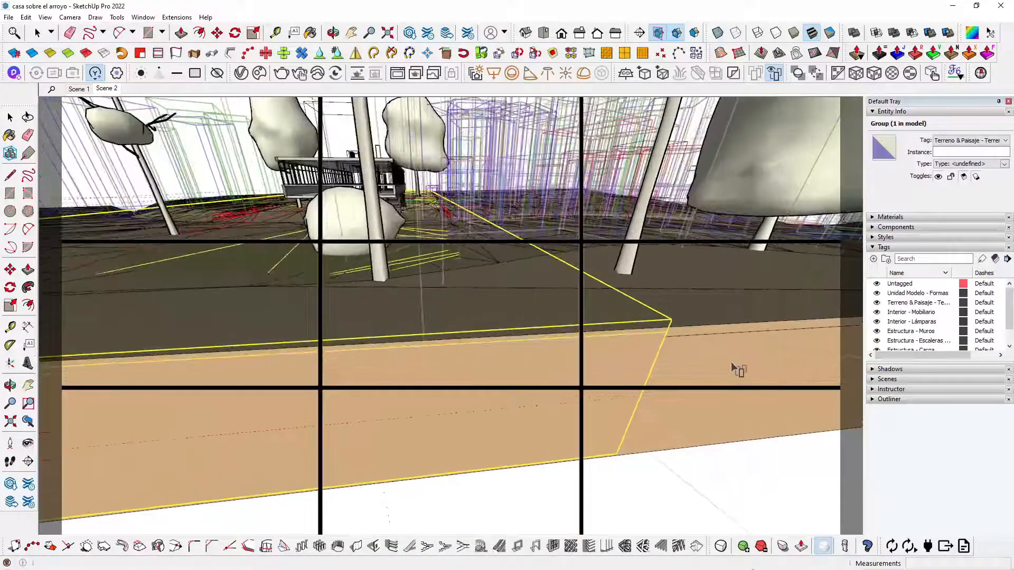
pyautogui.press('m')
pyautogui.click(734, 355)
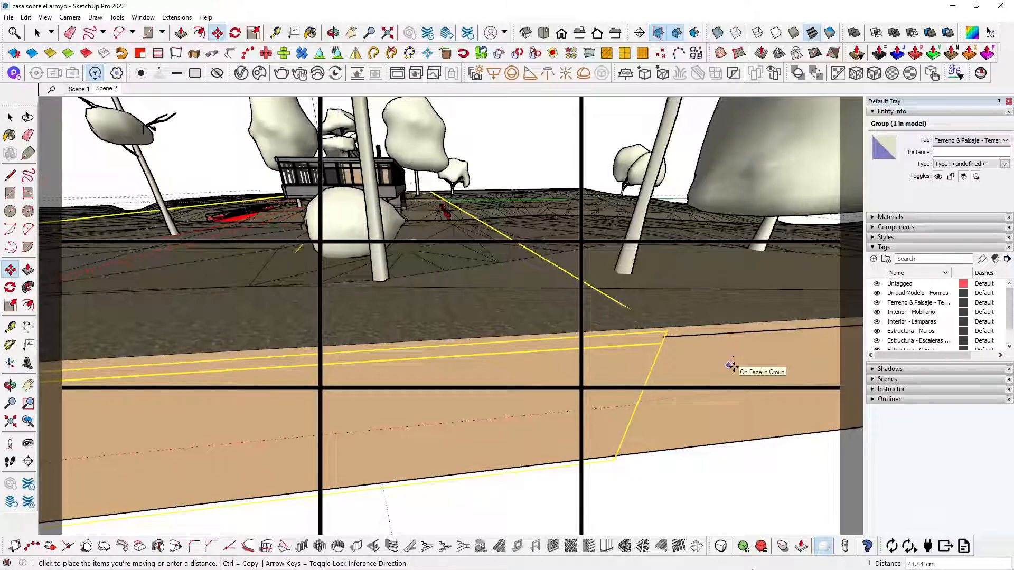
pyautogui.write('10')
pyautogui.press('Return')
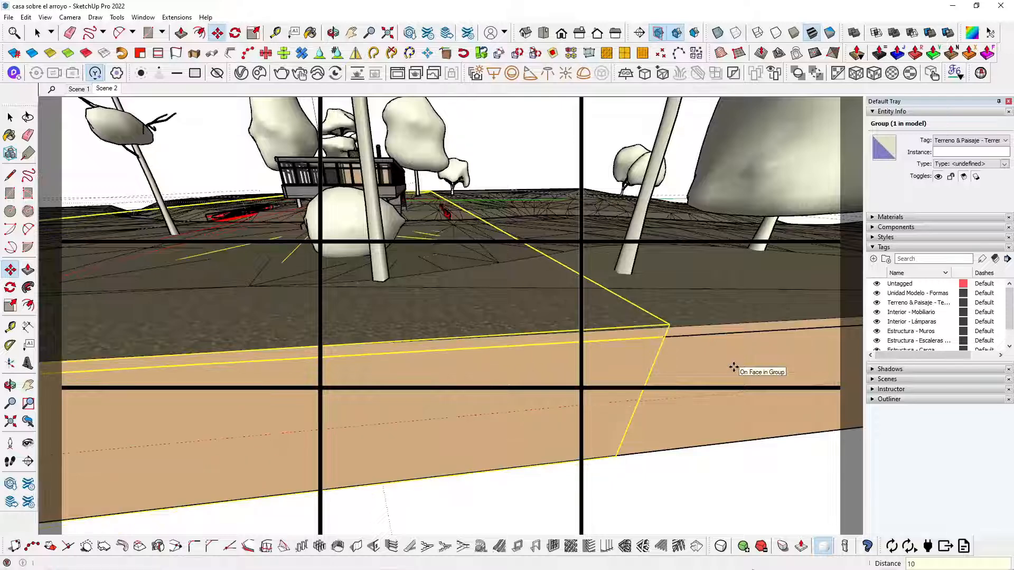
pyautogui.click(9, 117)
# Examine the lowered terrain group around the house and stream, and return to the Scene 2 view
pyautogui.moveTo(449, 227); pyautogui.dragTo(688, 286, button='middle')
pyautogui.scroll(-2, 689, 285)
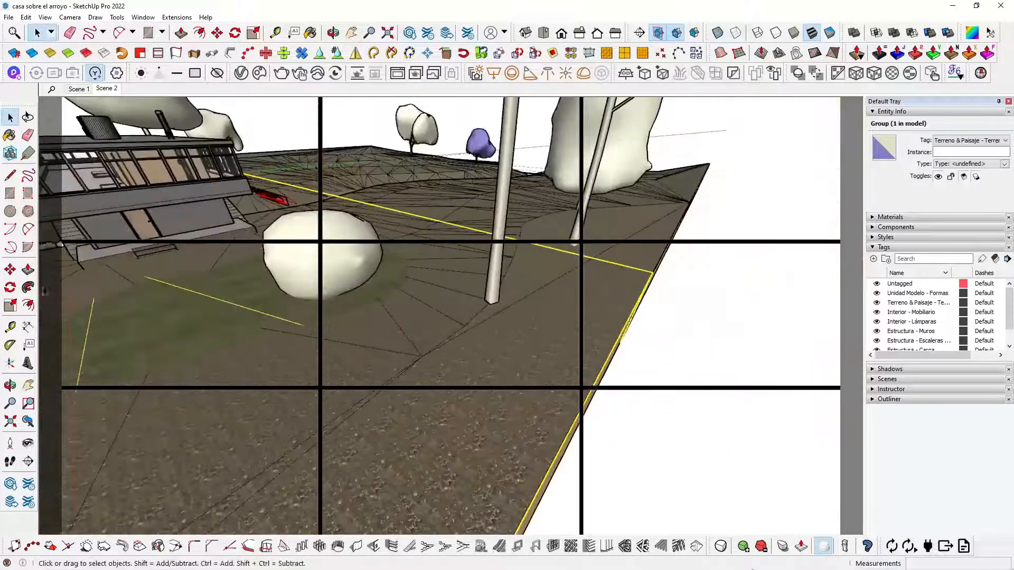
pyautogui.moveTo(560, 304); pyautogui.dragTo(741, 289, button='middle')
pyautogui.scroll(-1, 740, 289)
pyautogui.moveTo(327, 317); pyautogui.dragTo(634, 290, button='middle')
pyautogui.scroll(-4, 636, 292)
pyautogui.scroll(-2, 636, 291)
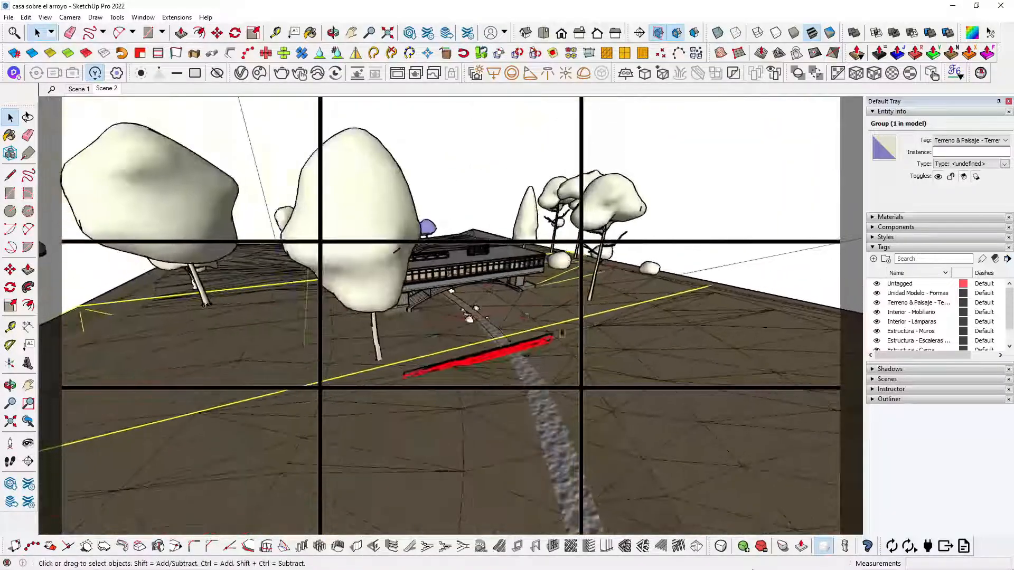
pyautogui.moveTo(343, 164); pyautogui.dragTo(264, 154, button='middle')
pyautogui.click(117, 91)
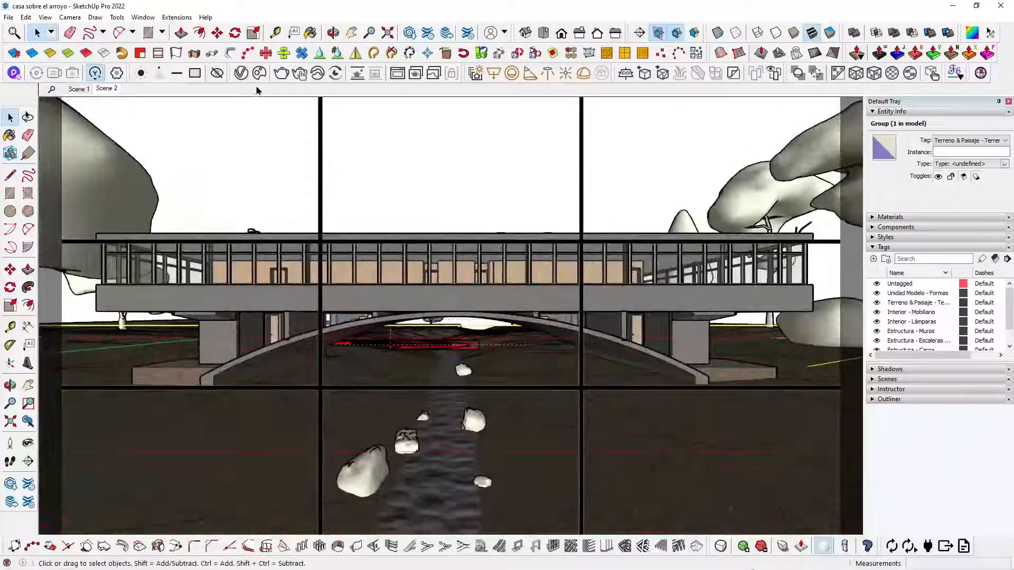
# Import the Flowering Grass 91-11 asset from the Flowers, grass & rocks category and place it on the terrain beside the right arch footing
pyautogui.click(241, 73)
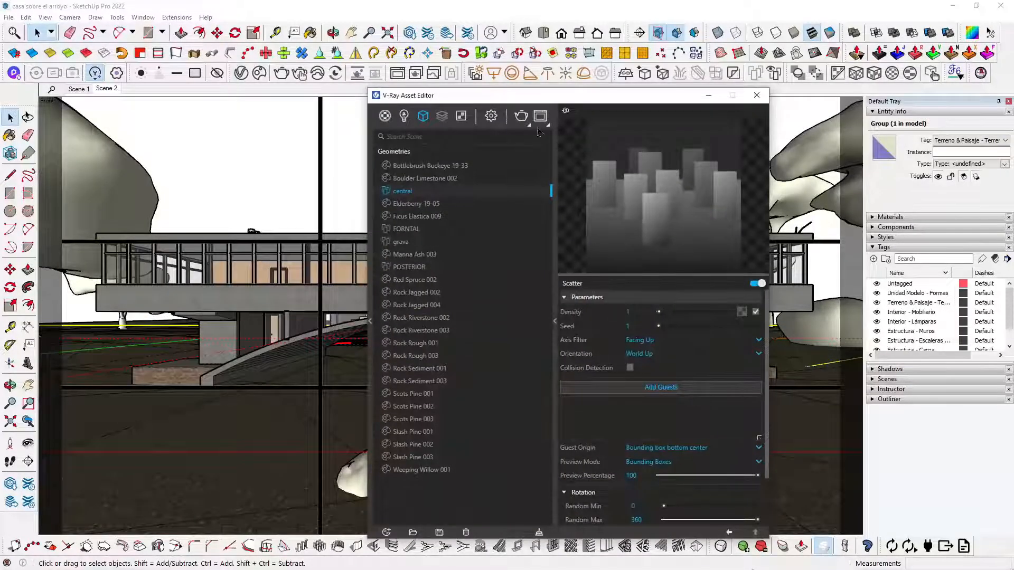
pyautogui.moveTo(560, 95); pyautogui.dragTo(266, 167)
pyautogui.click(261, 74)
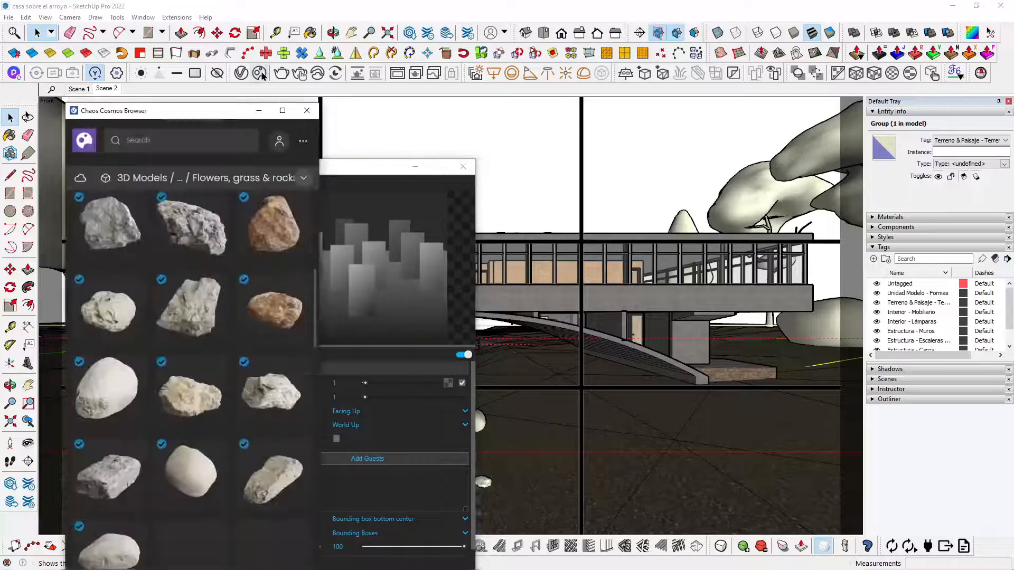
pyautogui.moveTo(245, 123); pyautogui.dragTo(291, 27)
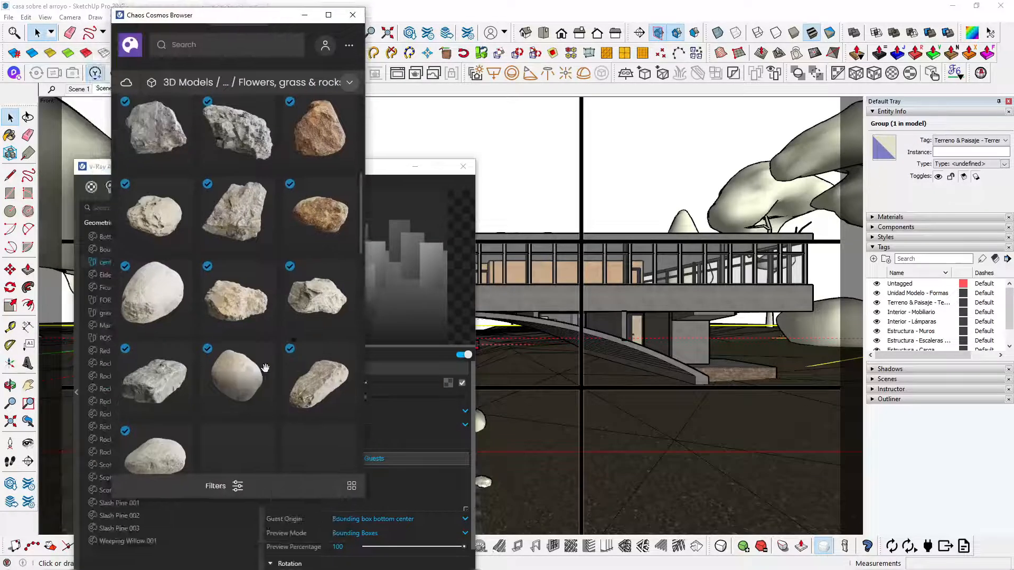
pyautogui.scroll(8, 262, 310)
pyautogui.scroll(-2, 261, 312)
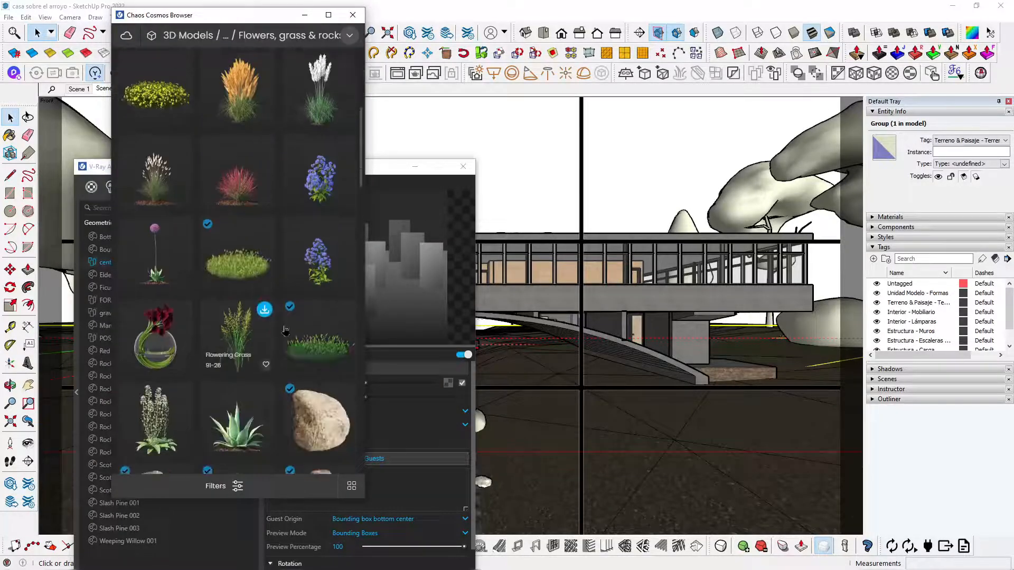
pyautogui.scroll(4, 284, 316)
pyautogui.scroll(6, 285, 319)
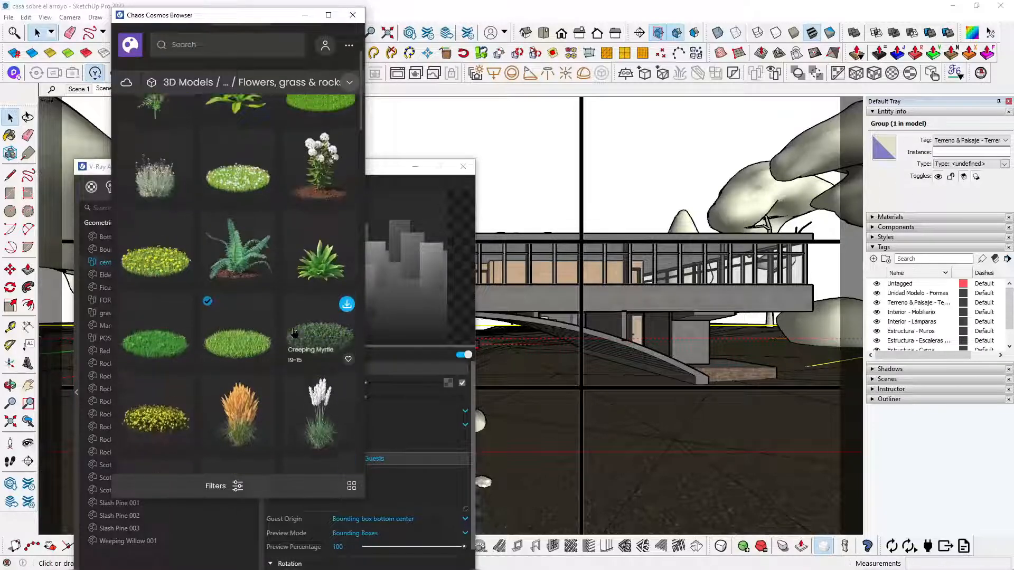
pyautogui.scroll(-6, 294, 331)
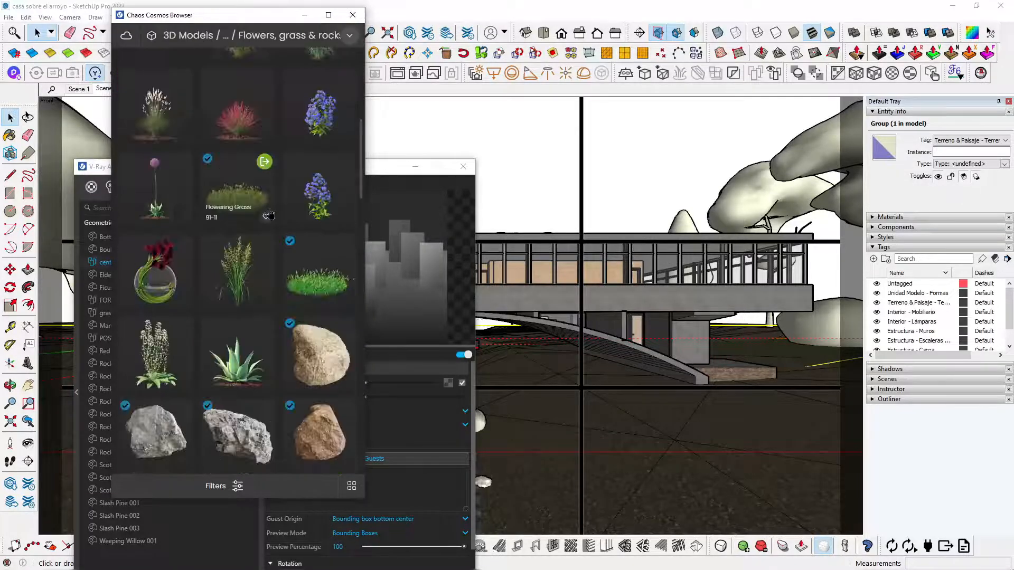
pyautogui.click(265, 162)
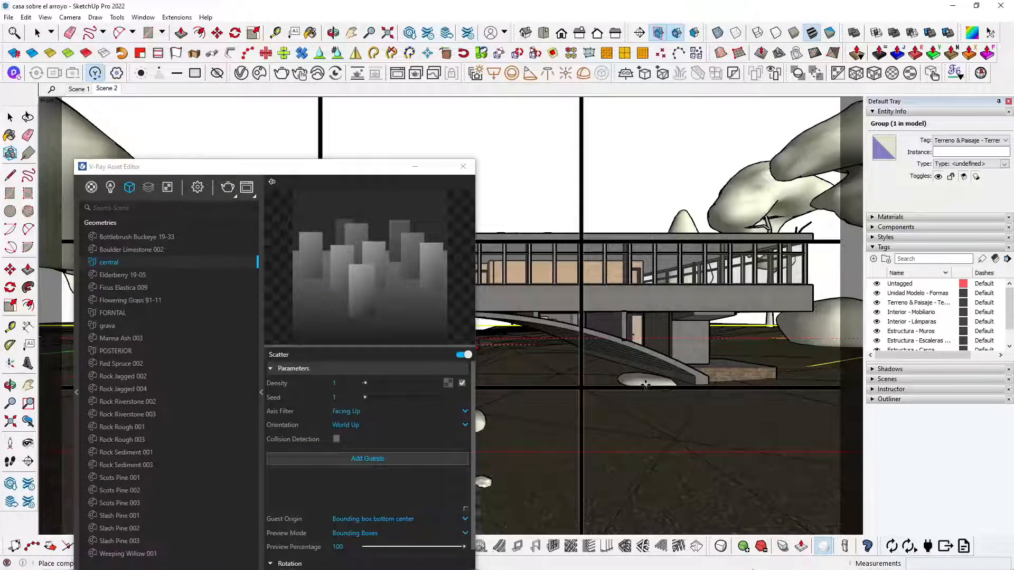
pyautogui.click(645, 385)
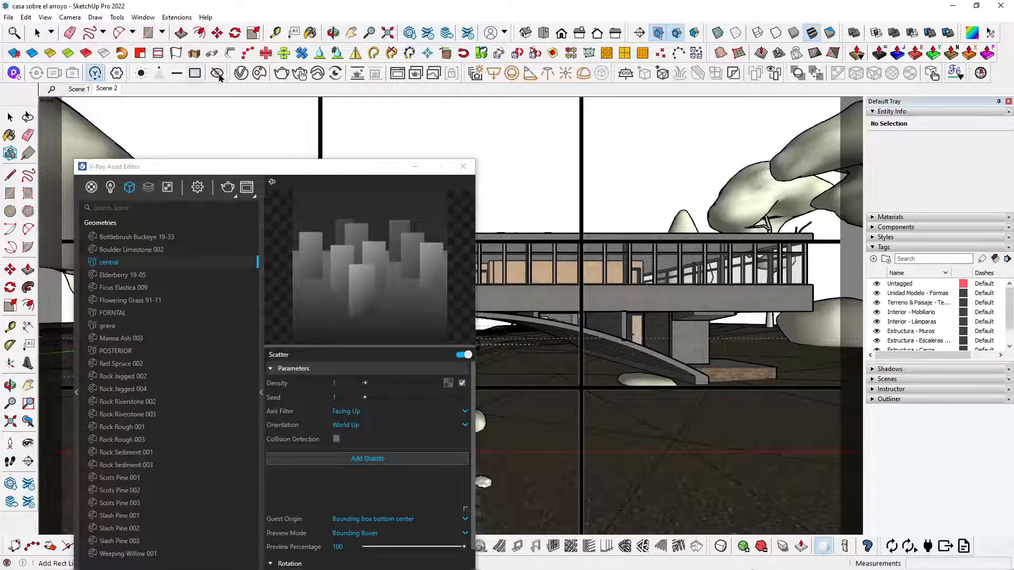
# Browse the Flowers, grass & rocks category for further ground vegetation
pyautogui.click(261, 73)
pyautogui.scroll(-5, 265, 380)
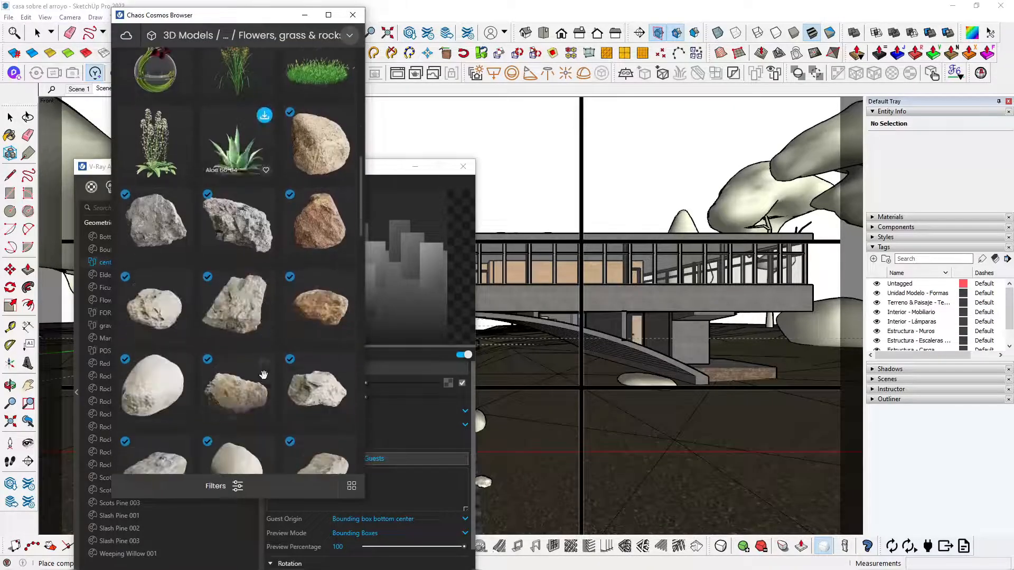
pyautogui.scroll(4, 265, 380)
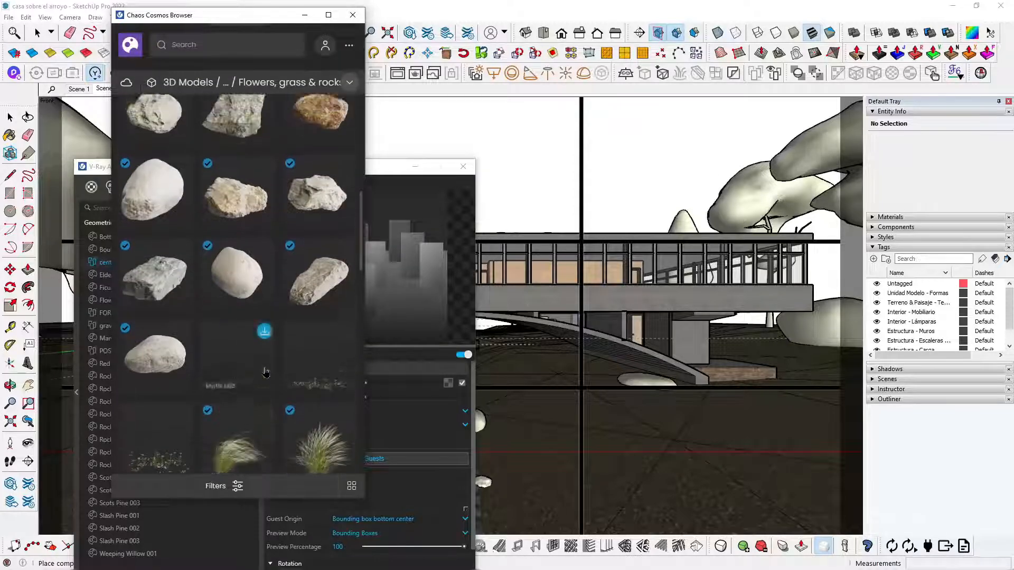
pyautogui.scroll(3, 265, 371)
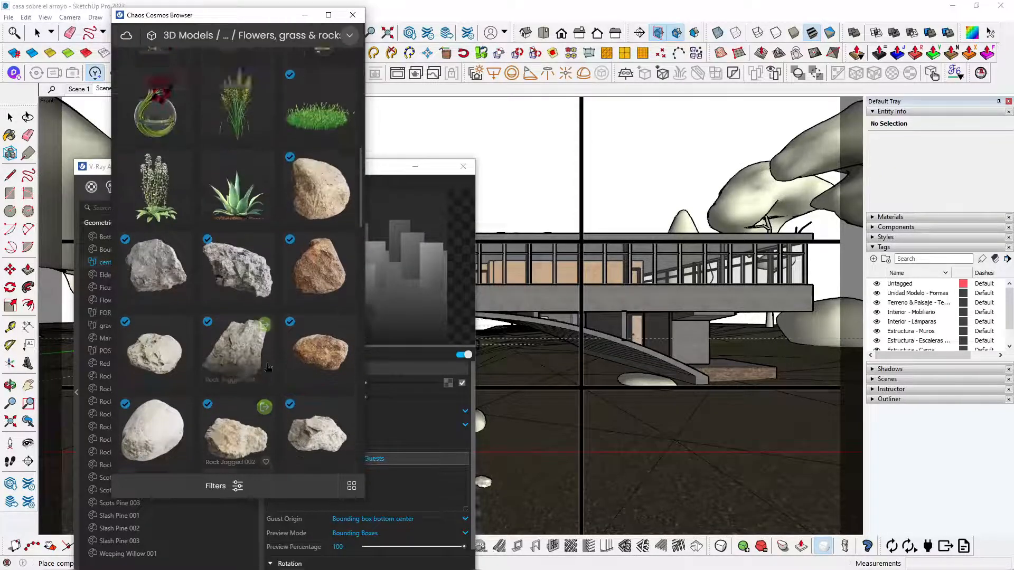
pyautogui.scroll(-4, 267, 369)
pyautogui.scroll(5, 265, 368)
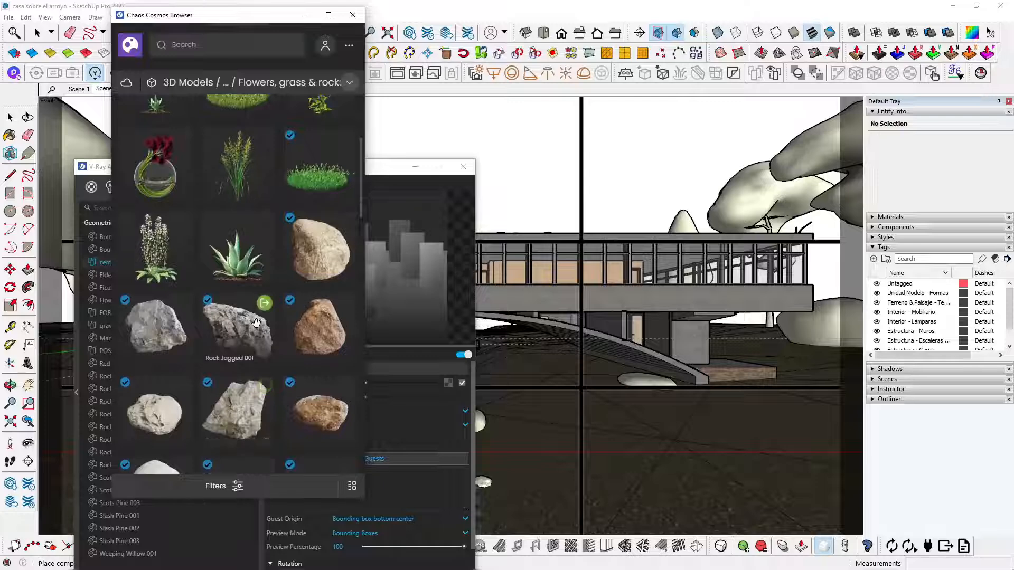
pyautogui.scroll(6, 259, 322)
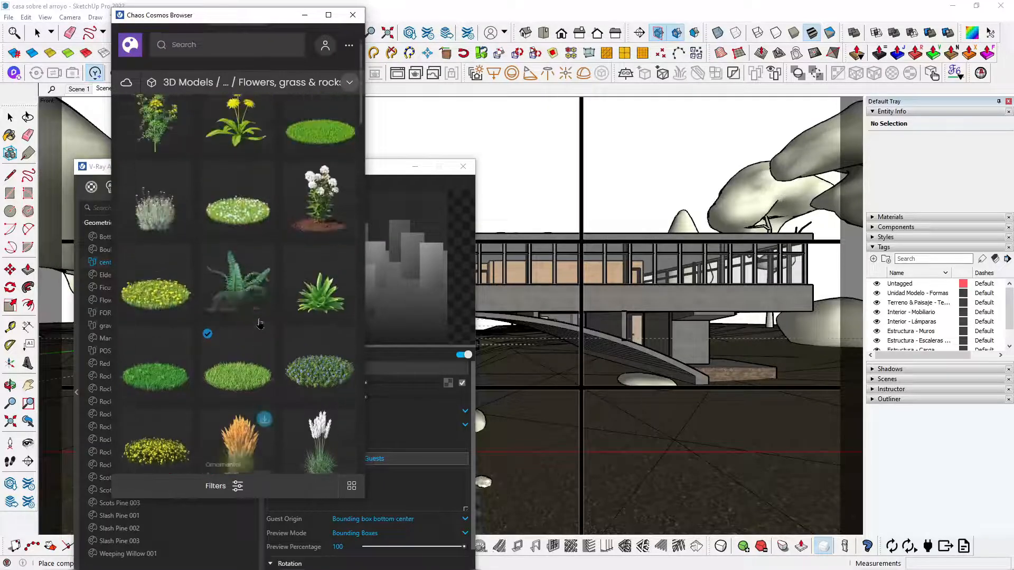
pyautogui.scroll(-6, 248, 260)
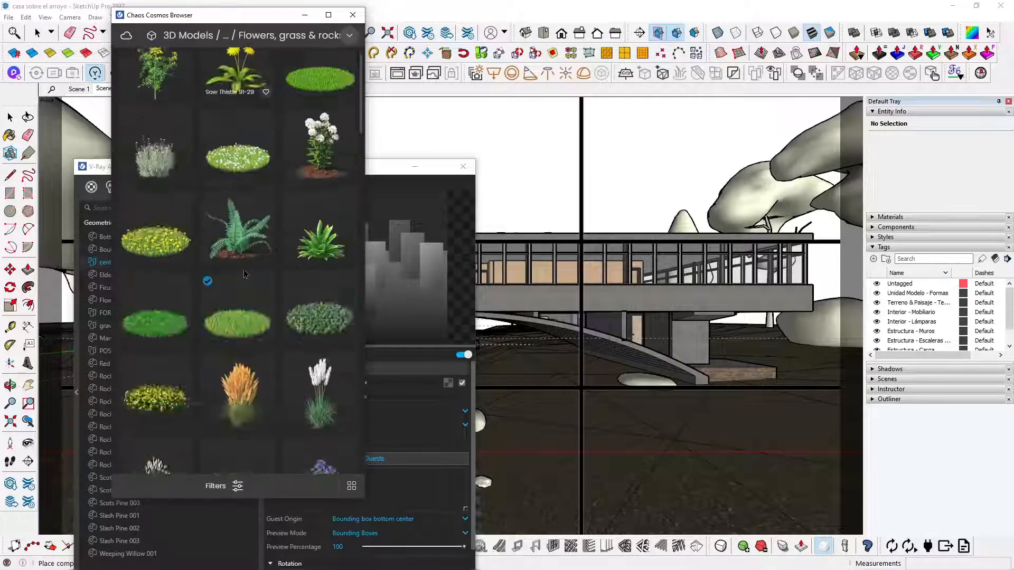
# Import Sedum Plant 66-23 from the Shrubs & bushes category and place it beside the flowering grass at the right arch footing
pyautogui.click(203, 36)
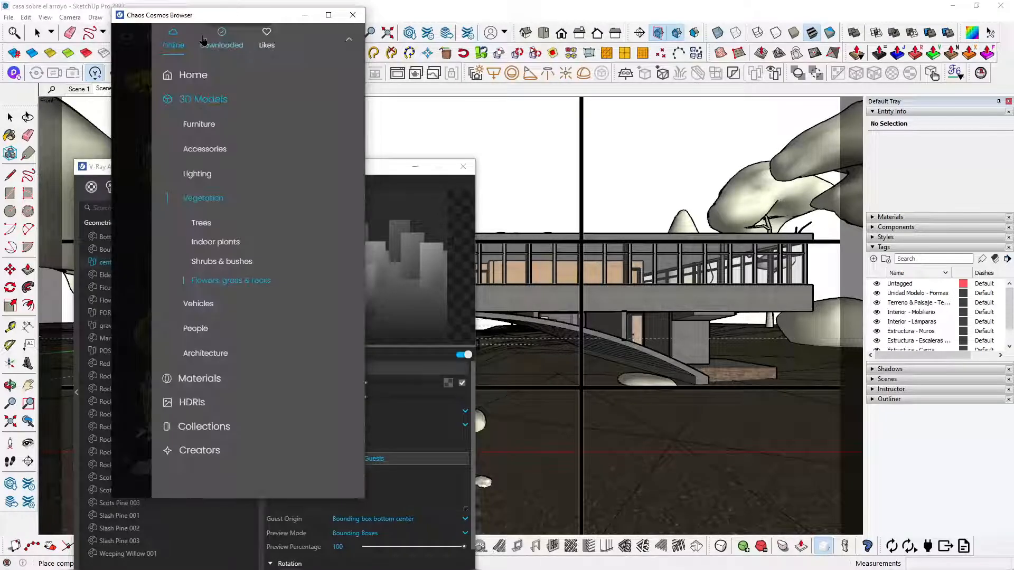
pyautogui.click(224, 262)
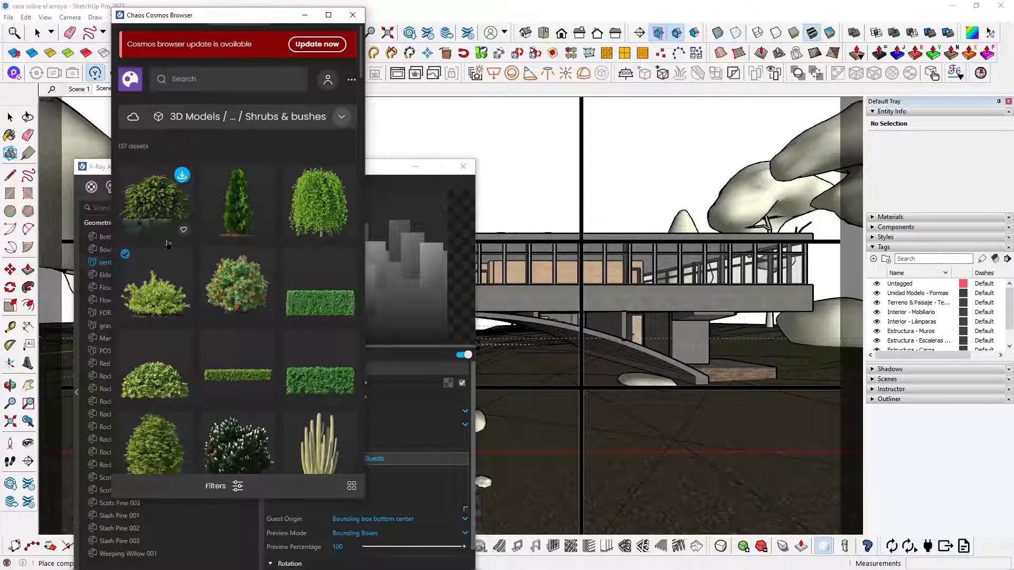
pyautogui.click(182, 258)
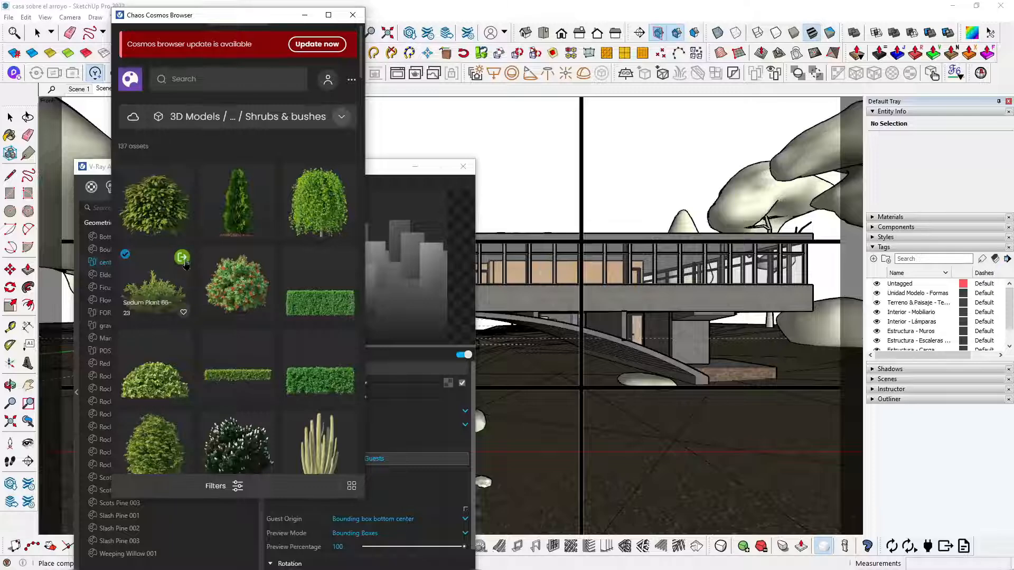
pyautogui.click(182, 259)
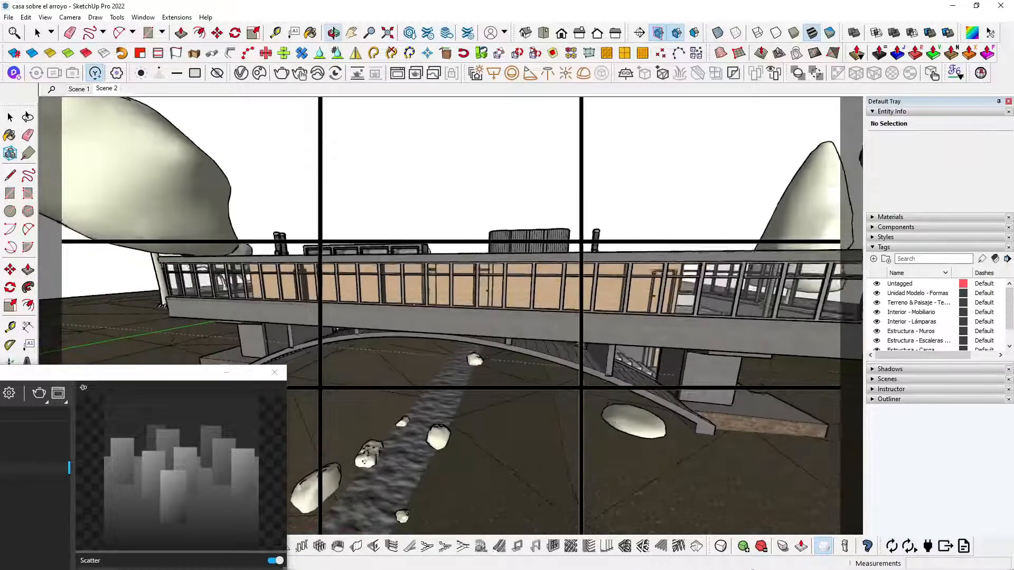
pyautogui.moveTo(674, 430); pyautogui.dragTo(677, 426, button='middle')
pyautogui.moveTo(168, 384); pyautogui.dragTo(472, 206)
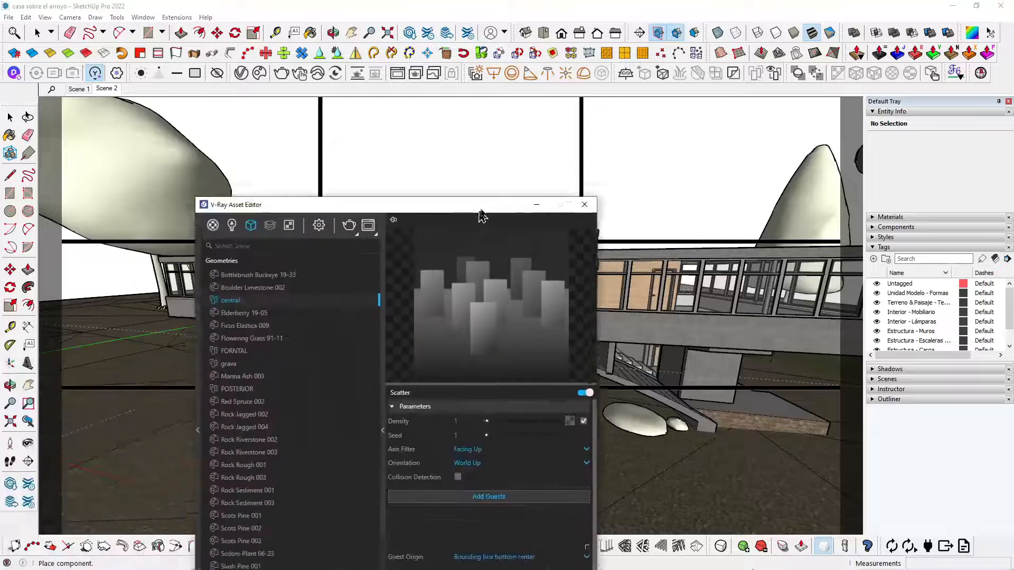
# Import the Elderberry 19-05 shrub and place it on the stream's left bank in front of the arch
pyautogui.click(259, 73)
pyautogui.scroll(-3, 217, 304)
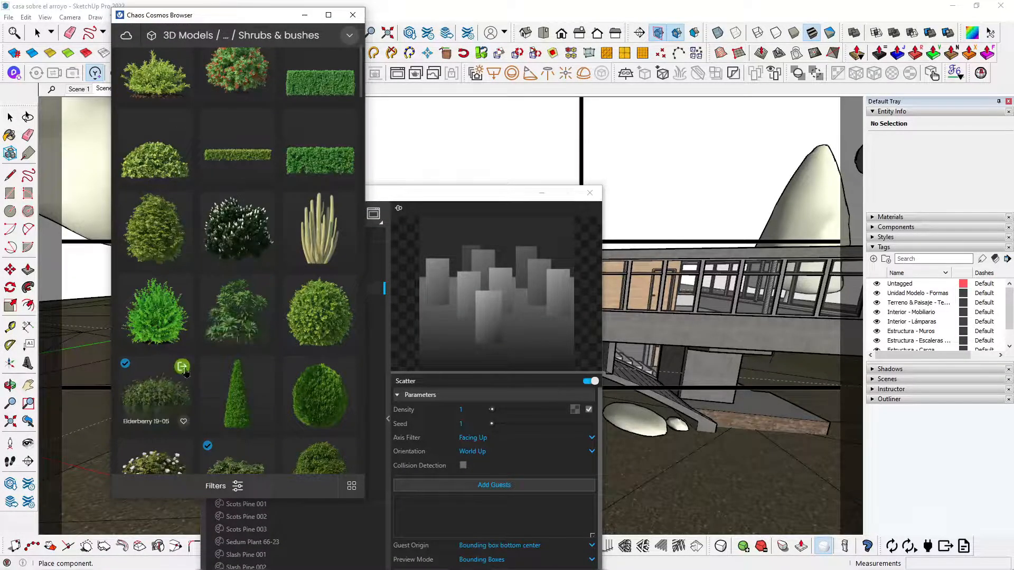
pyautogui.click(183, 367)
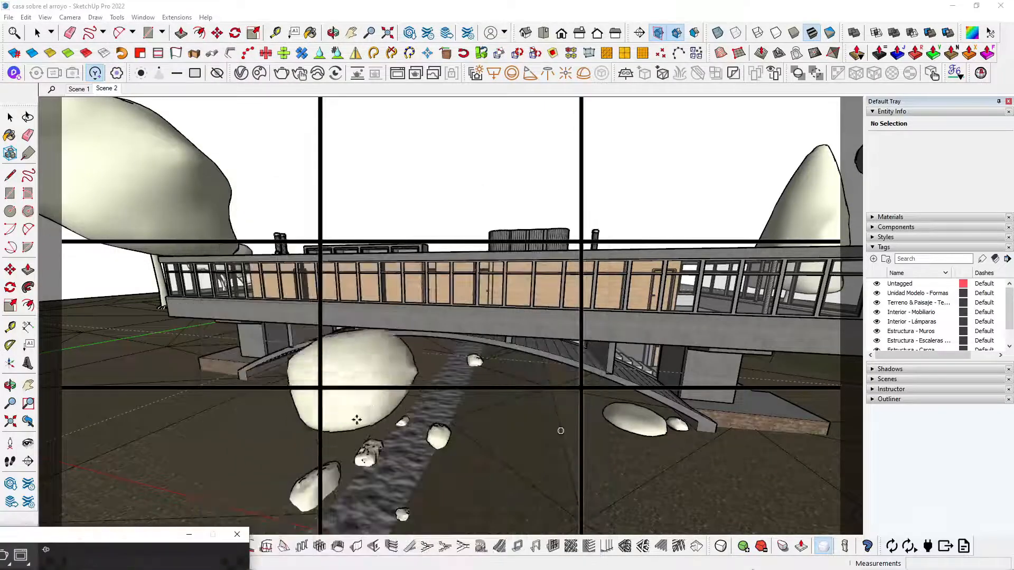
pyautogui.moveTo(357, 419); pyautogui.dragTo(328, 375, button='middle')
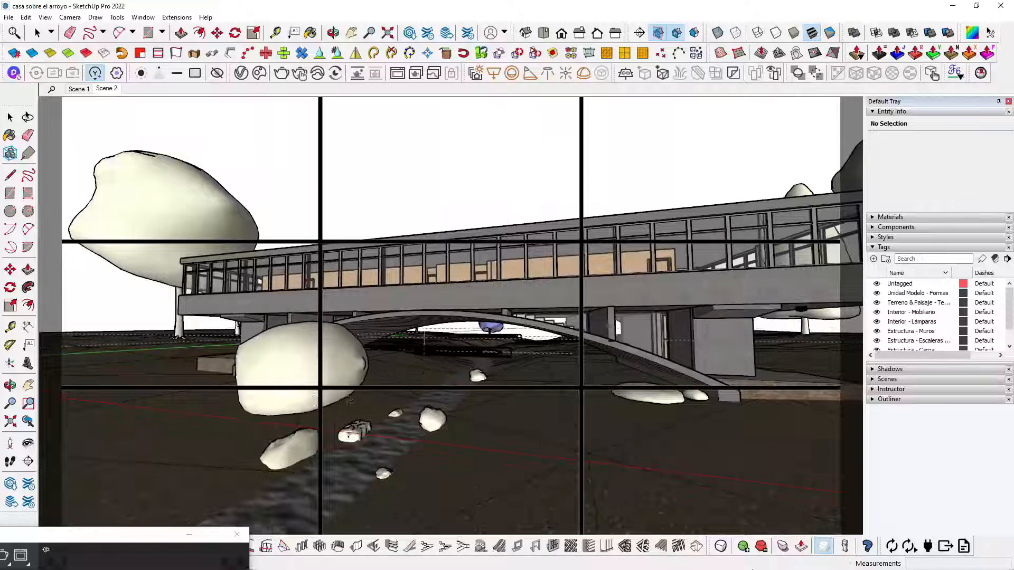
pyautogui.scroll(3, 280, 427)
pyautogui.scroll(-2, 322, 396)
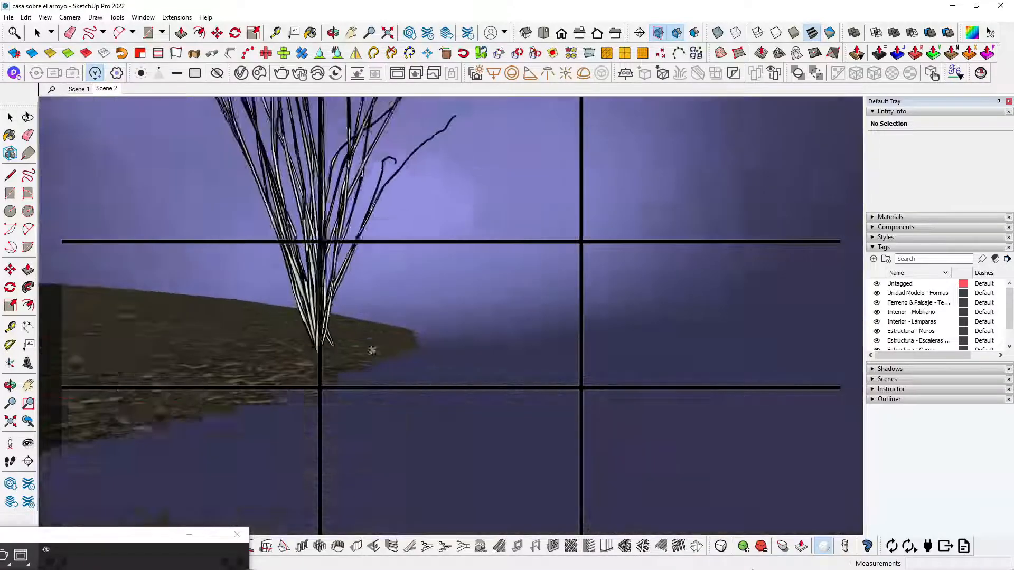
pyautogui.scroll(-5, 357, 277)
pyautogui.moveTo(357, 274); pyautogui.dragTo(328, 372, button='middle')
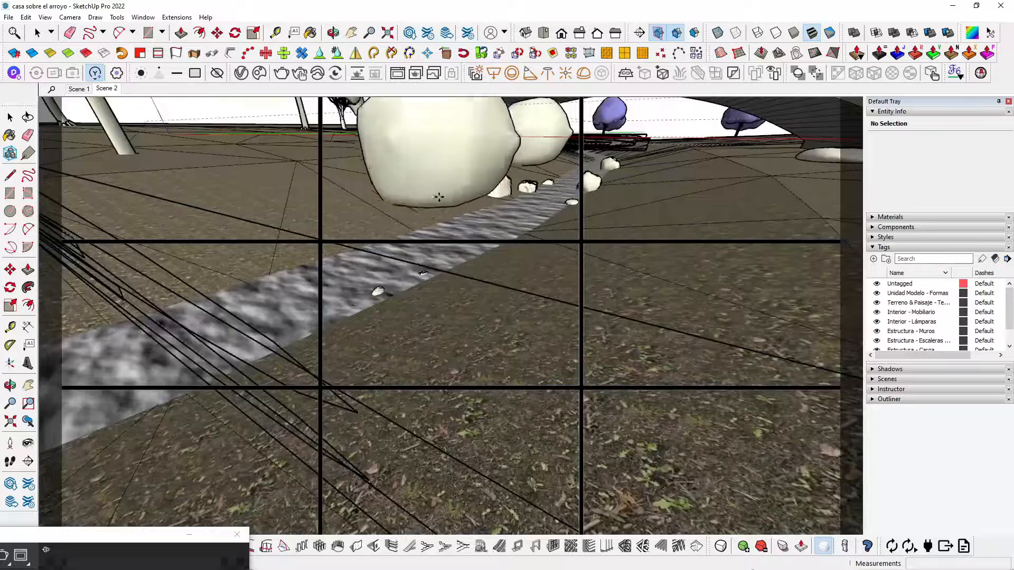
# Scale the placed Elderberry 19-05 shrub uniformly by a factor of 0.67
pyautogui.press('space')
pyautogui.click(531, 135)
pyautogui.press('s')
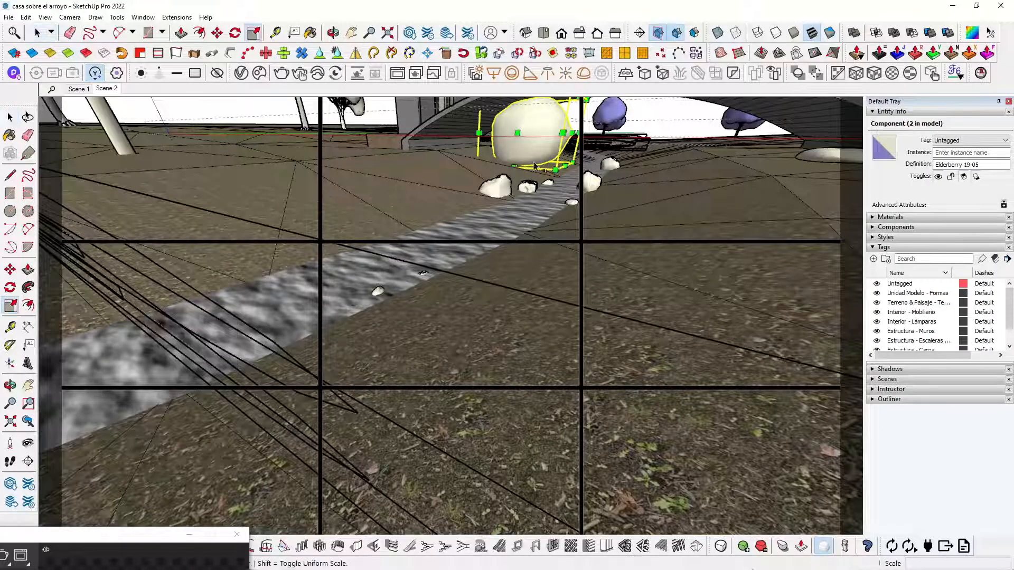
pyautogui.scroll(-2, 455, 388)
pyautogui.moveTo(555, 119); pyautogui.dragTo(537, 138)
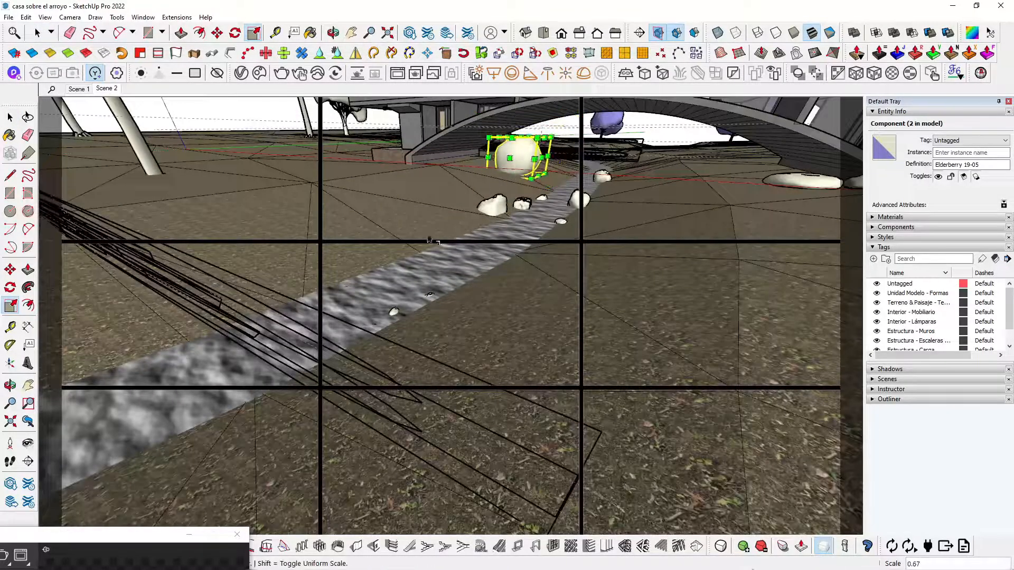
pyautogui.click(498, 259)
# Import the Cotoneaster 19-24 shrub and place it on the terrain near the left arch footing
pyautogui.scroll(-3, 486, 267)
pyautogui.moveTo(475, 280); pyautogui.dragTo(520, 289, button='middle')
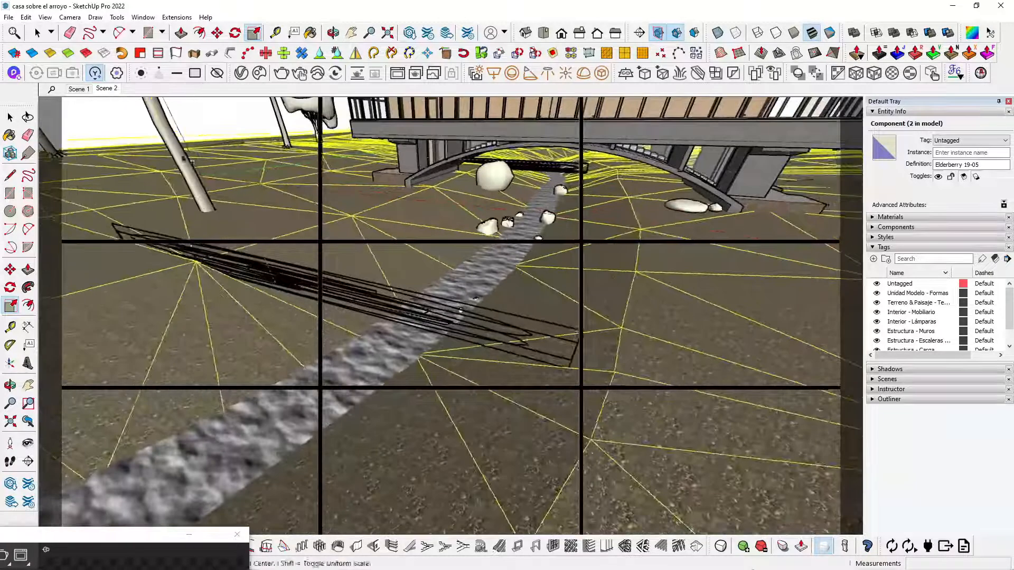
pyautogui.click(258, 74)
pyautogui.scroll(-5, 262, 418)
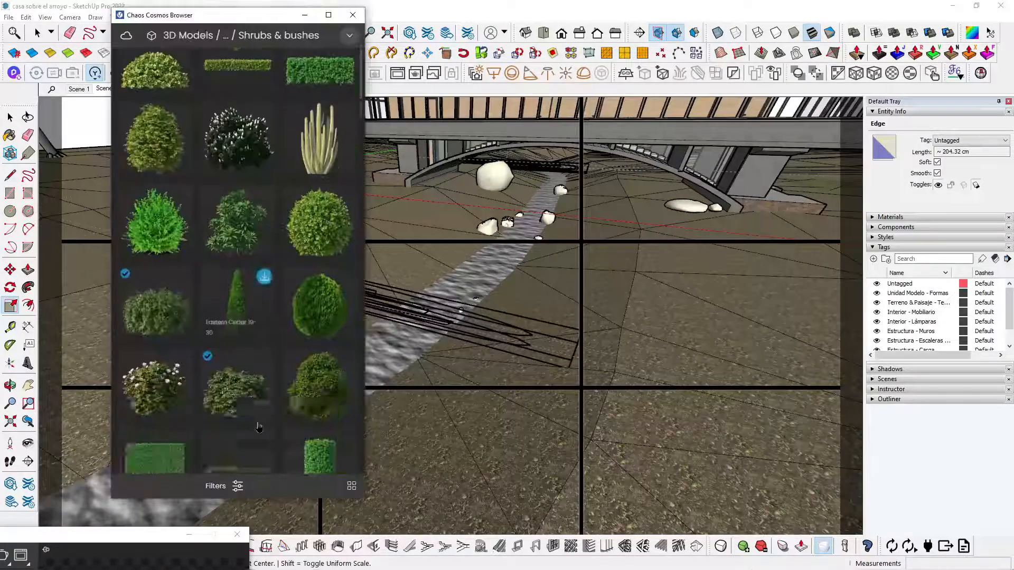
pyautogui.scroll(-2, 321, 358)
pyautogui.moveTo(134, 274)
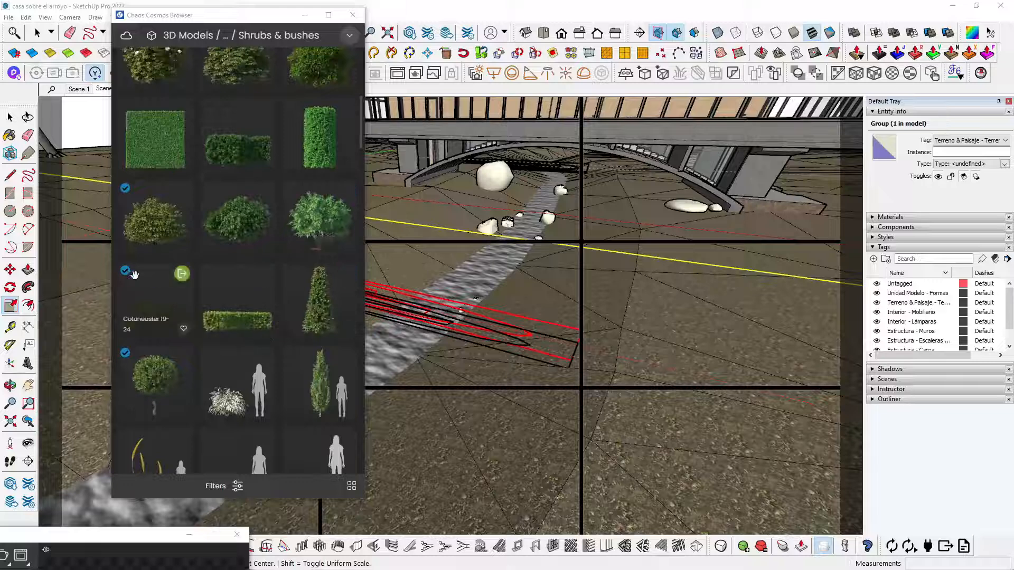
pyautogui.click(183, 276)
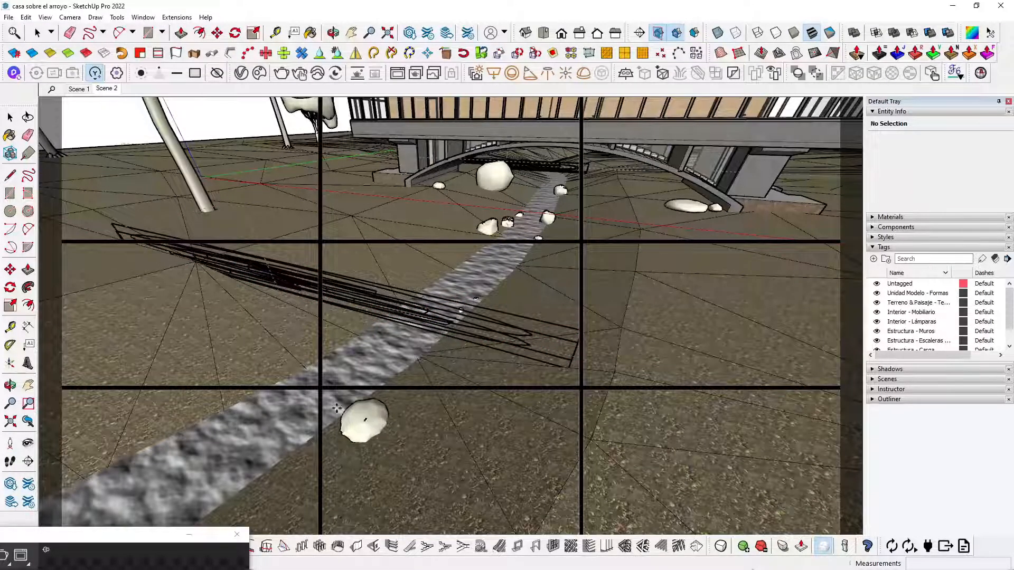
# Import the Grasstree 002 plant and place it between the cotoneaster and the elderberry
pyautogui.click(281, 74)
pyautogui.scroll(5, 250, 309)
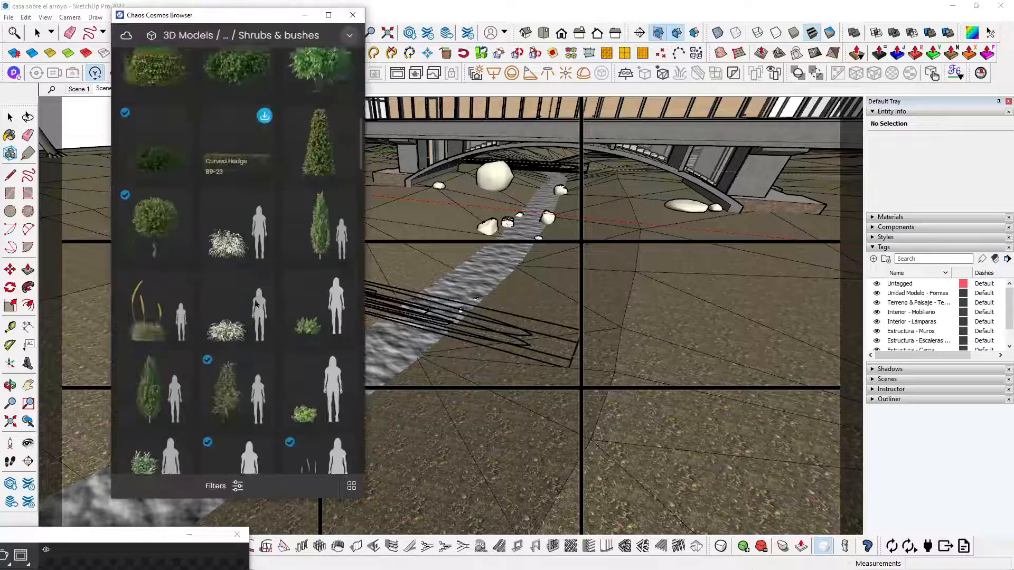
pyautogui.scroll(-2, 266, 327)
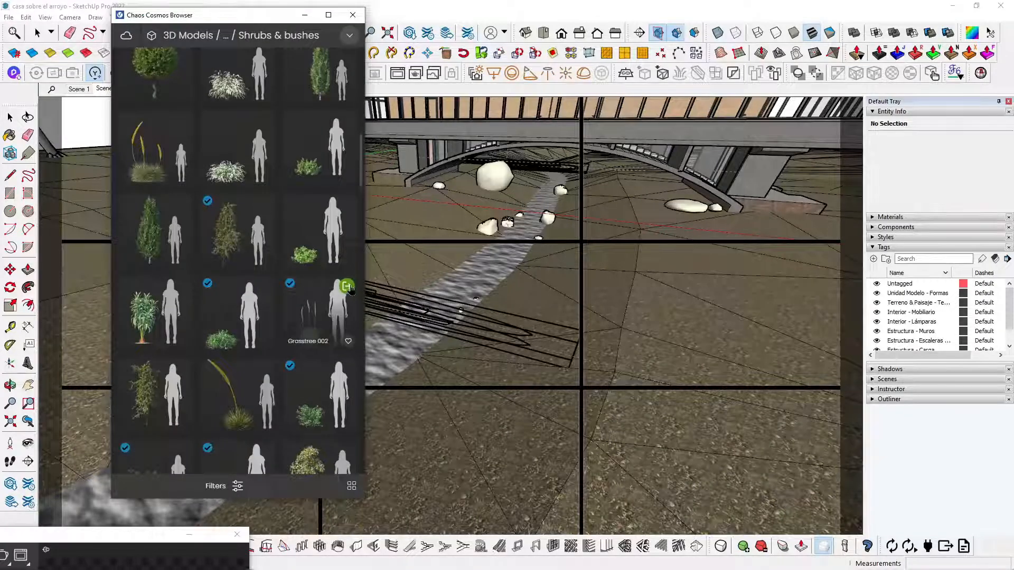
pyautogui.click(347, 286)
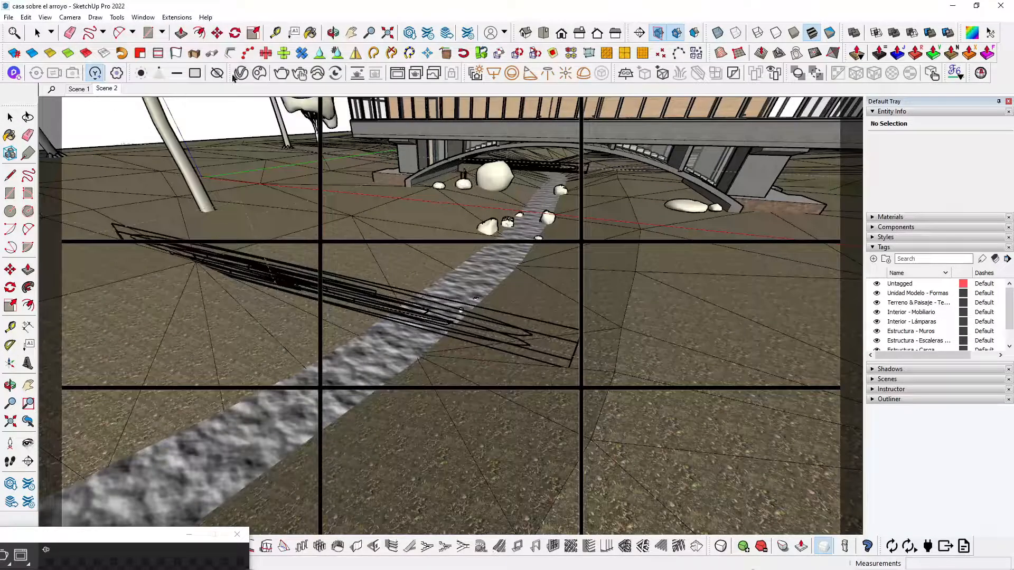
# Import the Virginia Sweetspire 001 and Spicebush 003 shrubs and place them on the terrain beside the right arch footing
pyautogui.click(259, 74)
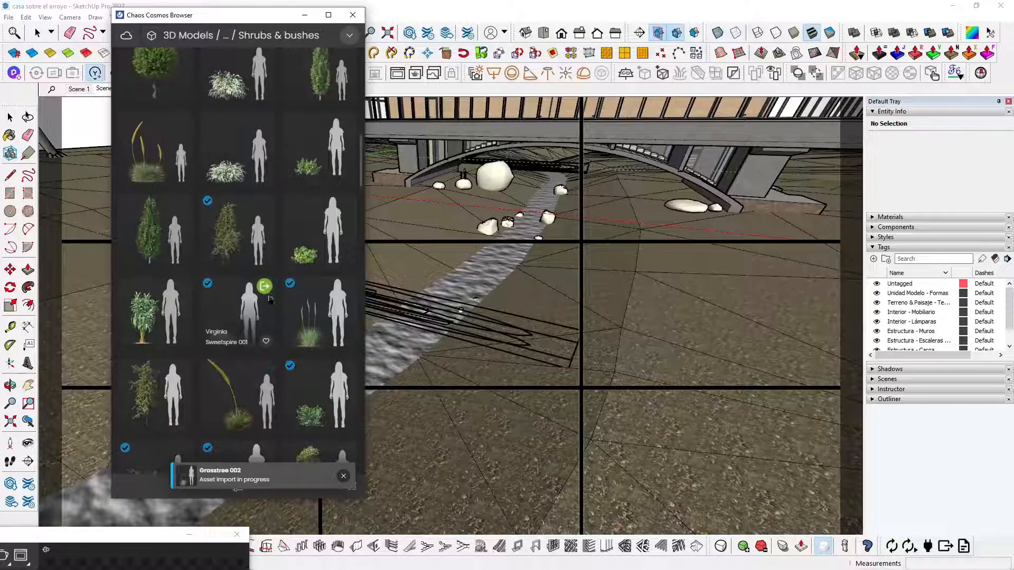
pyautogui.click(264, 285)
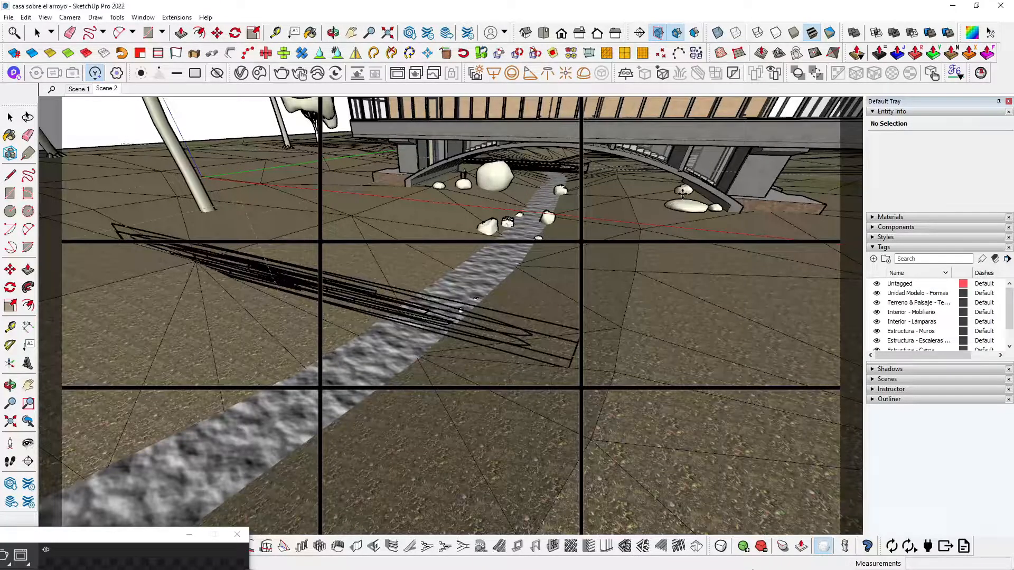
pyautogui.click(260, 73)
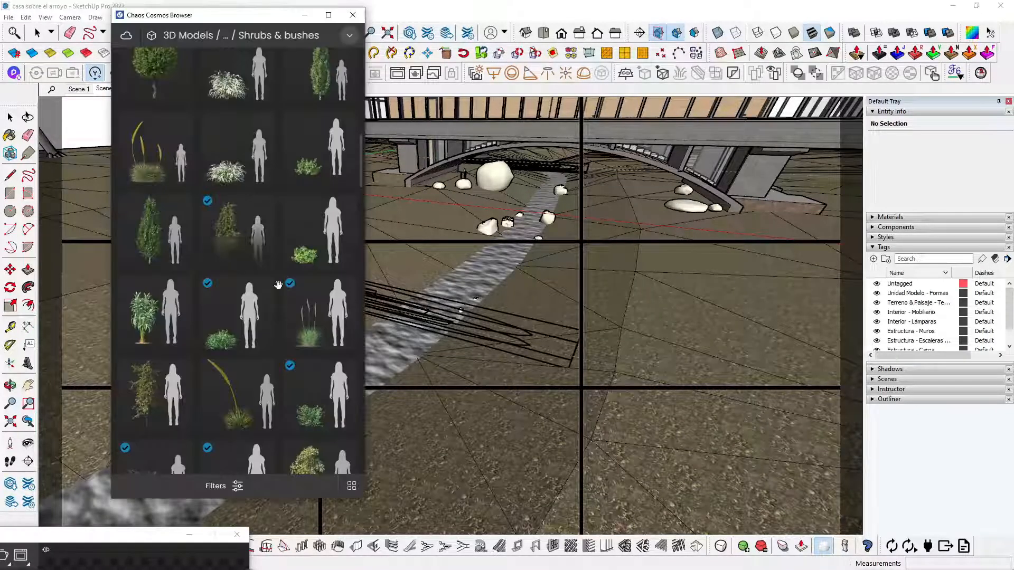
pyautogui.scroll(-2, 264, 346)
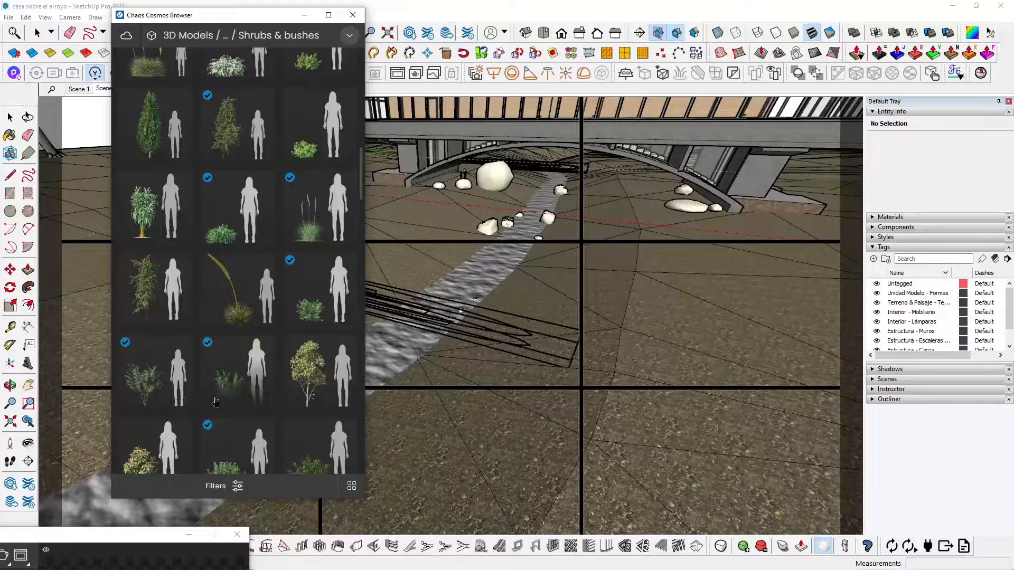
pyautogui.click(181, 346)
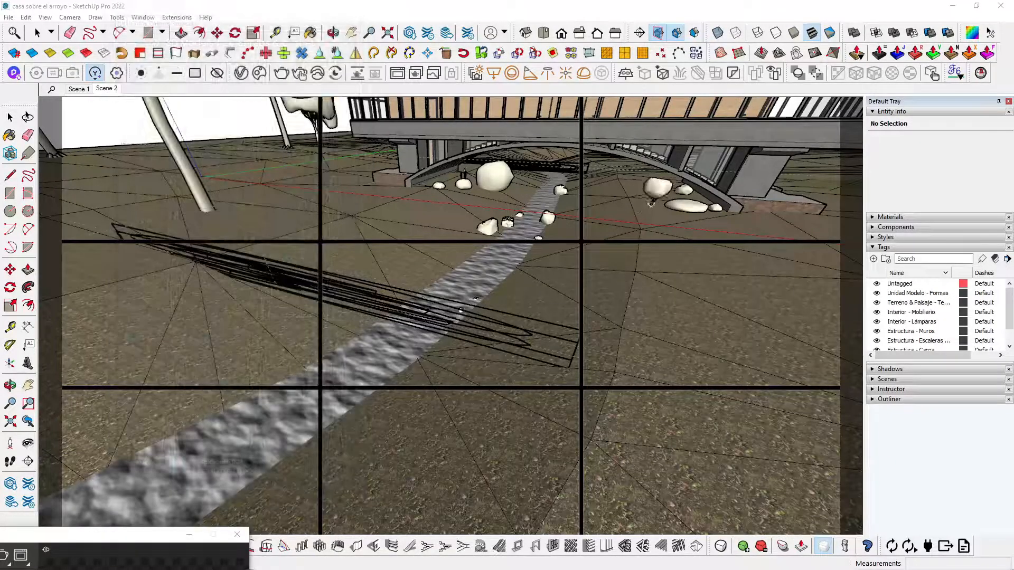
pyautogui.click(650, 194)
# Import Spicebush 002 beside the plants at the left arch footing and Hedgehog Agave 001 beside those at the right footing
pyautogui.click(283, 74)
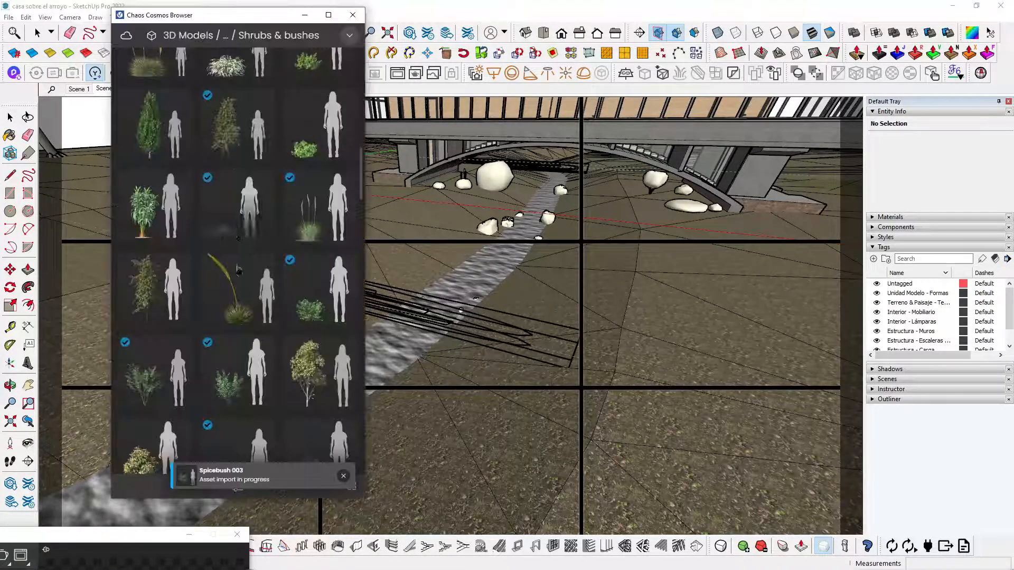
pyautogui.click(265, 346)
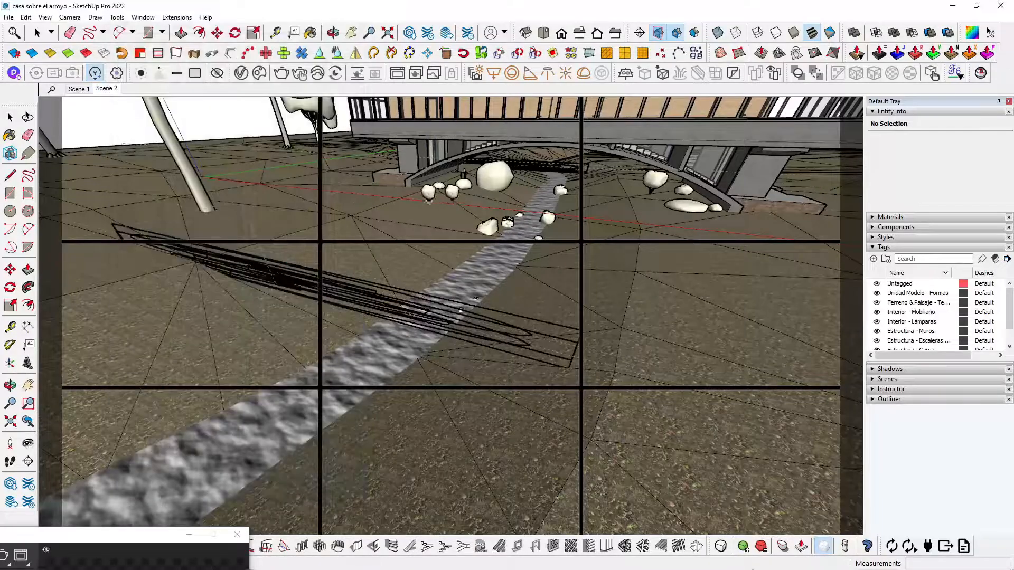
pyautogui.click(260, 74)
pyautogui.scroll(-10, 157, 97)
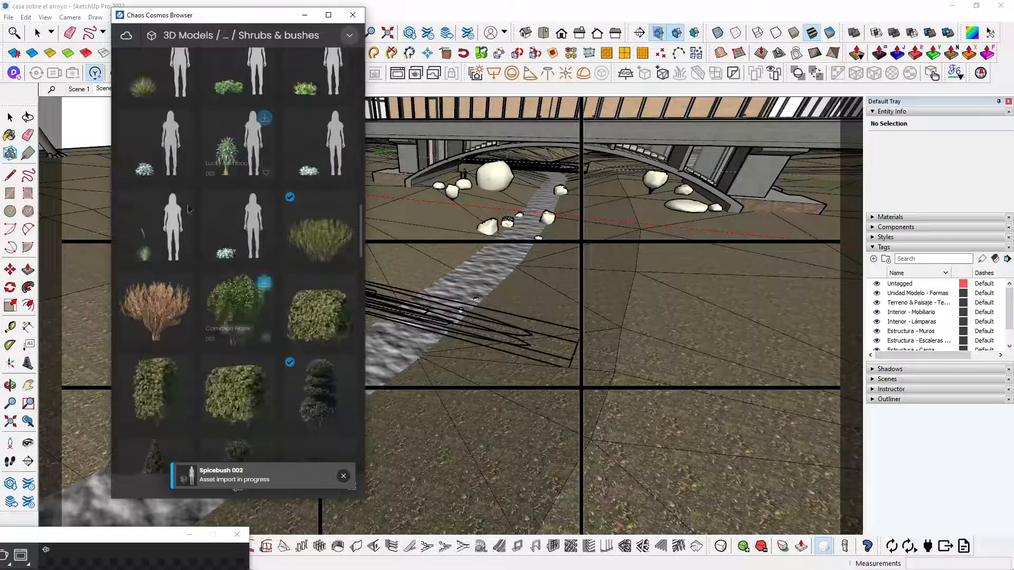
pyautogui.scroll(1, 185, 90)
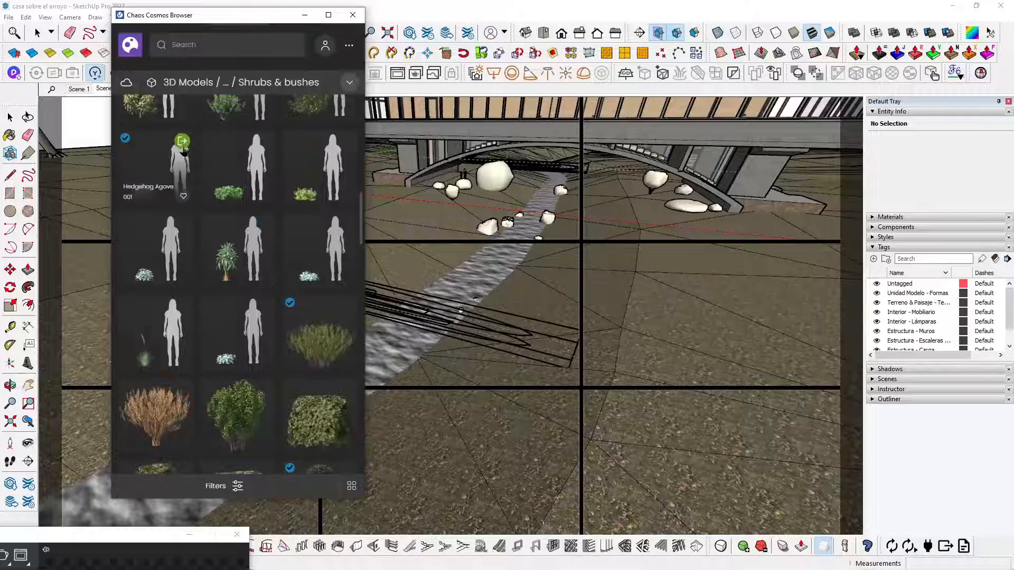
pyautogui.click(181, 146)
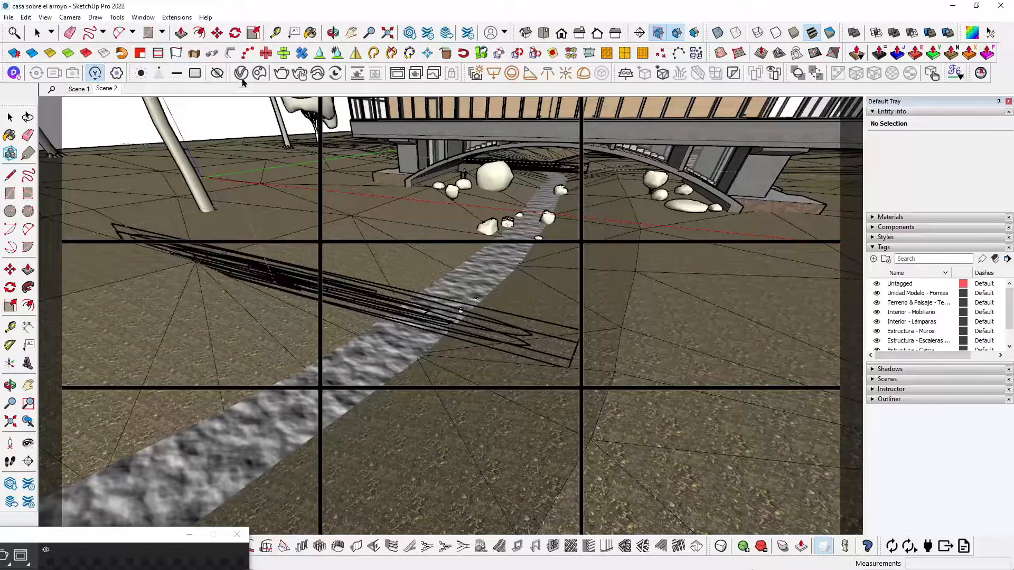
# Import a low, spreading shrub from the Shrubs & bushes category and place it in front of the elderberry on the left bank
pyautogui.click(259, 74)
pyautogui.scroll(-5, 258, 301)
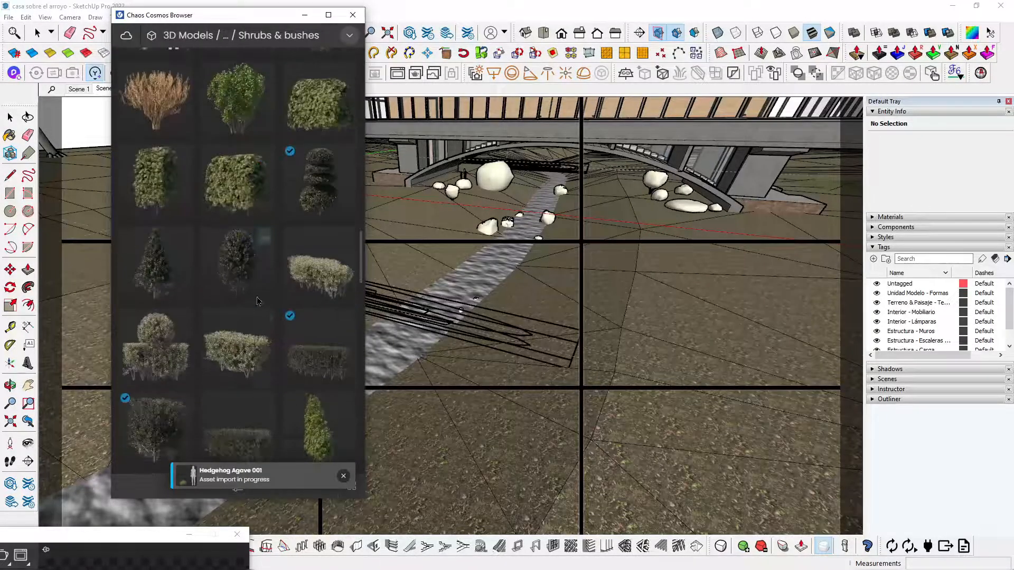
pyautogui.scroll(-4, 258, 301)
pyautogui.moveTo(161, 236)
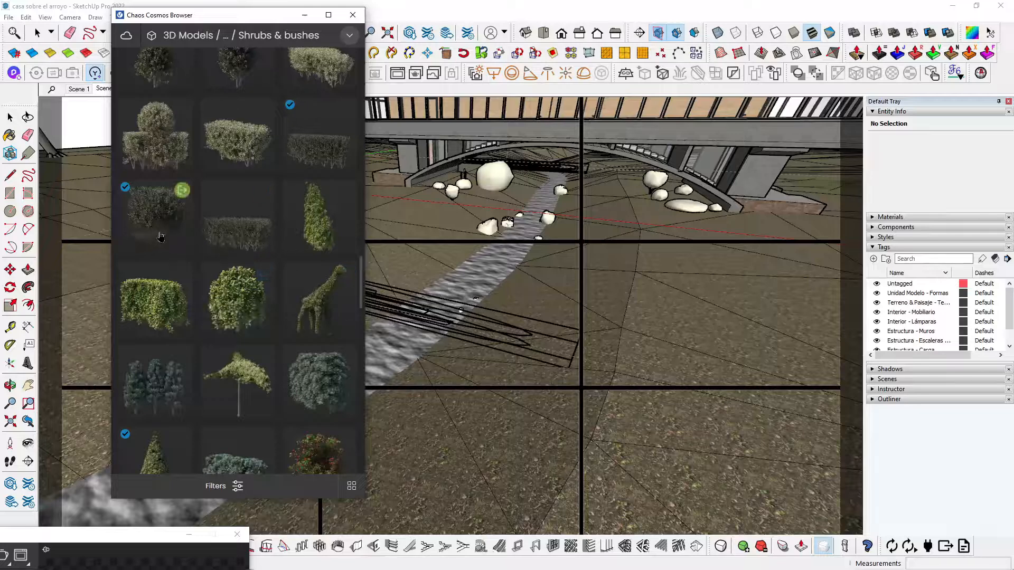
pyautogui.scroll(-7, 161, 236)
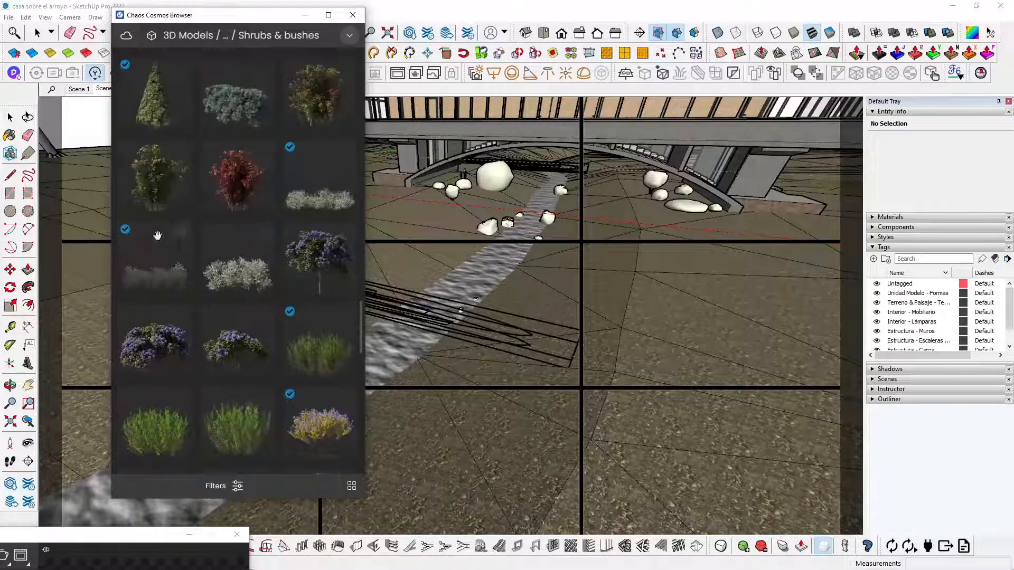
pyautogui.click(181, 232)
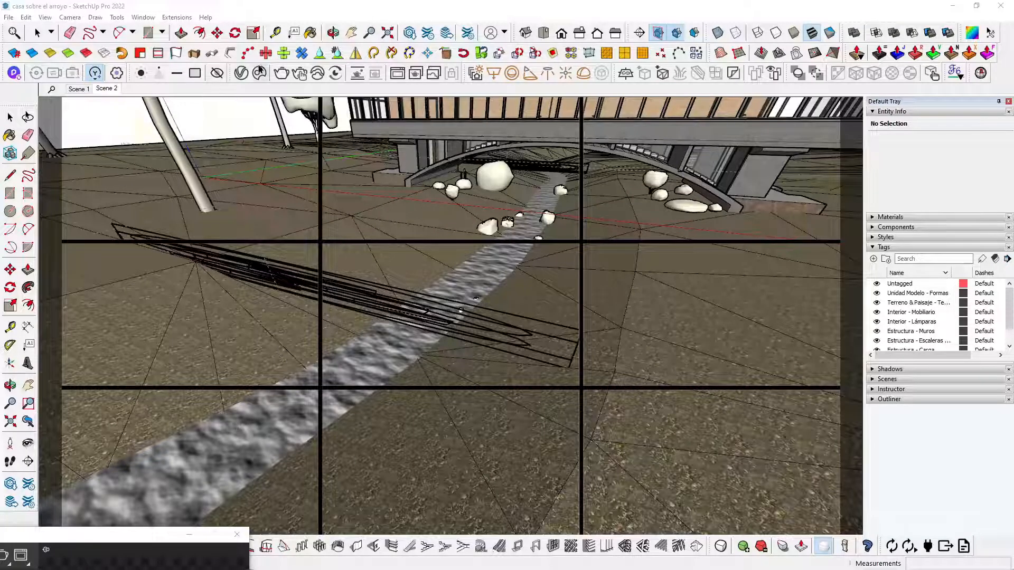
pyautogui.scroll(-10, 292, 298)
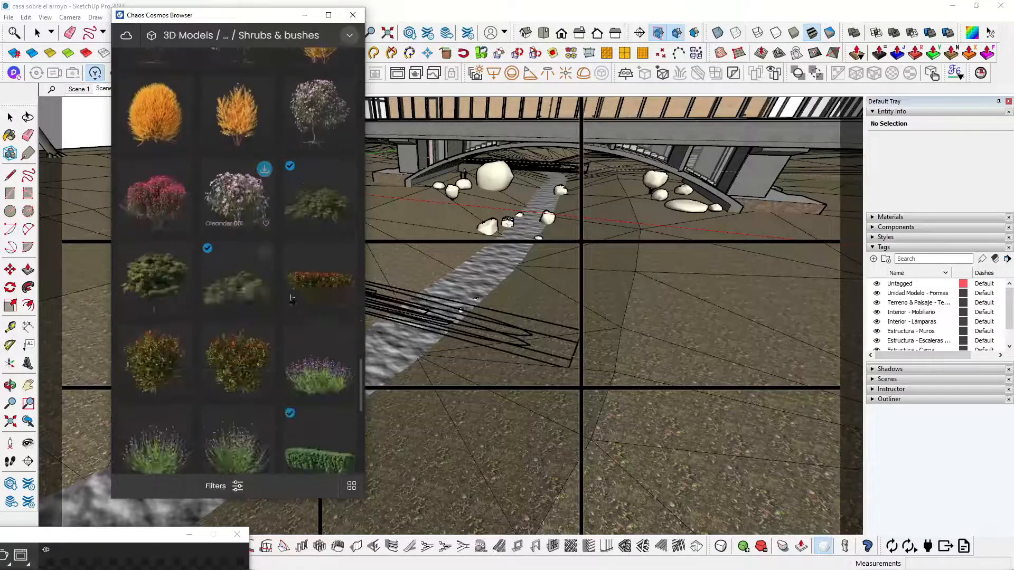
pyautogui.click(264, 252)
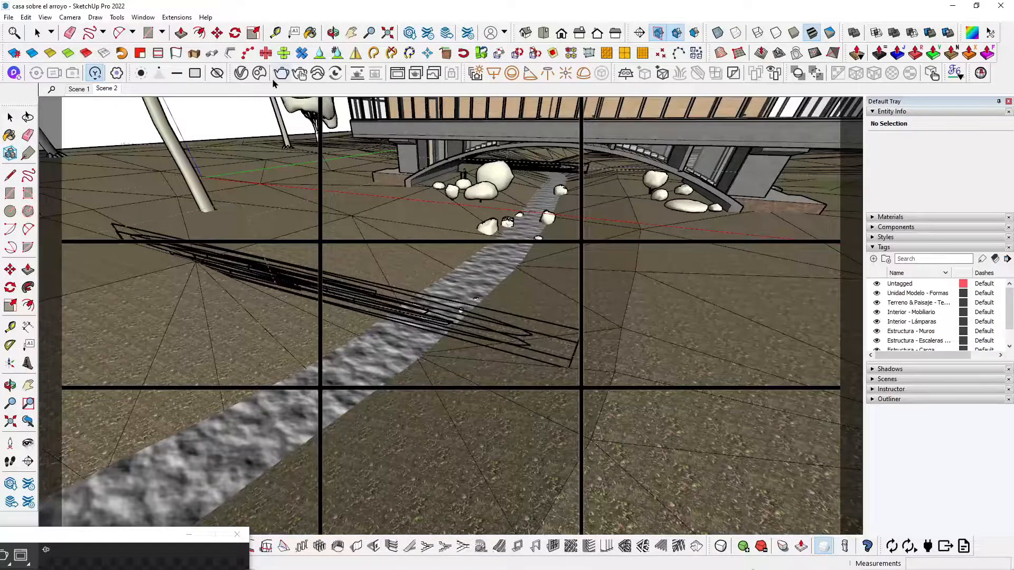
# Open the central scatter's parameters in the V-Ray Asset Editor, keeping the plants and rocks around the arch in view
pyautogui.click(241, 74)
pyautogui.doubleClick(154, 541)
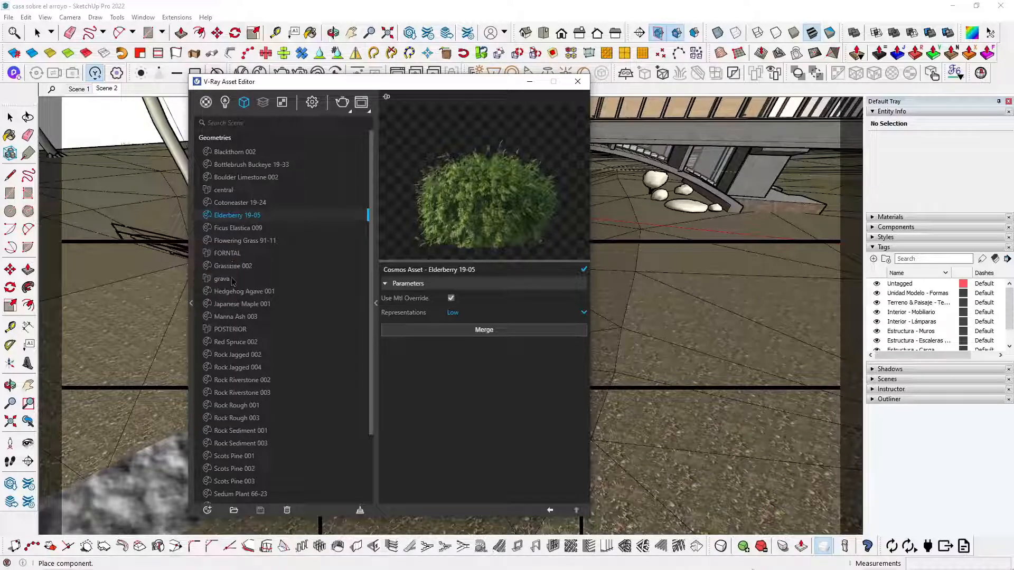
pyautogui.click(223, 190)
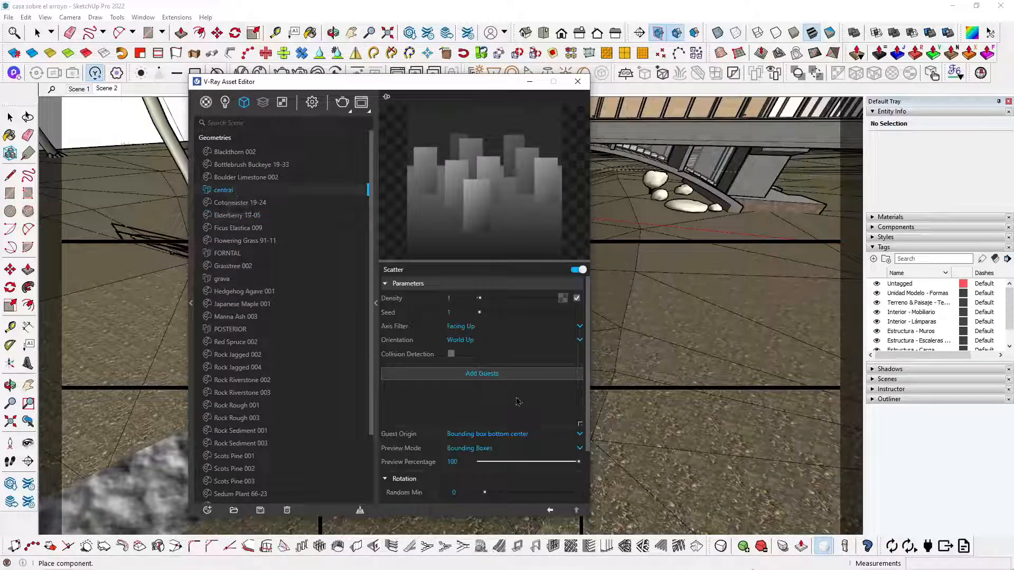
pyautogui.moveTo(488, 88); pyautogui.dragTo(248, 126)
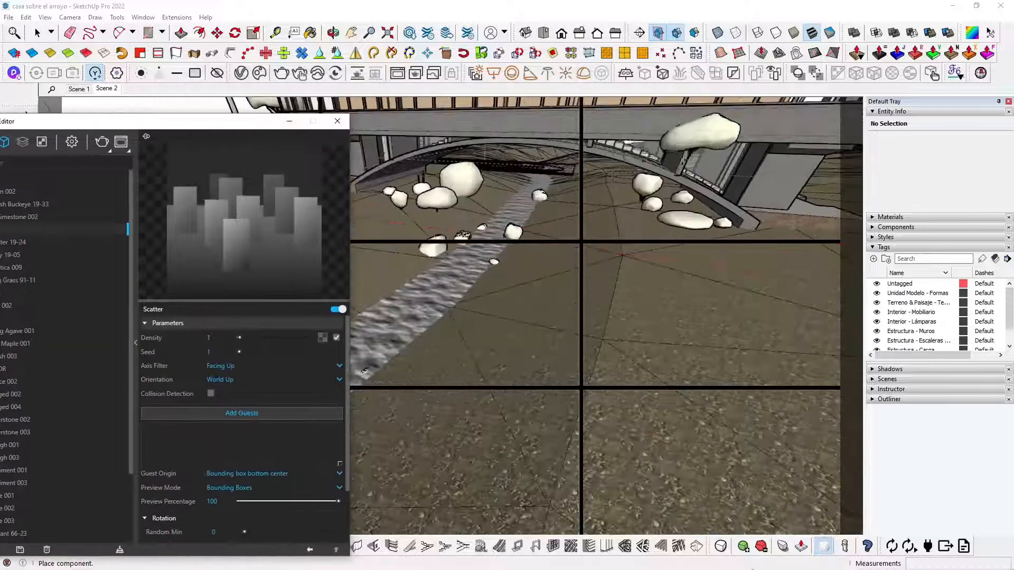
pyautogui.moveTo(45, 115); pyautogui.dragTo(99, 180)
pyautogui.scroll(3, 469, 171)
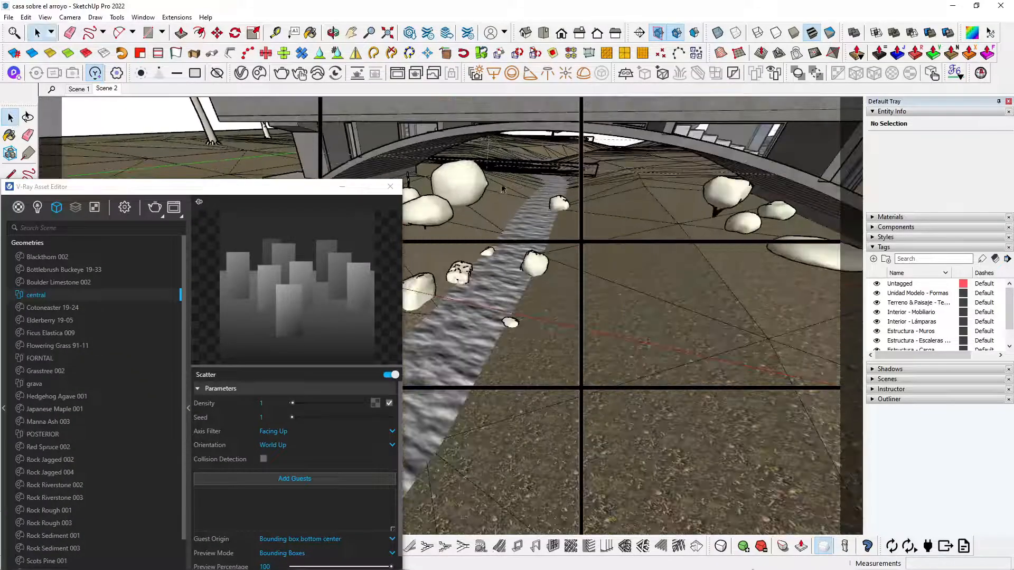
pyautogui.moveTo(301, 191); pyautogui.dragTo(211, 201)
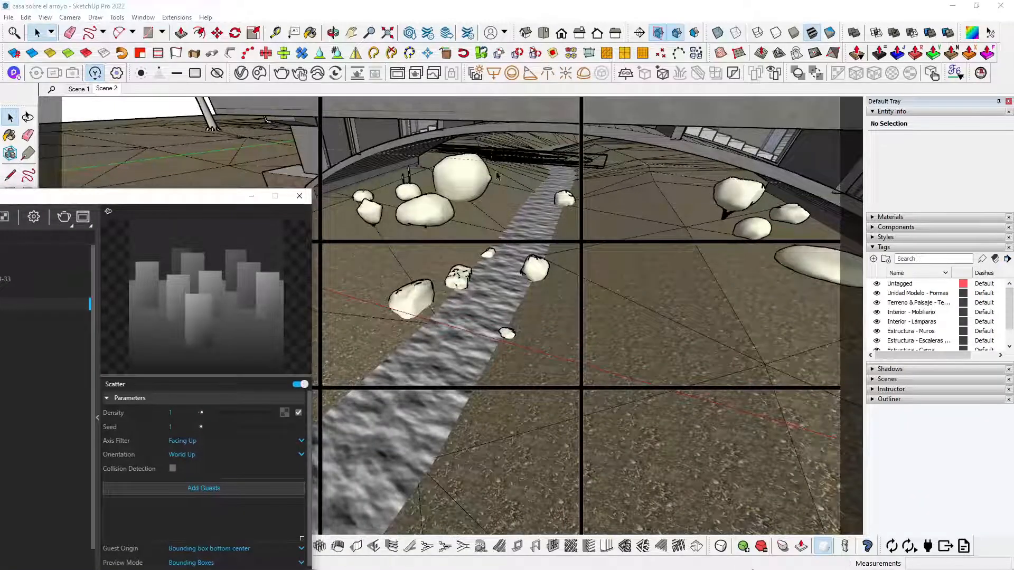
# Select the five plants on the left bank, the four at the right footing and one of each rock type beside the stream
pyautogui.click(481, 182)
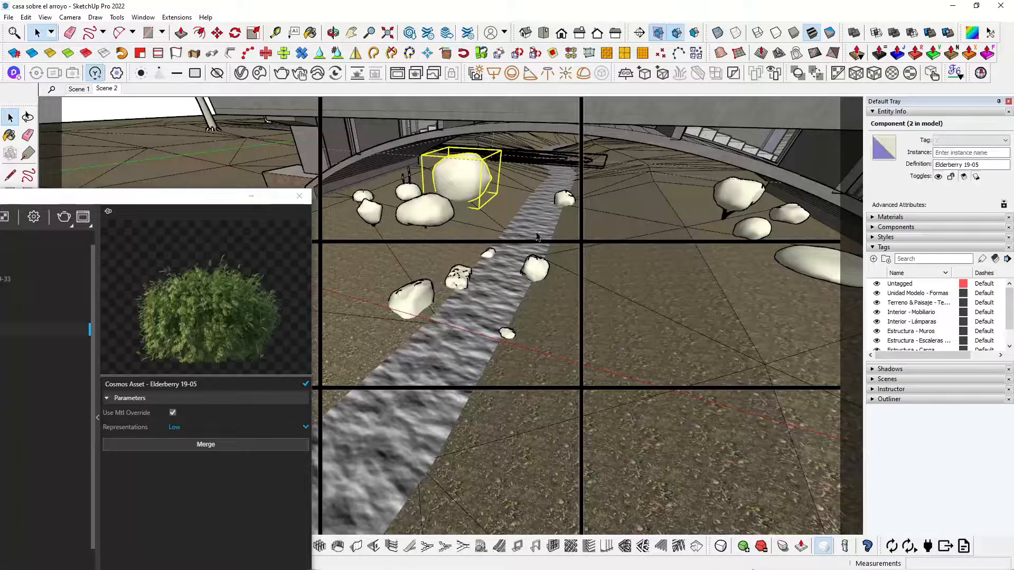
pyautogui.keyDown('ctrl'); pyautogui.click(409, 194); pyautogui.keyUp('ctrl')
pyautogui.keyDown('shift'); pyautogui.click(402, 215); pyautogui.keyUp('shift')
pyautogui.keyDown('ctrl'); pyautogui.click(372, 215); pyautogui.keyUp('ctrl')
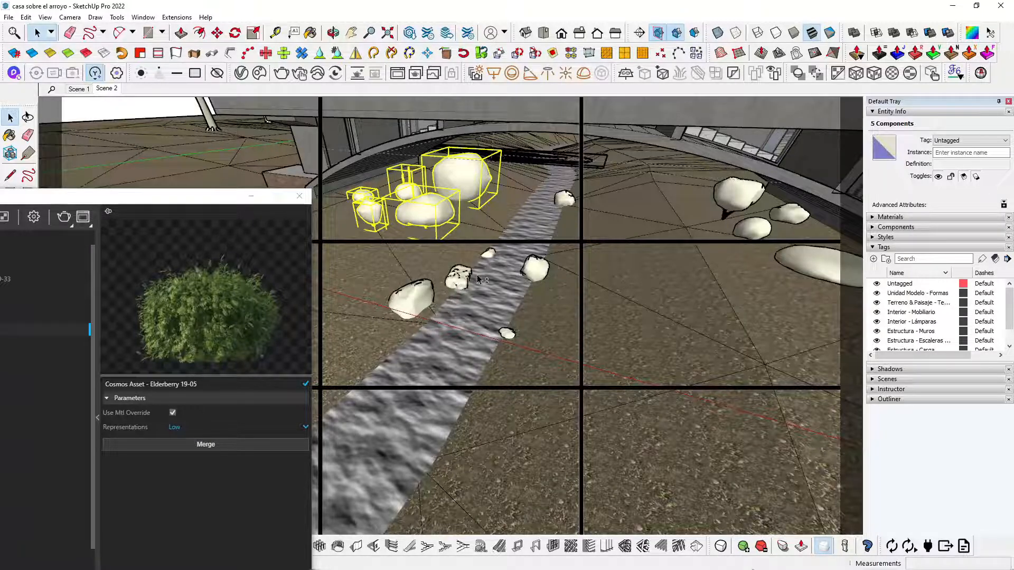
pyautogui.keyDown('ctrl'); pyautogui.click(458, 277); pyautogui.keyUp('ctrl')
pyautogui.keyDown('ctrl'); pyautogui.click(564, 199); pyautogui.keyUp('ctrl')
pyautogui.keyDown('ctrl'); pyautogui.click(760, 200); pyautogui.keyUp('ctrl')
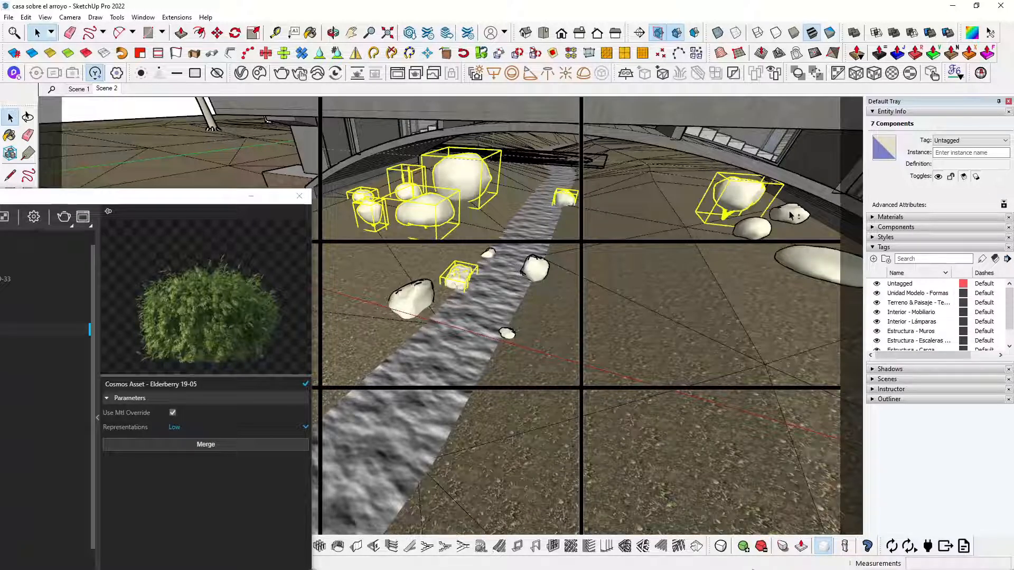
pyautogui.keyDown('ctrl'); pyautogui.click(792, 214); pyautogui.keyUp('ctrl')
pyautogui.keyDown('ctrl'); pyautogui.click(828, 271); pyautogui.keyUp('ctrl')
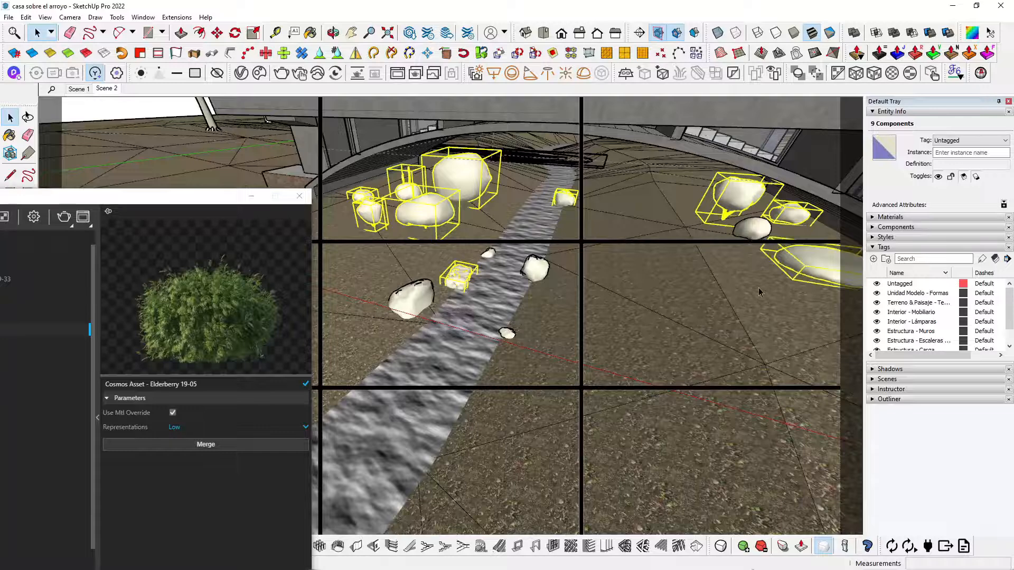
pyautogui.keyDown('ctrl'); pyautogui.click(752, 230); pyautogui.keyUp('ctrl')
pyautogui.keyDown('ctrl'); pyautogui.click(505, 333); pyautogui.keyUp('ctrl')
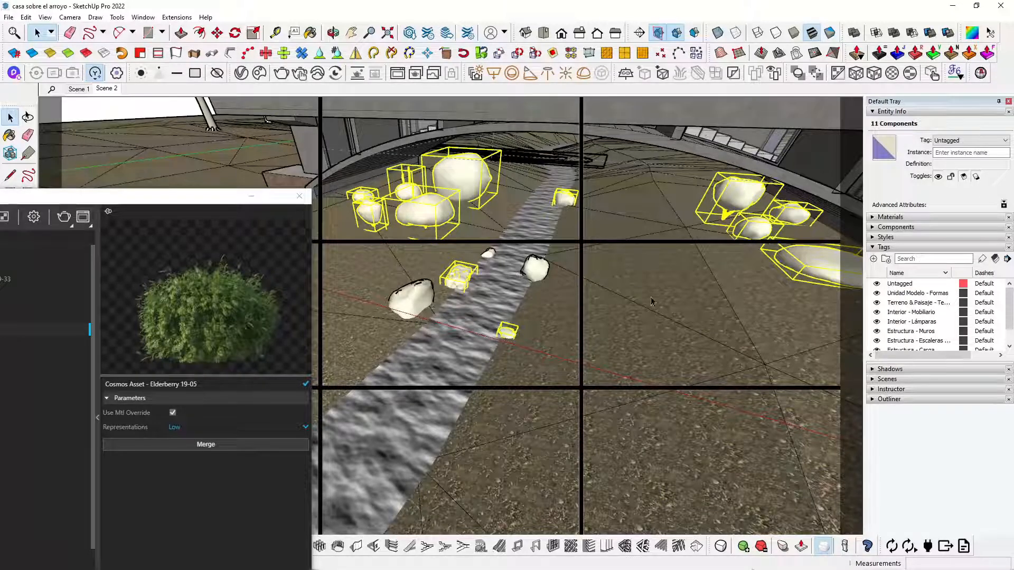
# Add the two small stones lying in the foreground stretch of the stream to the current selection of plants and rocks
pyautogui.moveTo(221, 195); pyautogui.dragTo(155, 387)
pyautogui.moveTo(399, 311); pyautogui.dragTo(252, 341, button='middle')
pyautogui.scroll(6, 379, 304)
pyautogui.keyDown('ctrl'); pyautogui.click(359, 353); pyautogui.keyUp('ctrl')
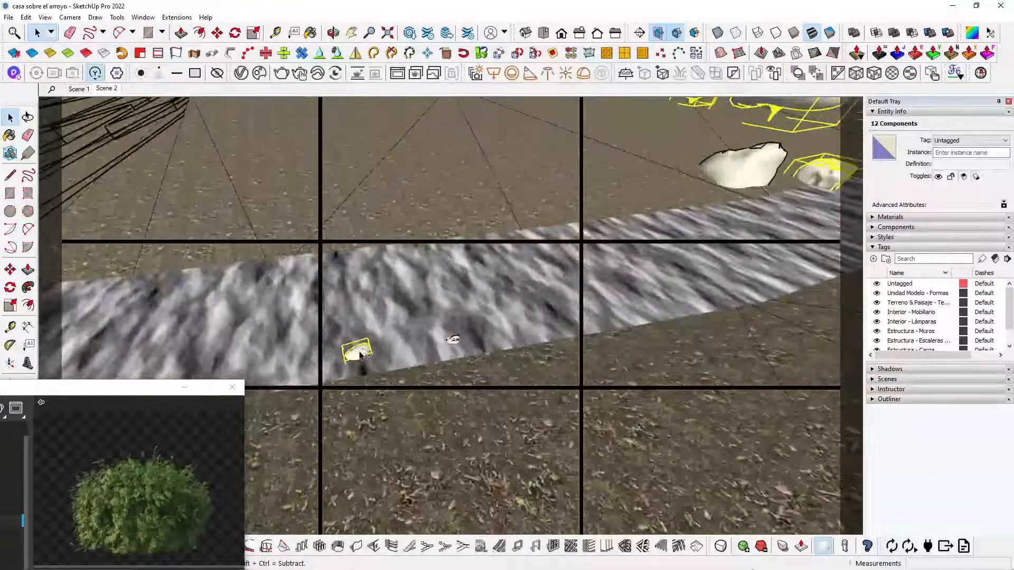
pyautogui.scroll(-5, 467, 355)
pyautogui.scroll(5, 498, 322)
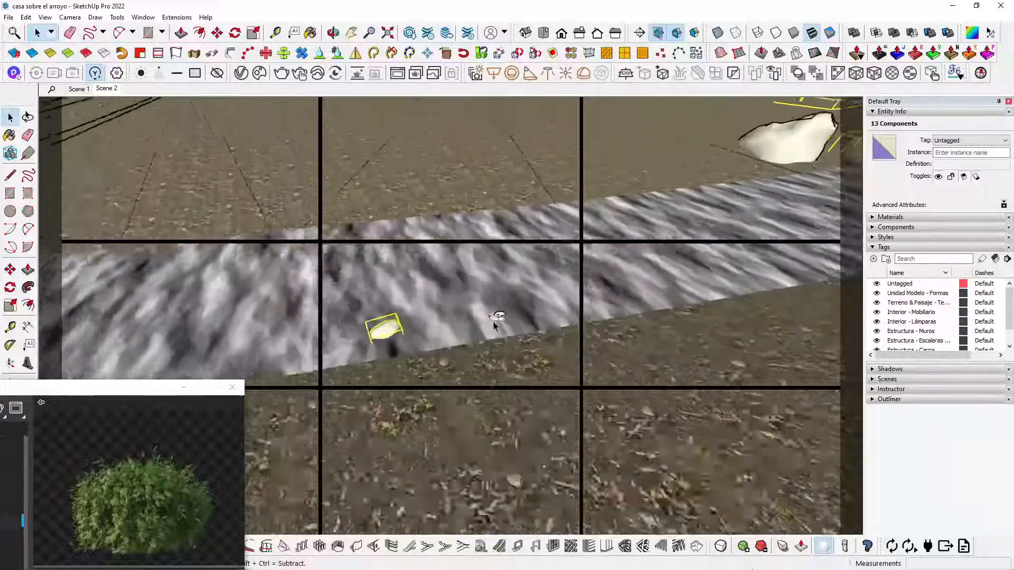
pyautogui.keyDown('shift'); pyautogui.click(499, 321); pyautogui.keyUp('shift')
pyautogui.scroll(-5, 423, 347)
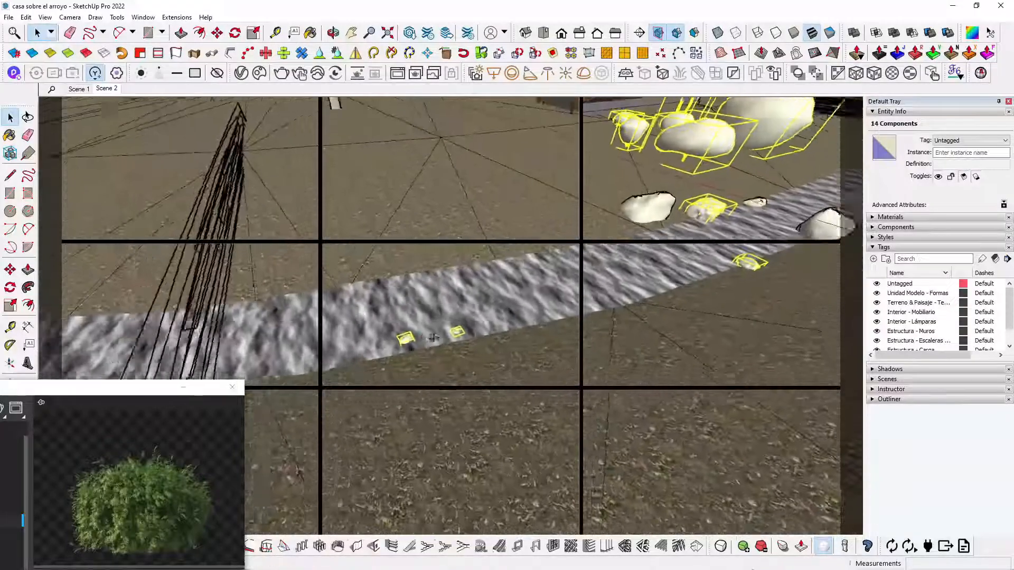
pyautogui.moveTo(410, 345); pyautogui.dragTo(761, 303, button='middle')
# Add the selected rocks and plants as guests to the central scatter
pyautogui.scroll(-1, 740, 316)
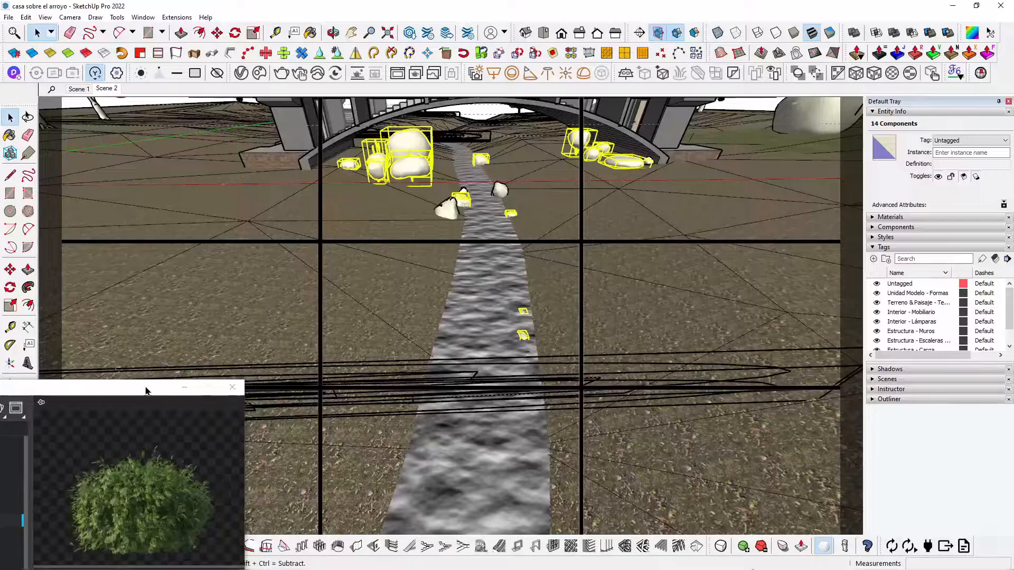
pyautogui.moveTo(147, 390); pyautogui.dragTo(555, 90)
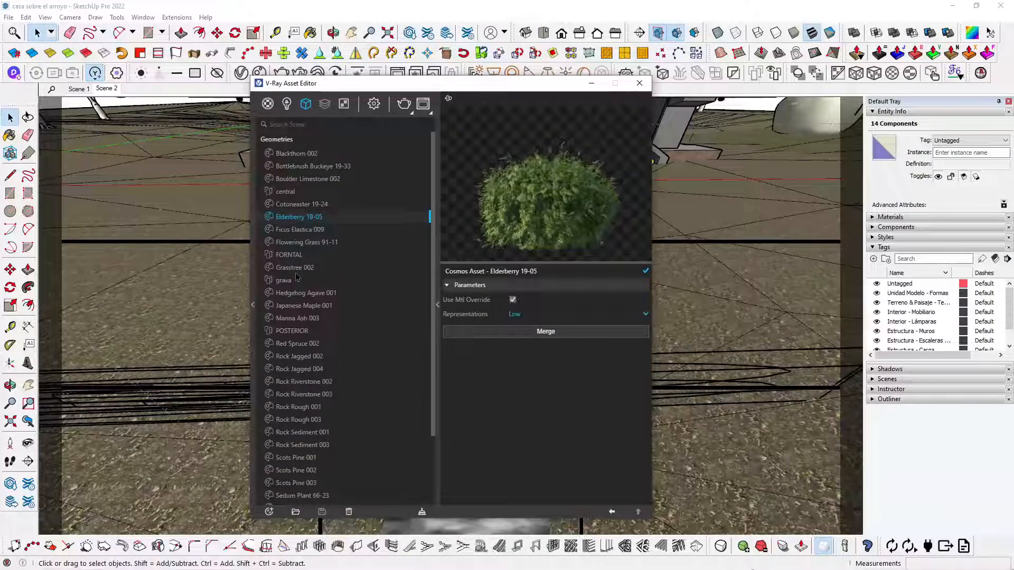
pyautogui.click(288, 191)
pyautogui.click(548, 376)
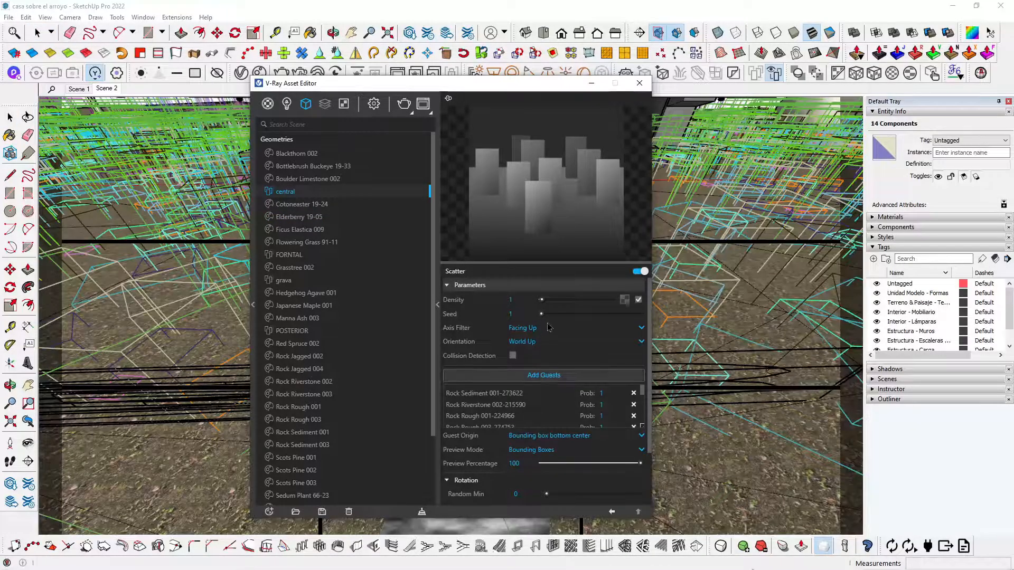
# Set the central scatter's density to 0.2
pyautogui.click(516, 299)
pyautogui.write('.2')
pyautogui.press('Return')
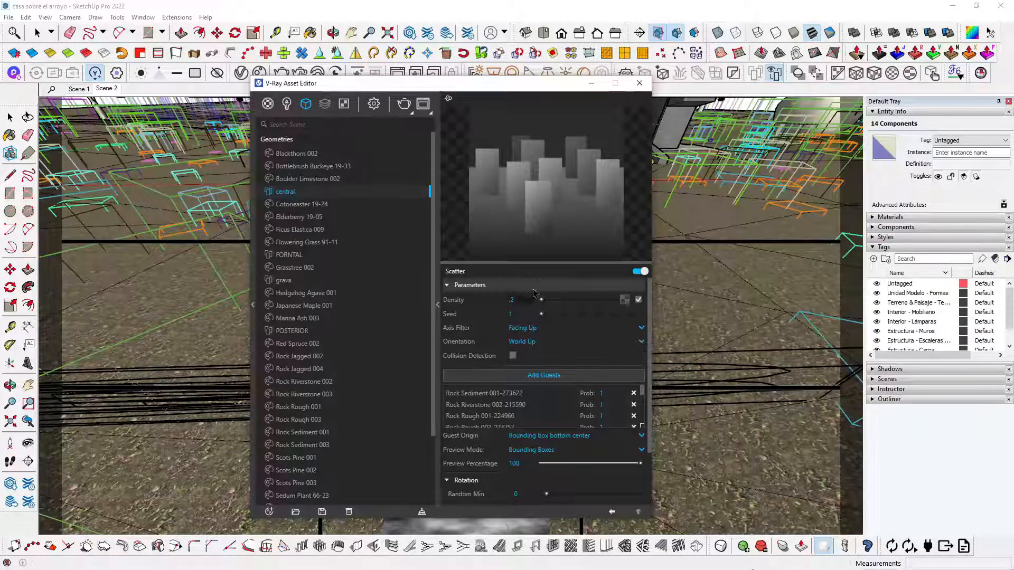
# Set the central scatter's seed to 10 while the render preview is running
pyautogui.moveTo(341, 90); pyautogui.dragTo(190, 89)
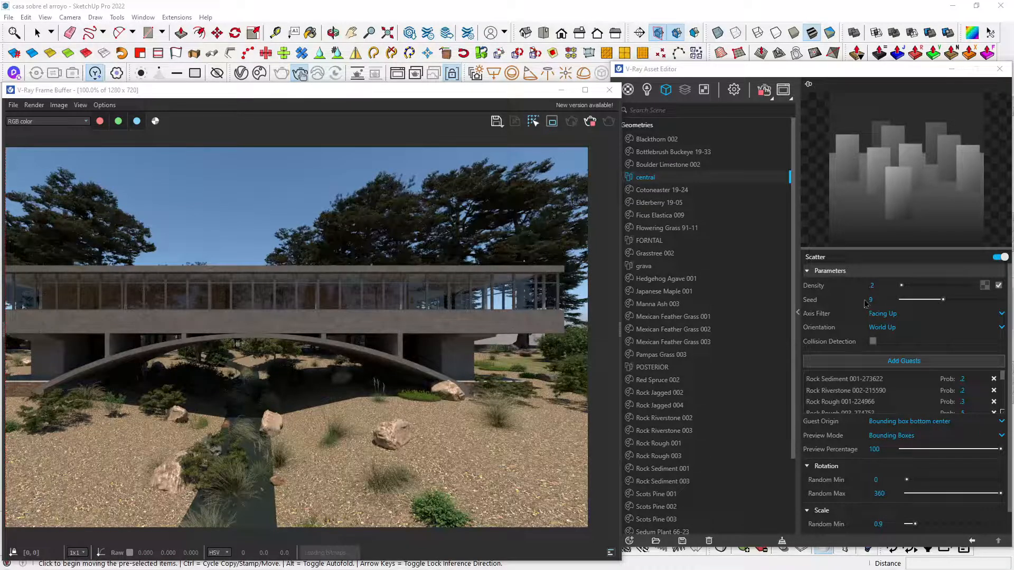
pyautogui.click(948, 300)
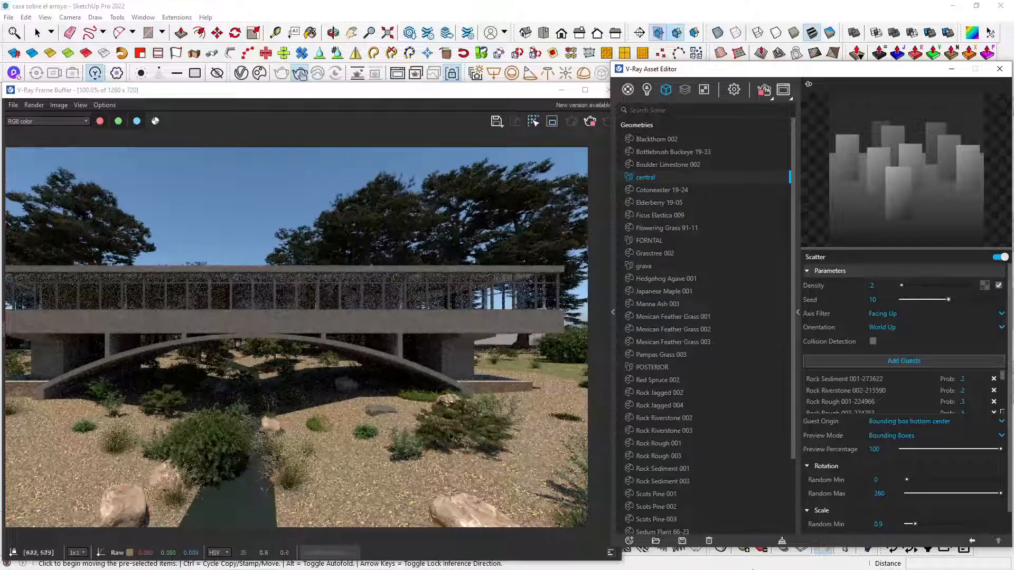
# Try a seed of 11 for the central scatter and check the new layout in the render preview
pyautogui.moveTo(948, 300); pyautogui.dragTo(955, 300)
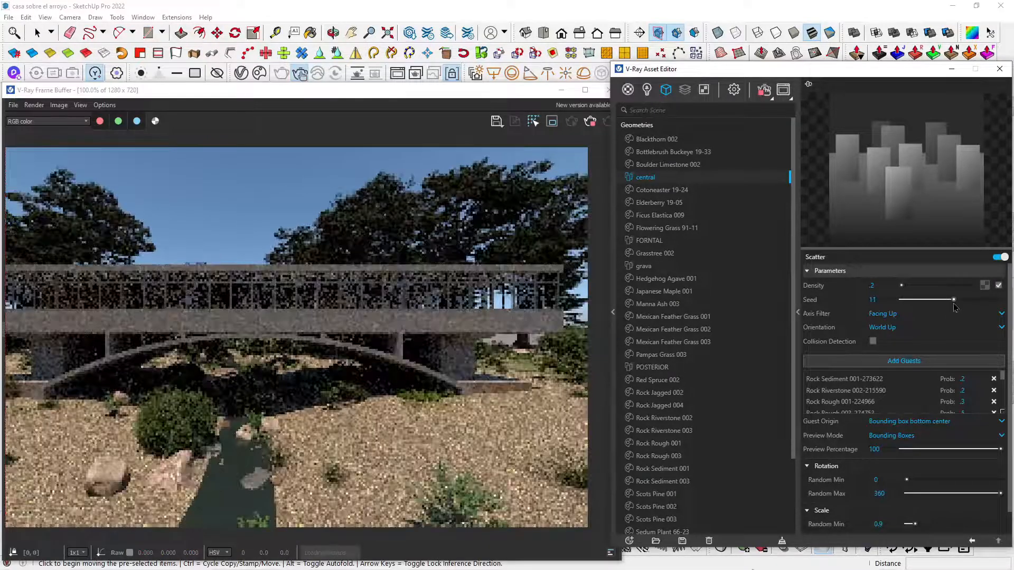
pyautogui.scroll(-1, 259, 375)
pyautogui.scroll(1, 254, 375)
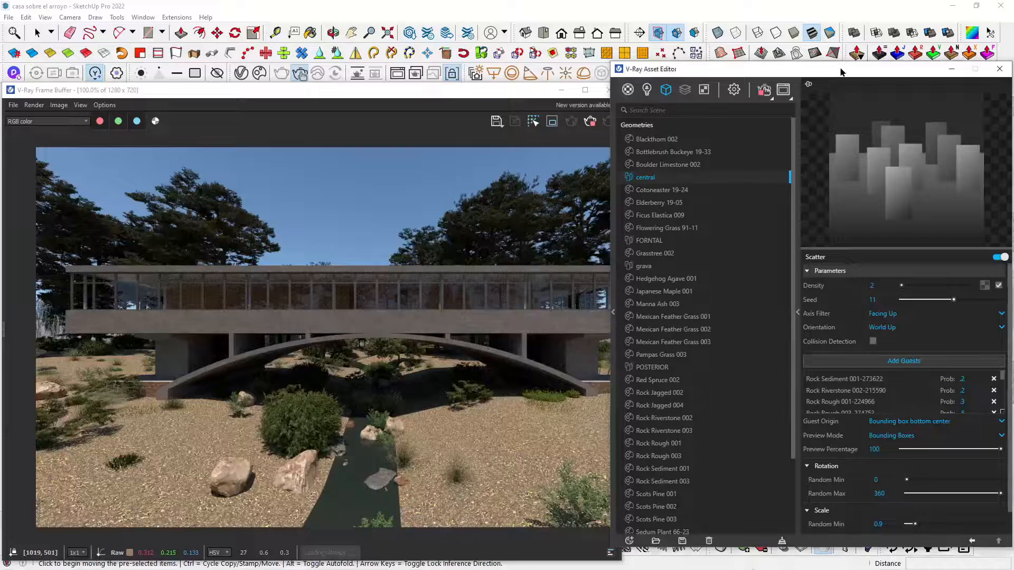
# Set the guest probability of Rock Rough 001 to 0.2, Rock Riverstone 002 and Rock Sediment 001 to 0.1, and the scatter's seed to 10
pyautogui.moveTo(843, 73); pyautogui.dragTo(835, 59)
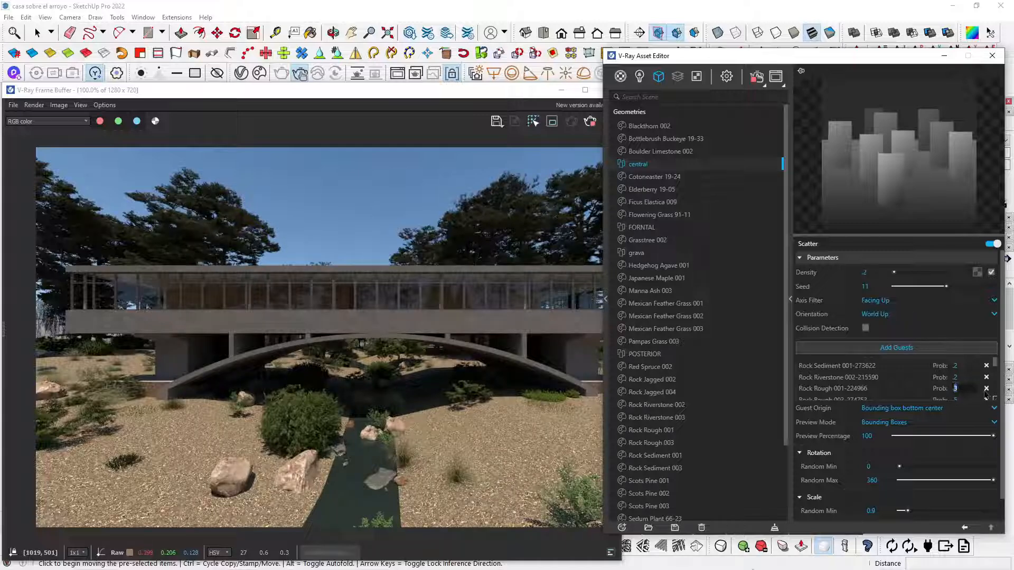
pyautogui.write('.2')
pyautogui.press('Return')
pyautogui.doubleClick(955, 377)
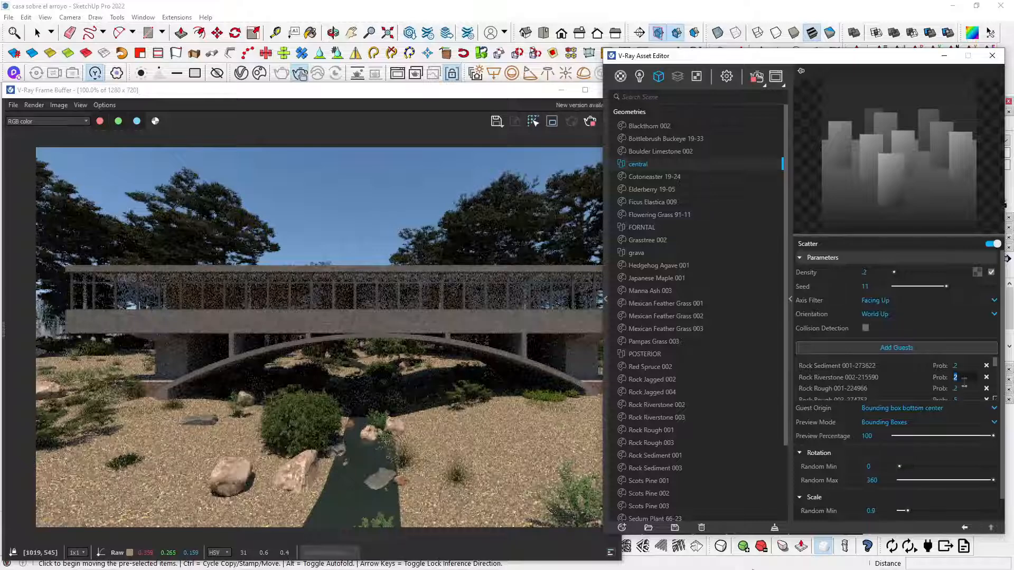
pyautogui.write('.1')
pyautogui.press('Return')
pyautogui.doubleClick(955, 366)
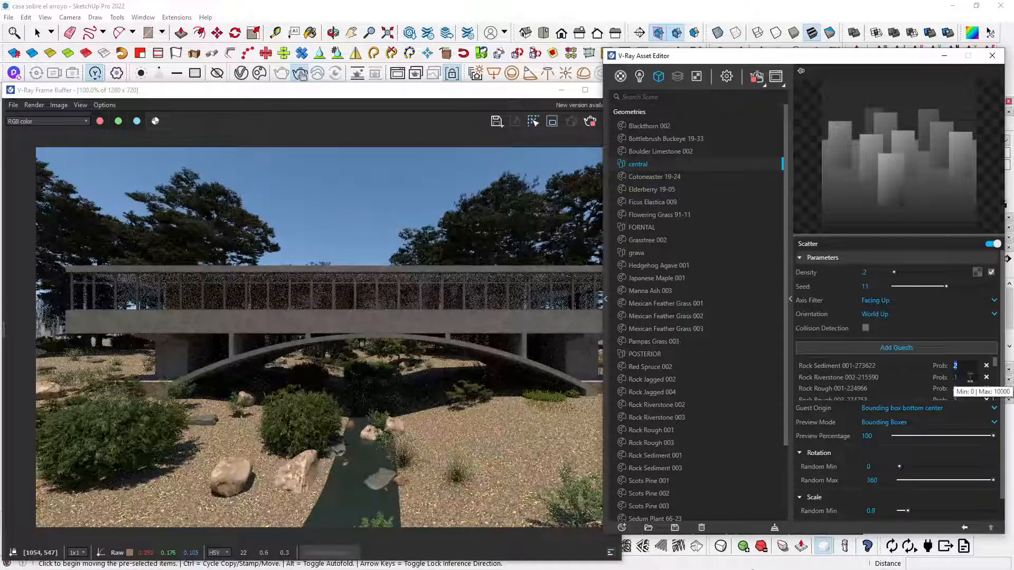
pyautogui.write('.1')
pyautogui.press('Return')
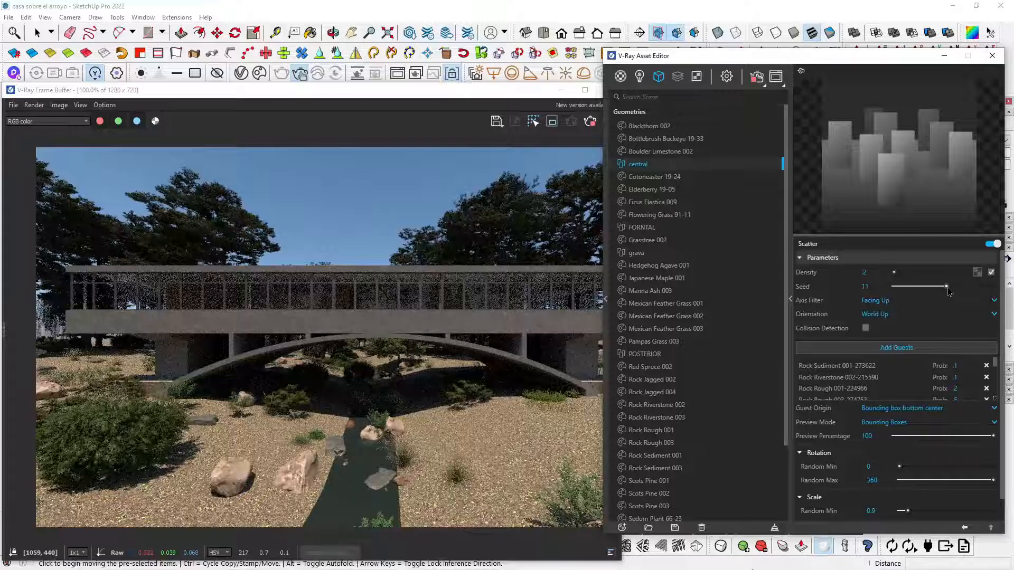
pyautogui.moveTo(948, 291); pyautogui.dragTo(943, 291)
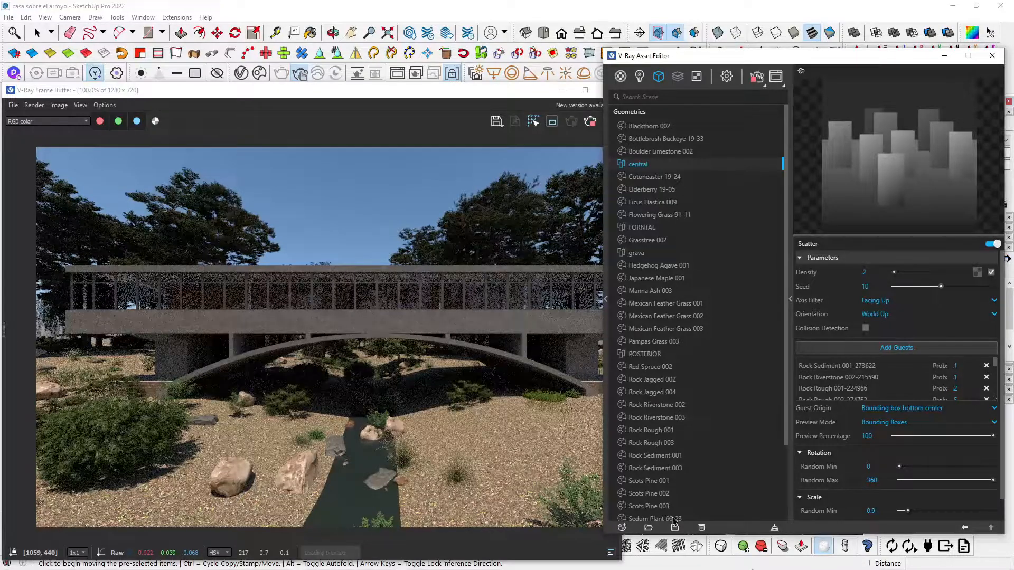